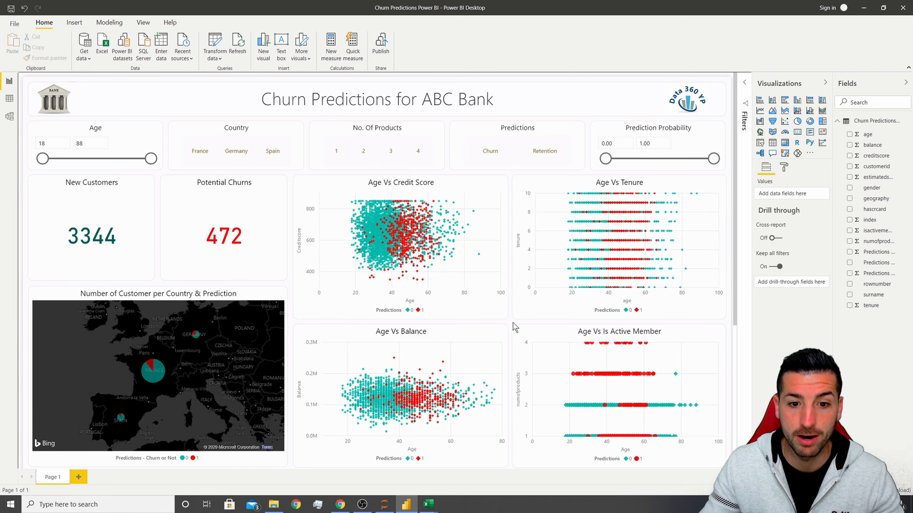
Review the churn predictions dashboard, scrolling through its charts and the Customer Details table.
scroll(507, 319, down, 5)
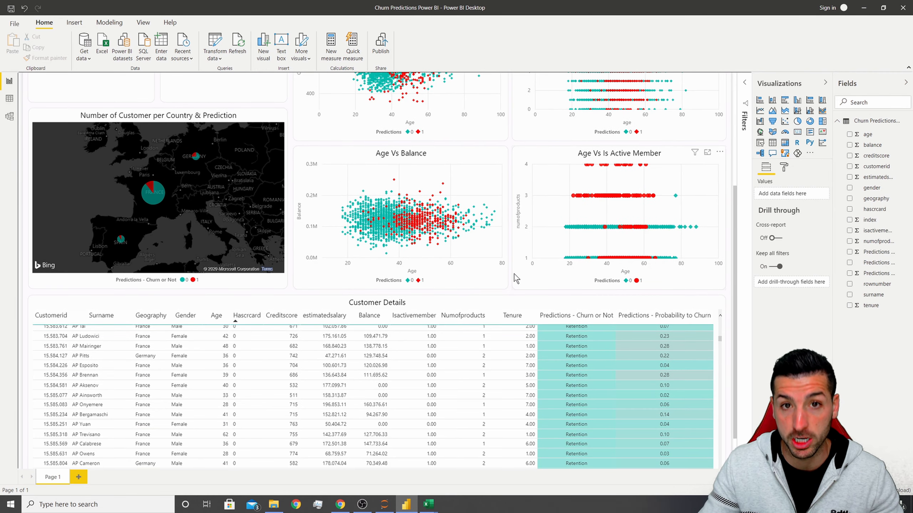
scroll(514, 274, up, 5)
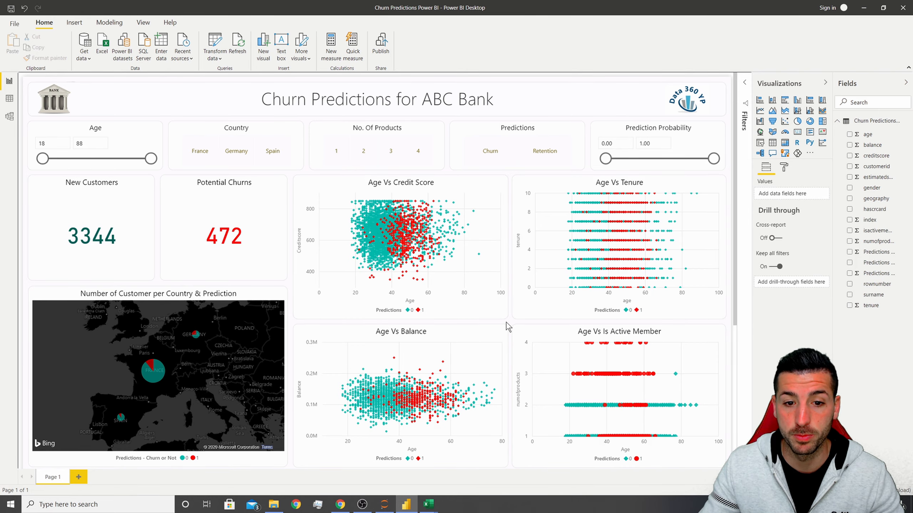
scroll(509, 322, down, 5)
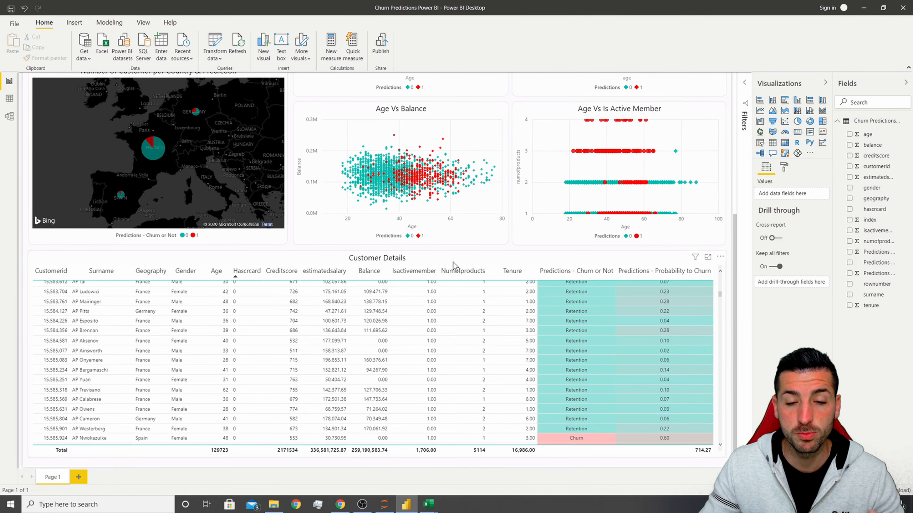
scroll(554, 338, down, 5)
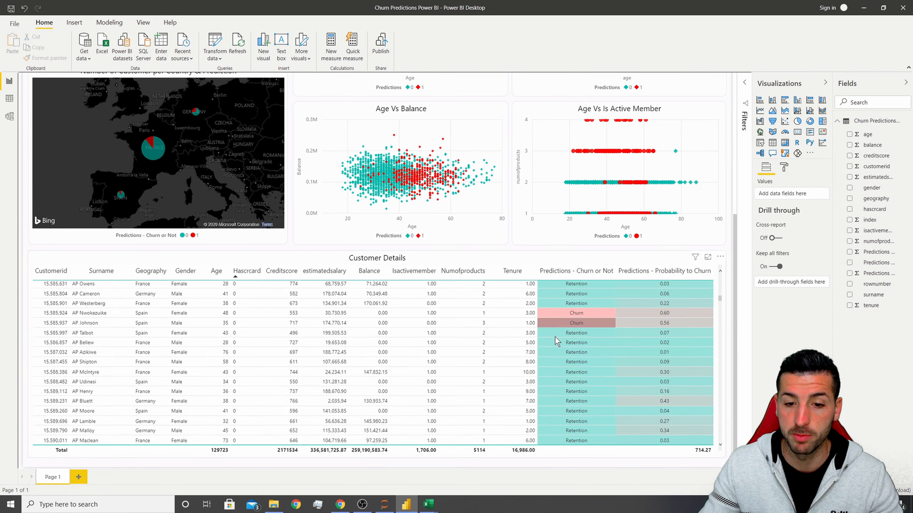
scroll(555, 337, down, 6)
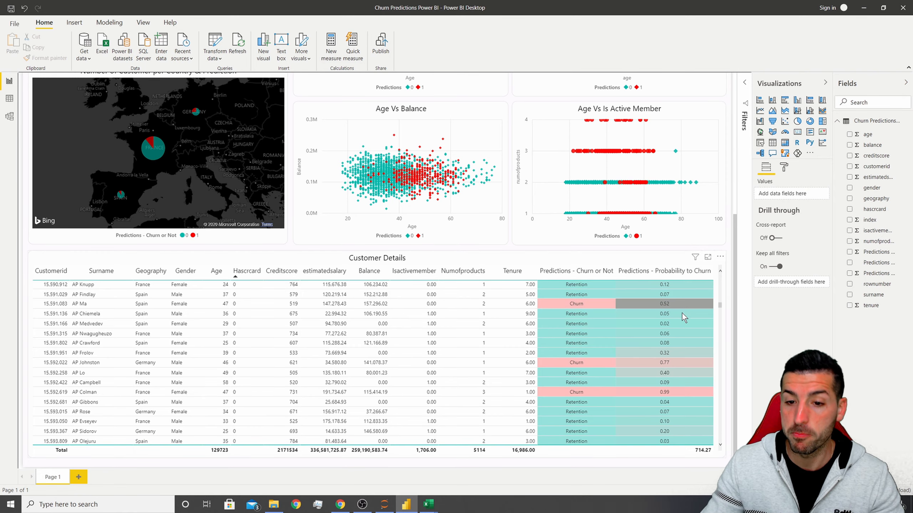
scroll(674, 379, down, 5)
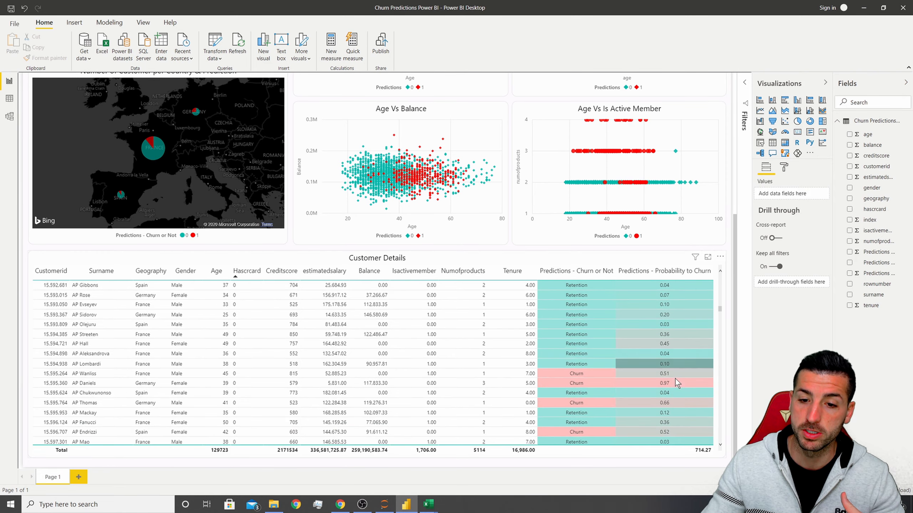
scroll(687, 362, up, 5)
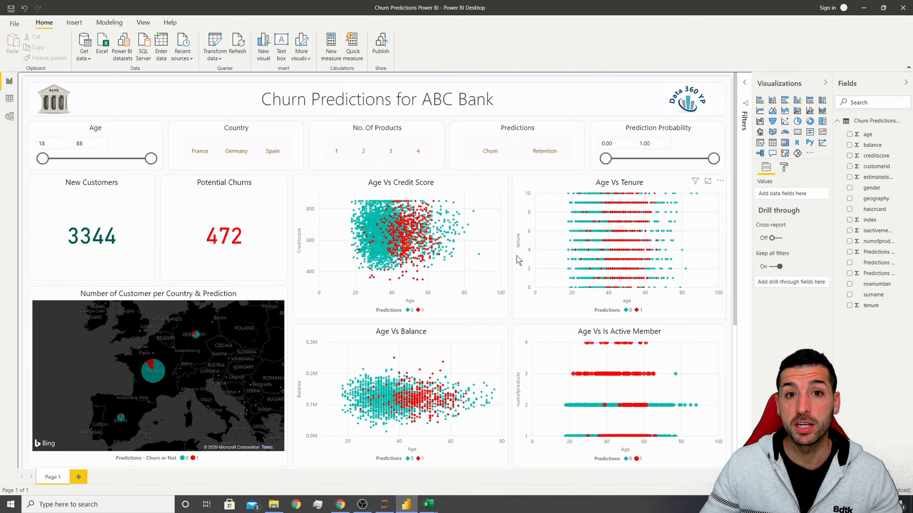
scroll(514, 283, down, 4)
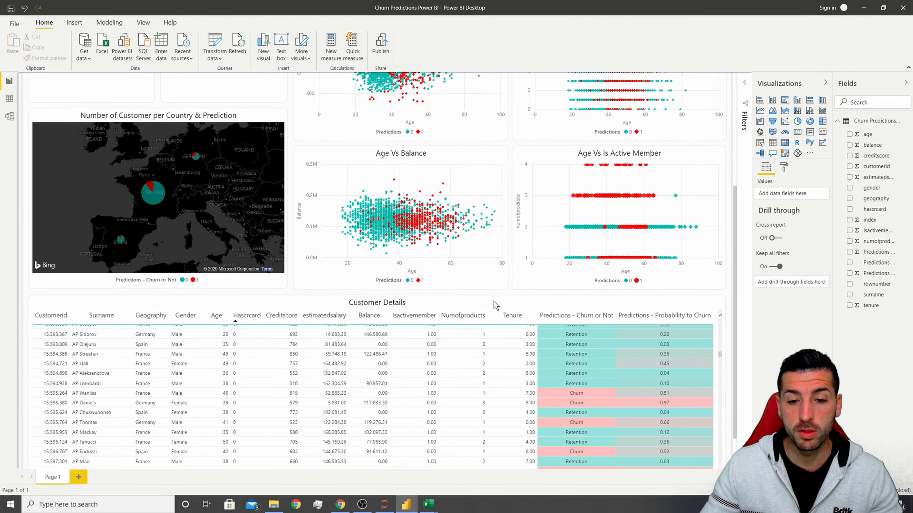
Switch to the Jupyter notebook and review the XGBoost model and the code exporting predictions to SQL and CSV.
click(338, 504)
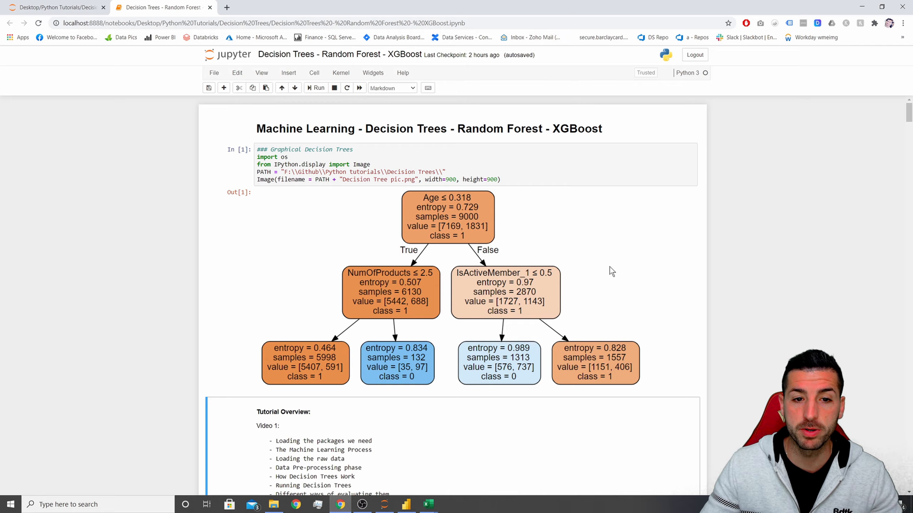
drag(910, 119, 909, 390)
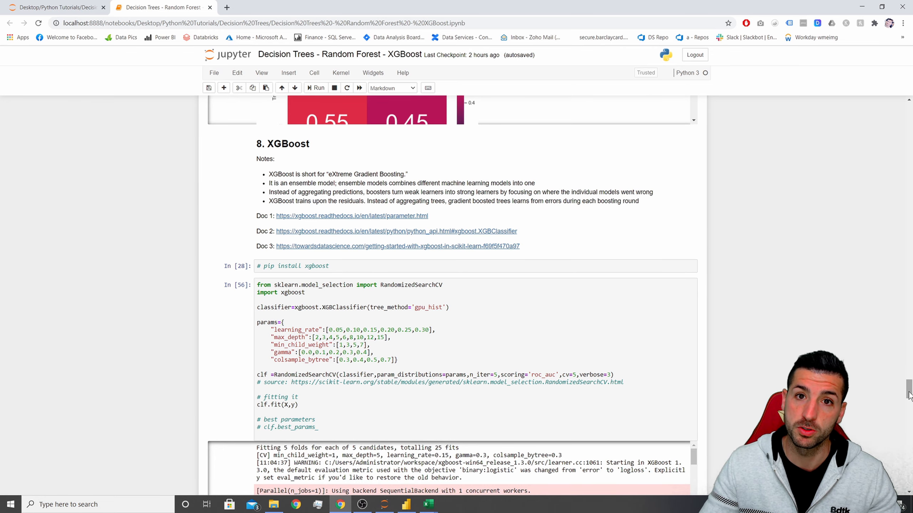
drag(909, 396, 908, 441)
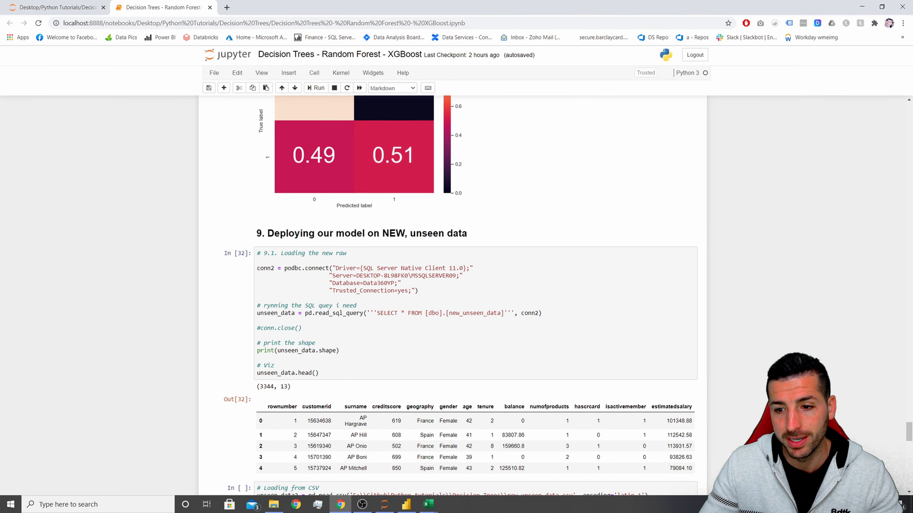
drag(909, 438, 911, 486)
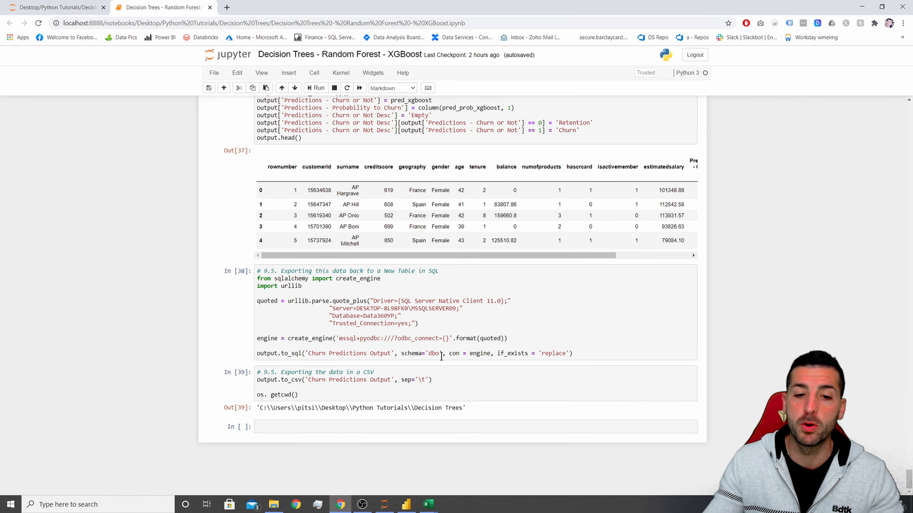
click(454, 340)
Inspect the exported Churn Predictions Output 2 data in Excel, then return to the dashboard's customer table.
click(428, 505)
drag(34, 105, 551, 209)
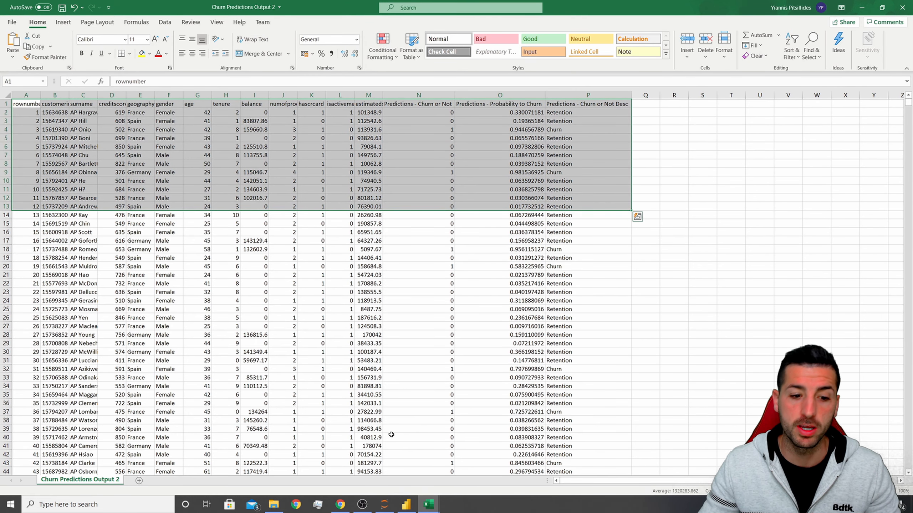
click(407, 505)
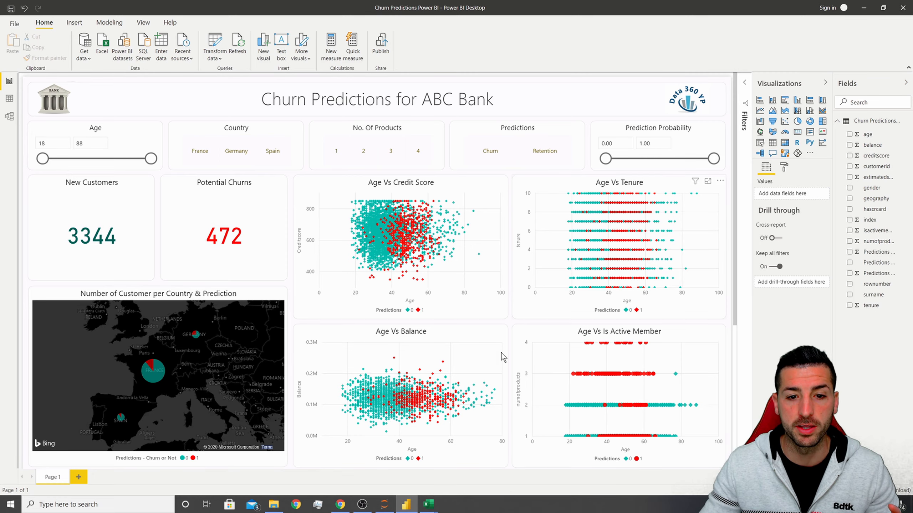
scroll(511, 323, down, 6)
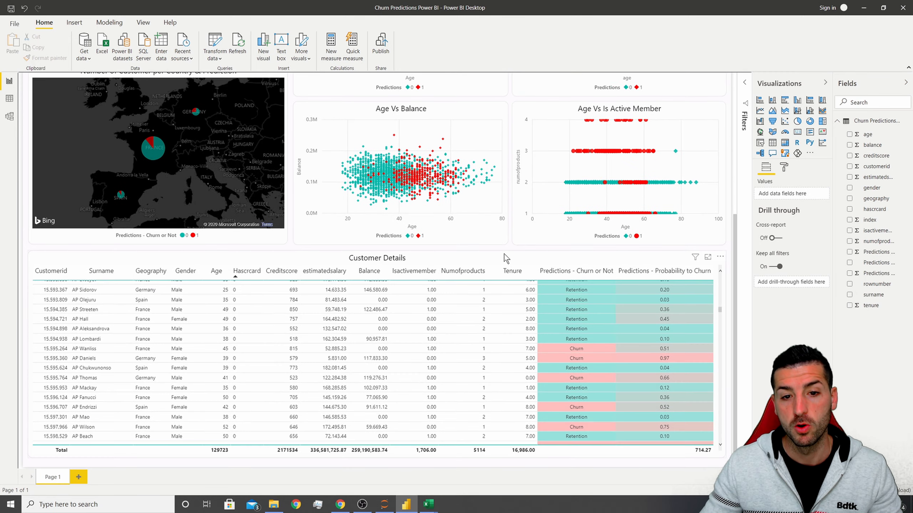
scroll(511, 249, up, 5)
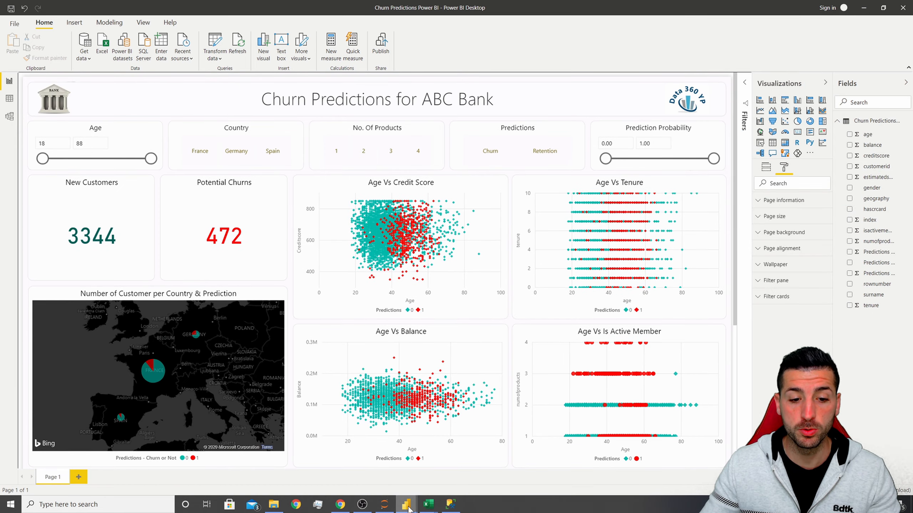
Open a new blank Power BI report and start getting data from a SQL Server database.
mouse_move(407, 504)
click(433, 469)
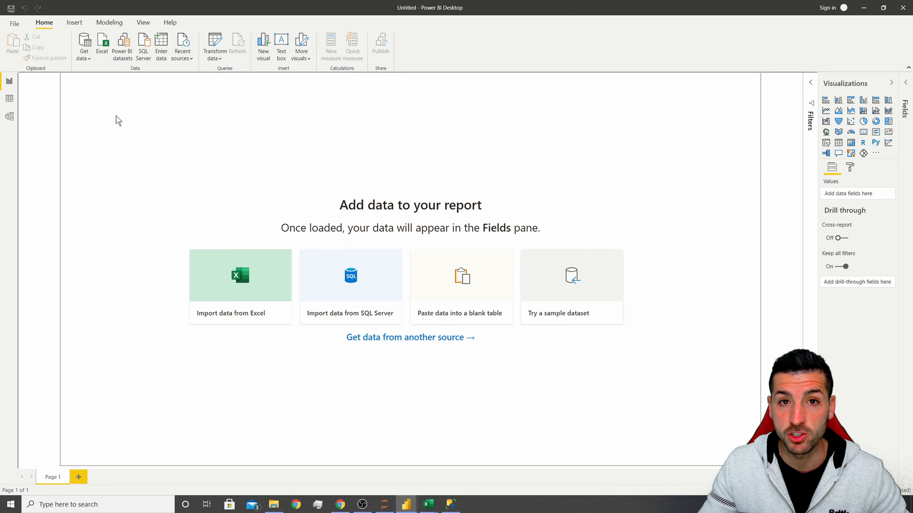
click(83, 59)
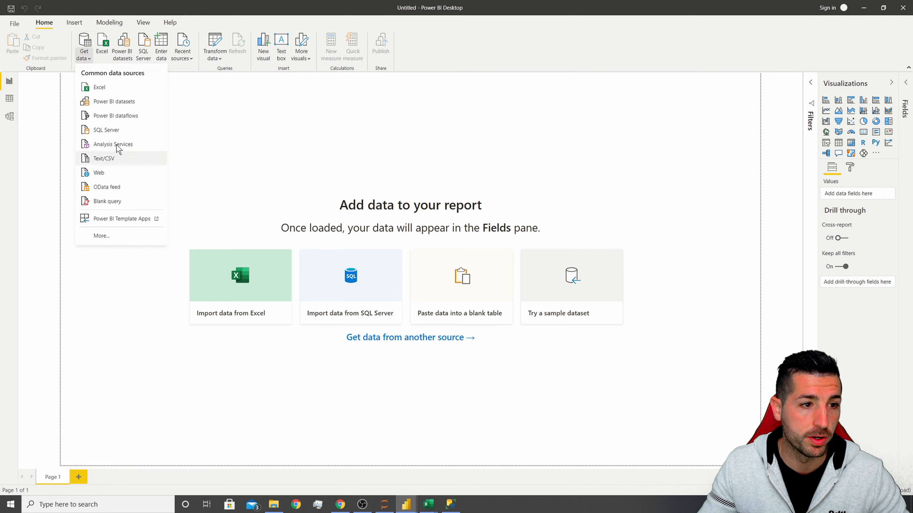
click(124, 130)
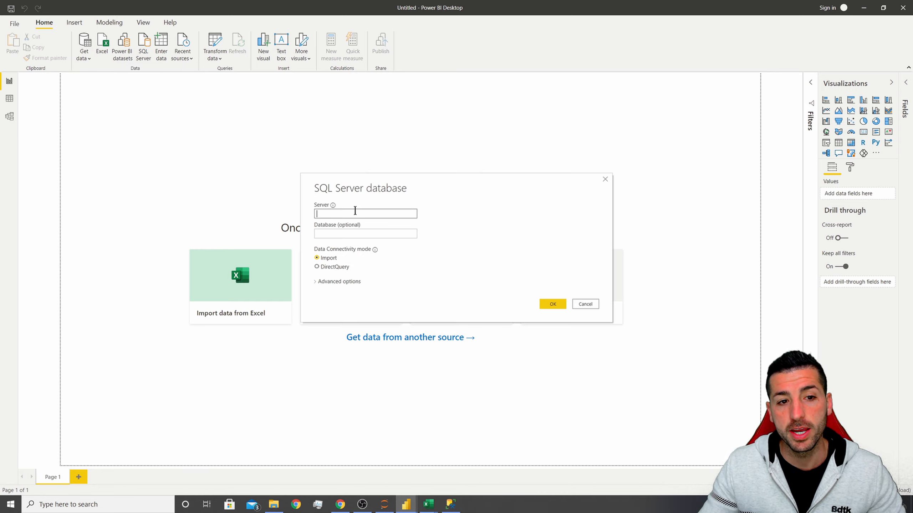
In SQL Server Management Studio, open the connection dialog and copy the server name.
click(449, 506)
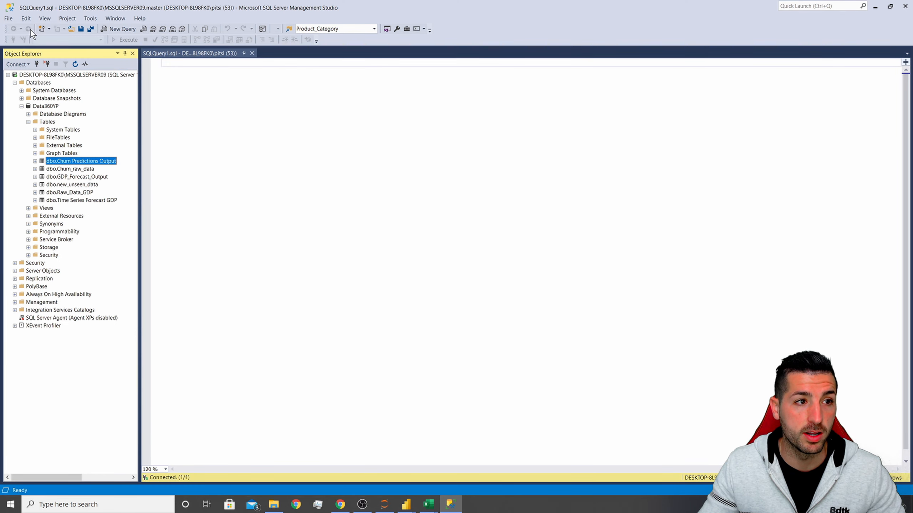
click(267, 140)
click(25, 37)
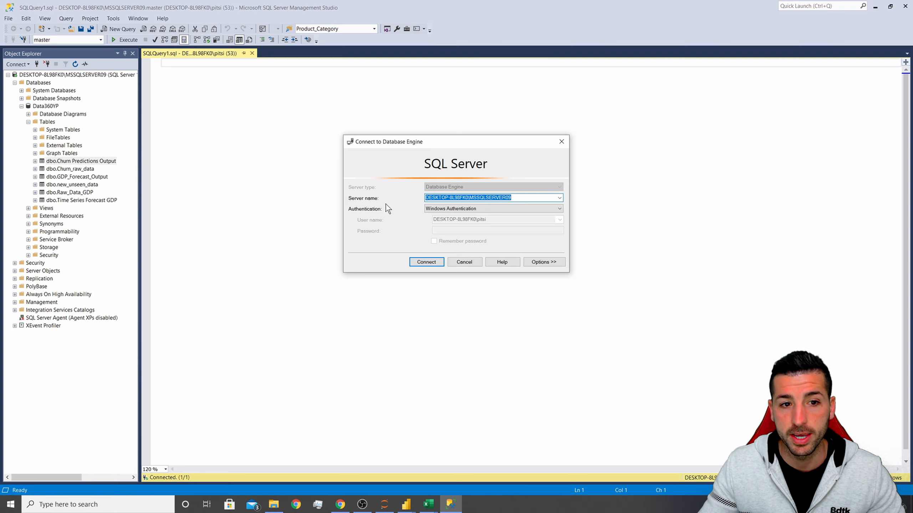
click(449, 198)
drag(512, 199, 424, 198)
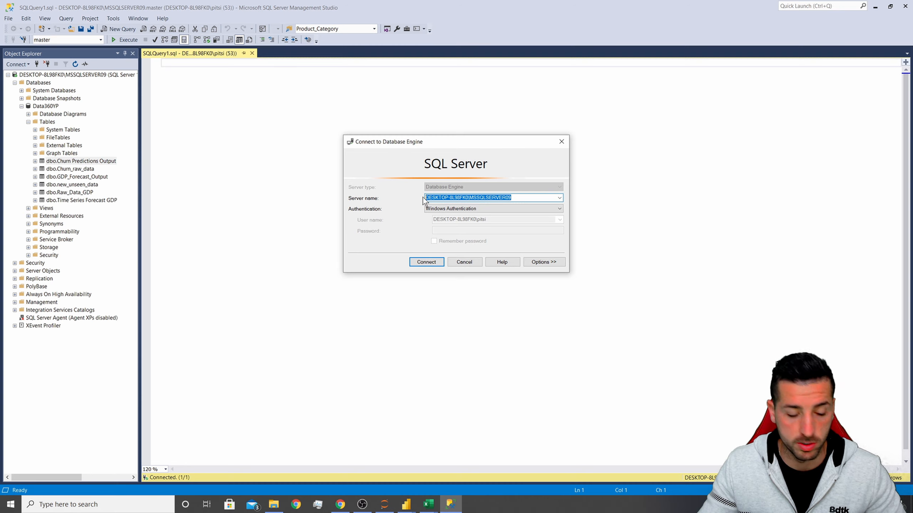
key(ctrl+c)
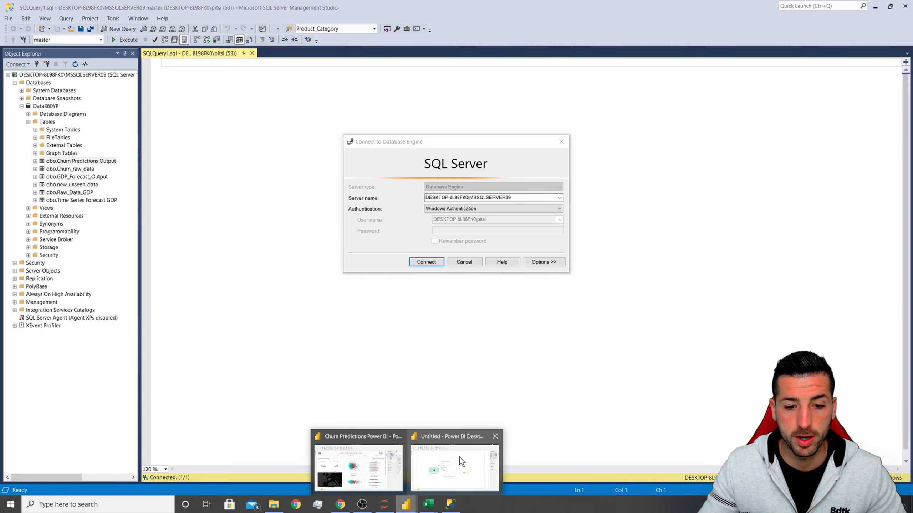
Back in the new report, paste DESKTOP-8L98FK0\MSSQLSERVER09 as the server and confirm the SQL Server connection.
click(459, 457)
key(ctrl+v)
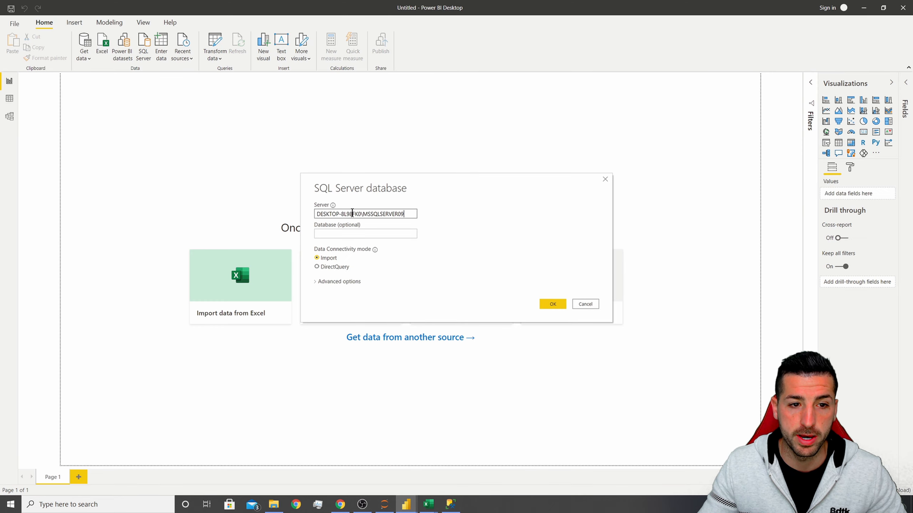
click(548, 305)
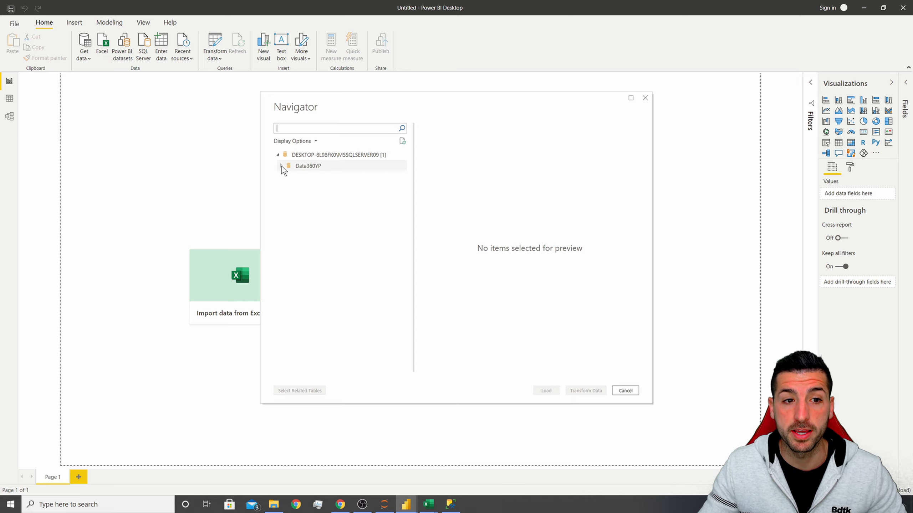
Load the Churn Predictions Output table from the Data360YP database after previewing its columns.
click(281, 166)
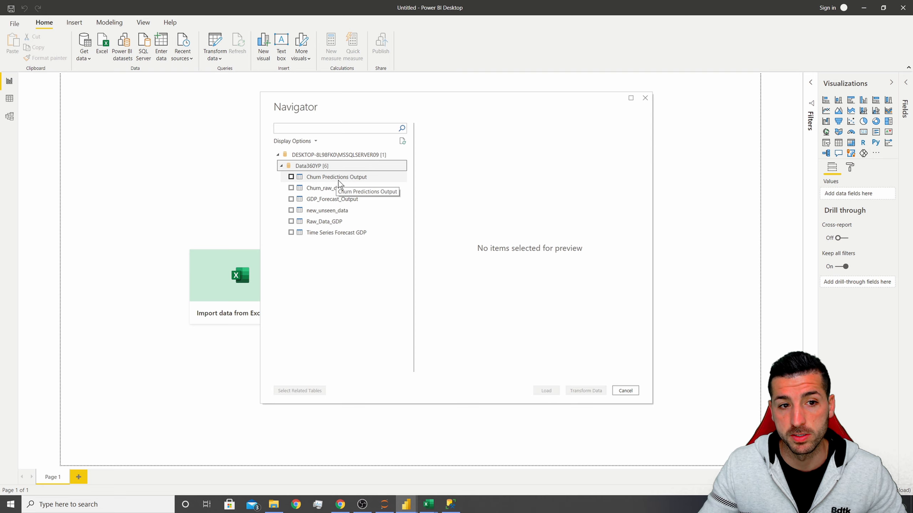
click(291, 177)
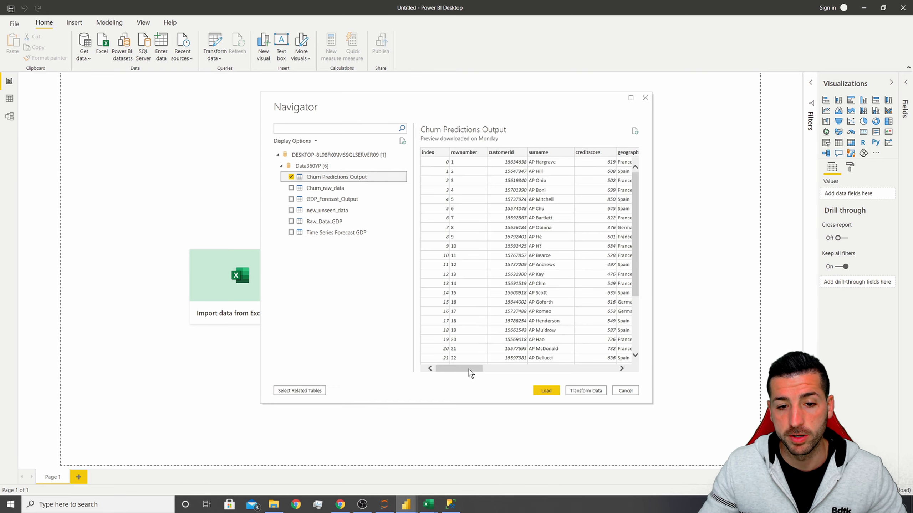
drag(468, 370, 593, 371)
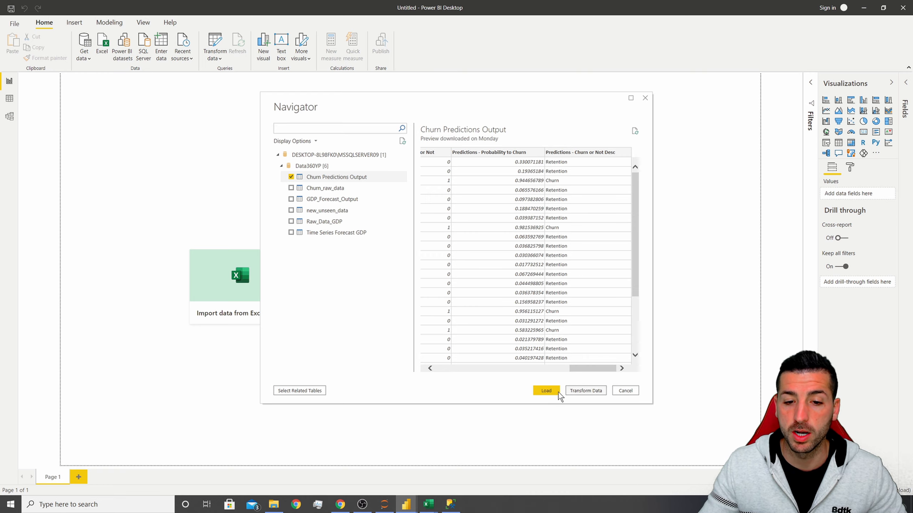
click(547, 391)
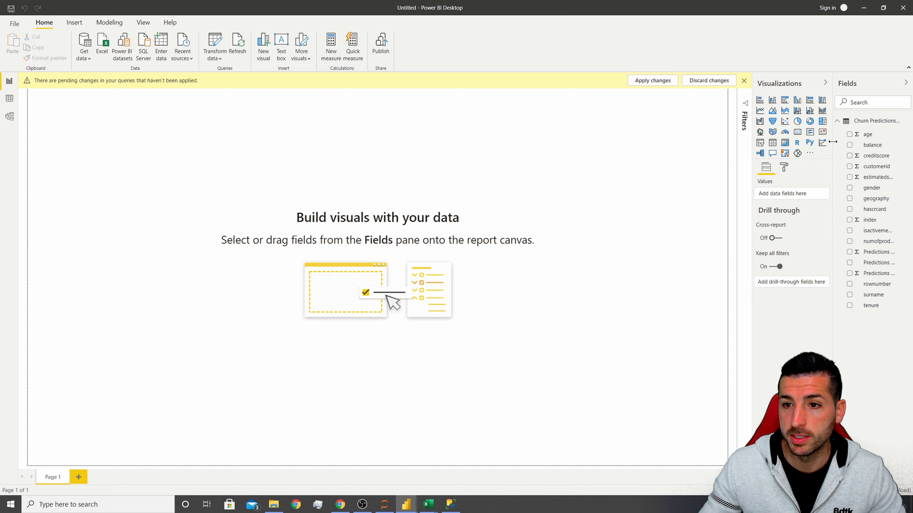
Rename the loaded table to Churn Predictions Output - SQL and apply the pending query changes.
drag(832, 142, 791, 142)
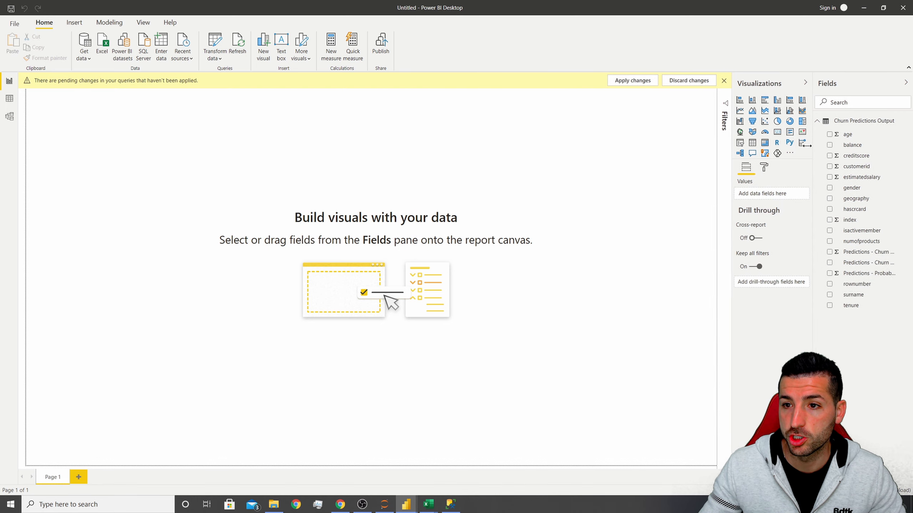
double_click(857, 121)
click(878, 123)
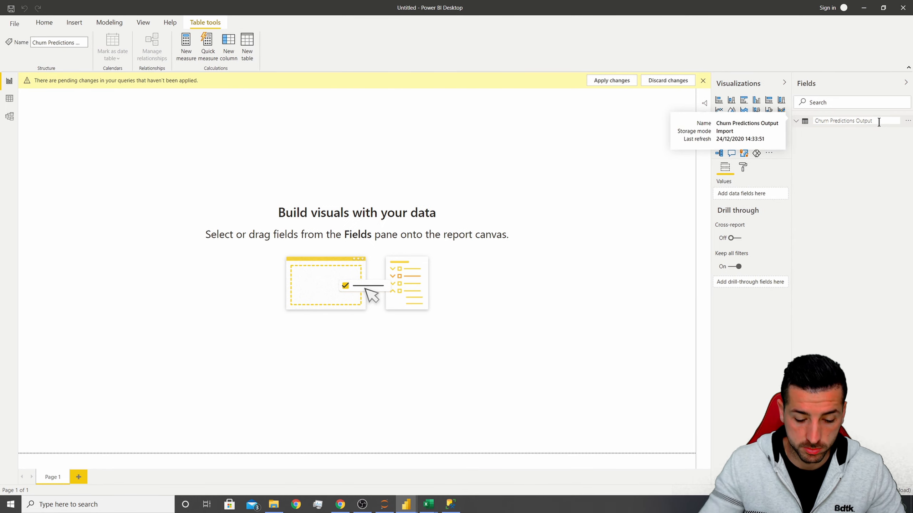
text(- SQL)
key(Return)
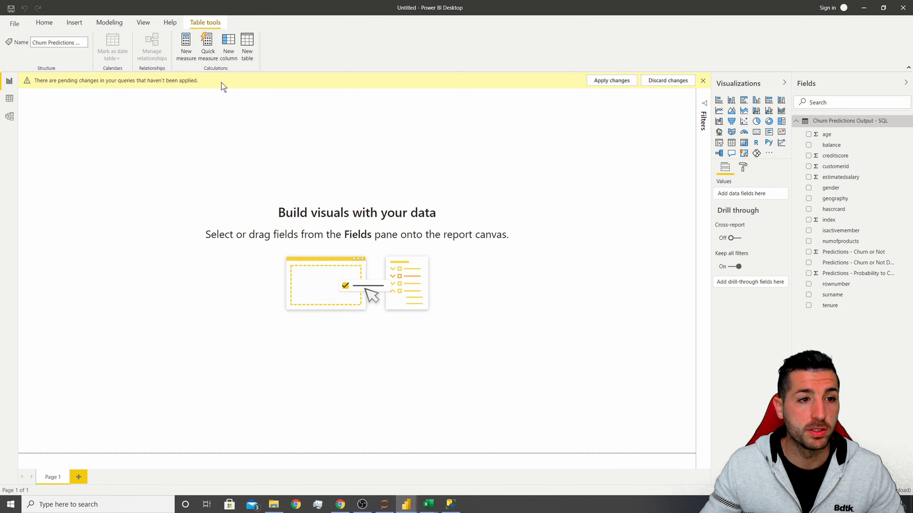
click(622, 82)
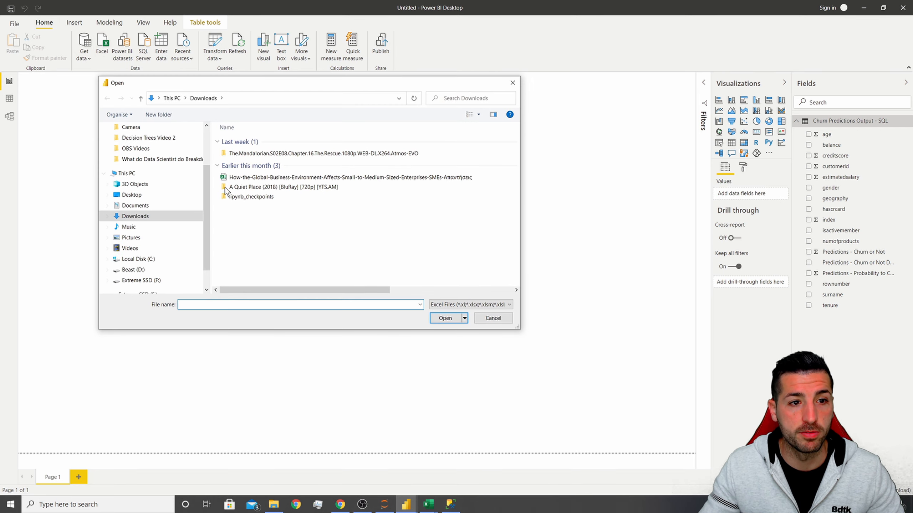
Import the Churn Predictions Output 2.csv file from Desktop\Python Tutorials\Decision Trees, showing all file types, and load it after previewing its columns.
scroll(151, 160, up, 2)
click(142, 129)
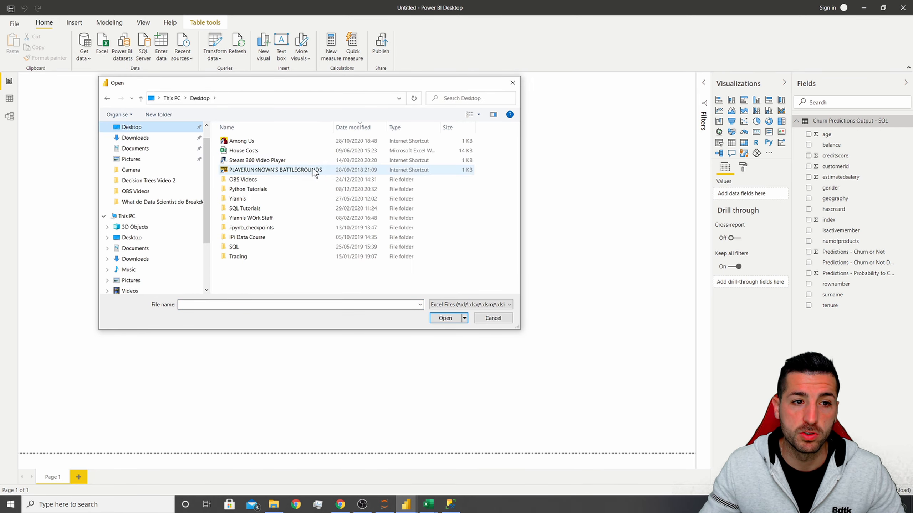
double_click(260, 189)
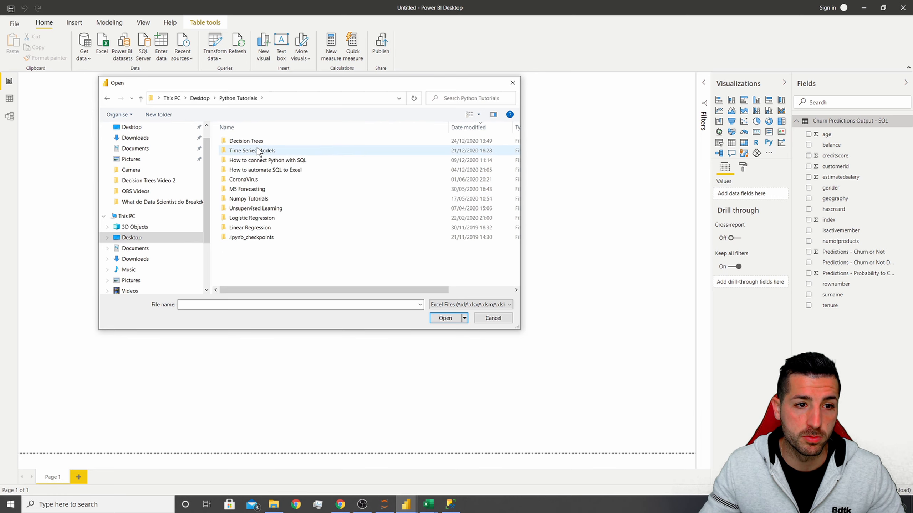
double_click(259, 142)
click(454, 305)
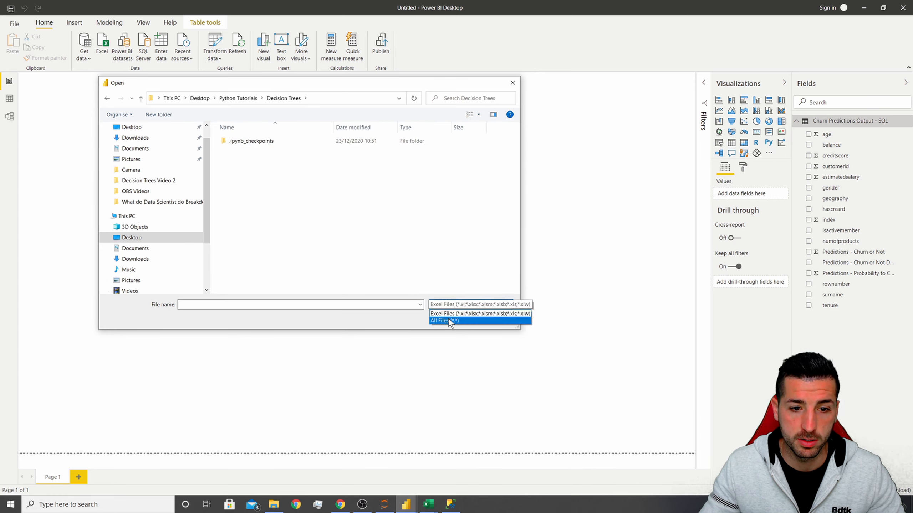
click(447, 321)
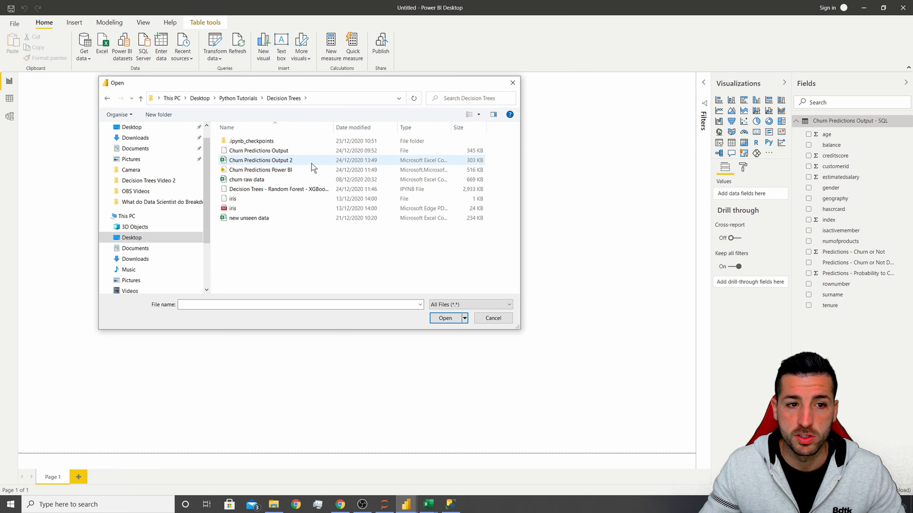
click(272, 161)
click(443, 318)
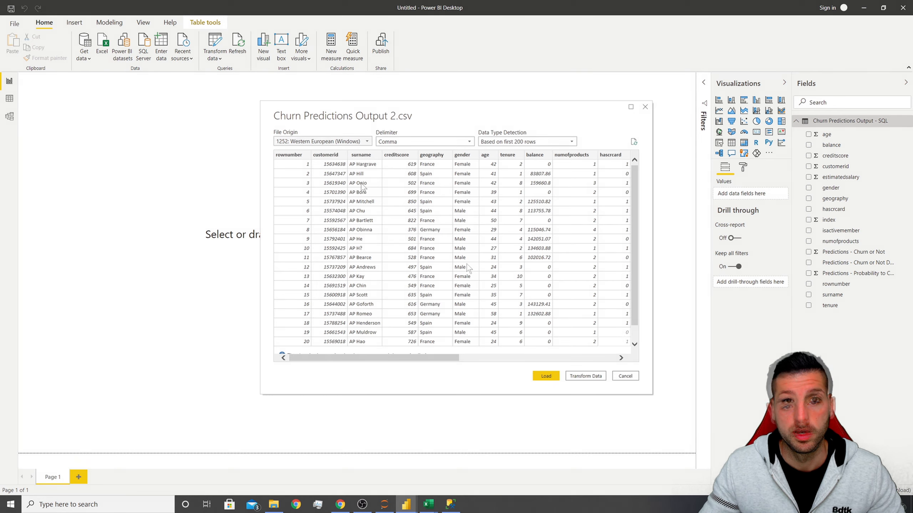
drag(413, 355, 611, 197)
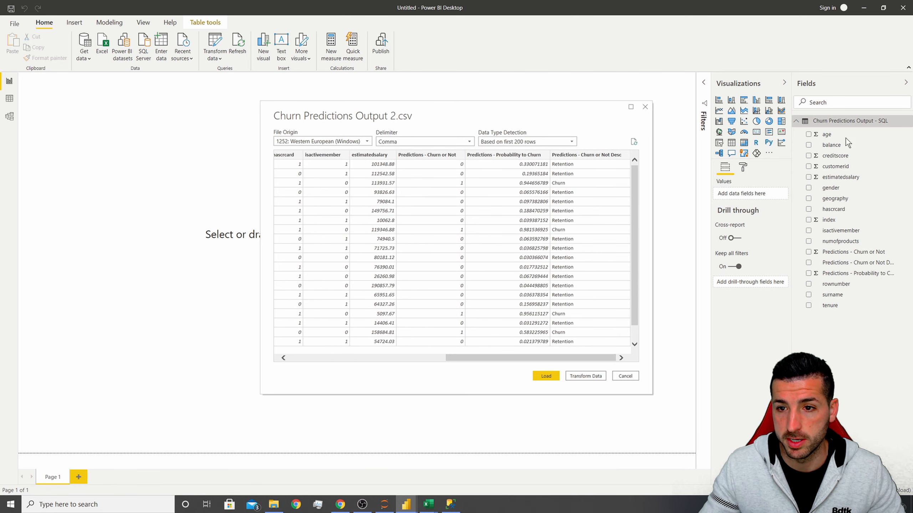
click(545, 377)
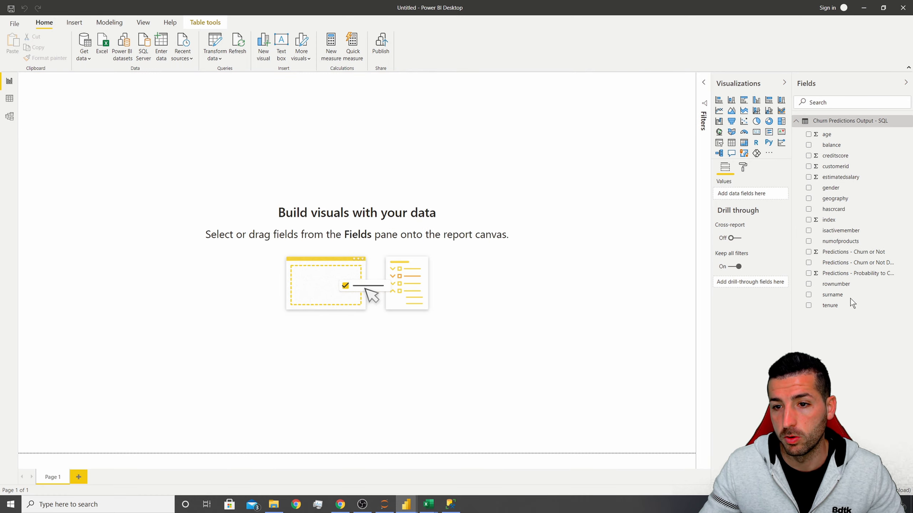
Rename the newly loaded table to Churn Predictions Output 2 - Excel.
click(796, 320)
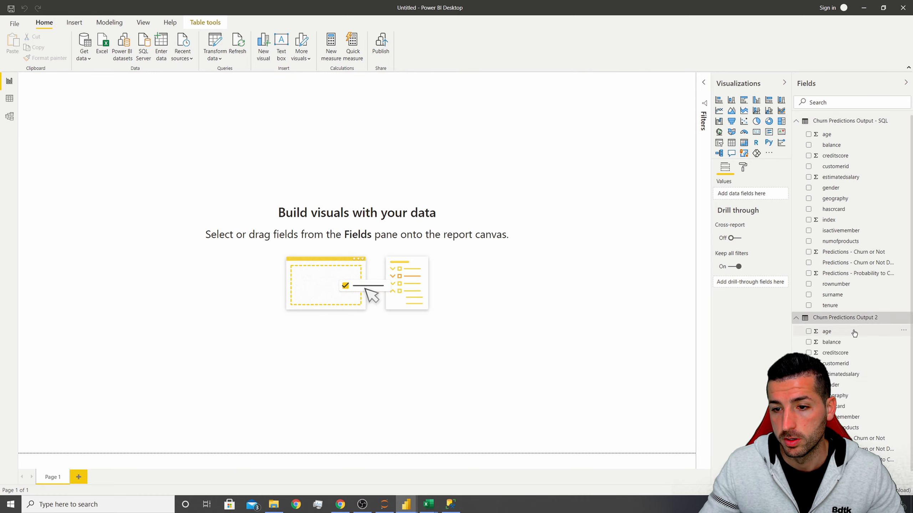
double_click(881, 319)
click(882, 318)
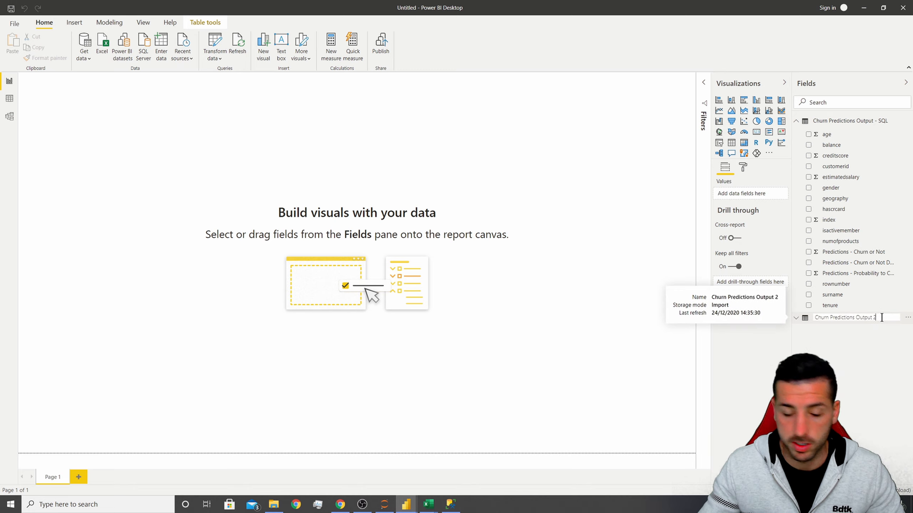
text(- Exce)
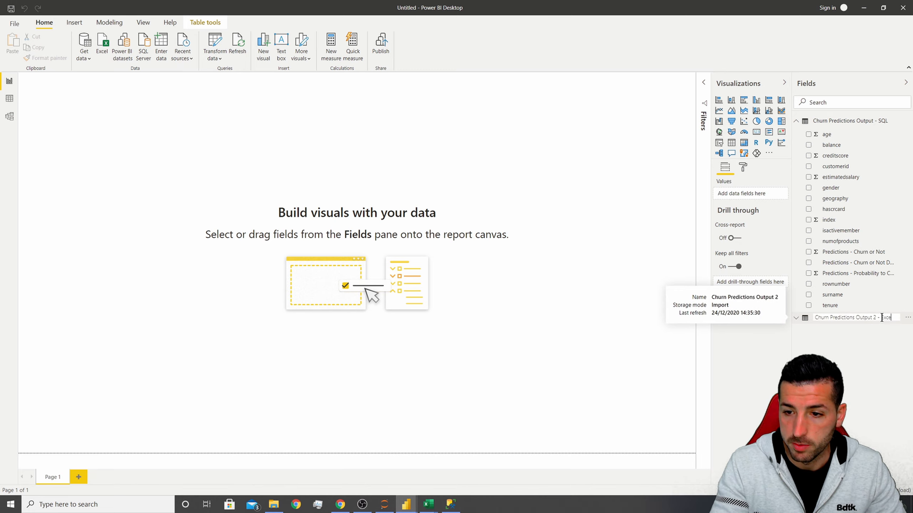
text(l)
key(Return)
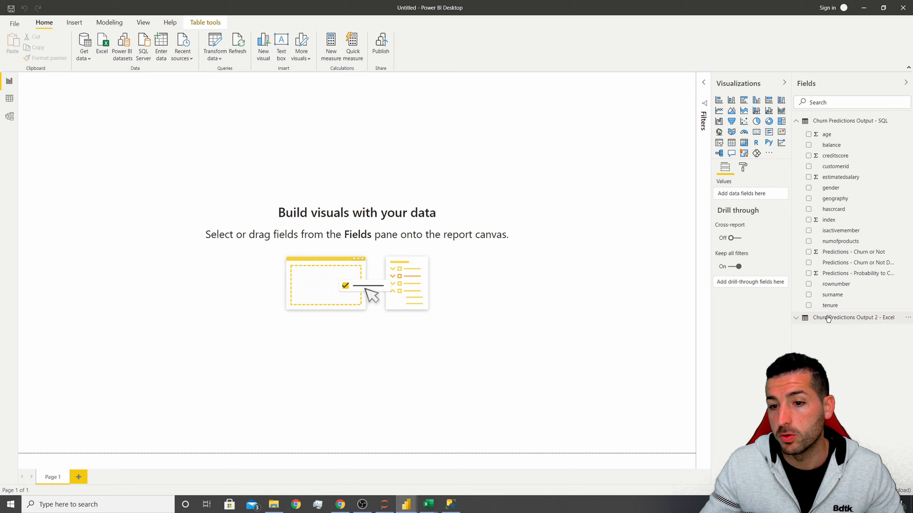
Review the rows of the SQL and Excel tables in the data view.
click(796, 318)
click(10, 98)
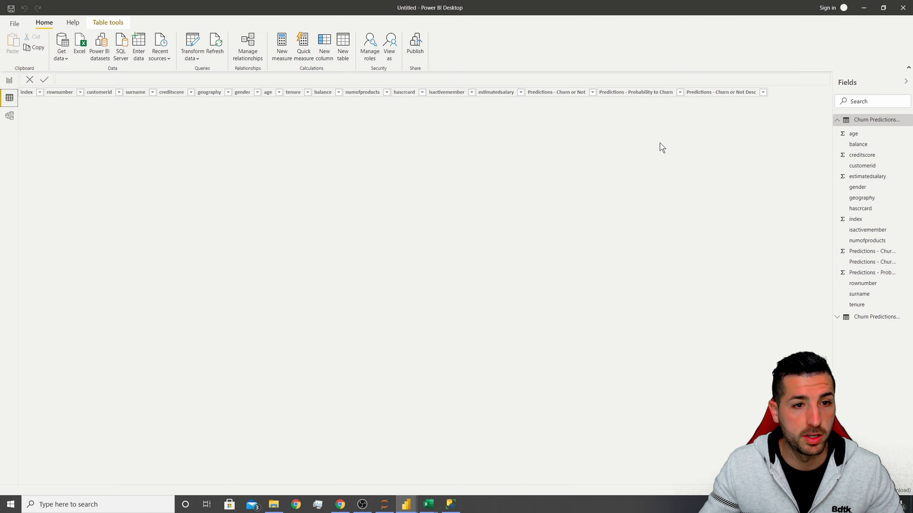
click(856, 122)
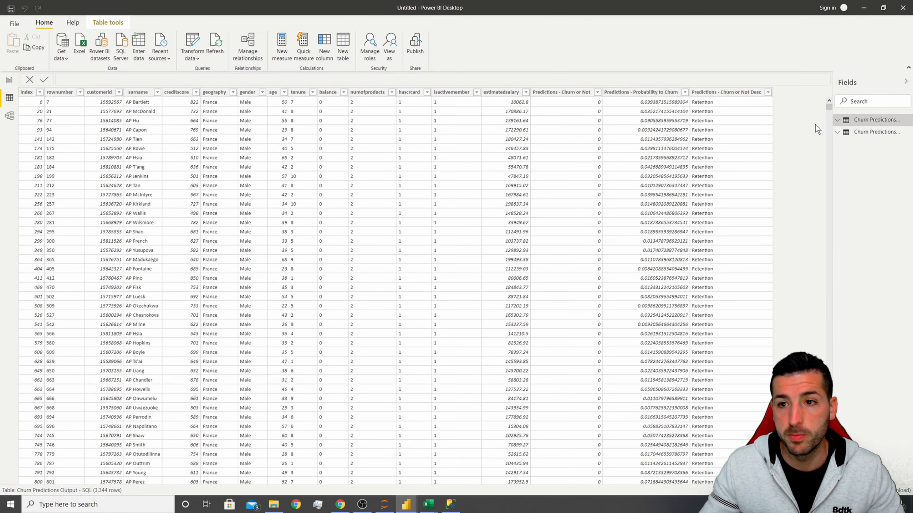
click(839, 133)
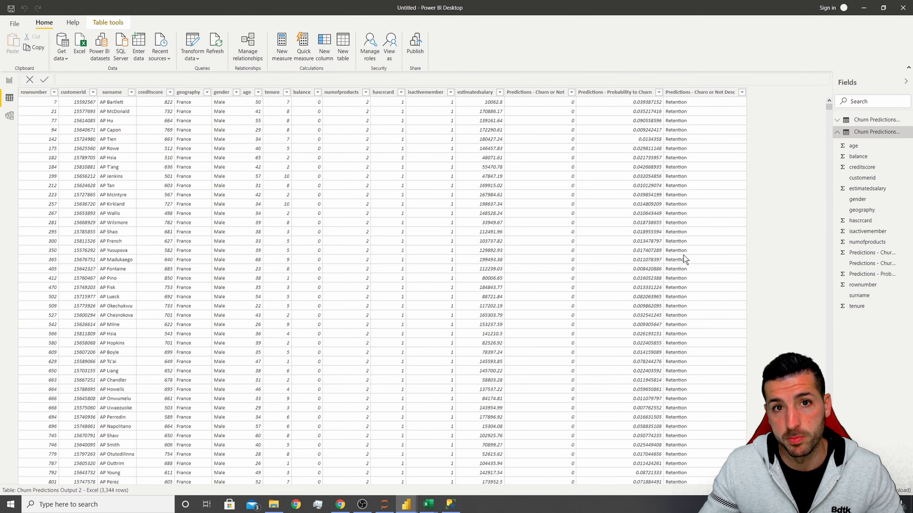
In the model view, delete the relationship linking the two churn prediction tables.
click(10, 117)
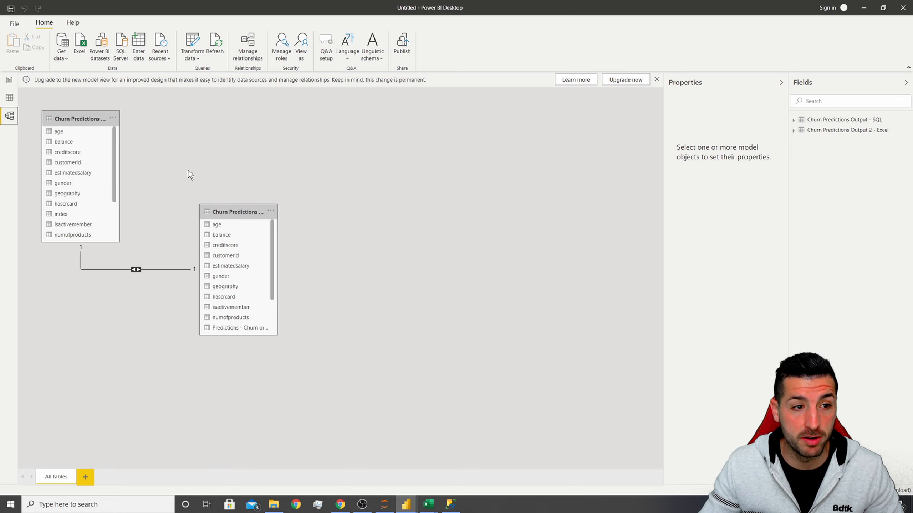
right_click(159, 269)
click(173, 274)
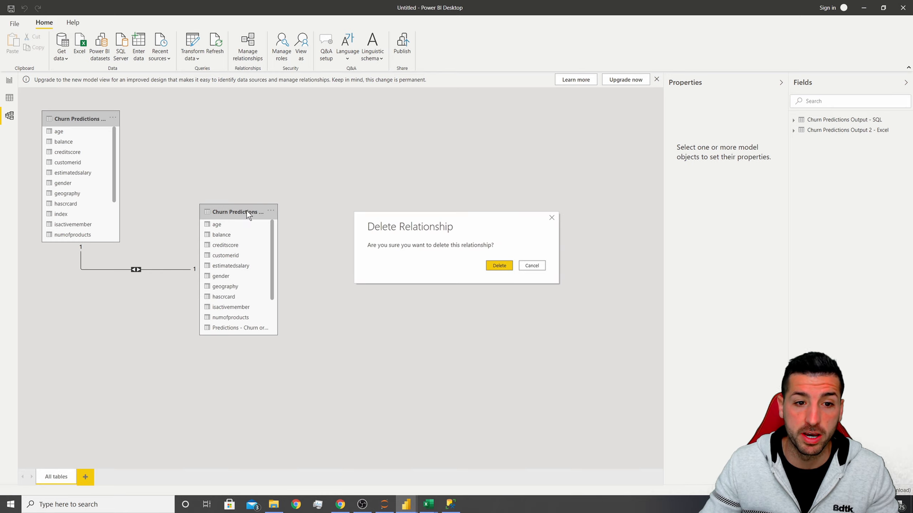
click(494, 266)
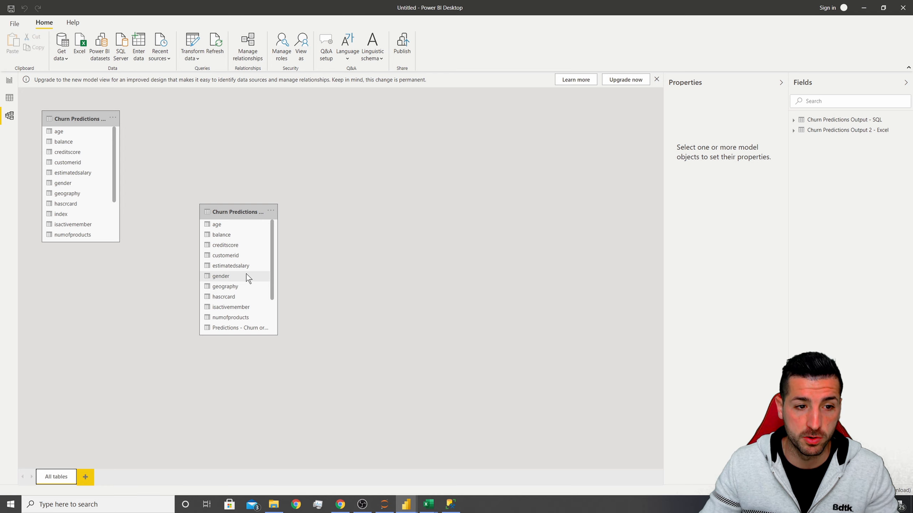
Set the report page size to Custom with a width of 1500 and height of 1300 pixels.
click(9, 81)
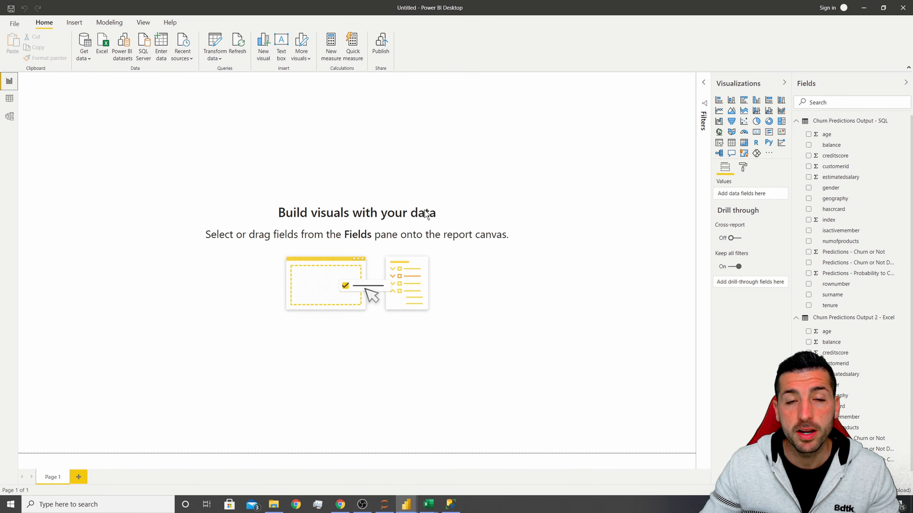
click(743, 168)
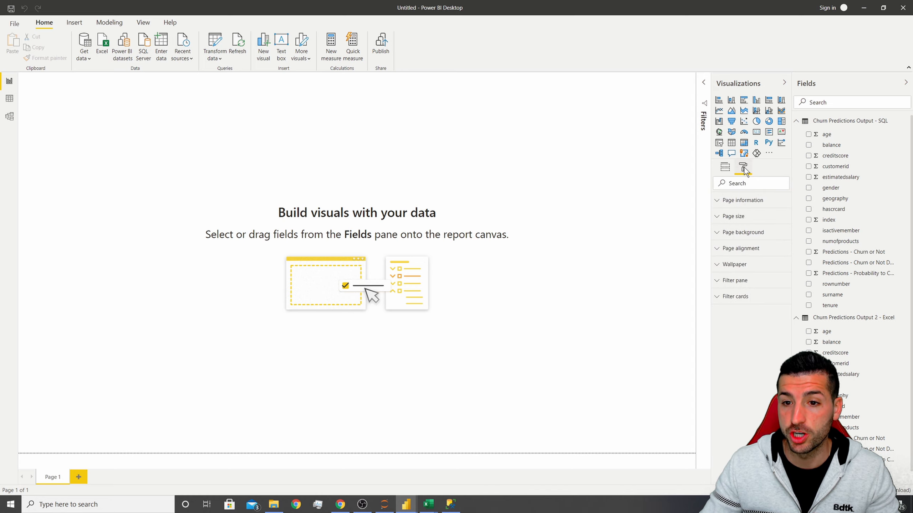
click(735, 217)
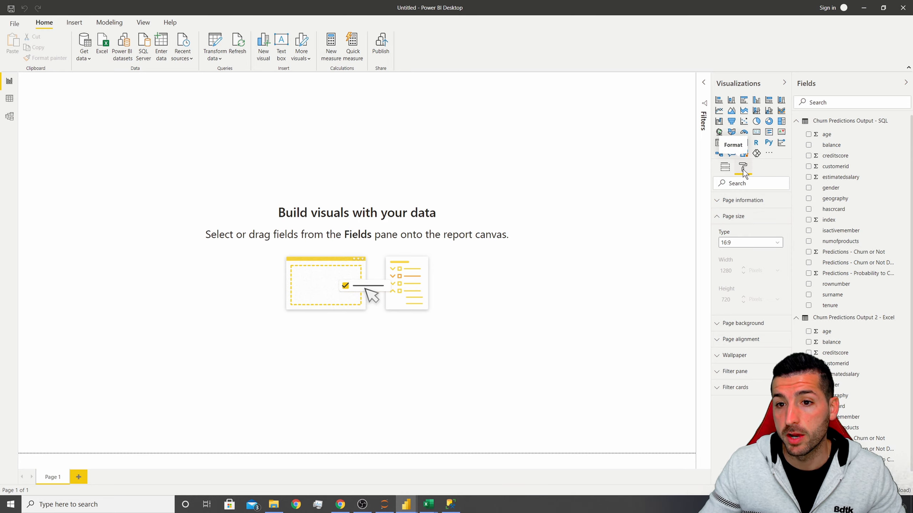
click(730, 241)
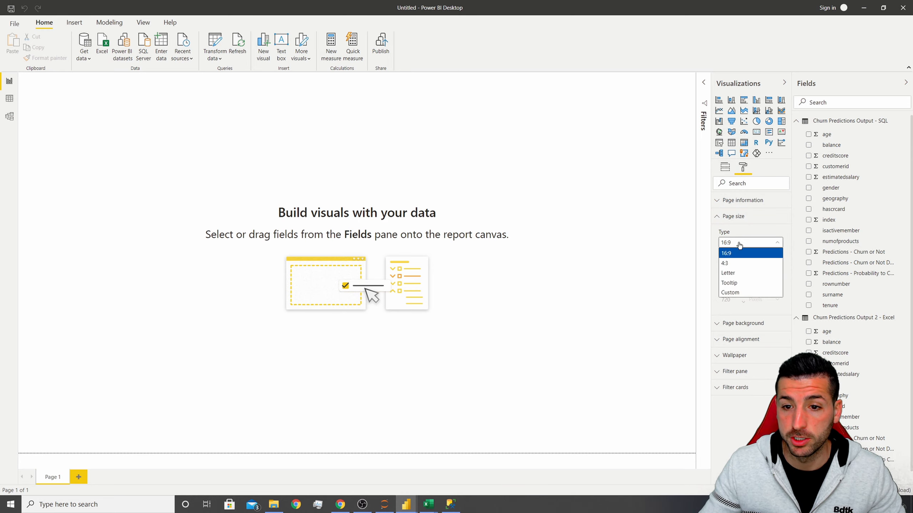
click(738, 291)
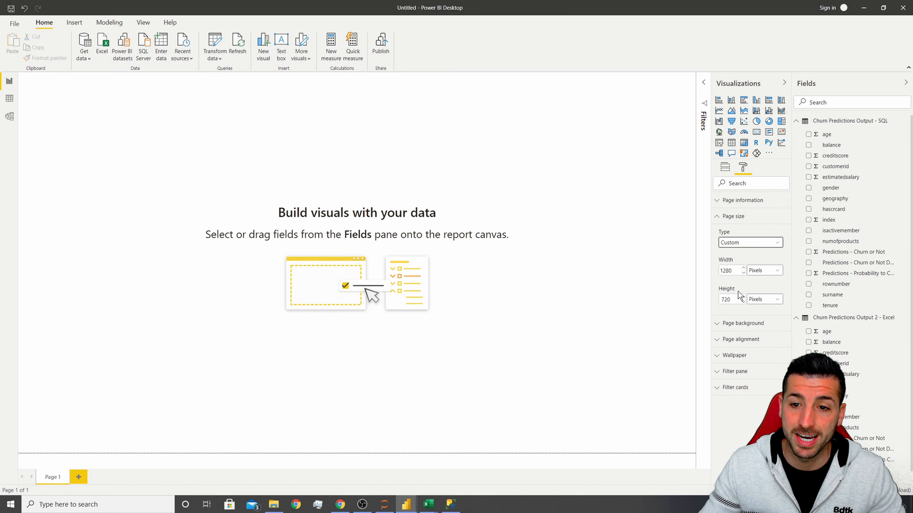
double_click(726, 270)
key(BackSpace)
text(1500)
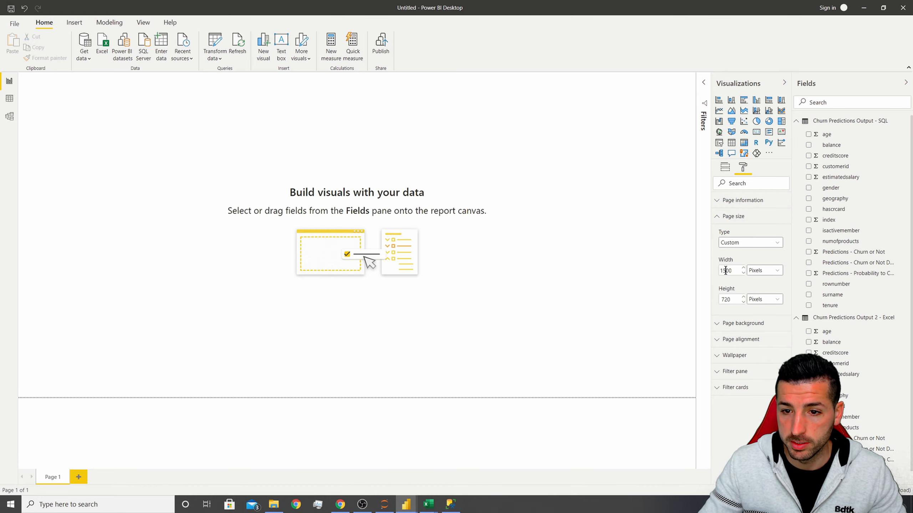
double_click(734, 299)
key(BackSpace)
text(1300)
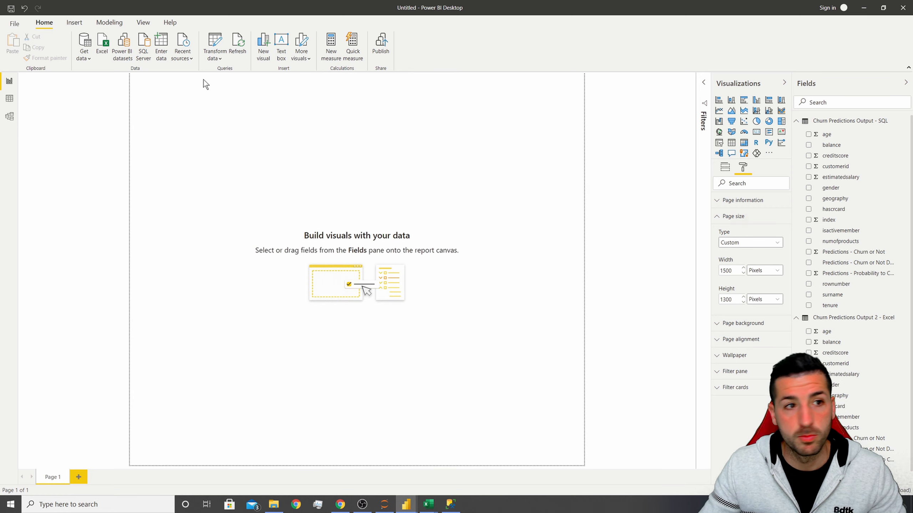
Scale the page view to fit to width.
click(143, 24)
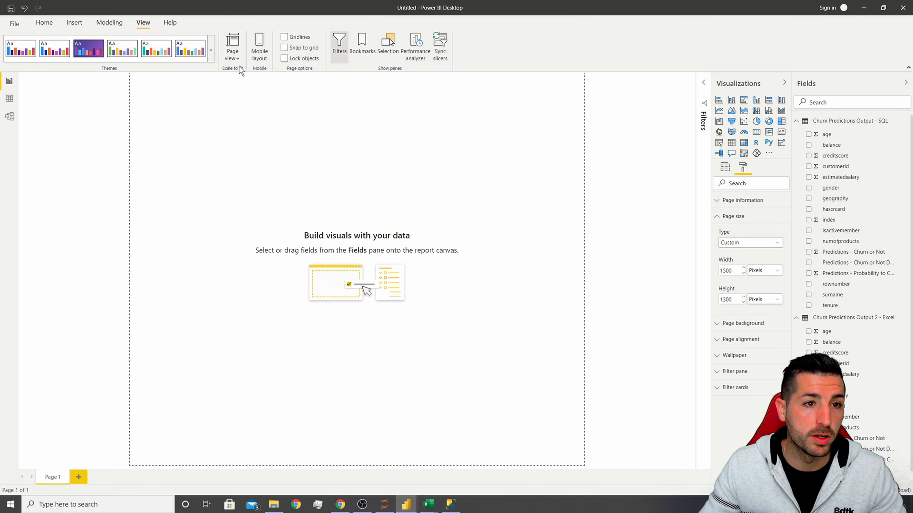
click(234, 57)
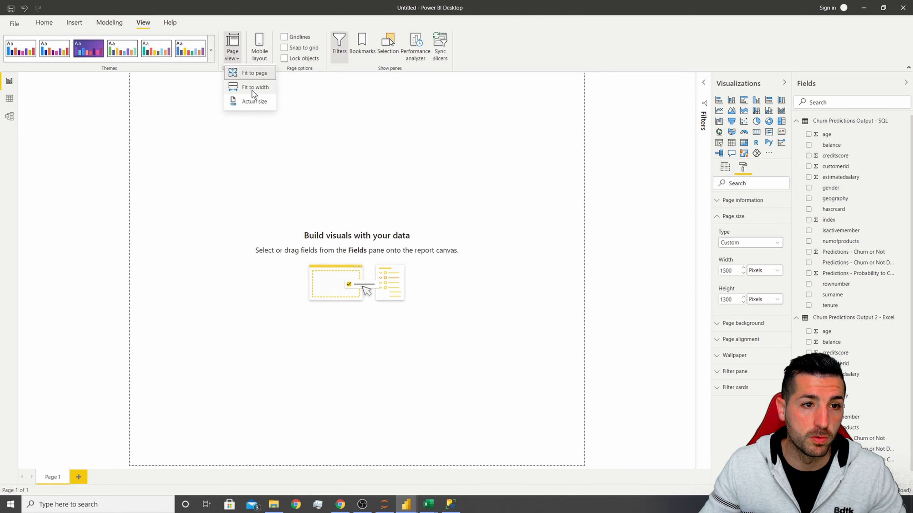
click(252, 90)
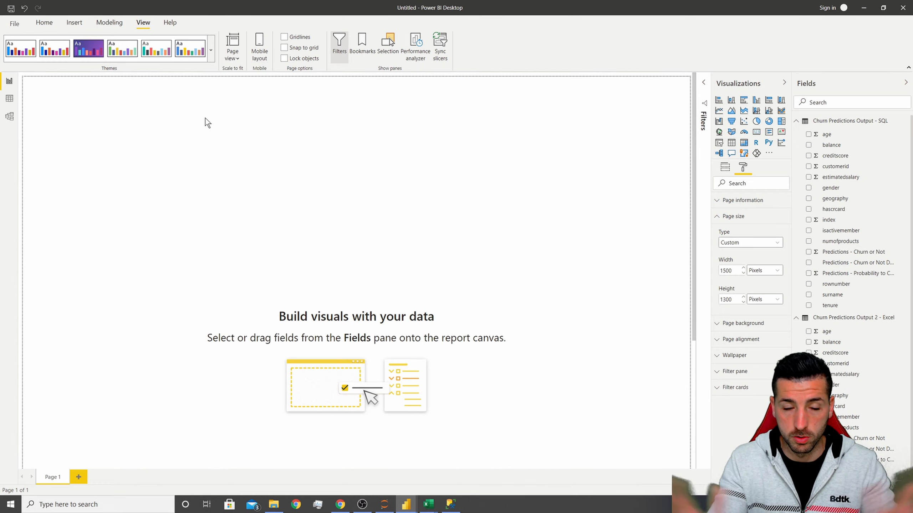
Set the page background to custom colour EDEBFF with 0% transparency.
click(748, 324)
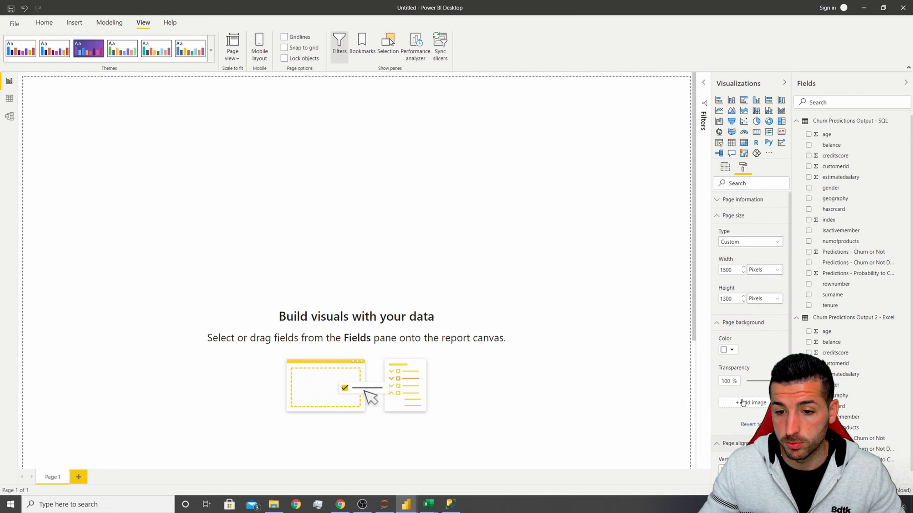
scroll(742, 402, down, 2)
click(733, 286)
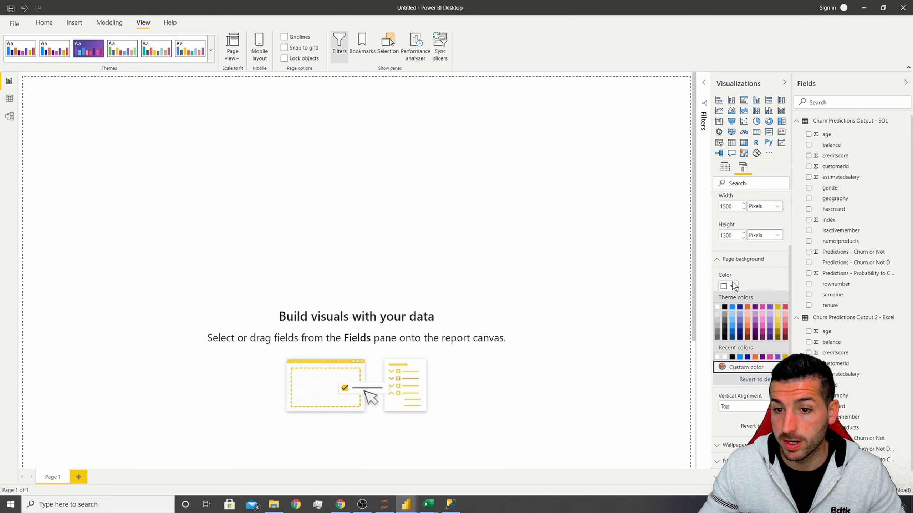
click(737, 368)
double_click(737, 376)
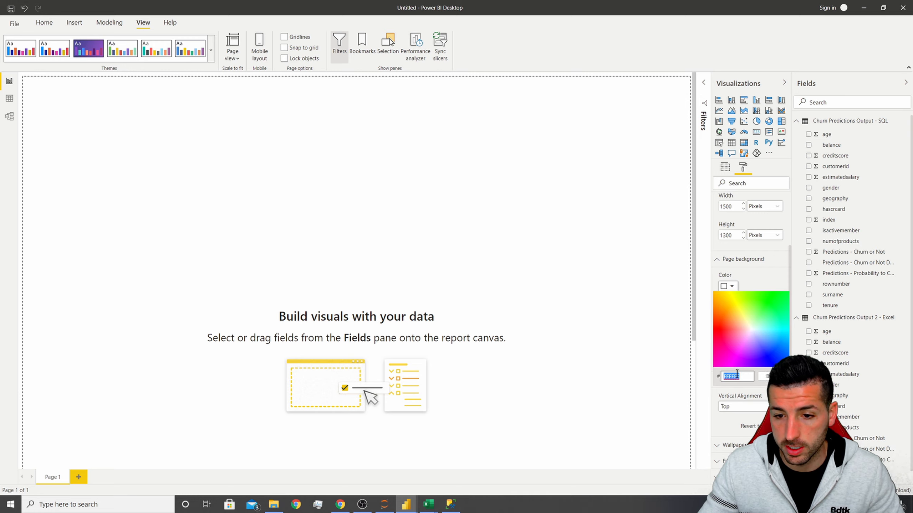
text(EDEBFF)
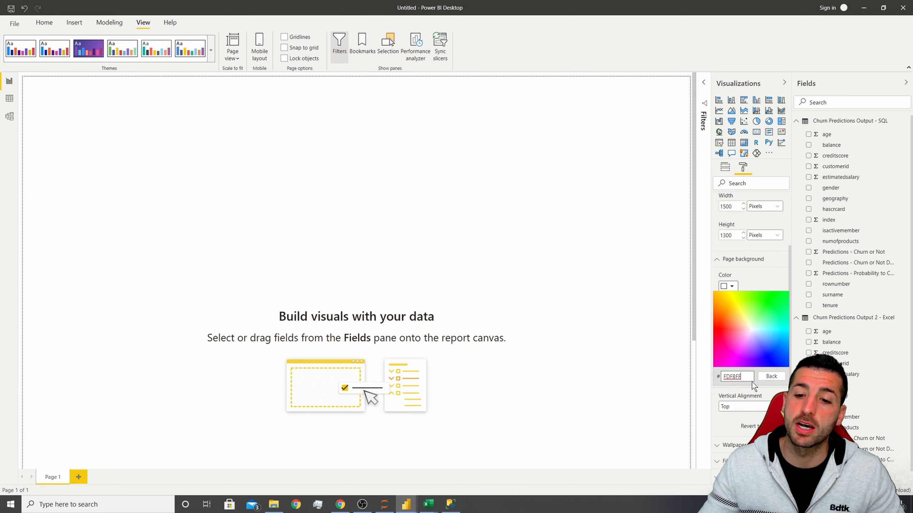
key(Return)
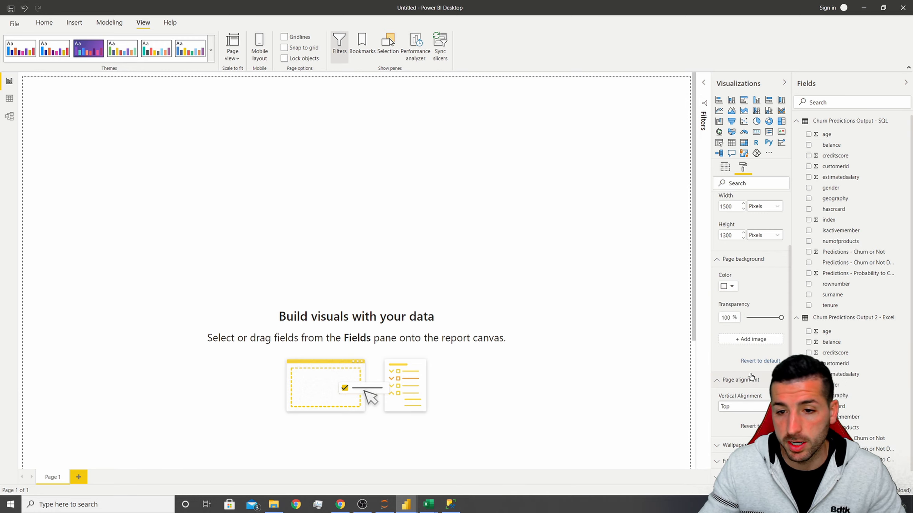
drag(781, 317, 744, 326)
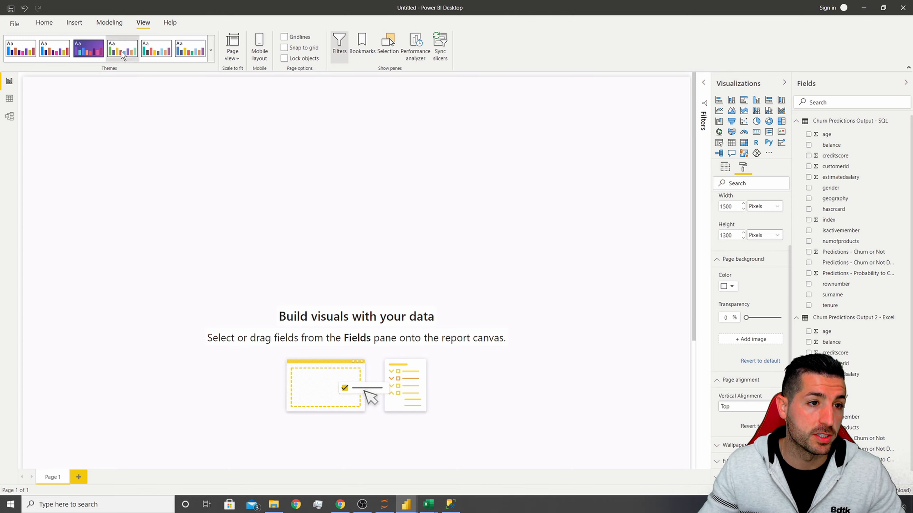
Apply a report theme after previewing several themes and their colour palettes.
click(151, 55)
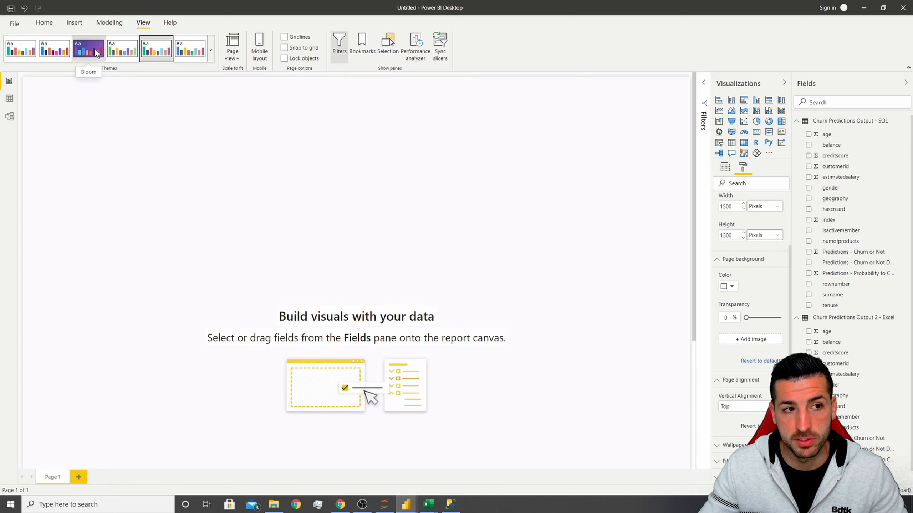
click(730, 287)
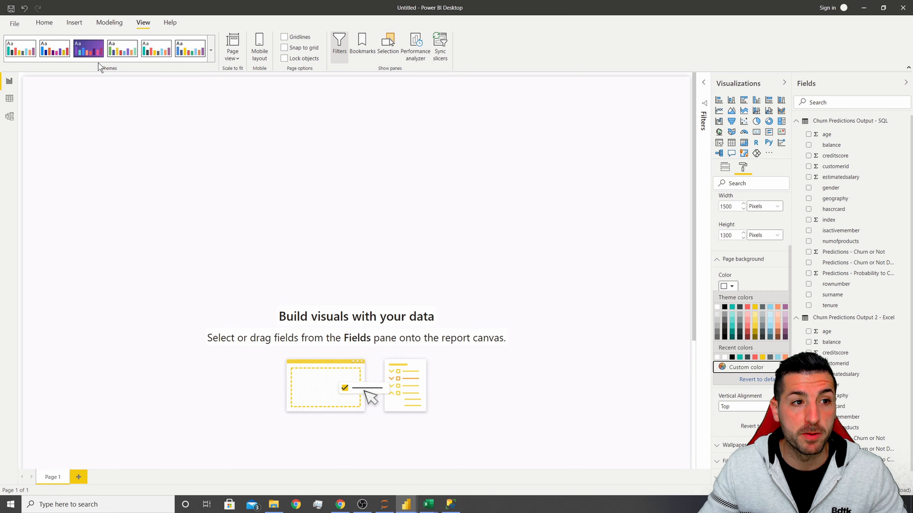
click(94, 50)
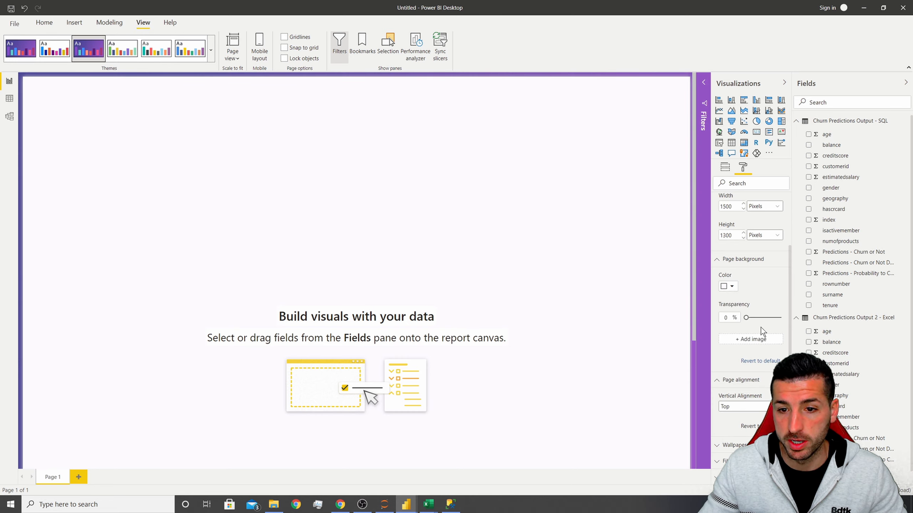
click(731, 287)
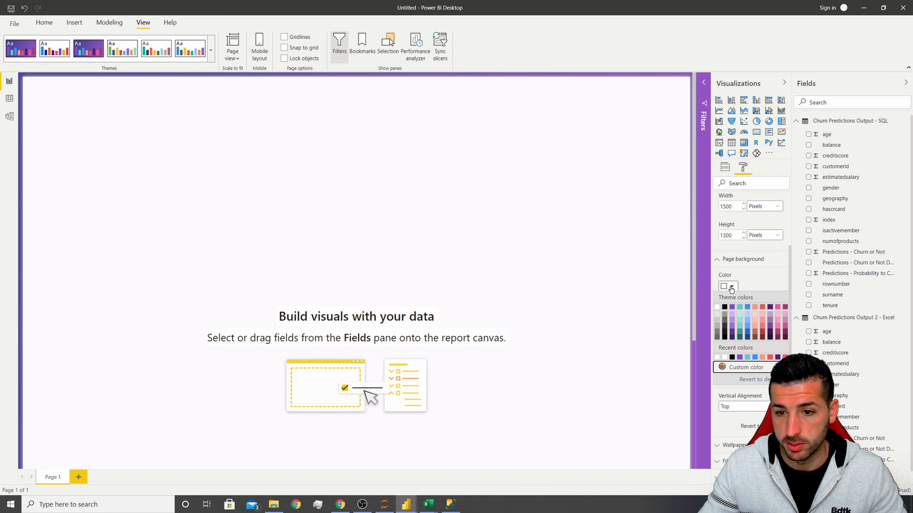
click(165, 52)
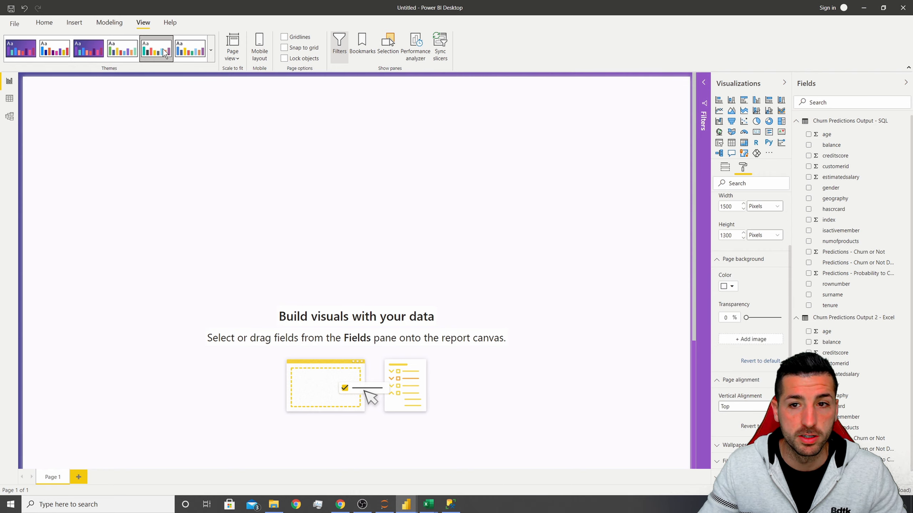
click(730, 286)
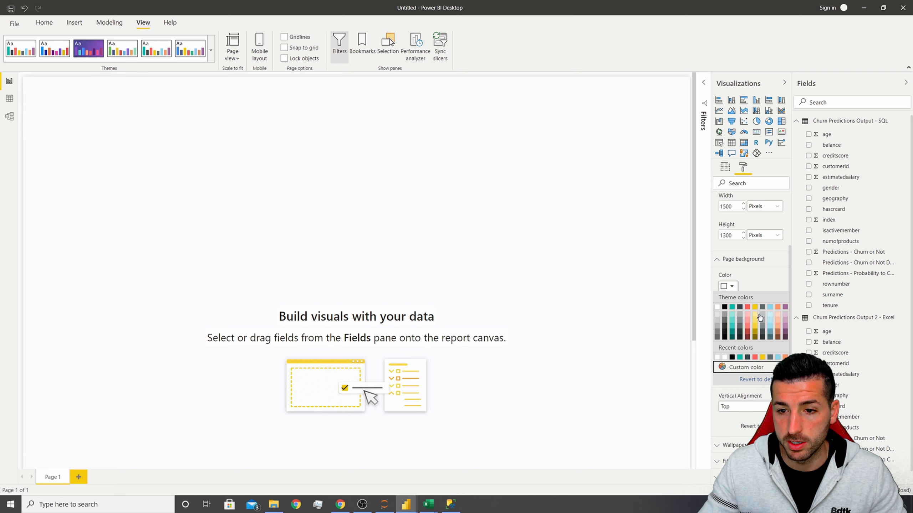
click(530, 204)
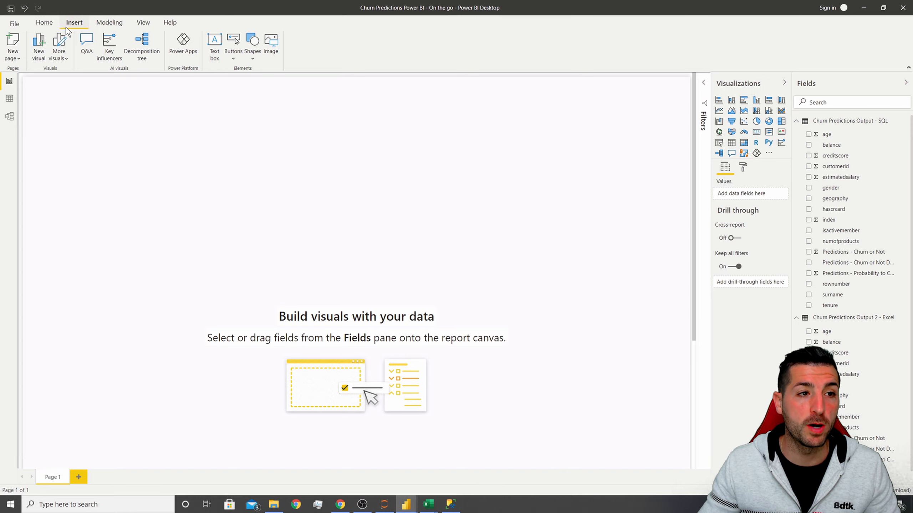
Draw a text box across the top of the page and paste the title Churn Predictions for ABC Bank.
click(216, 44)
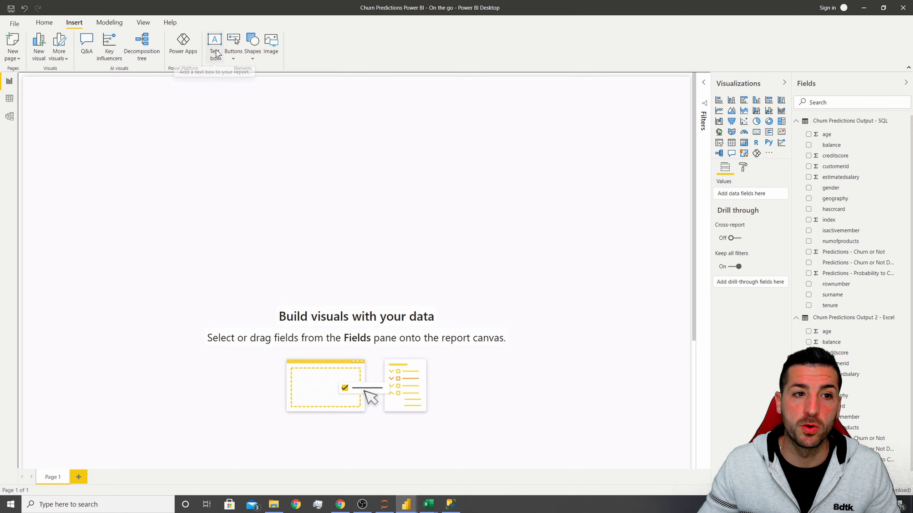
drag(150, 200, 685, 114)
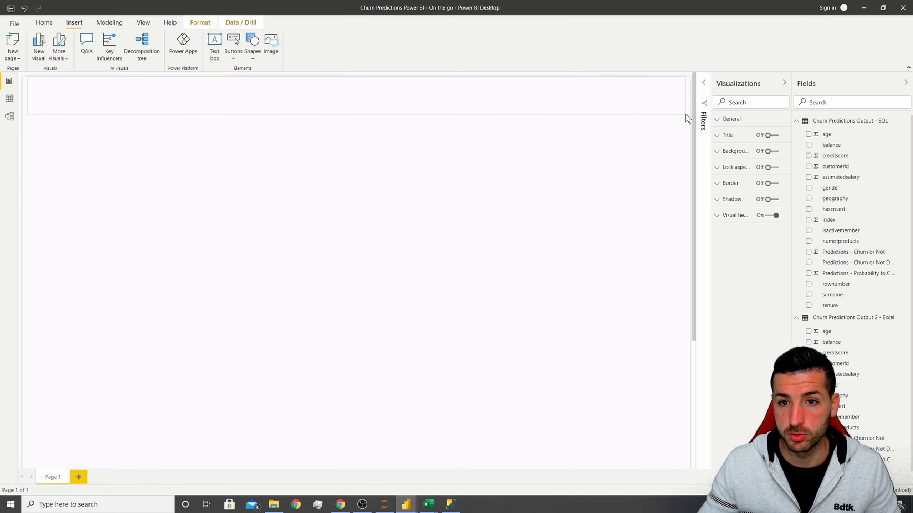
click(82, 86)
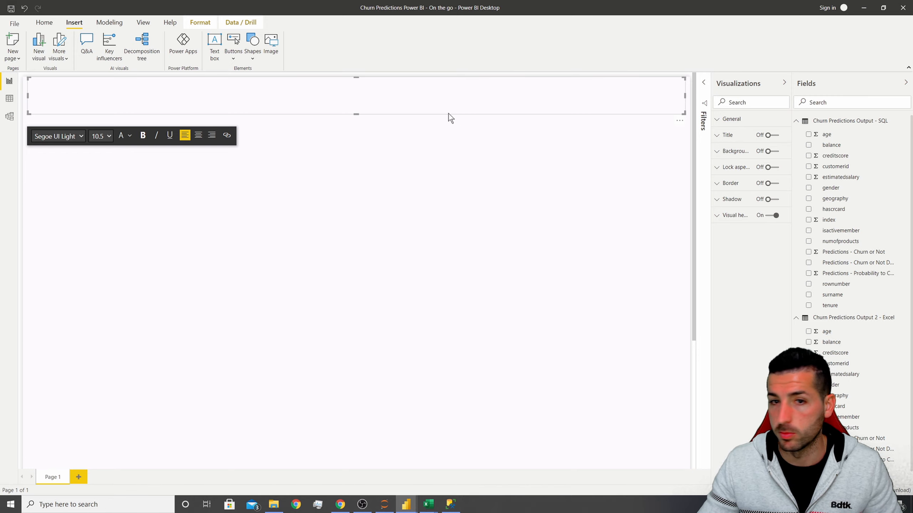
text(Churn Predictions for ABC Bank)
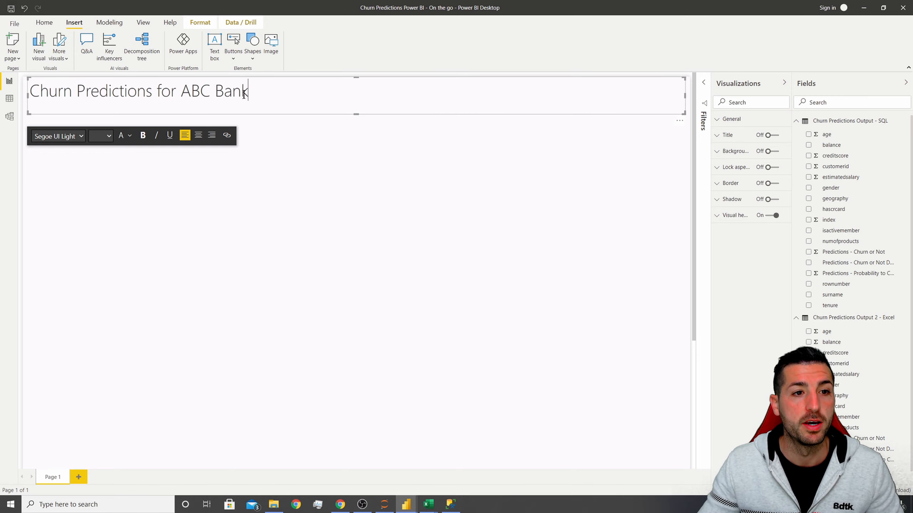
Set the title text to font size 28 and centre it.
drag(248, 92, 22, 93)
click(107, 136)
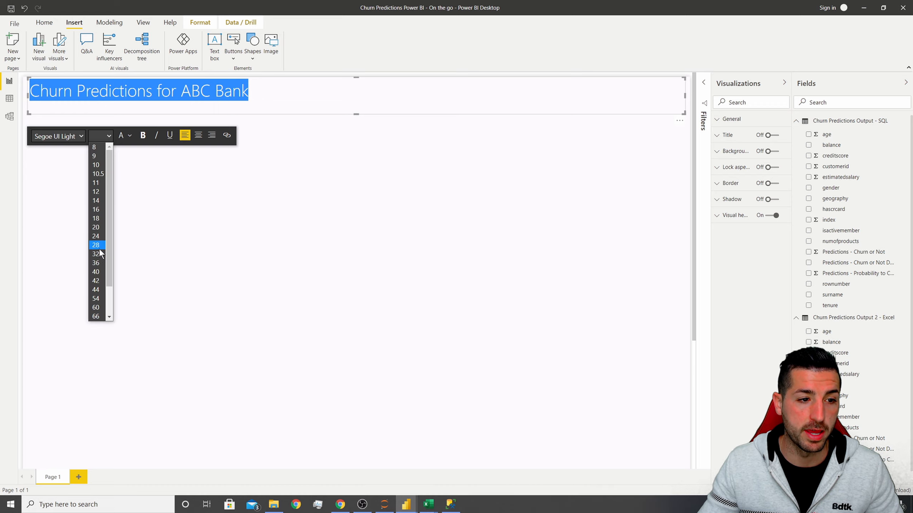
click(96, 246)
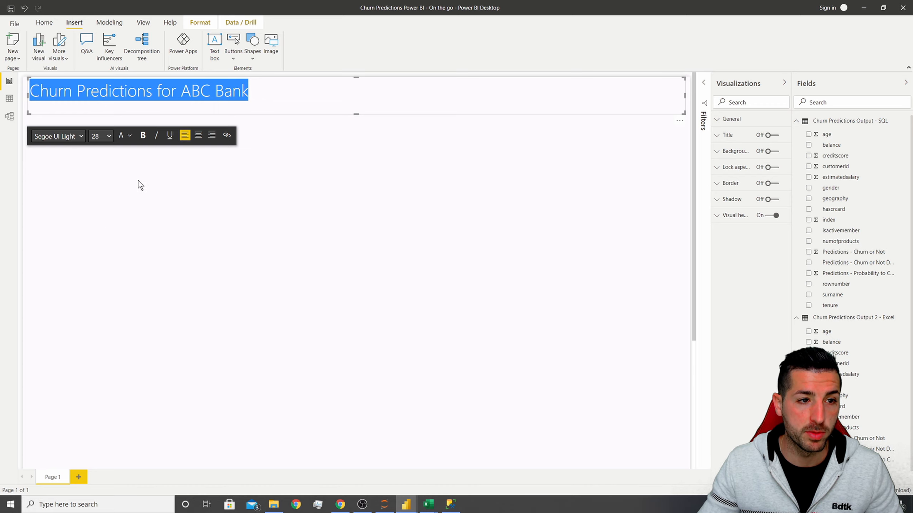
click(199, 136)
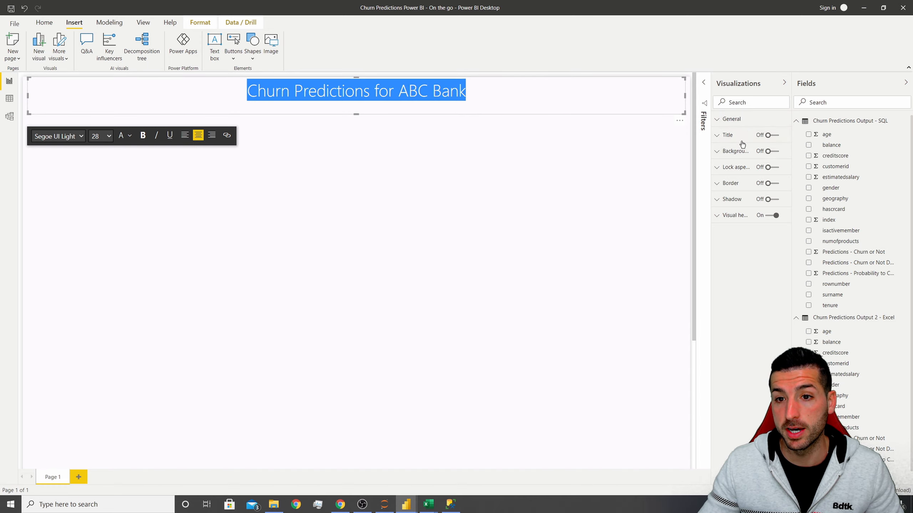
Turn on the text box background and set its colour to white.
click(764, 157)
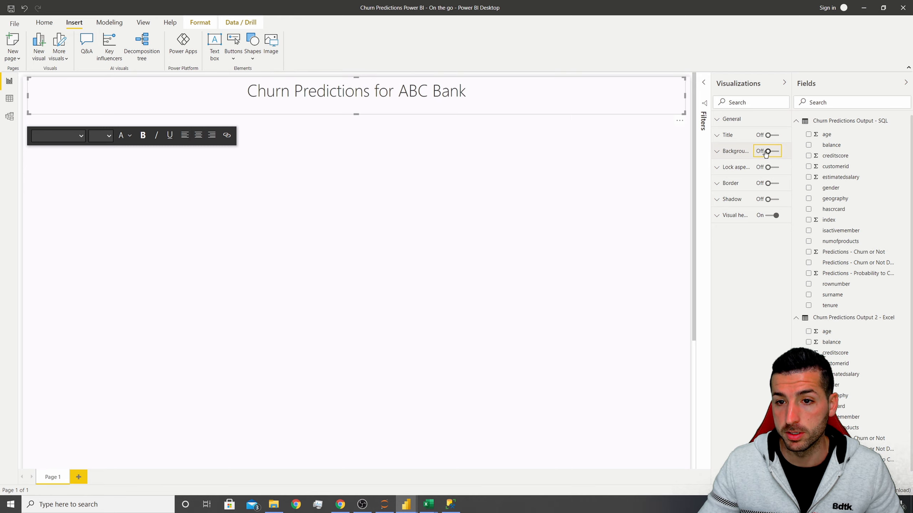
click(737, 152)
click(731, 178)
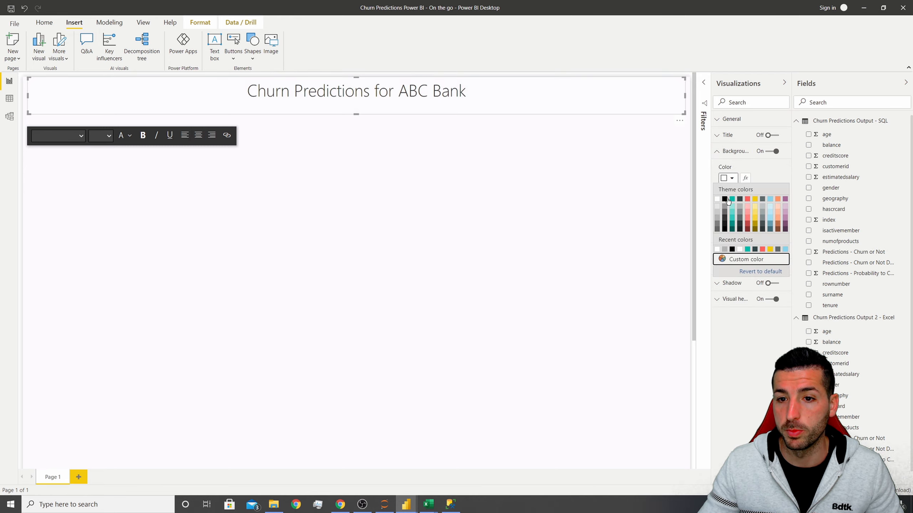
click(718, 200)
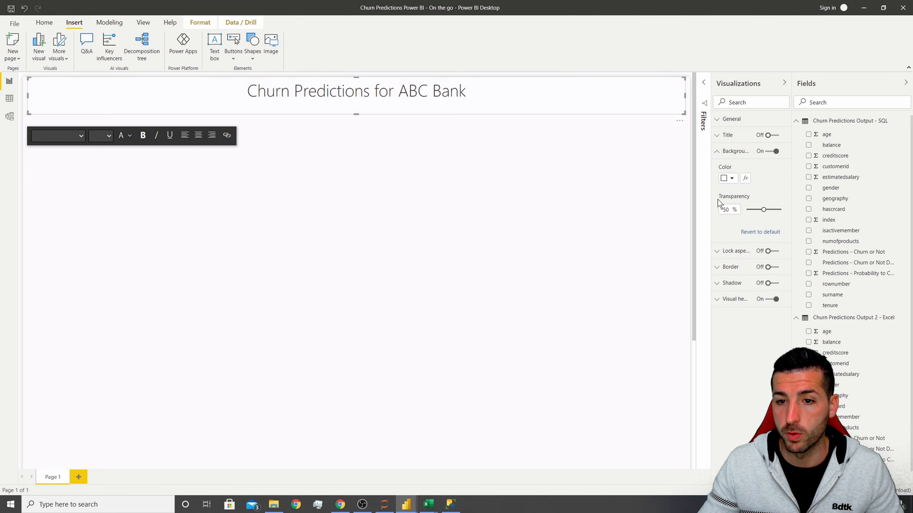
click(728, 156)
Turn on the text box border in light grey with a 10 px radius.
click(765, 184)
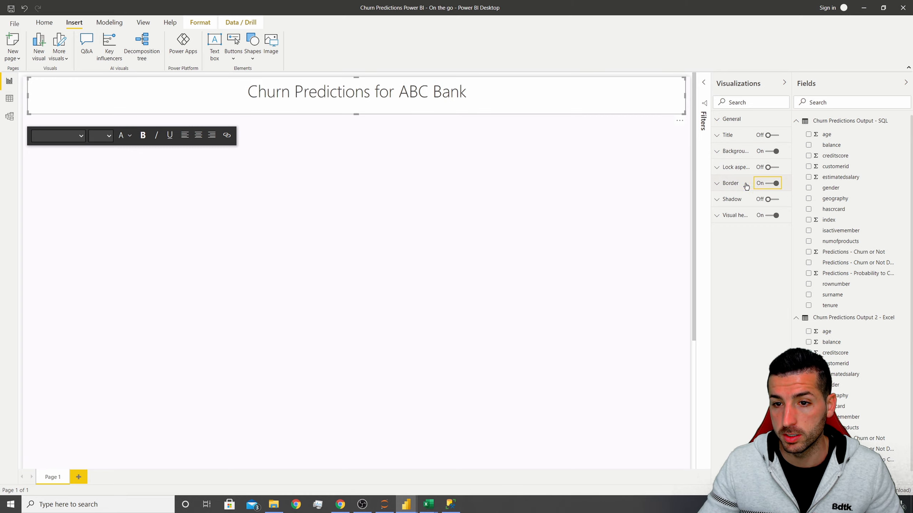
click(728, 210)
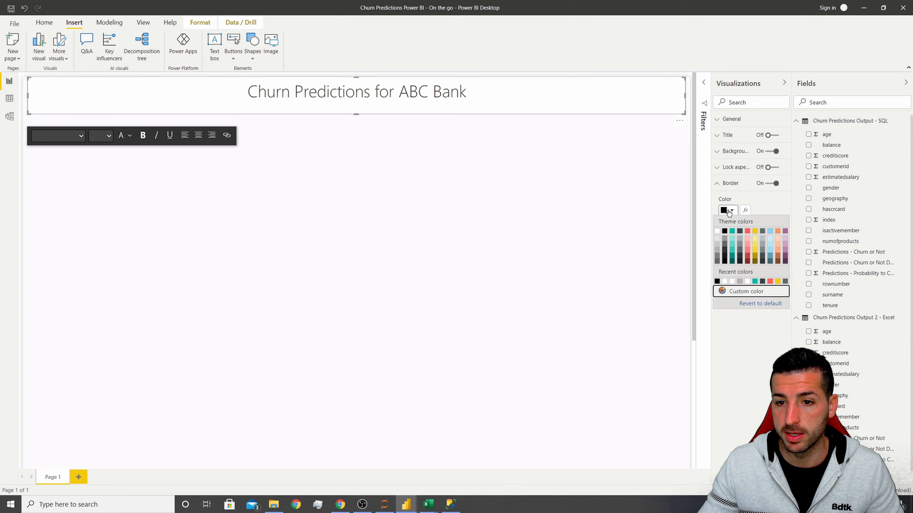
click(718, 254)
drag(727, 242, 707, 242)
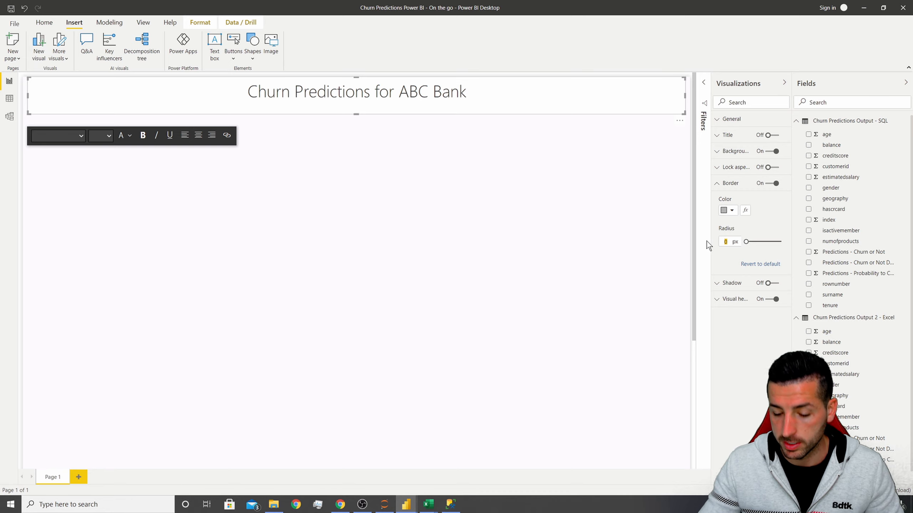
text(10)
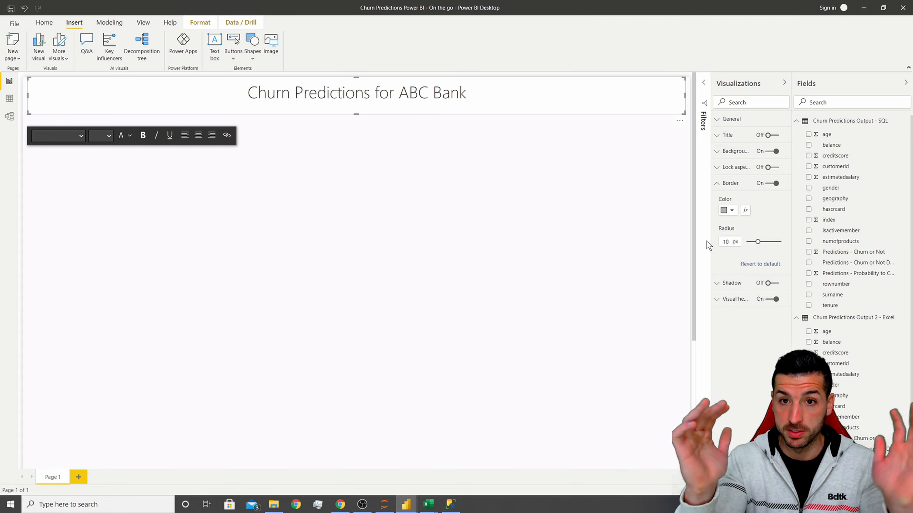
Make the title box shorter and move it slightly down the page.
click(639, 117)
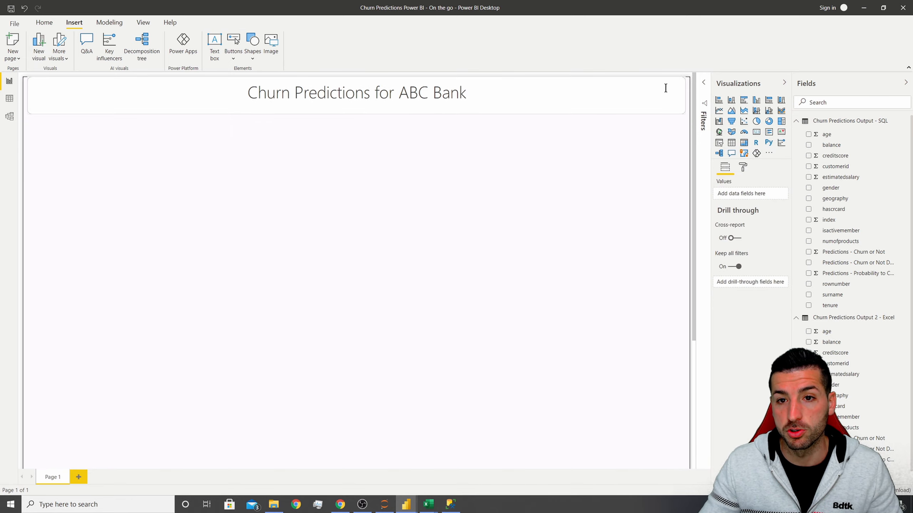
click(559, 97)
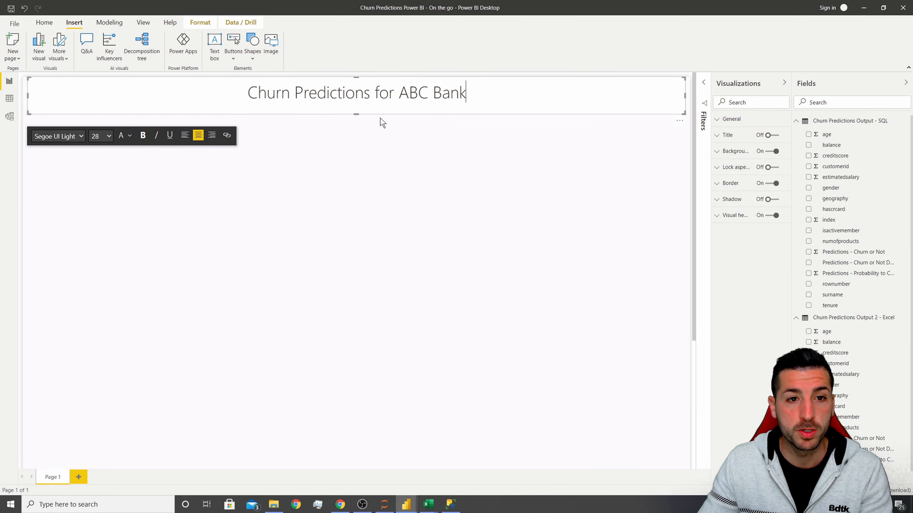
drag(355, 114, 355, 107)
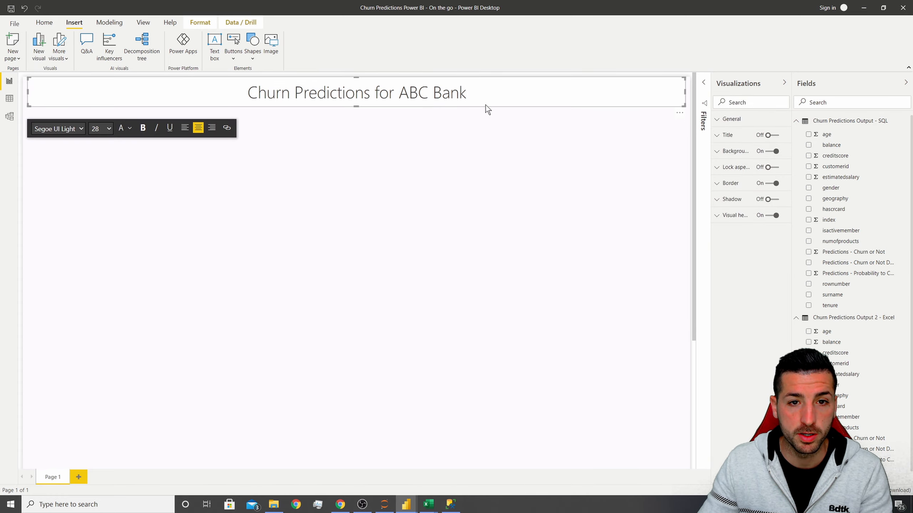
drag(485, 106, 486, 112)
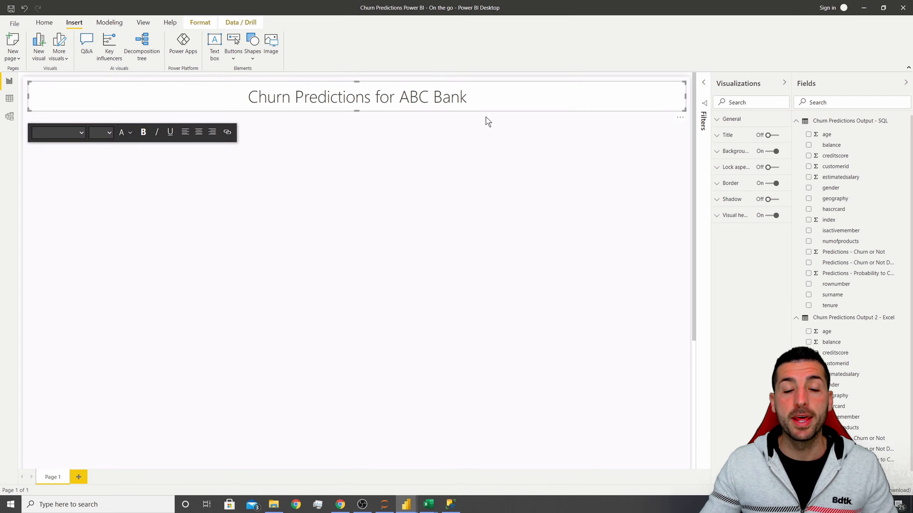
click(490, 155)
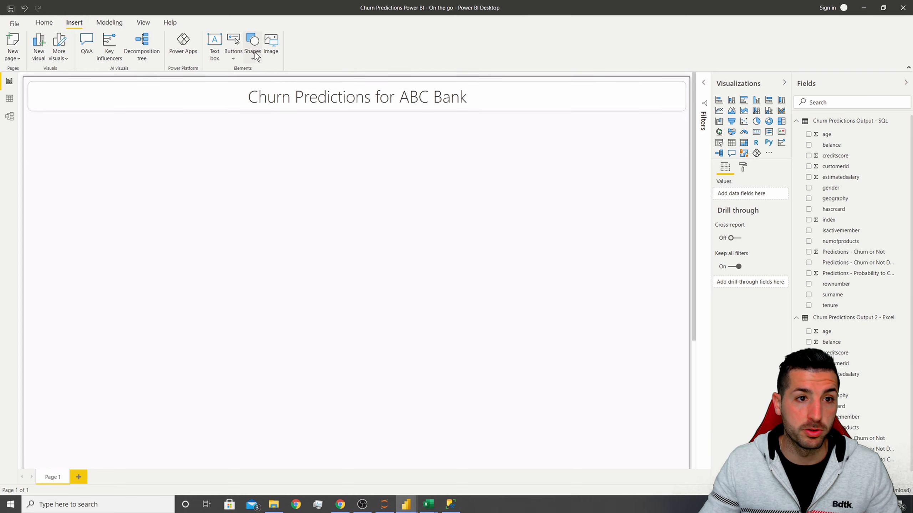
Insert the bank picture from the Downloads folder as an image.
click(272, 47)
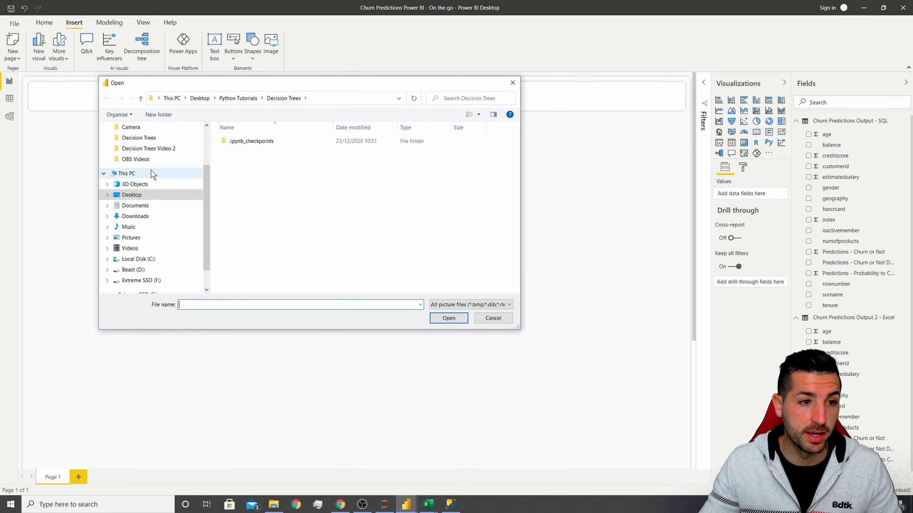
scroll(151, 170, up, 1)
click(173, 163)
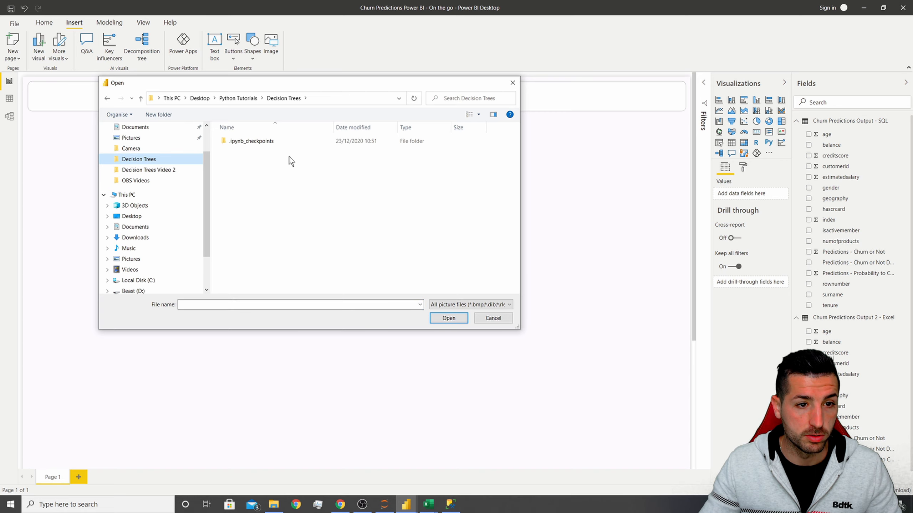
scroll(143, 158, up, 2)
click(142, 157)
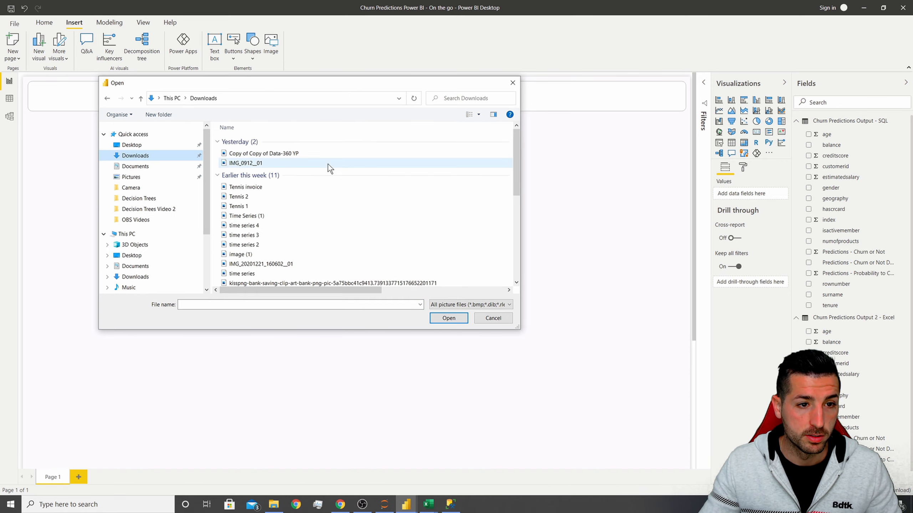
scroll(317, 172, down, 3)
click(279, 225)
click(447, 318)
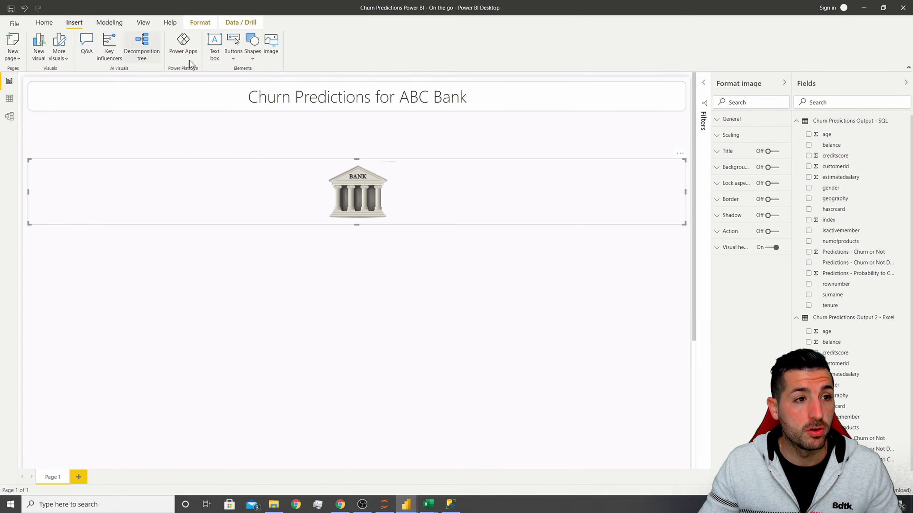
Insert the Data 360 YP logo image and shrink it into the right end of the title bar.
click(271, 45)
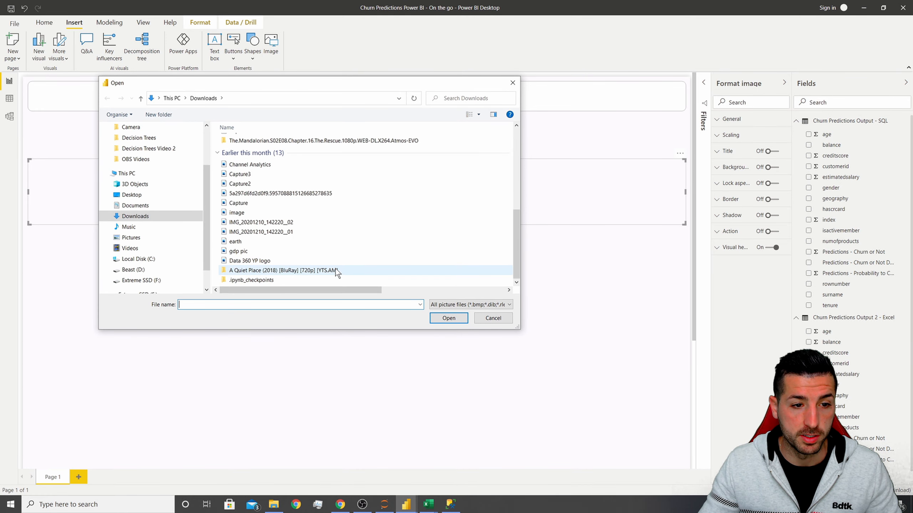
click(265, 260)
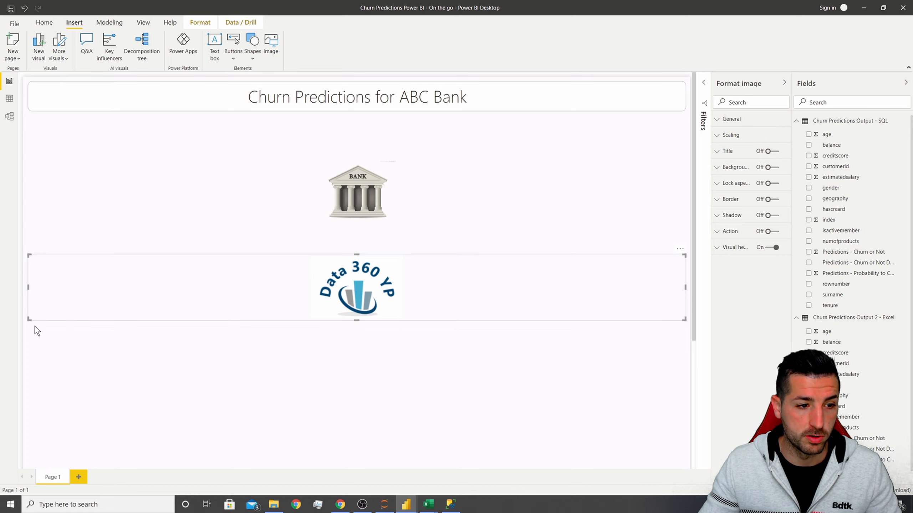
drag(30, 319, 635, 105)
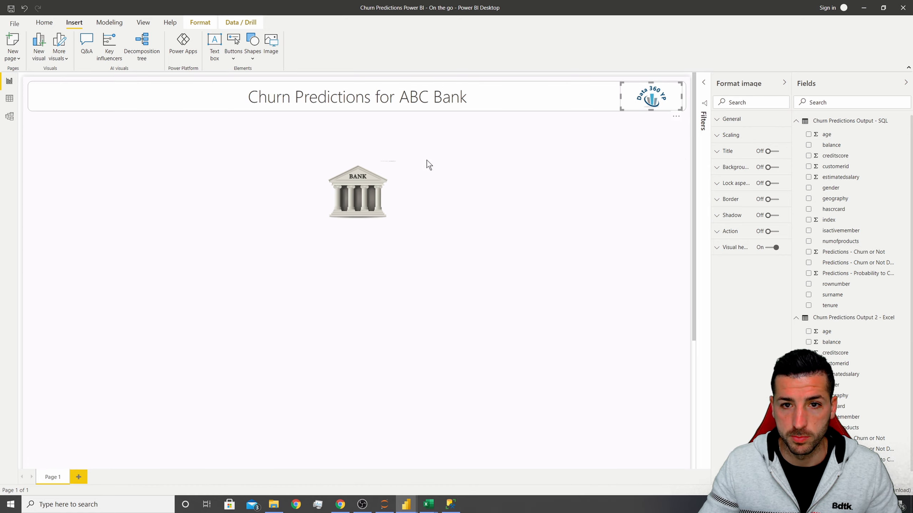
Shrink the bank image and place it at the left end of the title bar.
drag(350, 204, 345, 200)
drag(680, 220, 63, 99)
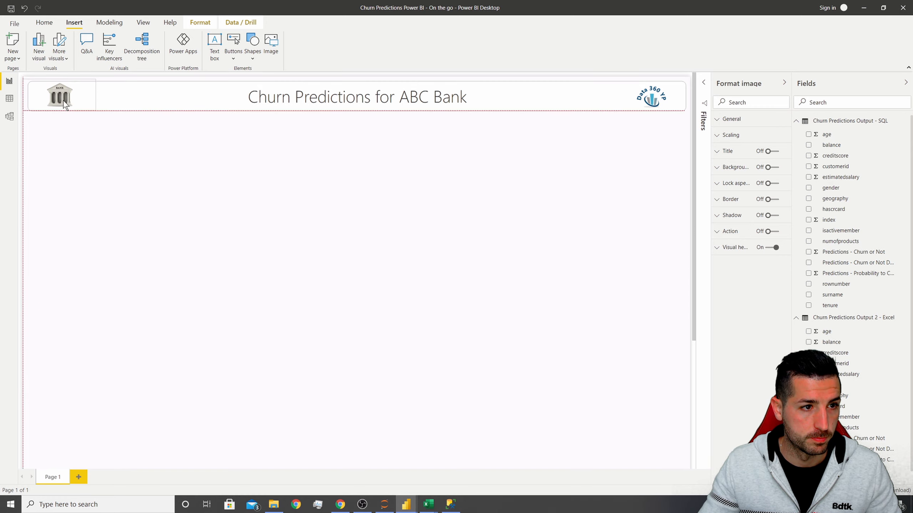
click(205, 179)
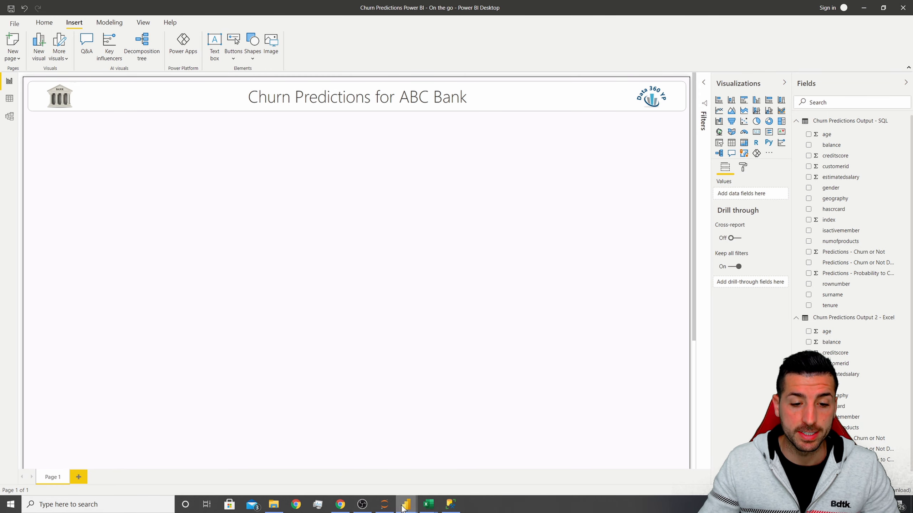
Examine the finished reference report's slicer row before returning to the report in progress.
mouse_move(406, 505)
click(379, 479)
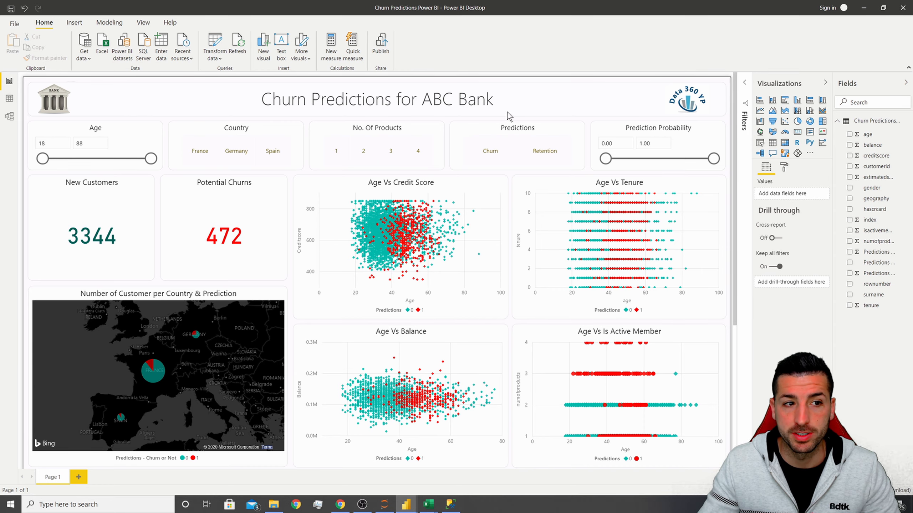
click(863, 8)
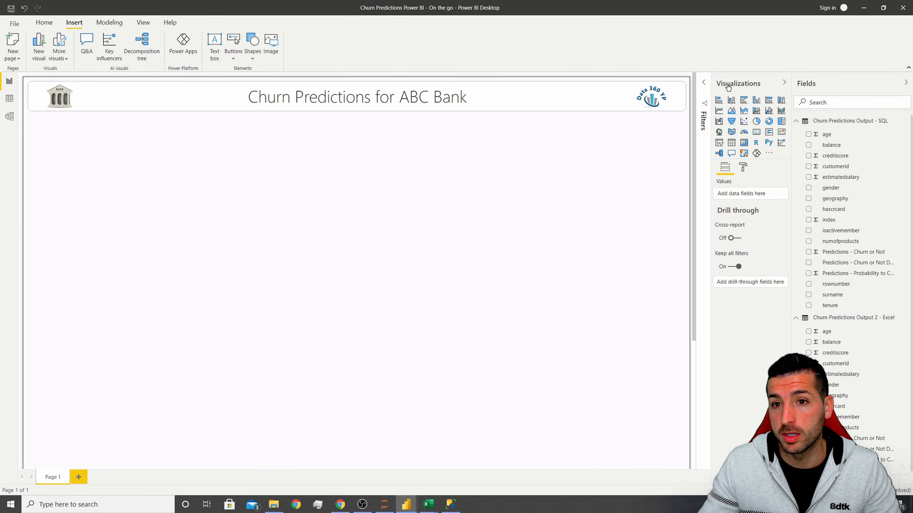
Add a slicer visual for the age field from the SQL table and place it just below the title banner's left end.
click(720, 143)
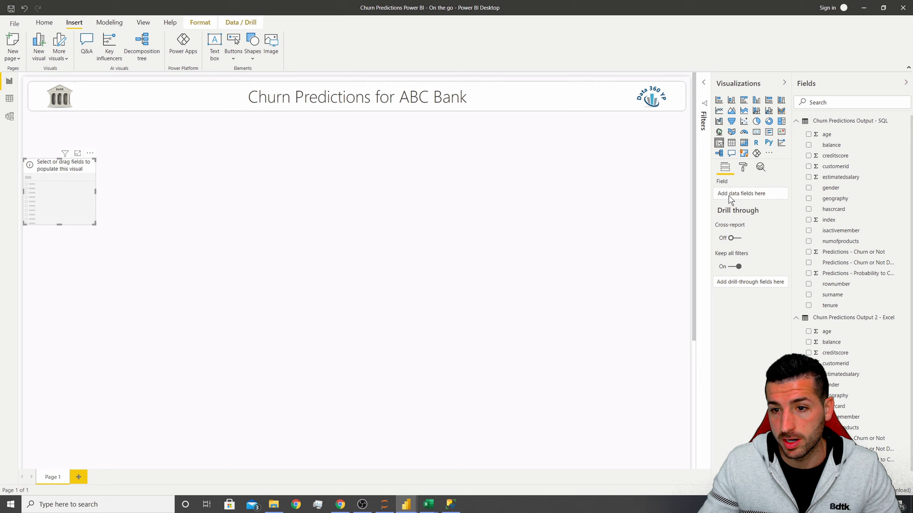
click(827, 135)
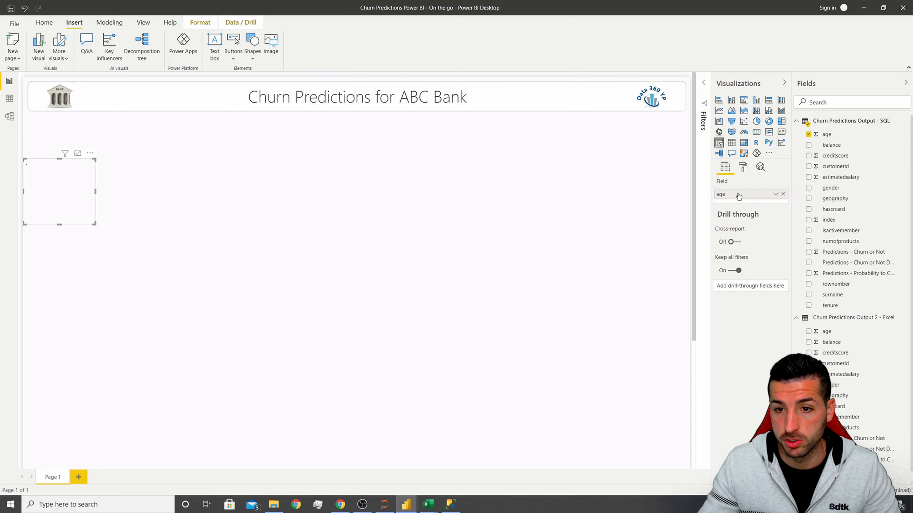
drag(94, 190, 147, 188)
drag(66, 162, 65, 123)
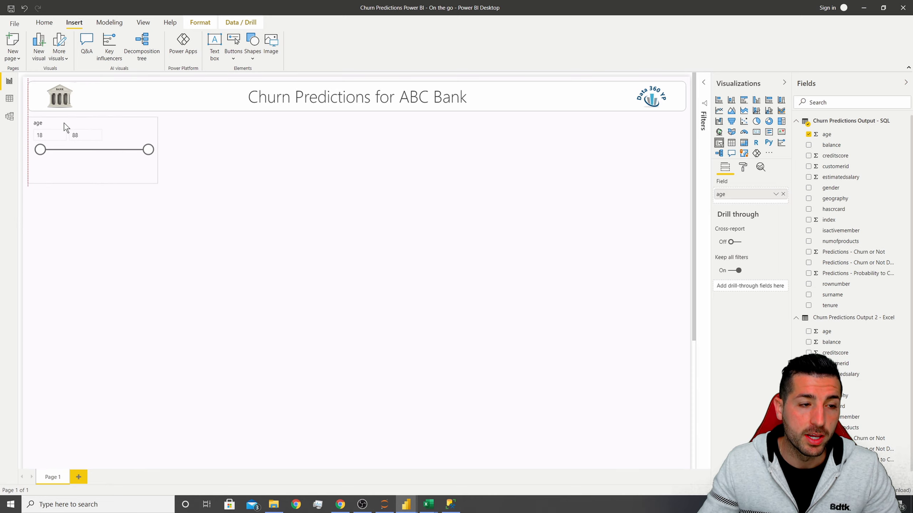
drag(93, 183, 93, 169)
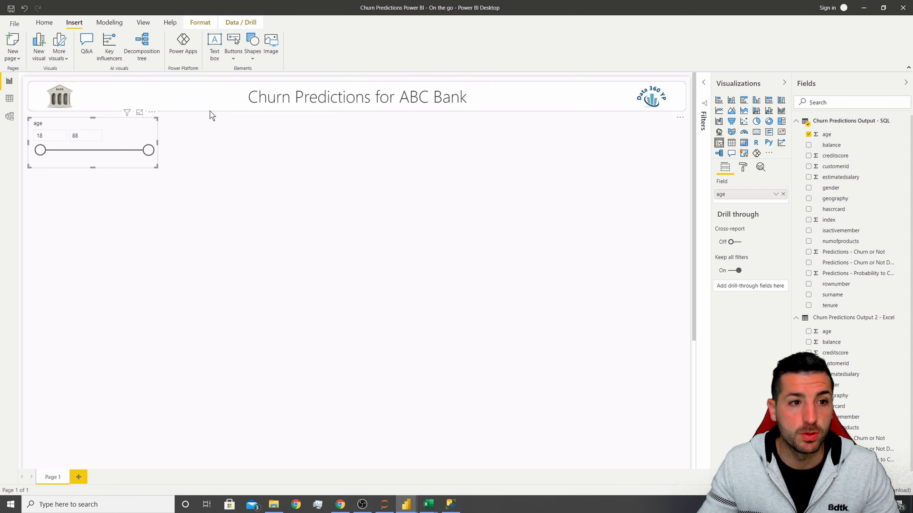
Copy the title box's formatting onto the age slicer with Format Painter.
click(217, 84)
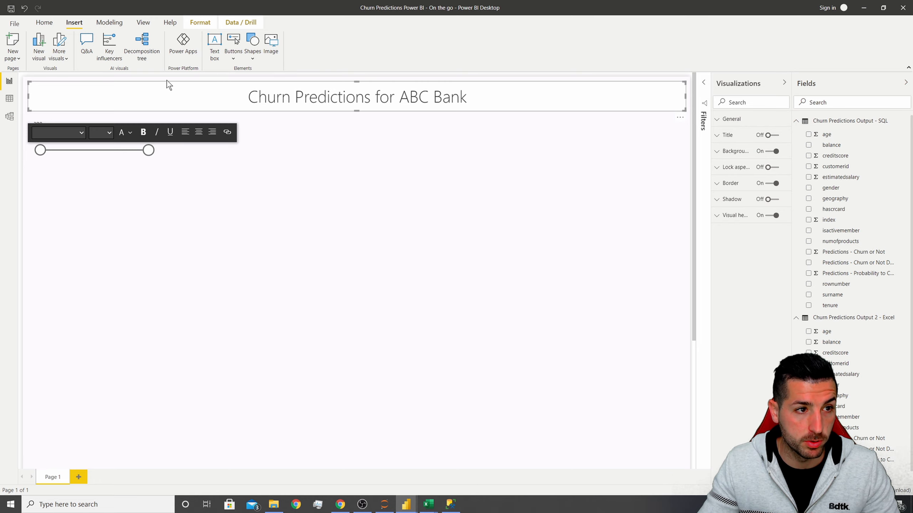
click(44, 24)
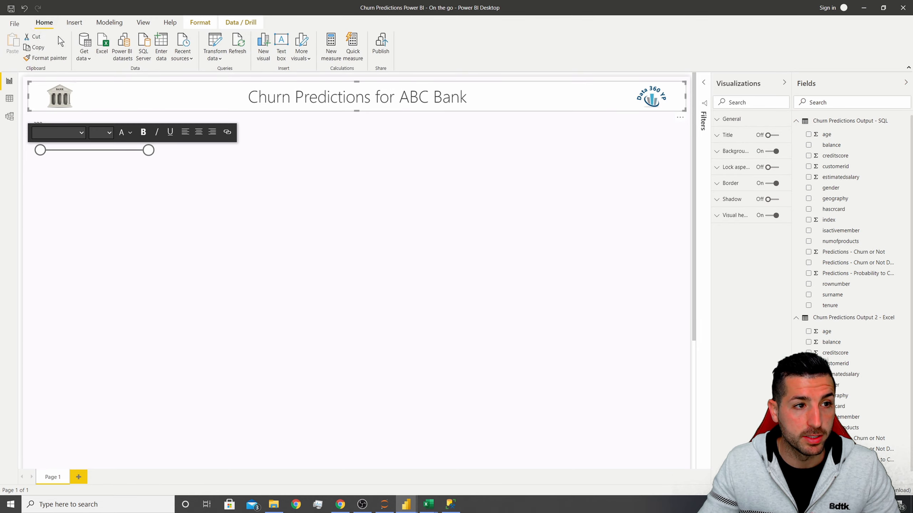
click(54, 60)
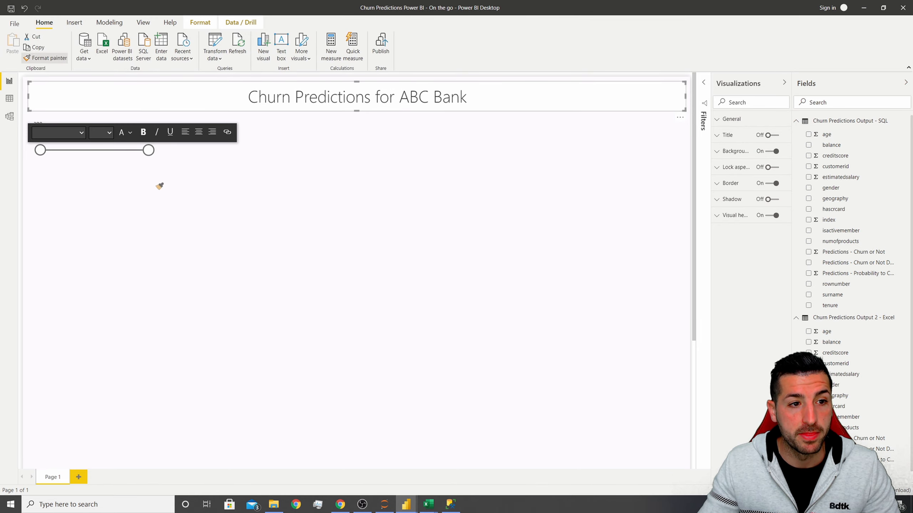
click(143, 161)
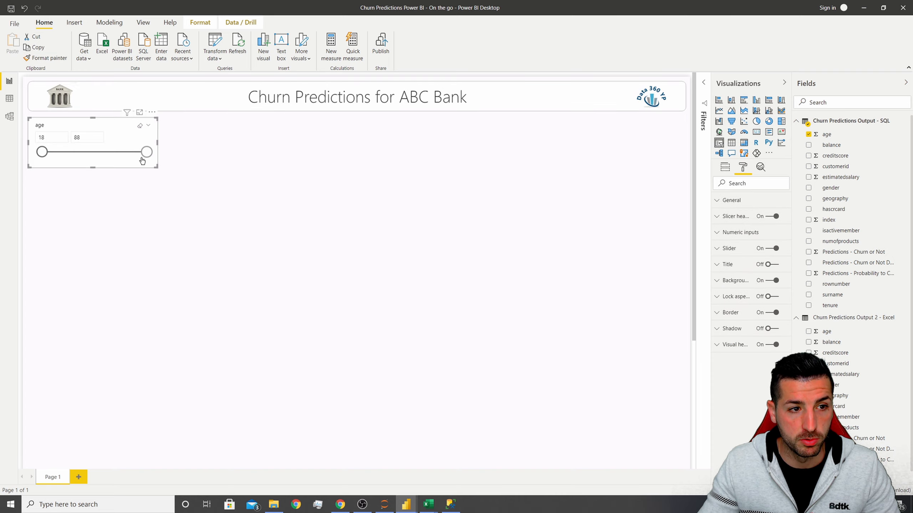
click(231, 181)
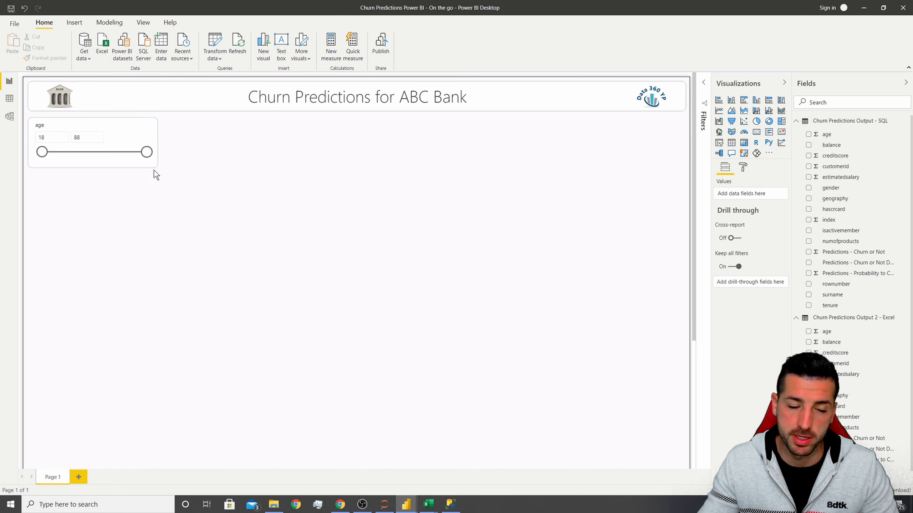
Turn off the age slicer's header and turn on its title with the text Age.
click(88, 124)
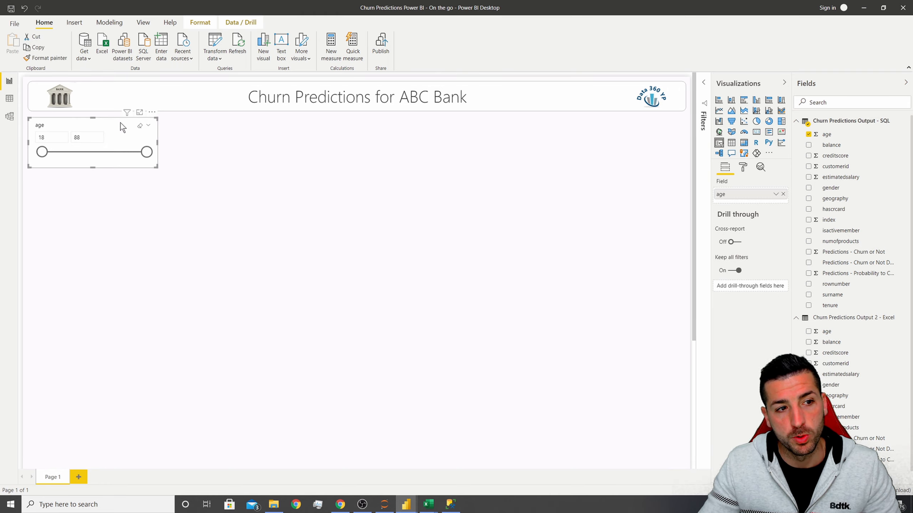
click(742, 169)
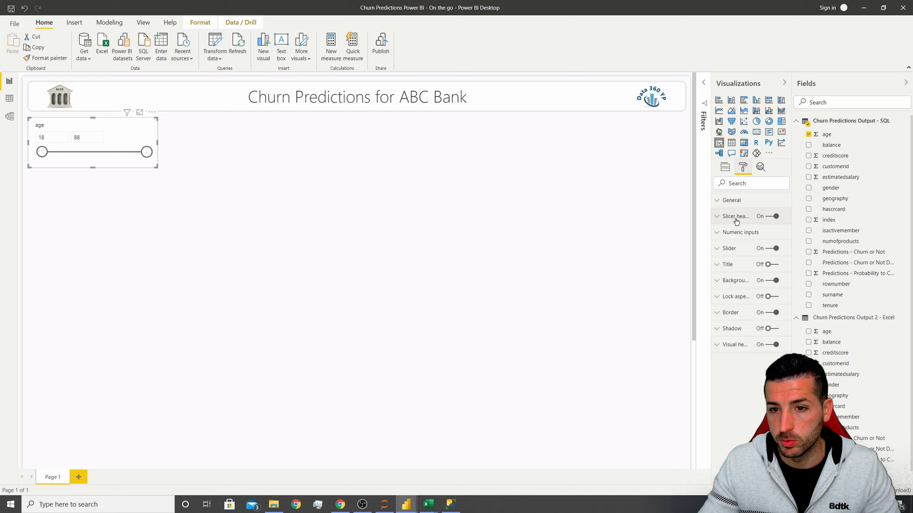
click(769, 216)
click(741, 265)
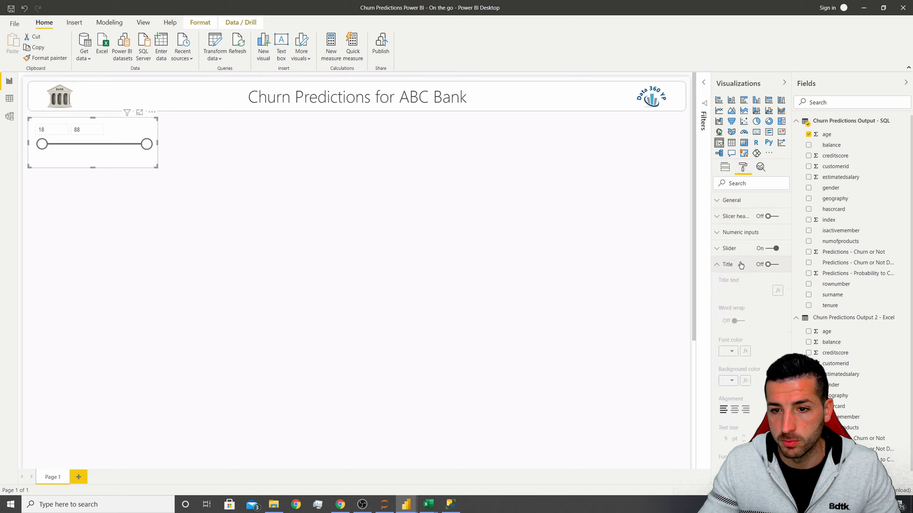
click(767, 264)
click(740, 289)
text(A)
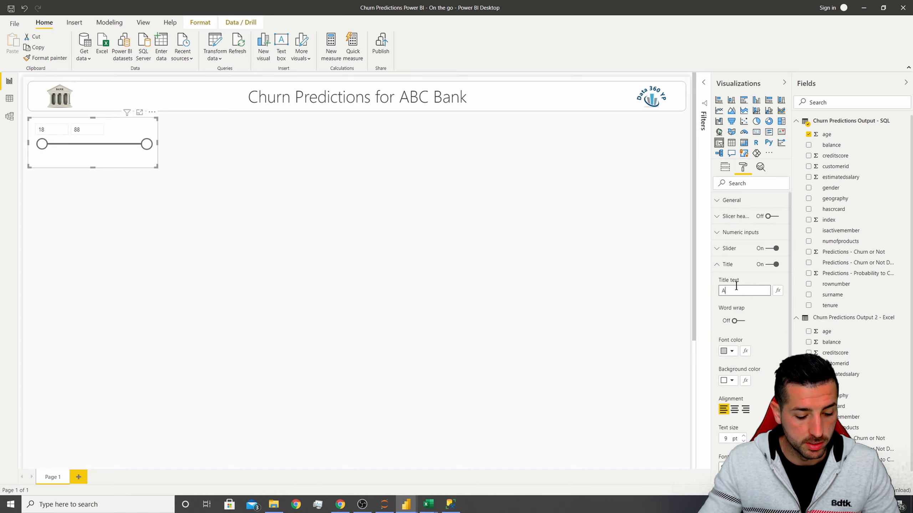
text(ge)
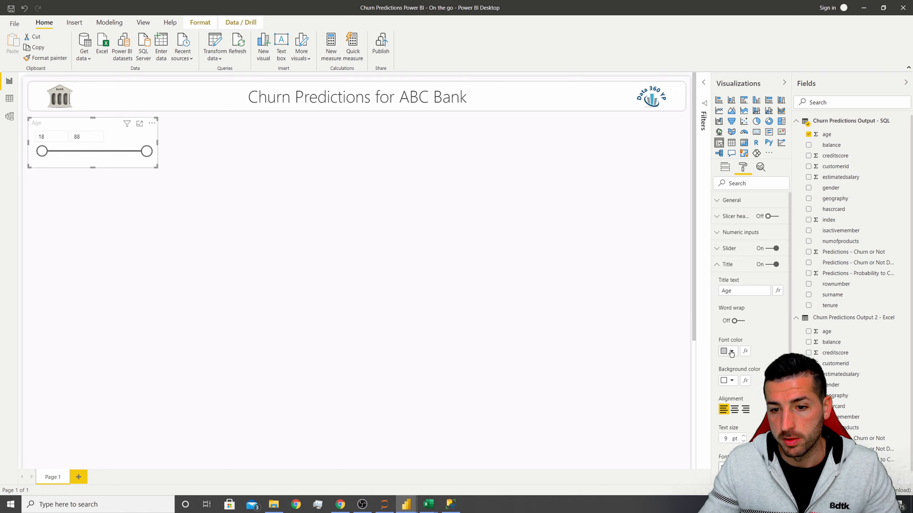
Set the Age slicer title's font color to black, center it, and set its text size to 12 pt.
click(730, 353)
click(727, 367)
scroll(781, 339, down, 3)
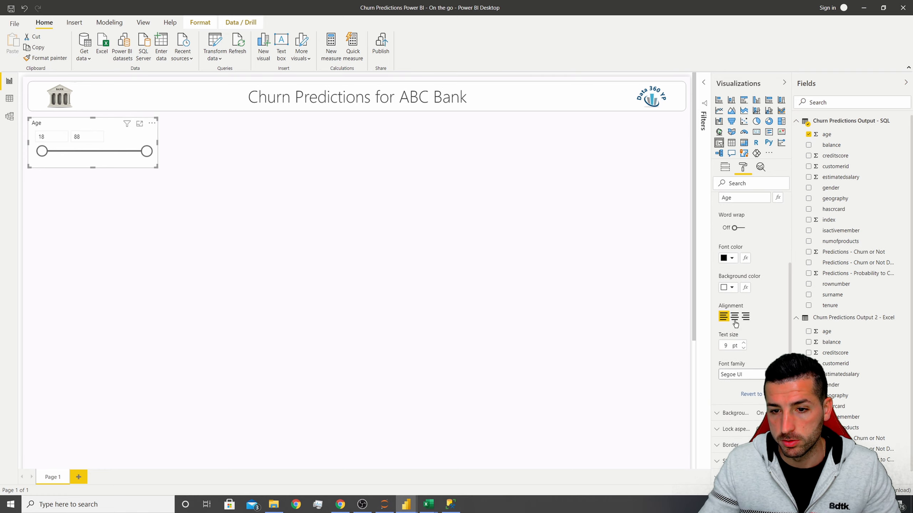
click(734, 319)
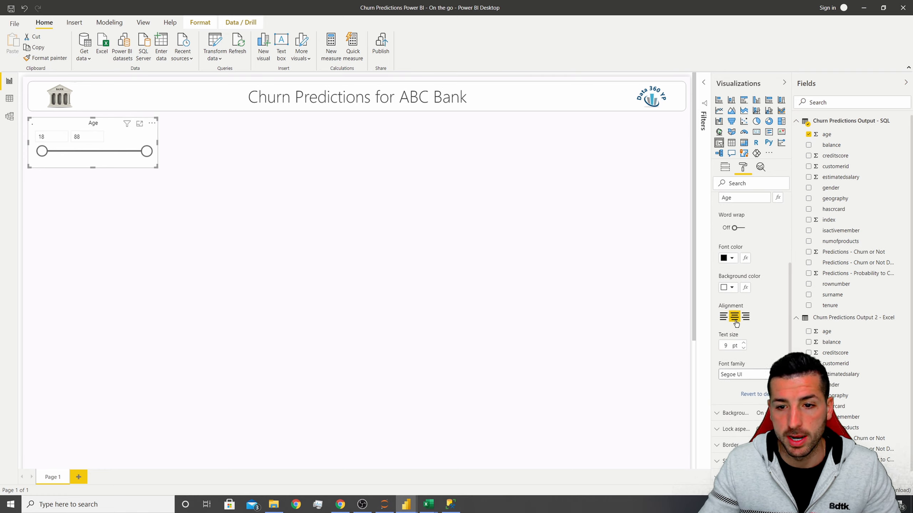
click(743, 344)
click(743, 344)
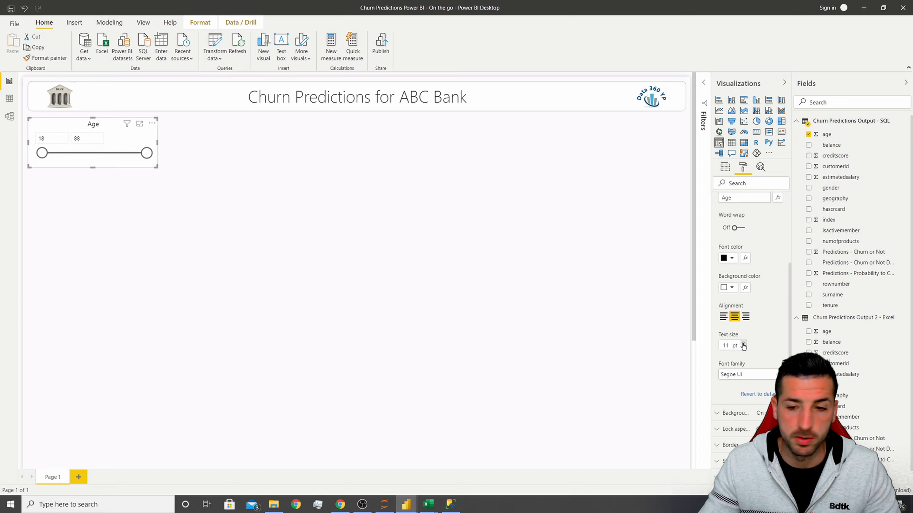
click(742, 343)
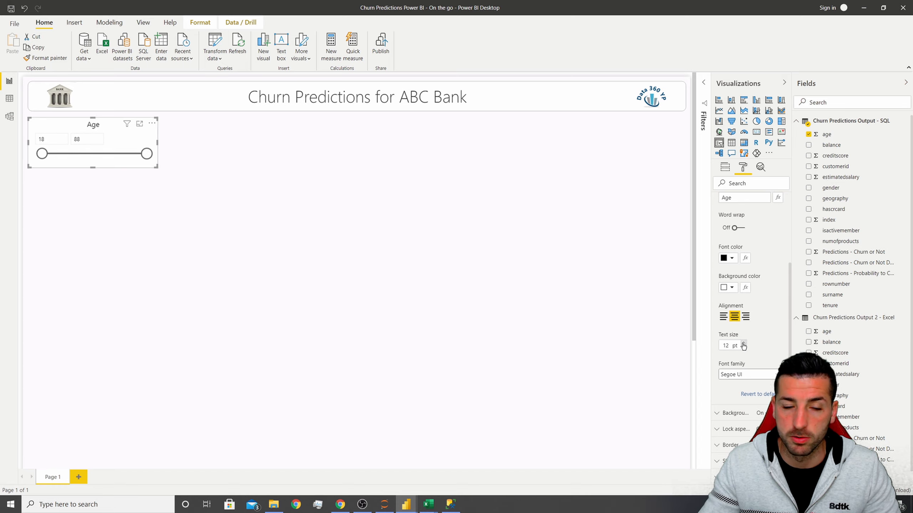
click(220, 212)
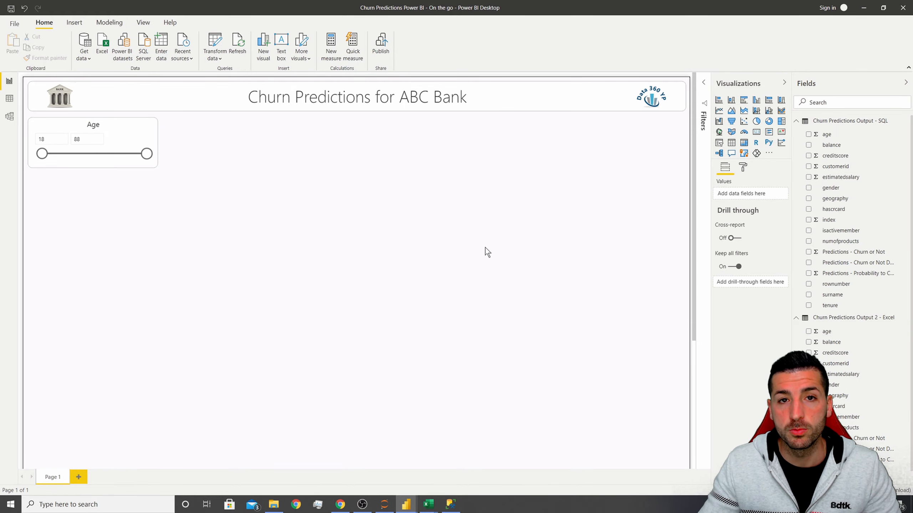
Examine the finished reference report's slicers again, then return to the report in progress.
mouse_move(407, 503)
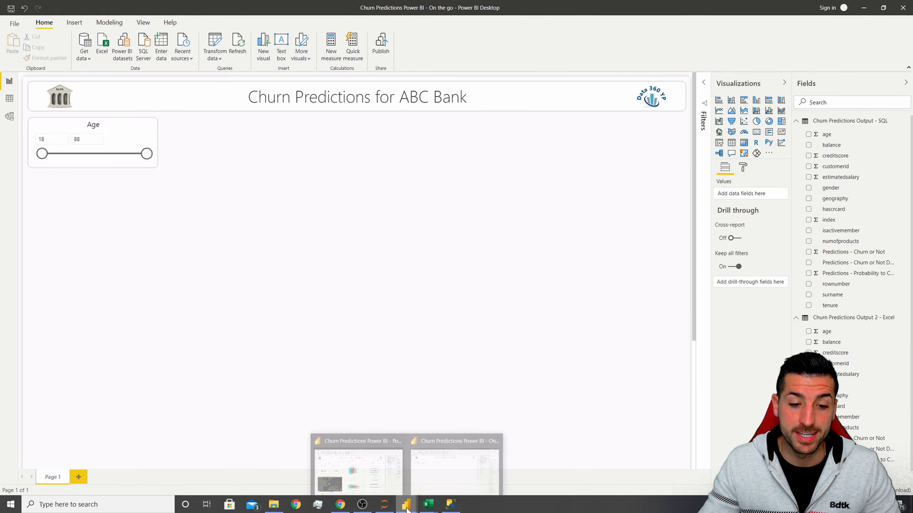
click(376, 485)
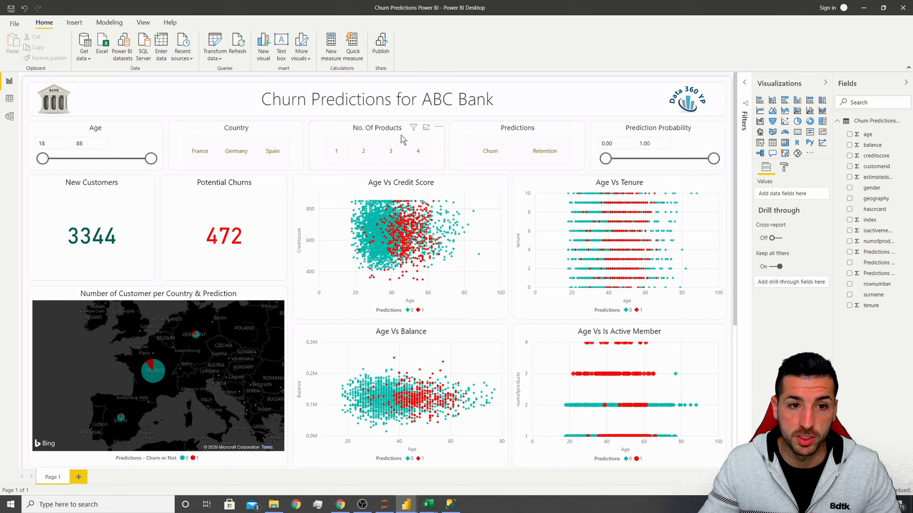
click(864, 8)
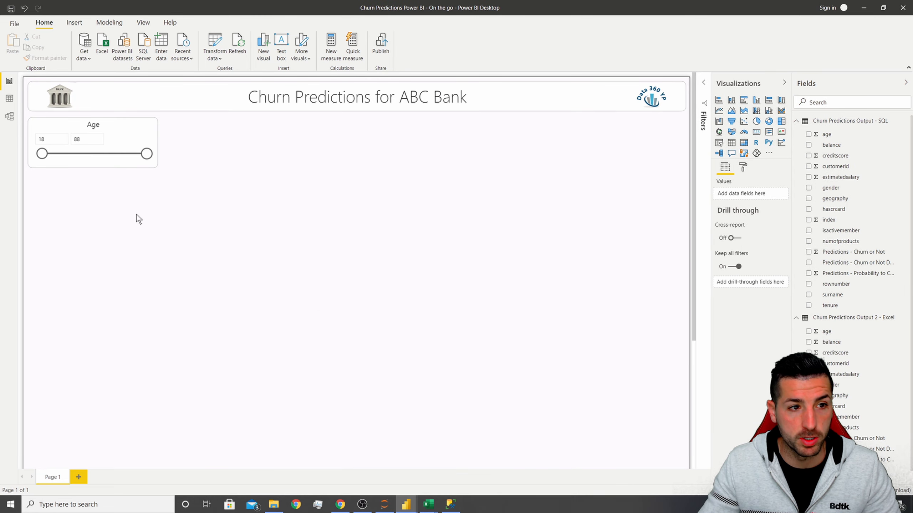
Duplicate the Age slicer beside it and replace its age field with geography.
click(90, 126)
key(ctrl+c)
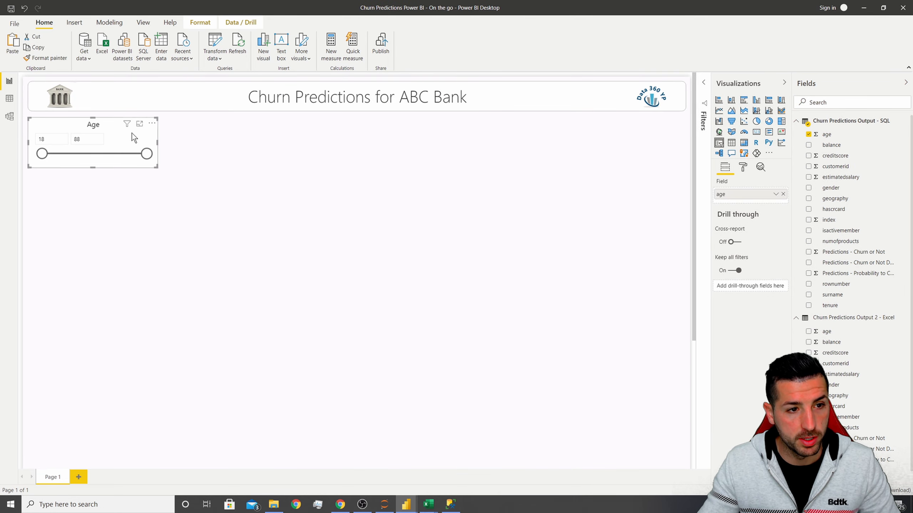
key(ctrl+v)
drag(95, 128, 226, 131)
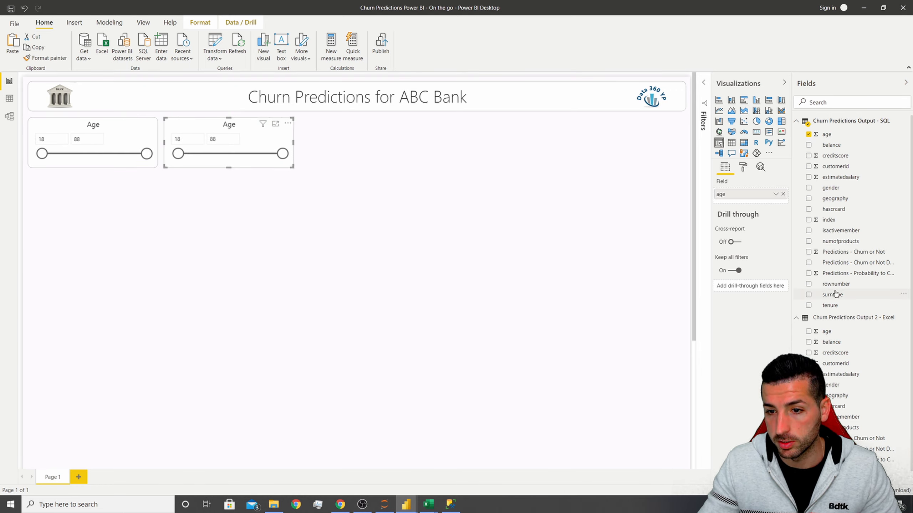
drag(844, 202, 766, 196)
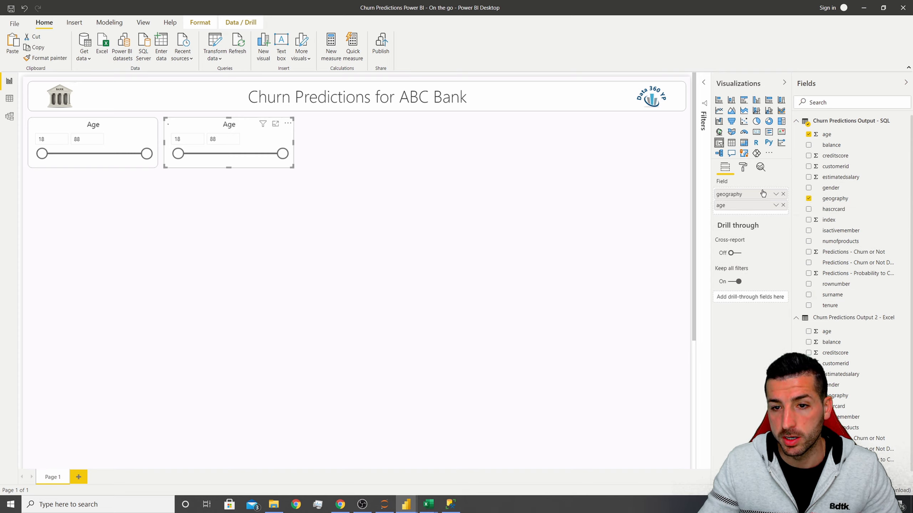
click(783, 205)
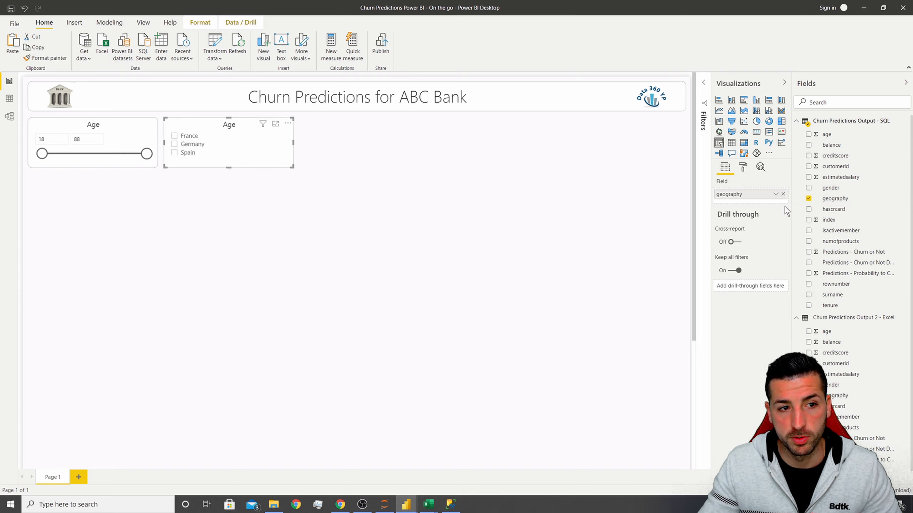
Change the new slicer's title text to Country.
click(743, 167)
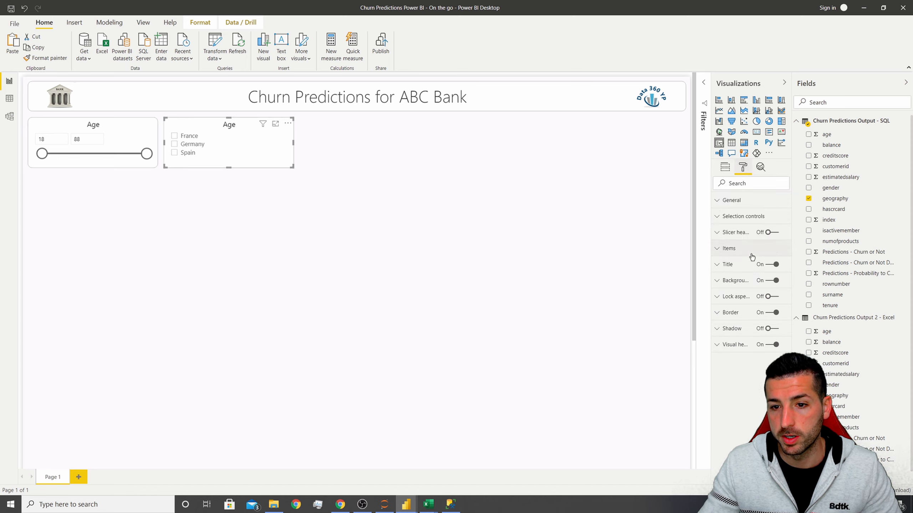
click(739, 269)
click(742, 290)
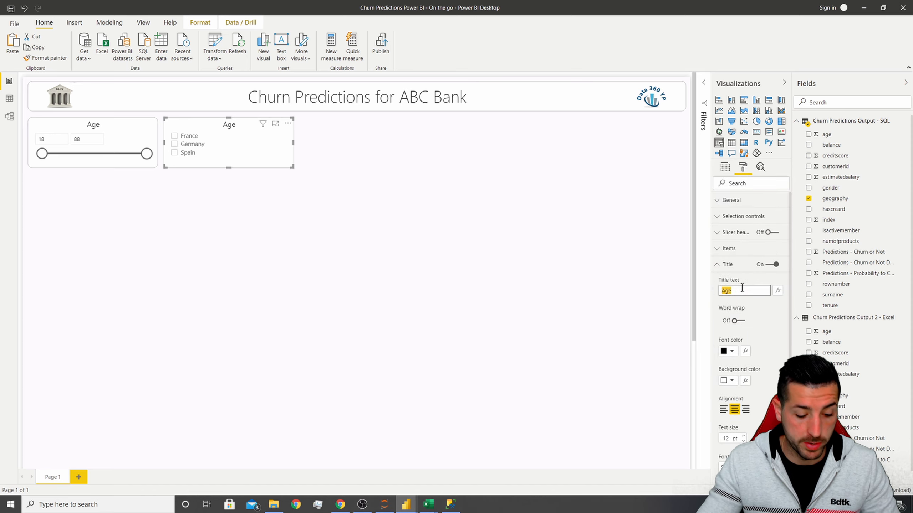
text(Country)
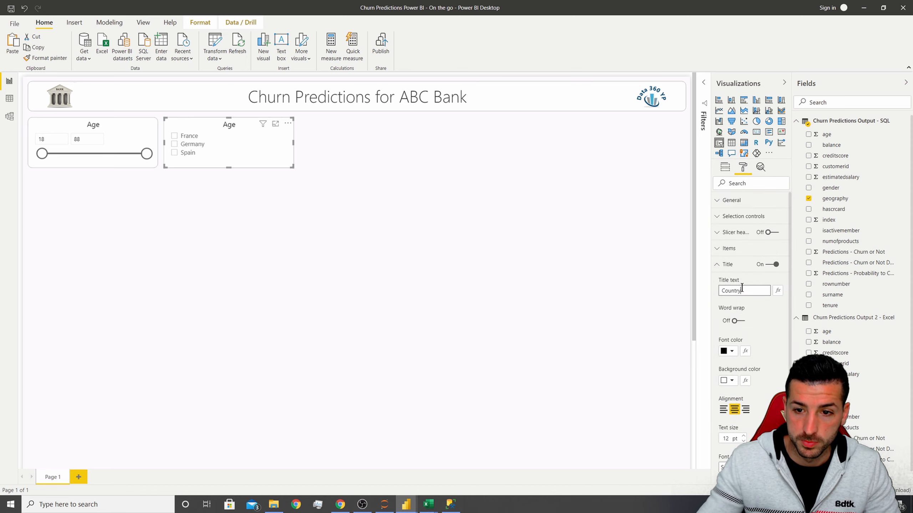
Set the Country slicer's orientation to Horizontal.
click(719, 202)
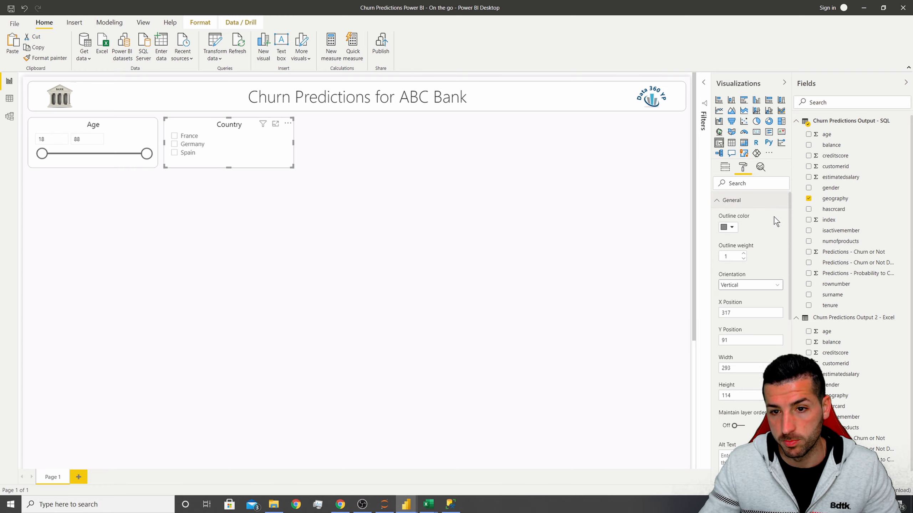
click(761, 287)
click(746, 306)
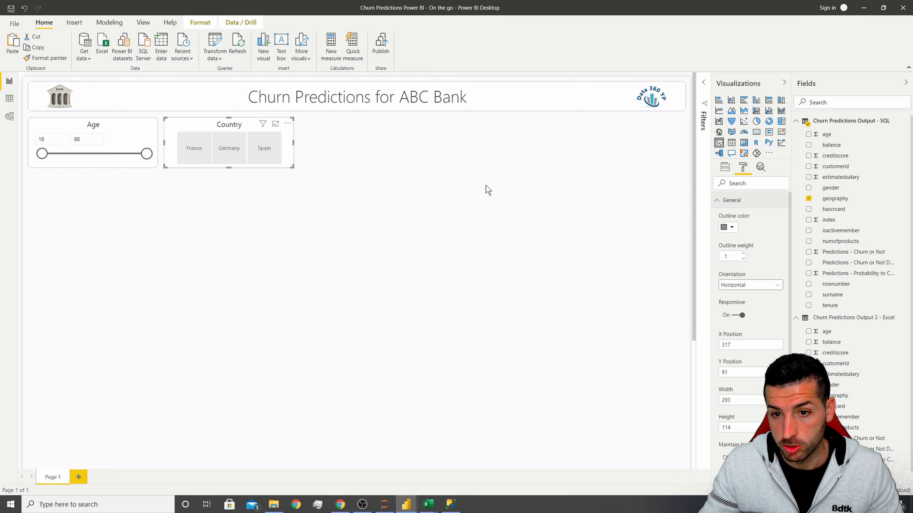
click(519, 208)
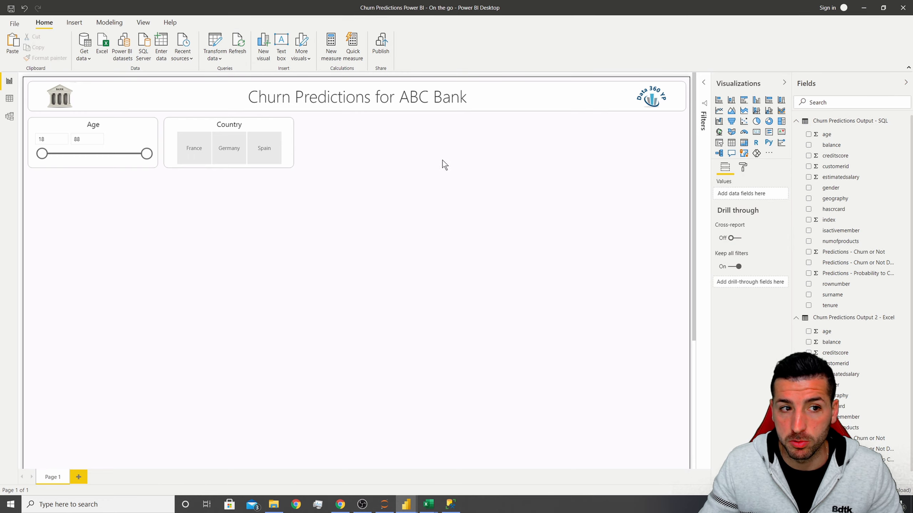
Open the page background's custom color and copy its hex color code.
click(742, 168)
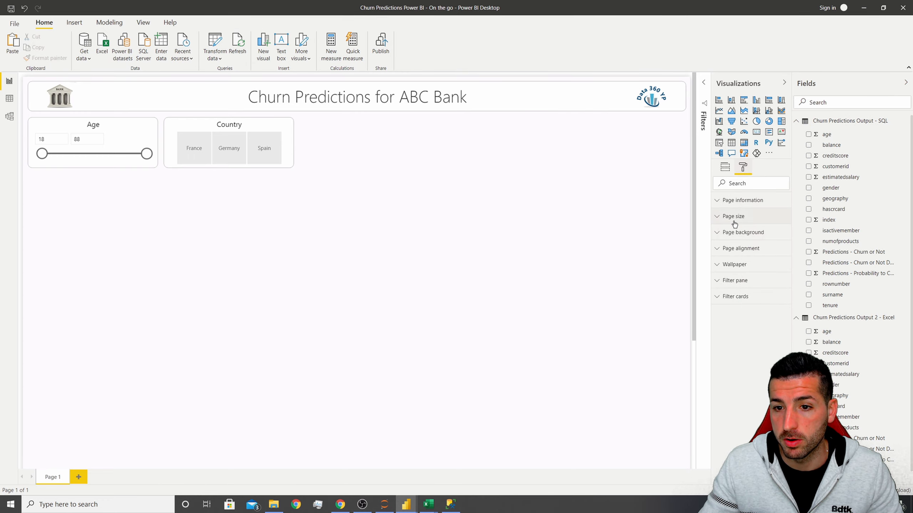
click(749, 234)
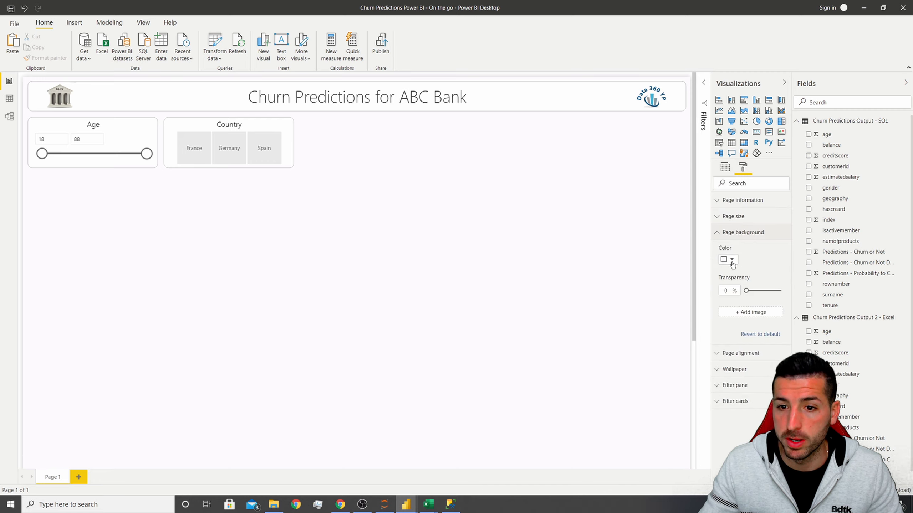
click(732, 261)
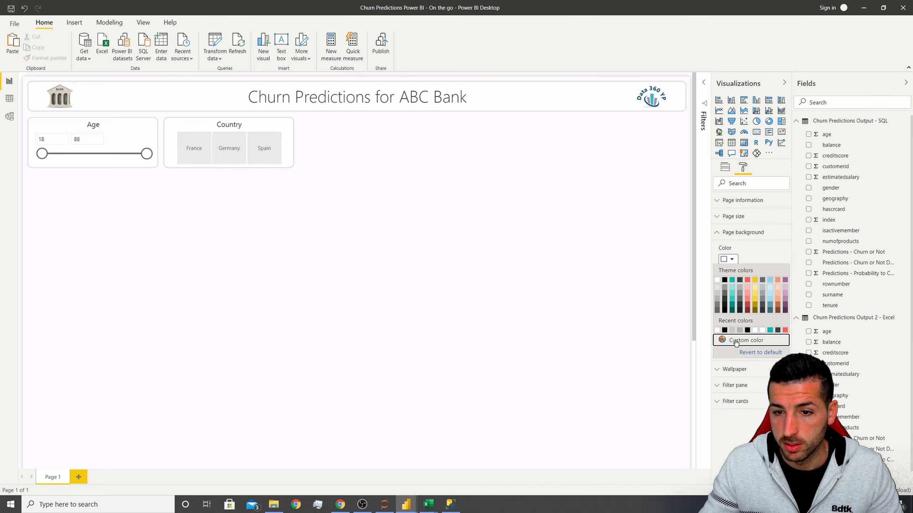
click(735, 340)
key(ctrl+c)
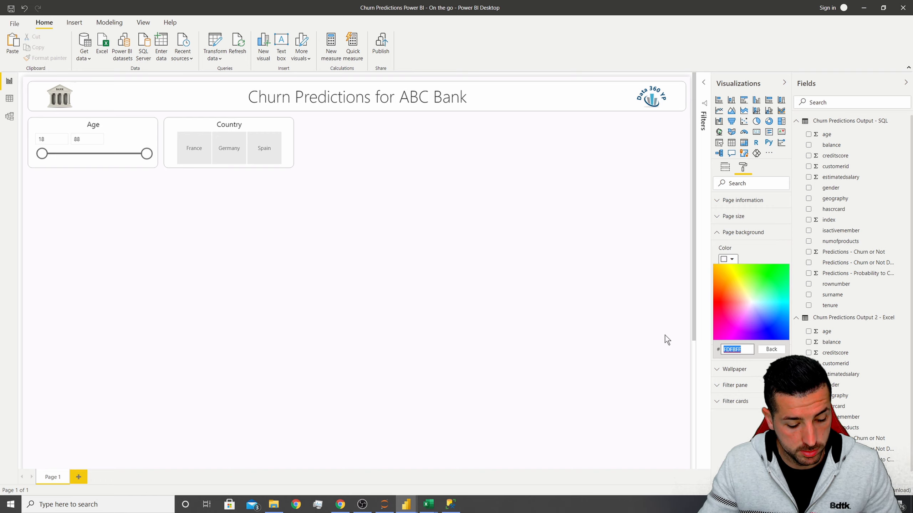
click(518, 173)
Set the Country slicer's item background to the copied custom color FDFBFF.
click(244, 123)
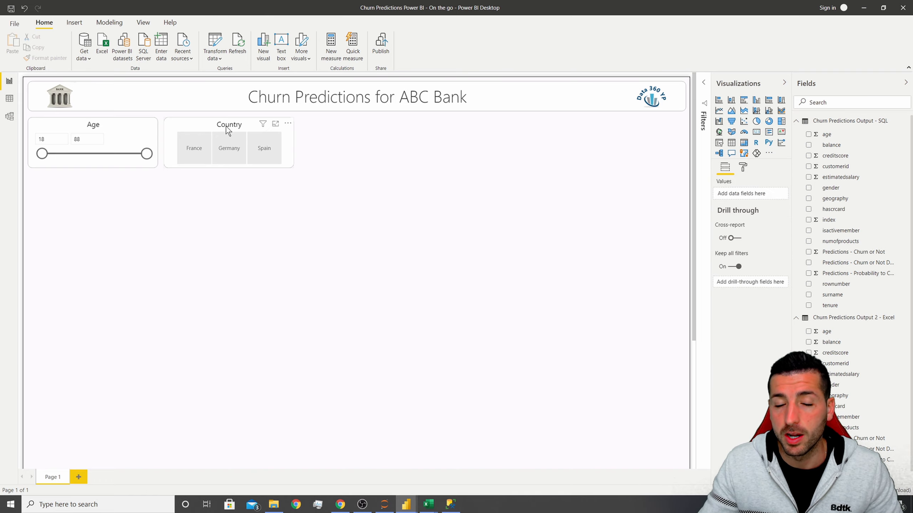
click(742, 167)
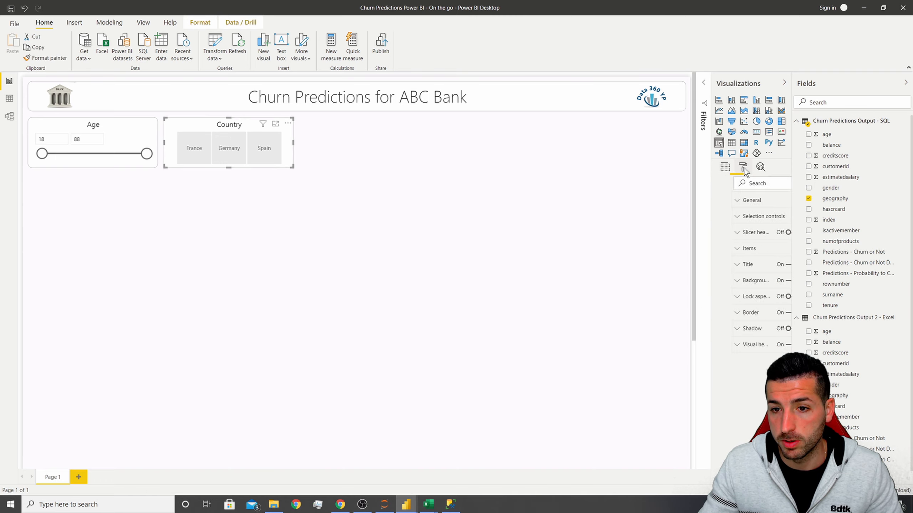
click(729, 249)
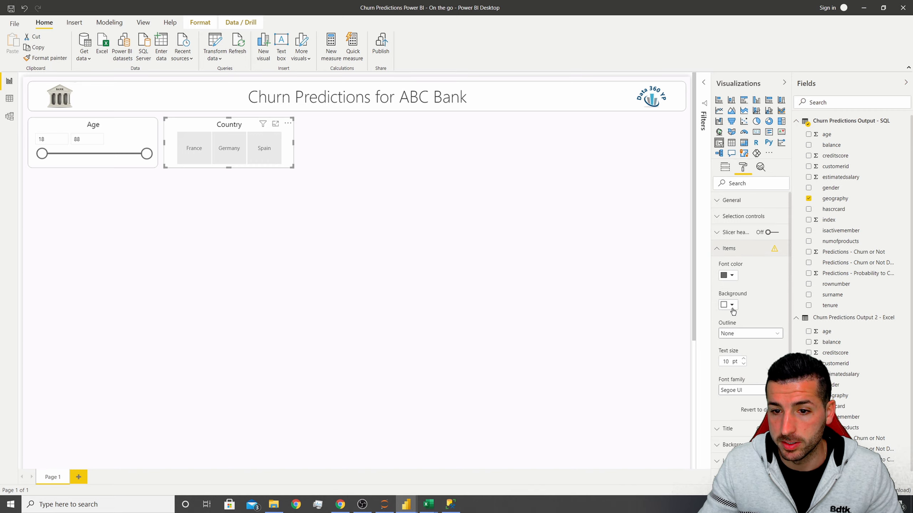
click(728, 305)
click(737, 384)
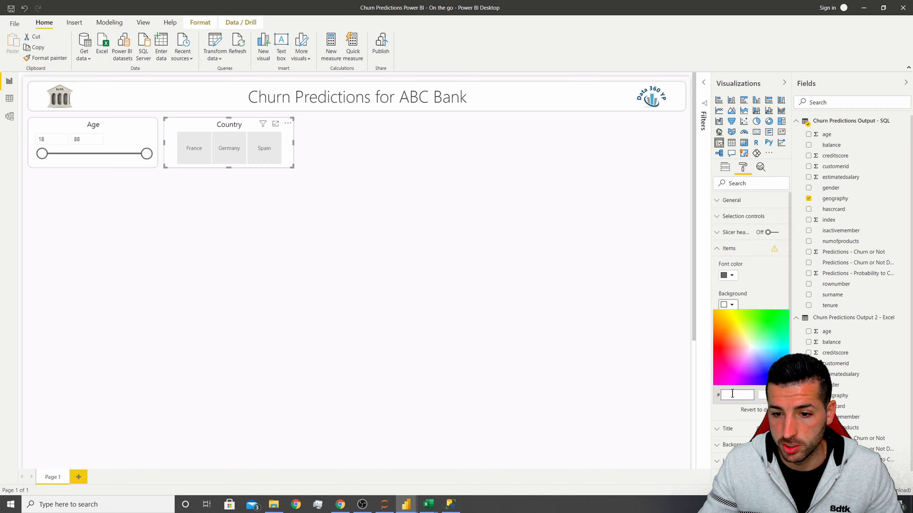
click(732, 394)
key(ctrl+v)
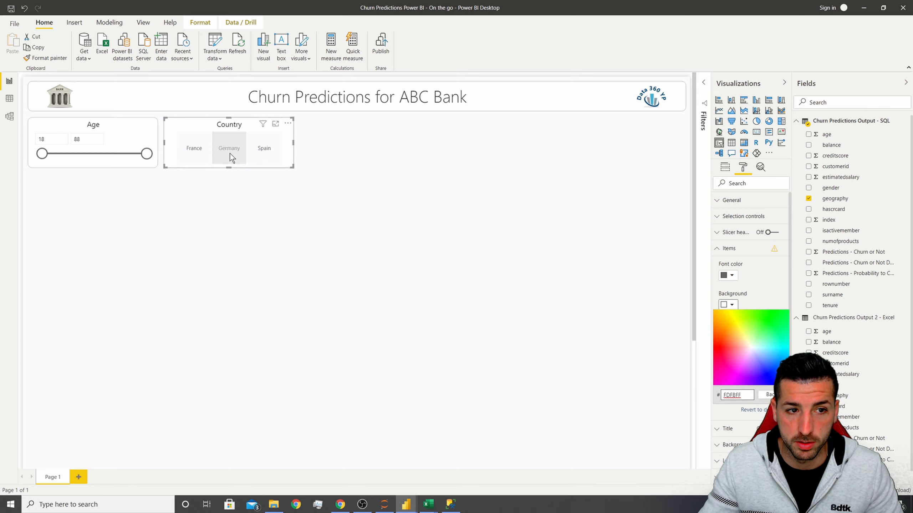
click(733, 280)
click(732, 279)
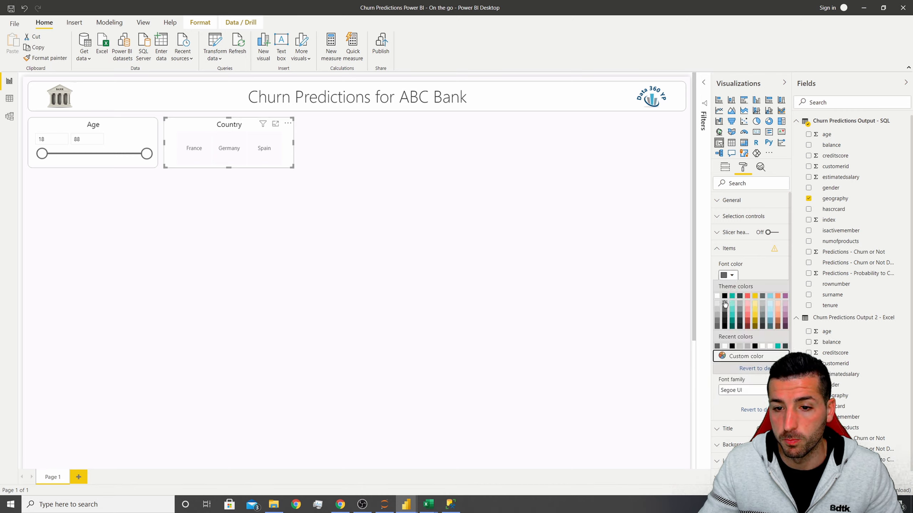
click(727, 295)
click(343, 168)
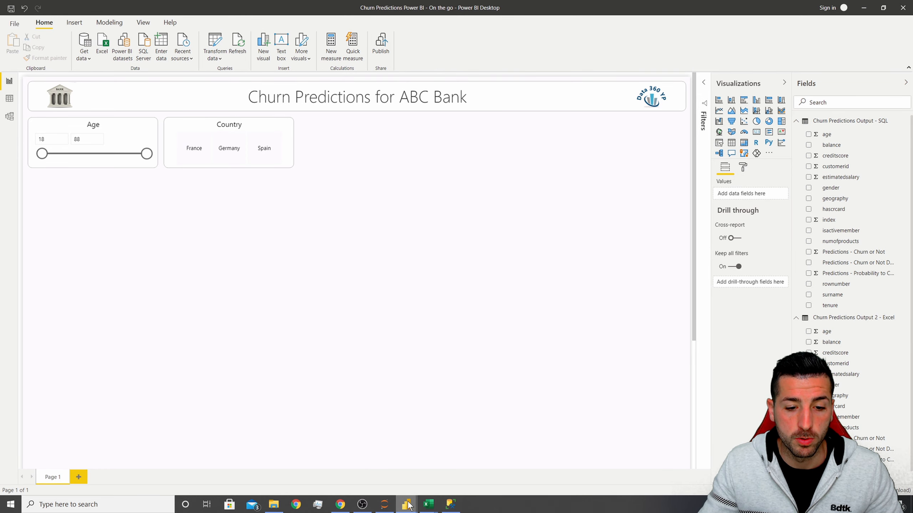
Compare with the reference report and set the Country slicer's item font color to a dark gold theme color.
mouse_move(406, 503)
mouse_move(358, 467)
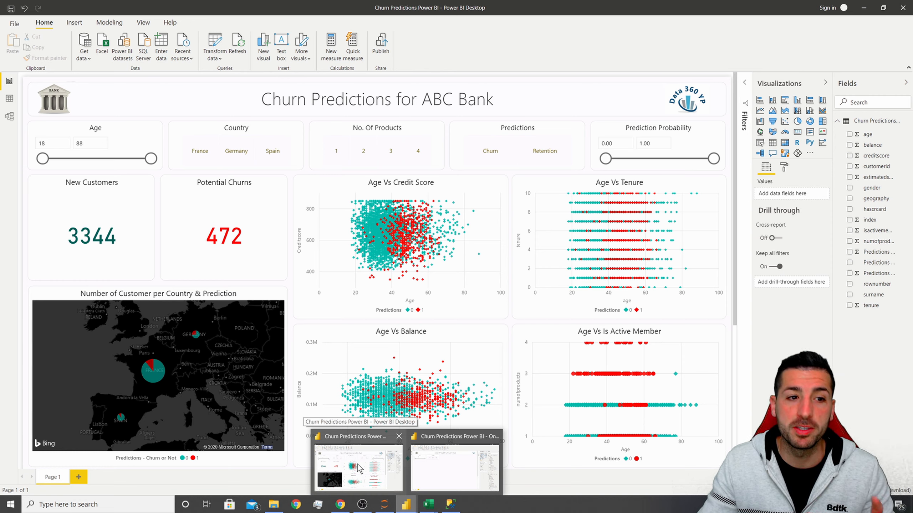
click(359, 468)
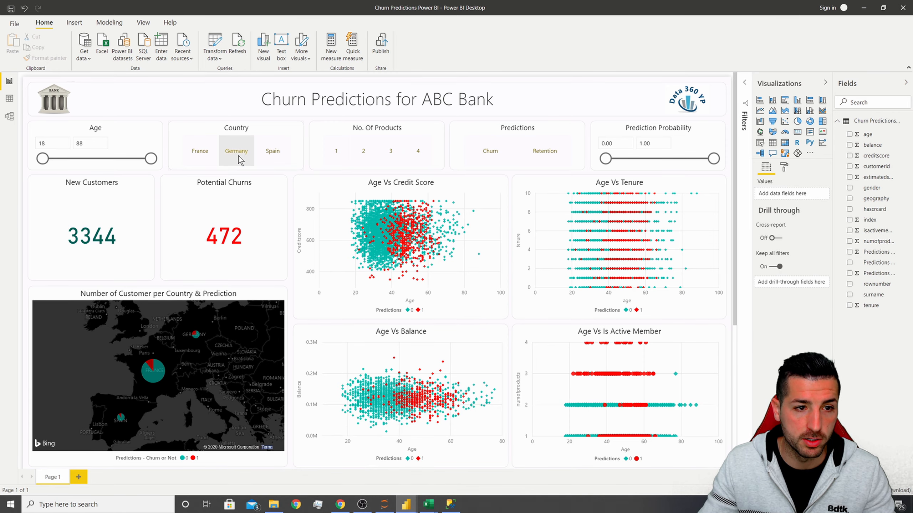
click(227, 124)
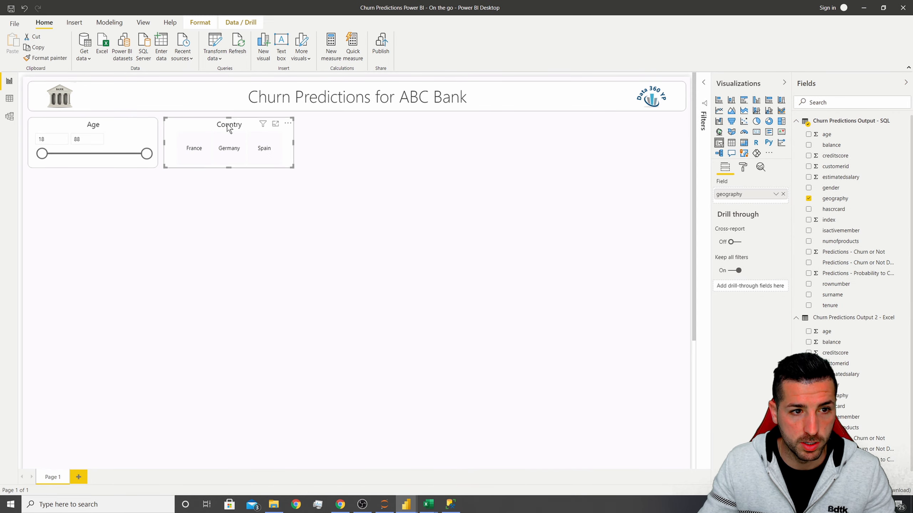
click(743, 168)
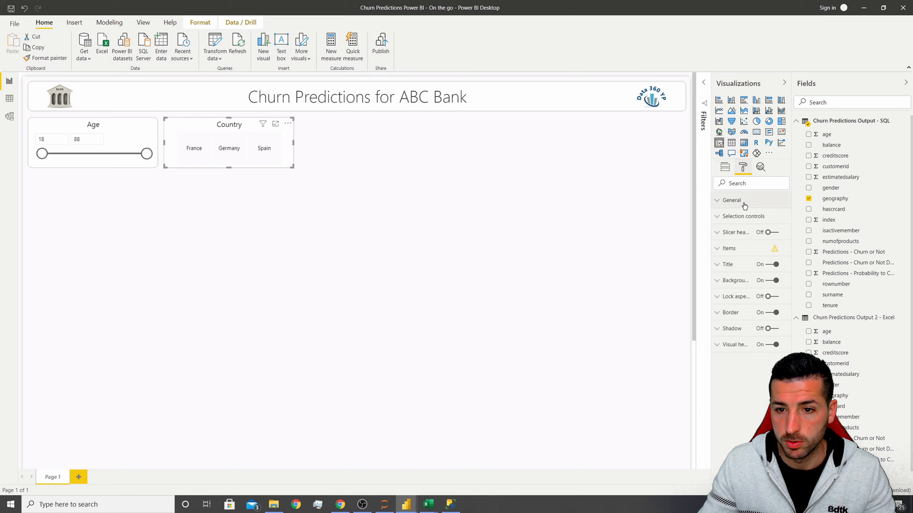
click(733, 254)
click(732, 275)
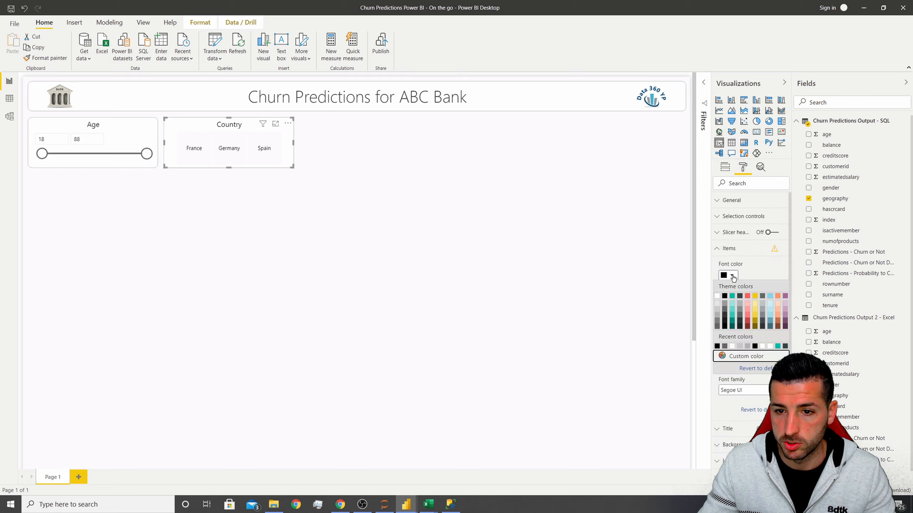
click(756, 326)
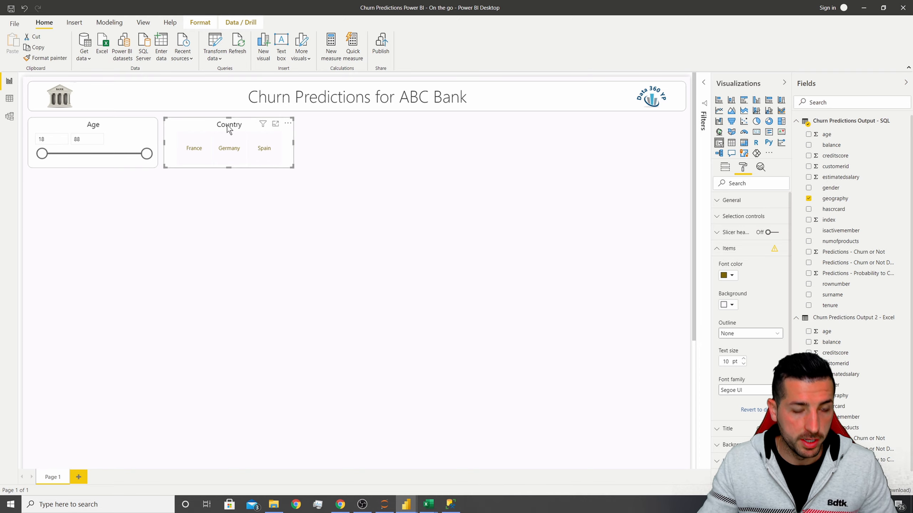
Copy the Country slicer twice and place both copies in a row to its right.
key(ctrl+c)
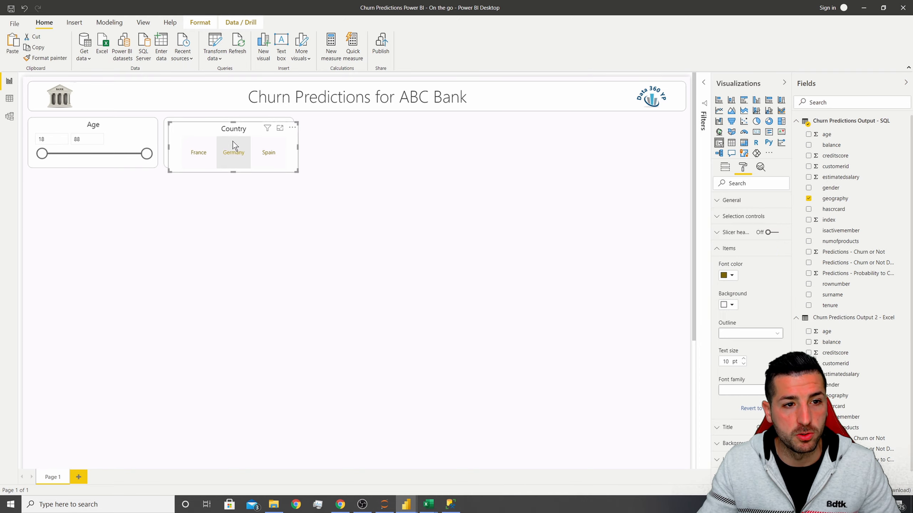
key(ctrl+v)
drag(230, 132, 359, 125)
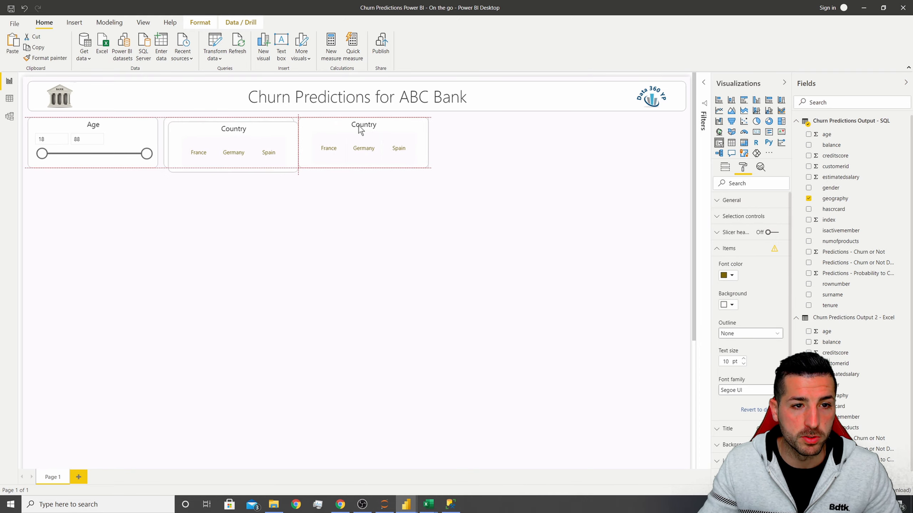
key(ctrl+v)
drag(234, 128, 484, 127)
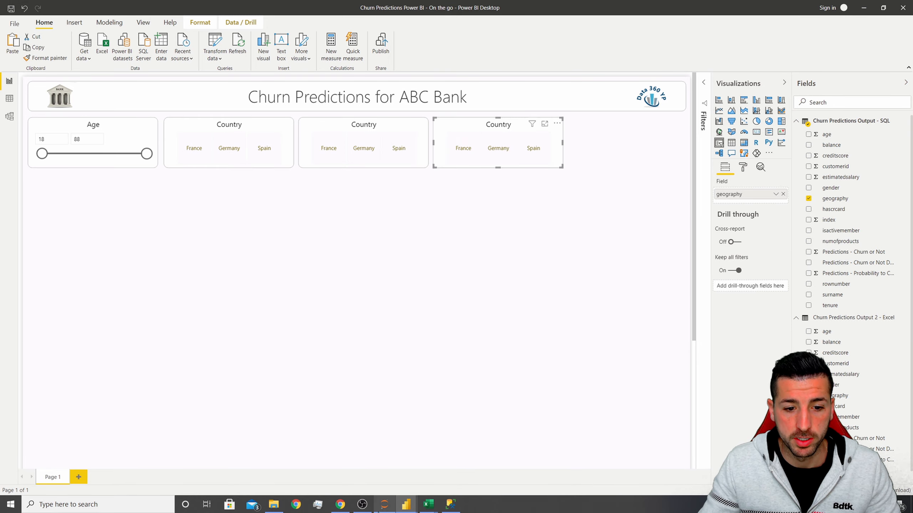
Replace the middle copy's geography field with numofproducts.
click(381, 478)
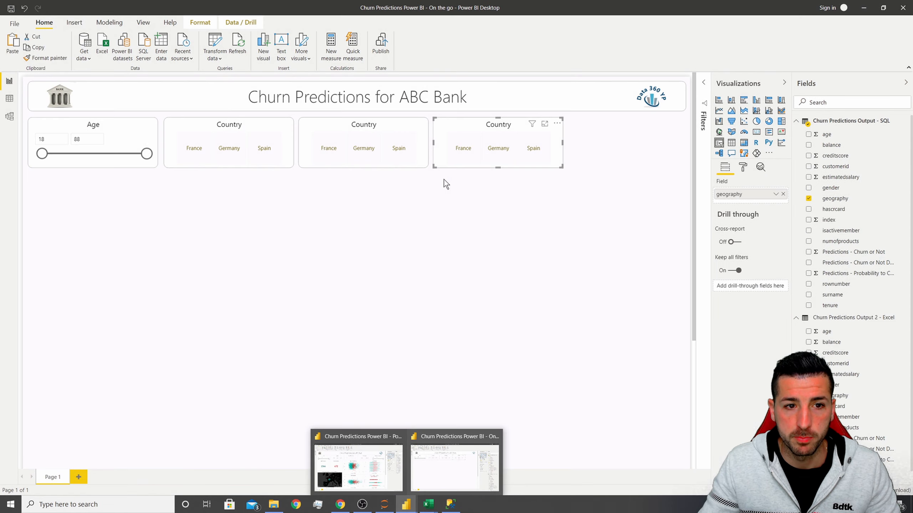
click(362, 126)
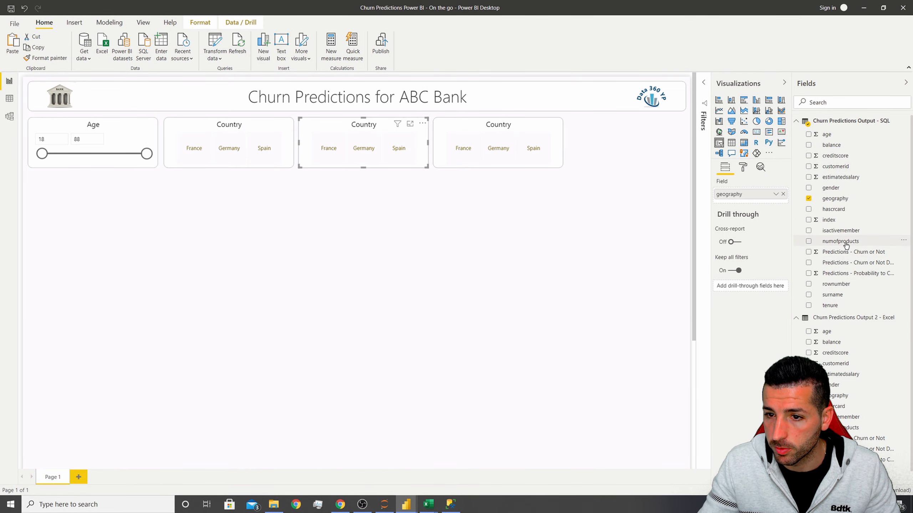
drag(841, 246, 754, 197)
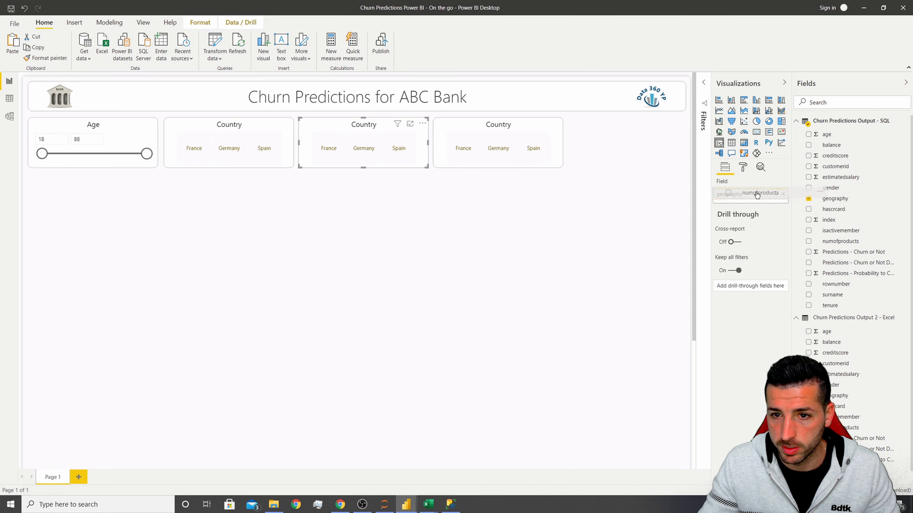
click(783, 205)
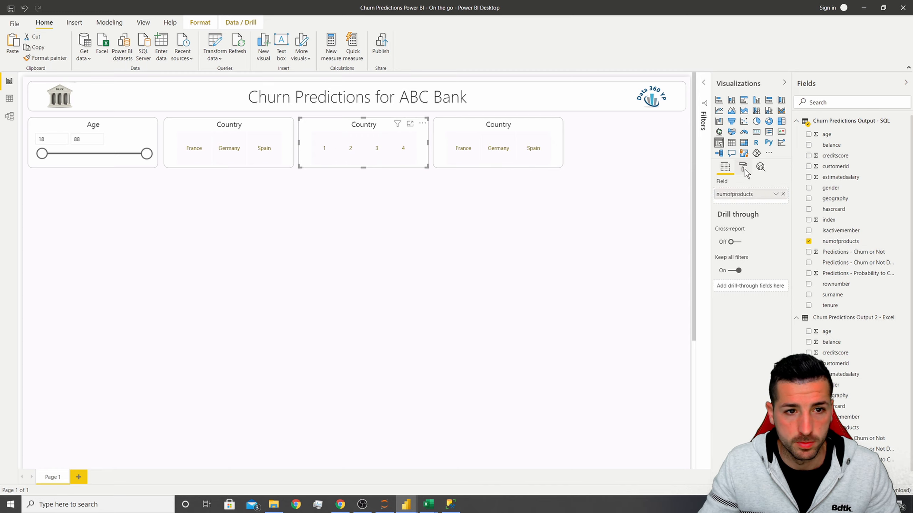
Change that slicer's title text to No. of Items.
click(743, 168)
click(730, 264)
double_click(739, 291)
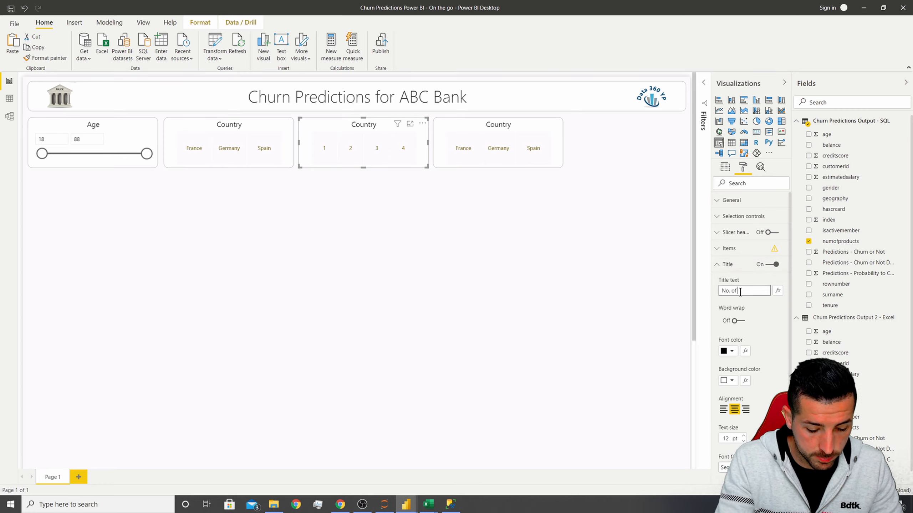
text(No. of Items)
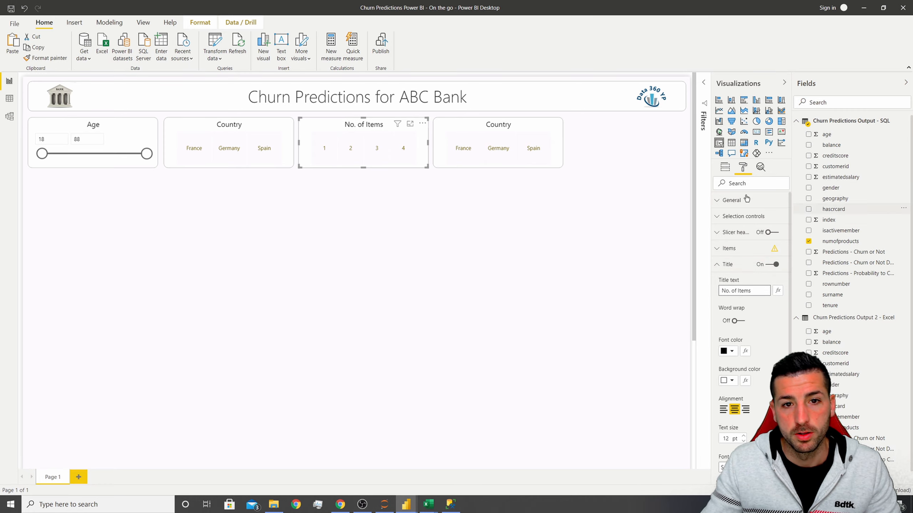
Retitle the last copy Predictions and replace its geography field with the Predictions - Churn or Not column.
click(509, 132)
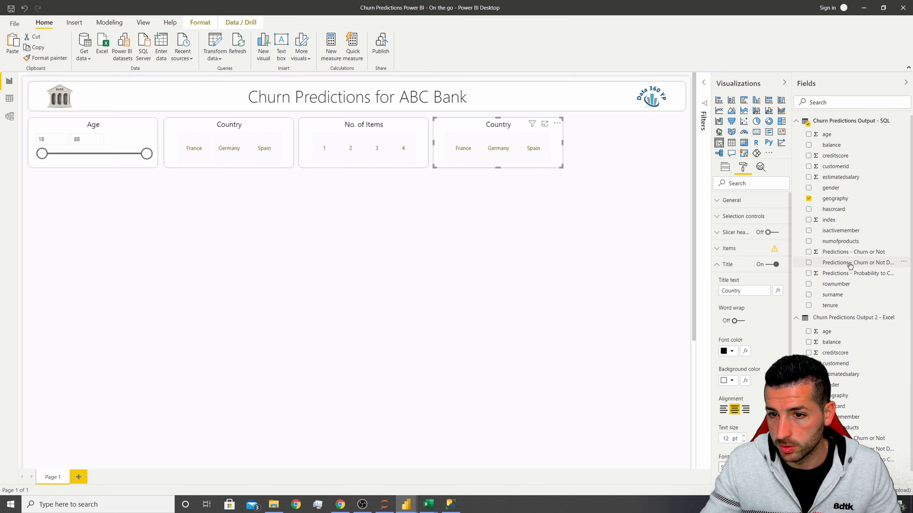
double_click(748, 291)
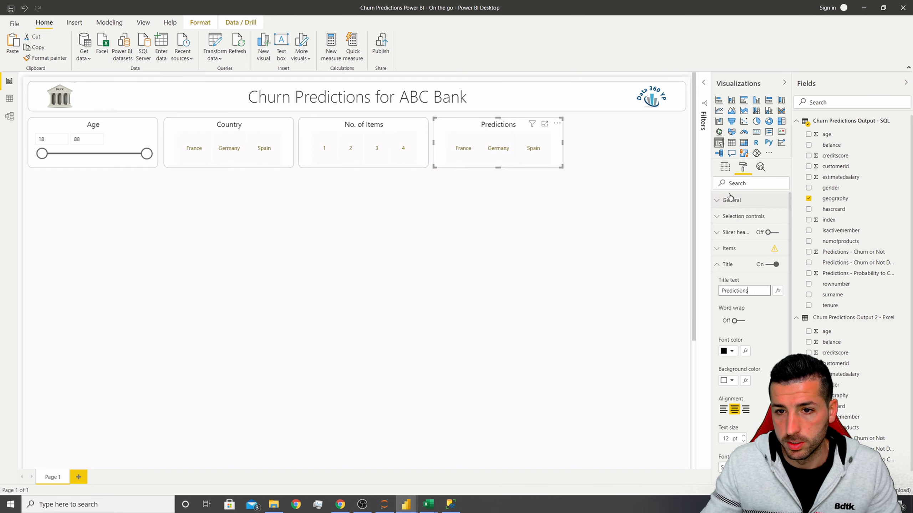
click(724, 166)
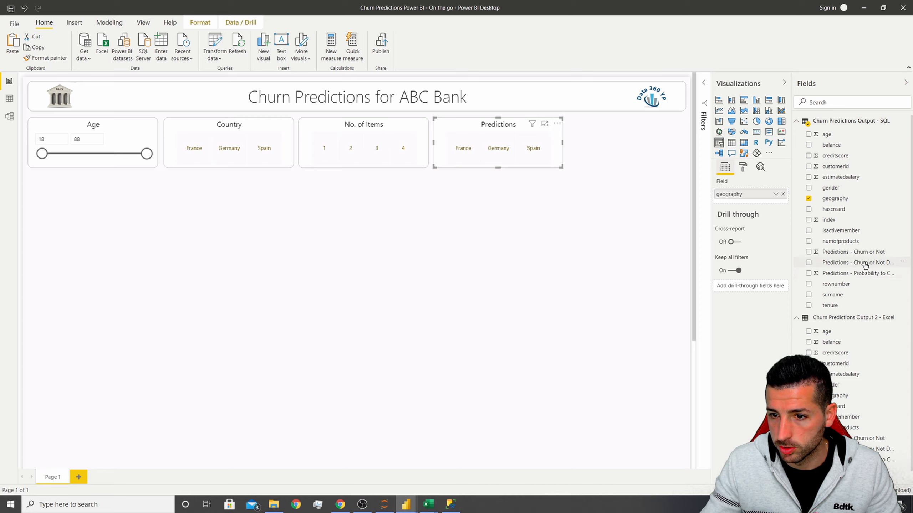
drag(784, 228, 777, 208)
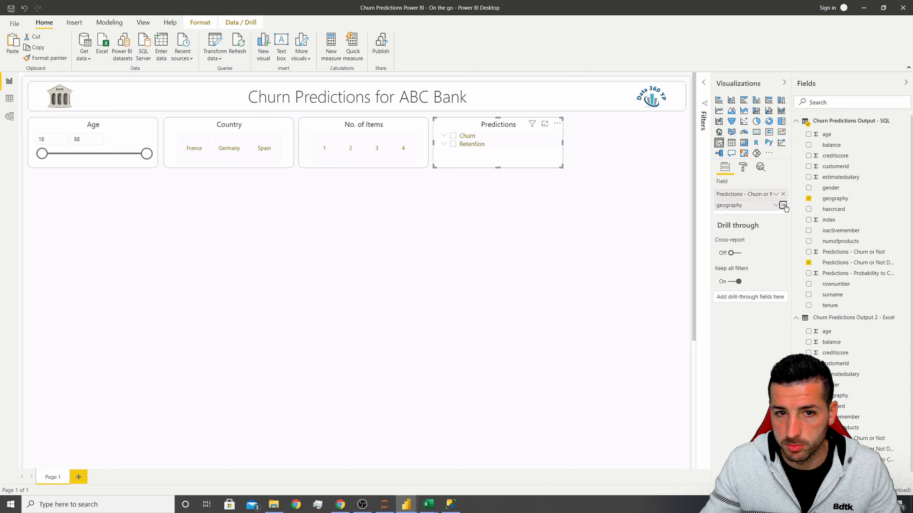
click(782, 205)
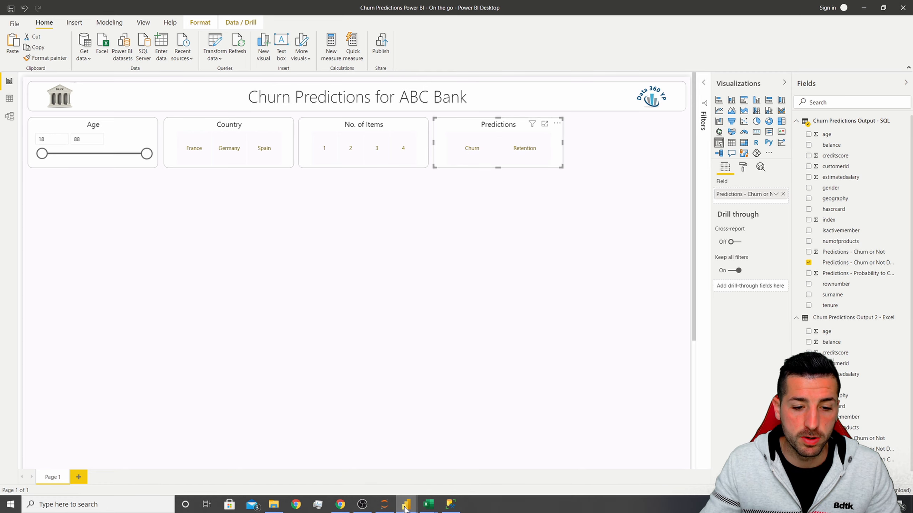
mouse_move(407, 504)
mouse_move(360, 478)
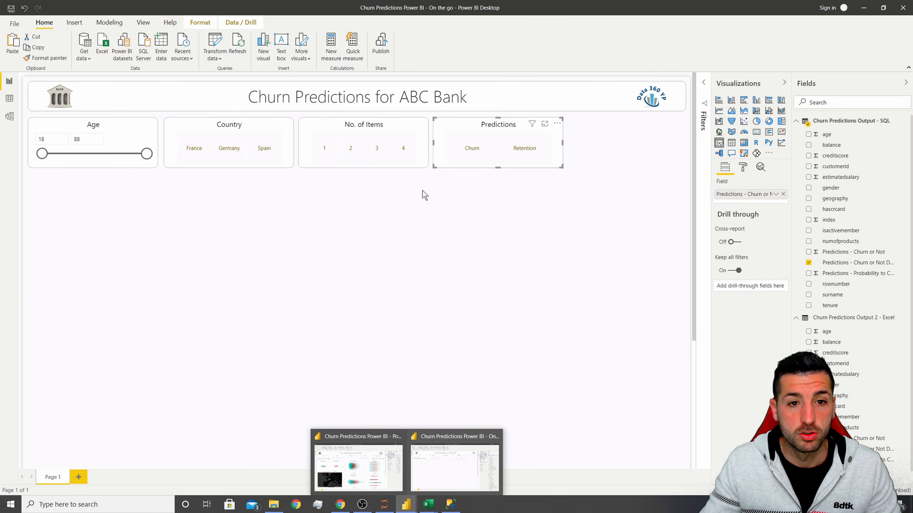
click(103, 124)
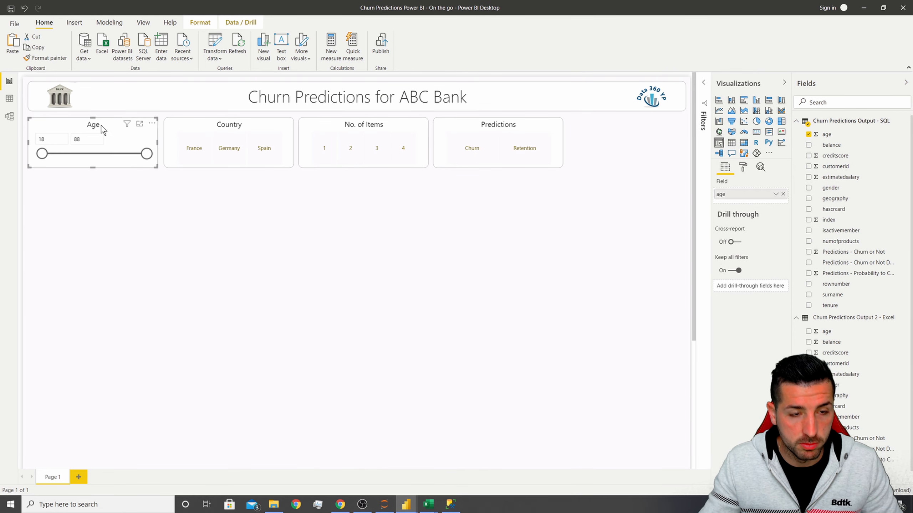
drag(90, 151, 620, 126)
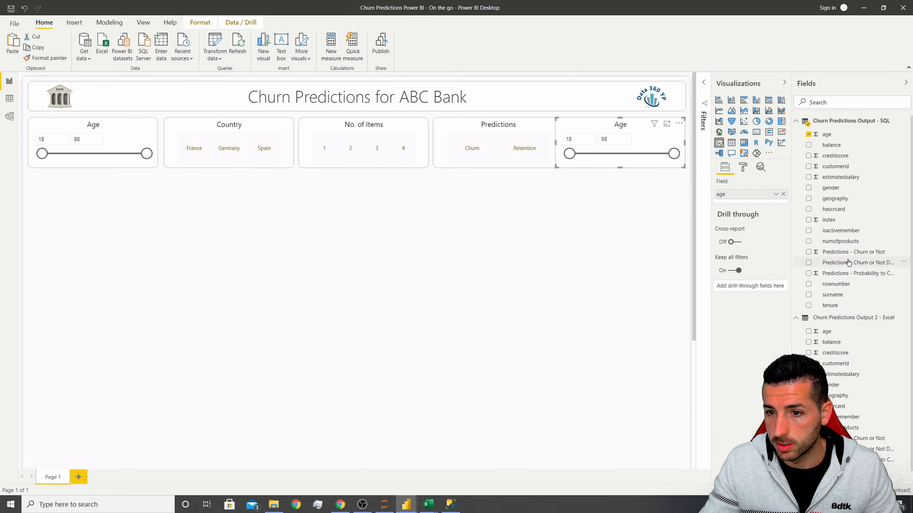
drag(860, 279, 758, 191)
drag(579, 130, 513, 234)
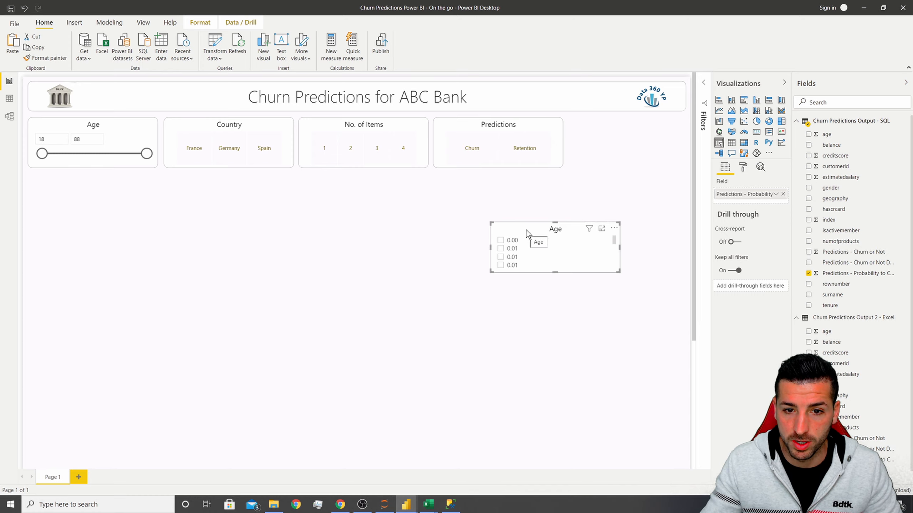
key(Delete)
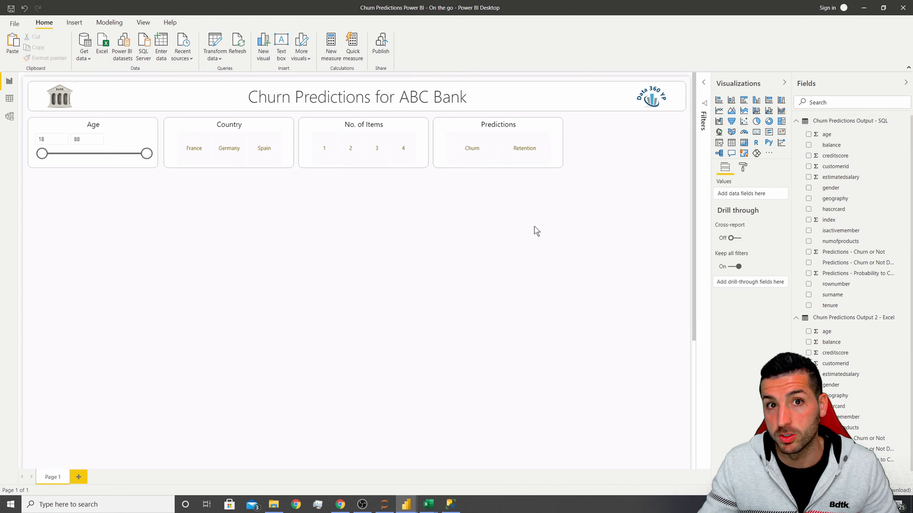
Insert a new slicer below the slicer row and add the Predictions - Probability to Churn field to it.
click(719, 143)
drag(78, 218, 572, 219)
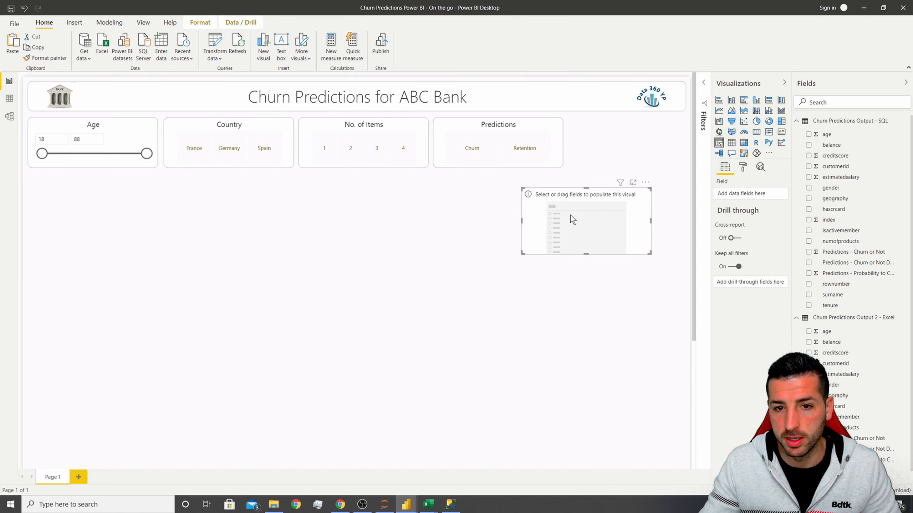
drag(867, 278, 740, 194)
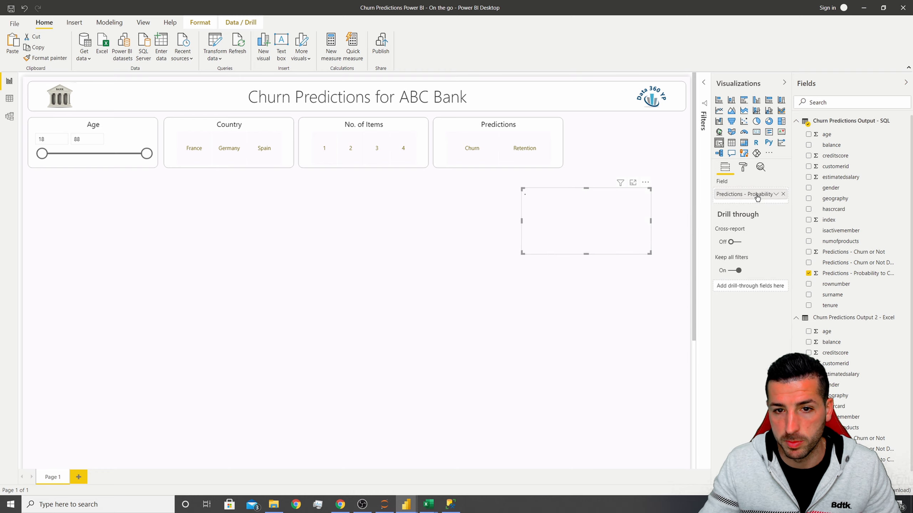
Copy the Age slicer's formatting onto the probability slicer and move it to the end of the slicer row.
click(743, 168)
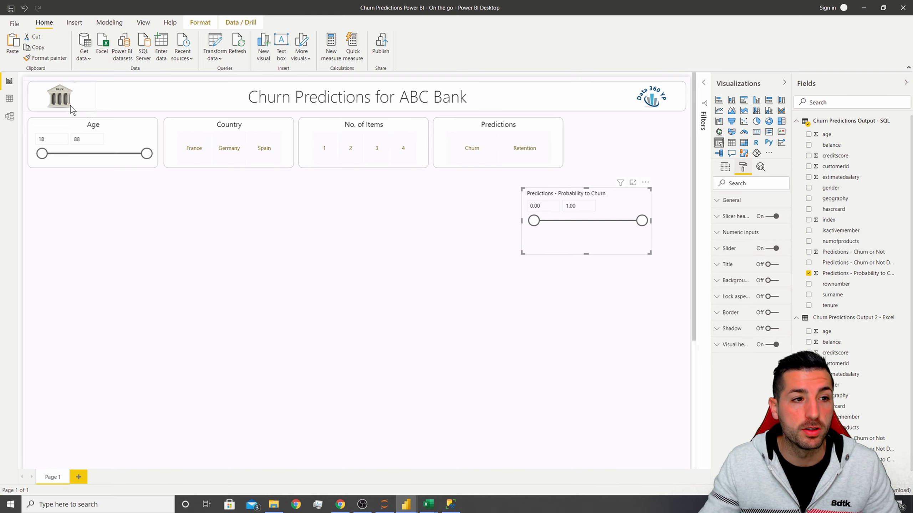
click(73, 126)
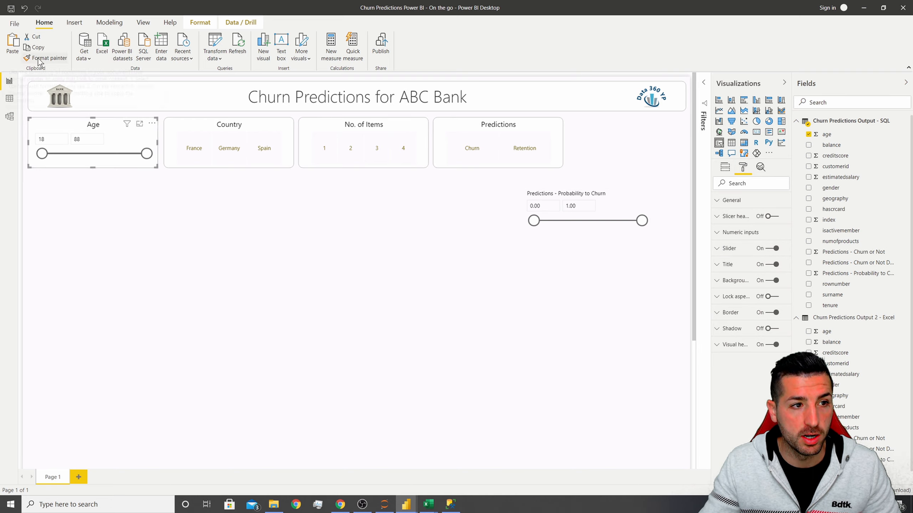
click(53, 59)
click(607, 195)
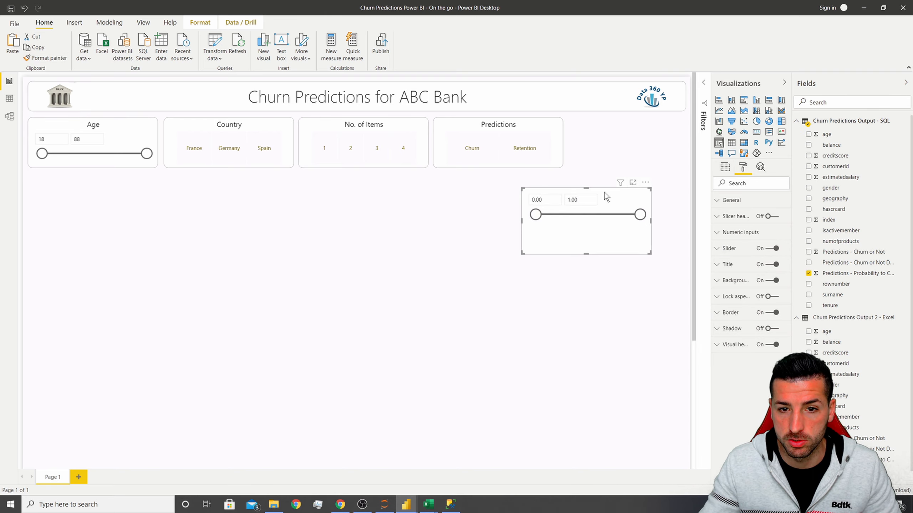
drag(602, 198, 646, 127)
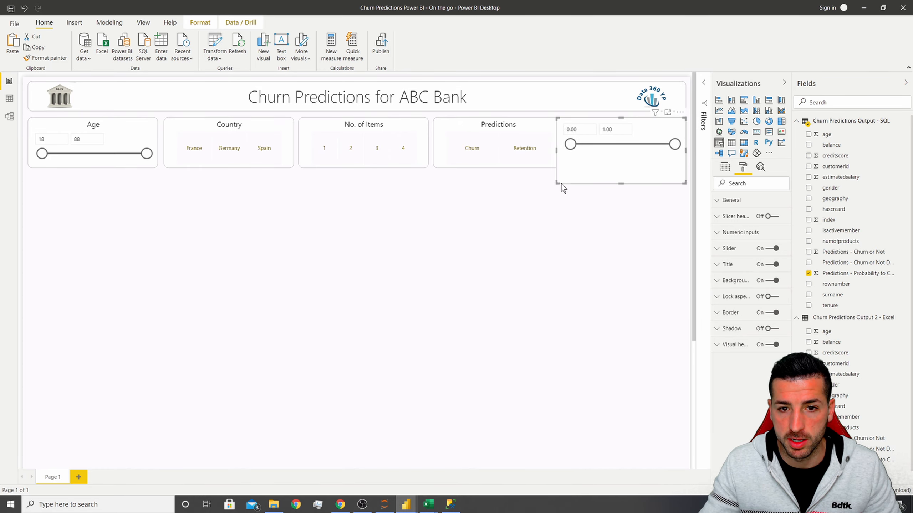
drag(561, 184, 568, 168)
Turn on the probability slicer's title and set its text to Prediction Probabilities.
click(741, 265)
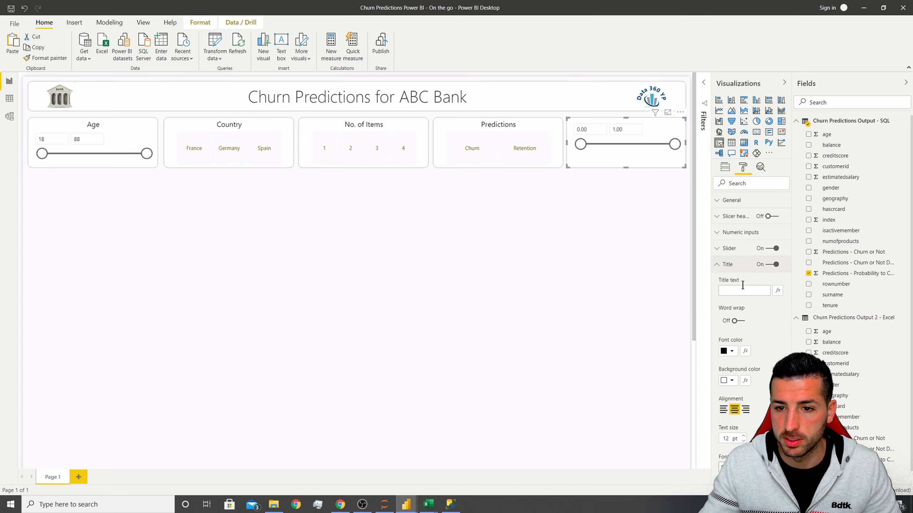
click(741, 289)
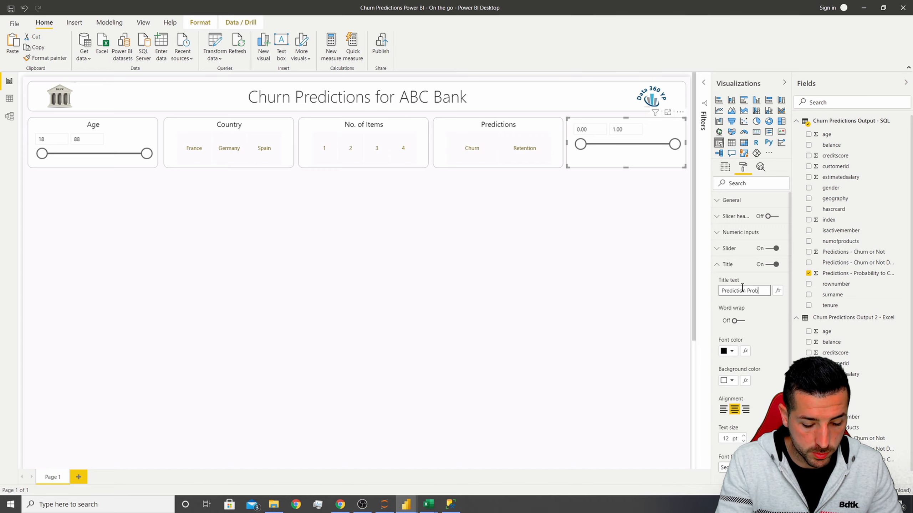
text(Prediction Probabilities)
key(Return)
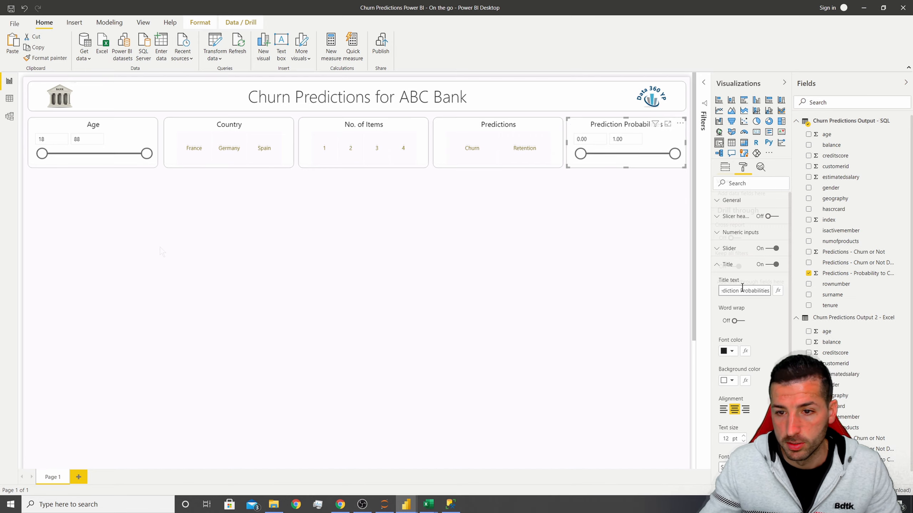
Select all five slicers and set their width to 287.
click(293, 197)
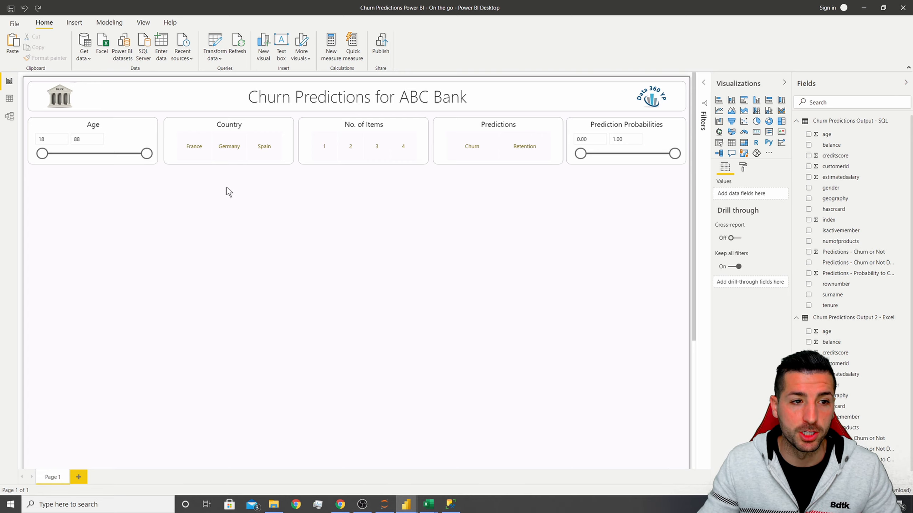
click(92, 129)
ctrl+click(233, 123)
ctrl+click(350, 124)
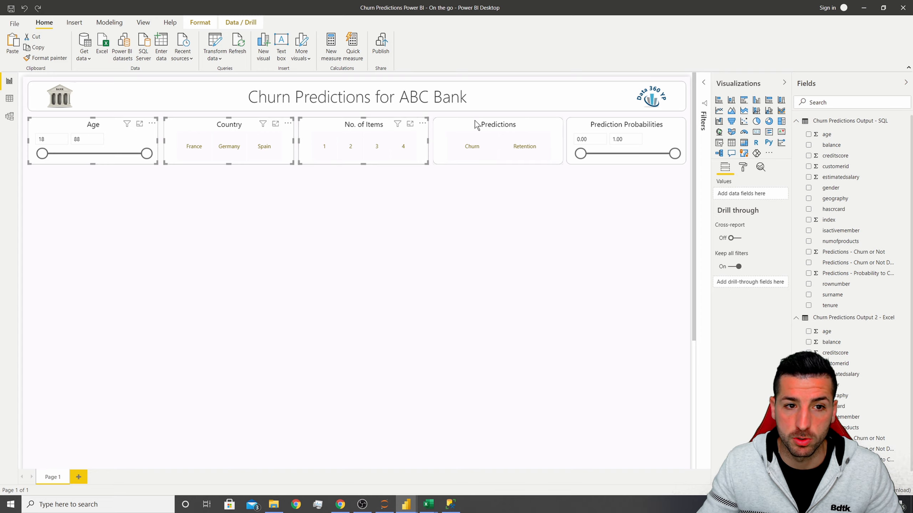
ctrl+click(478, 124)
ctrl+click(608, 125)
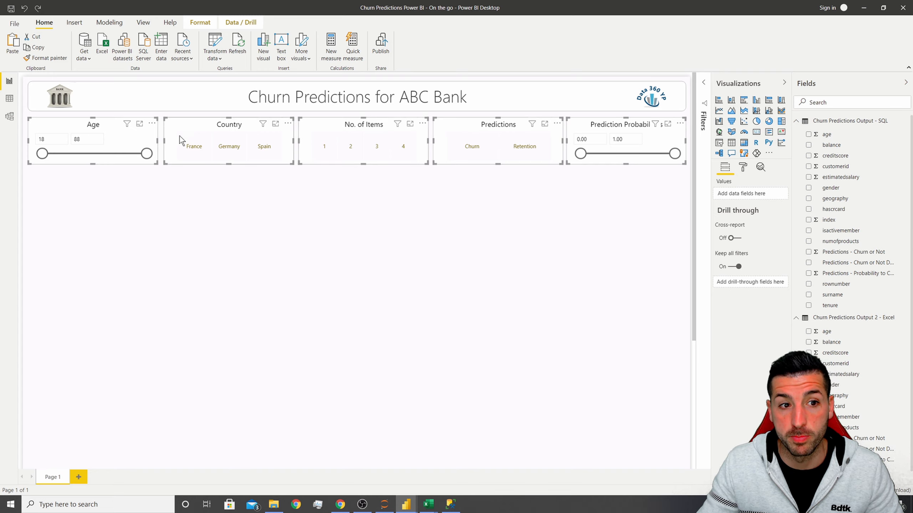
click(743, 167)
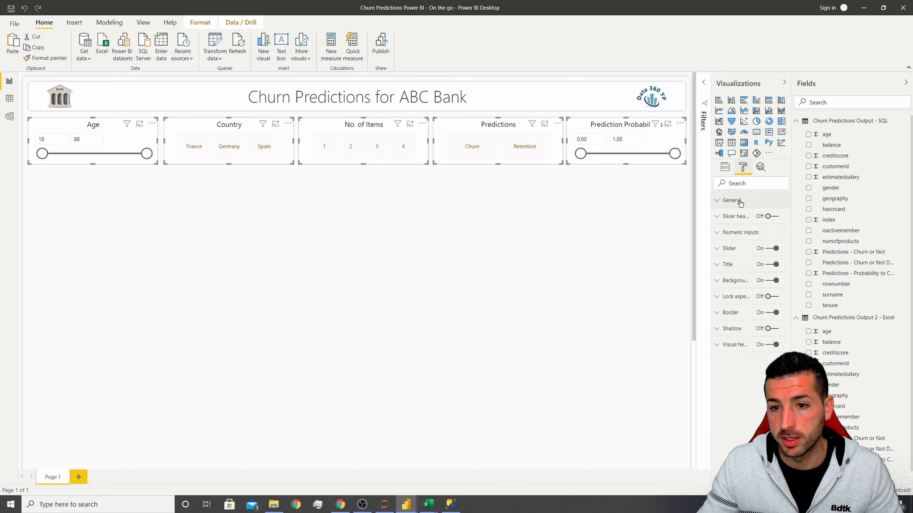
click(740, 202)
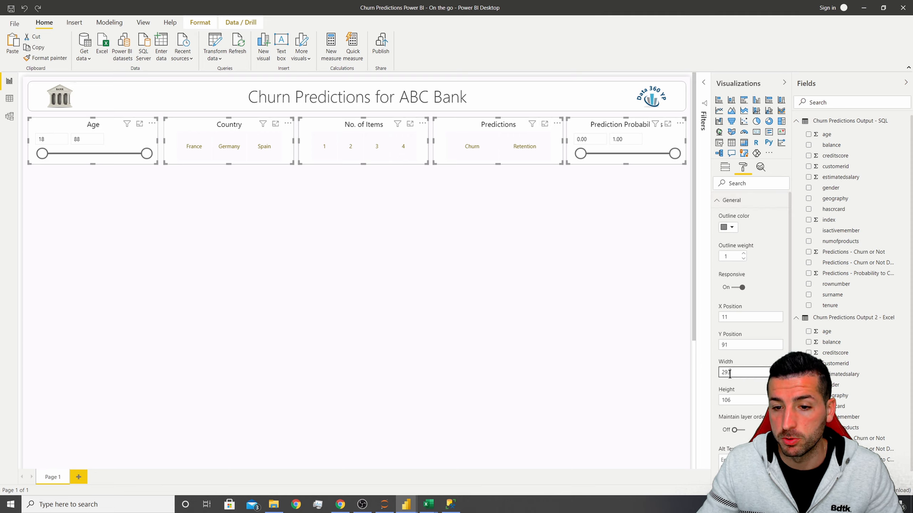
drag(730, 374, 721, 377)
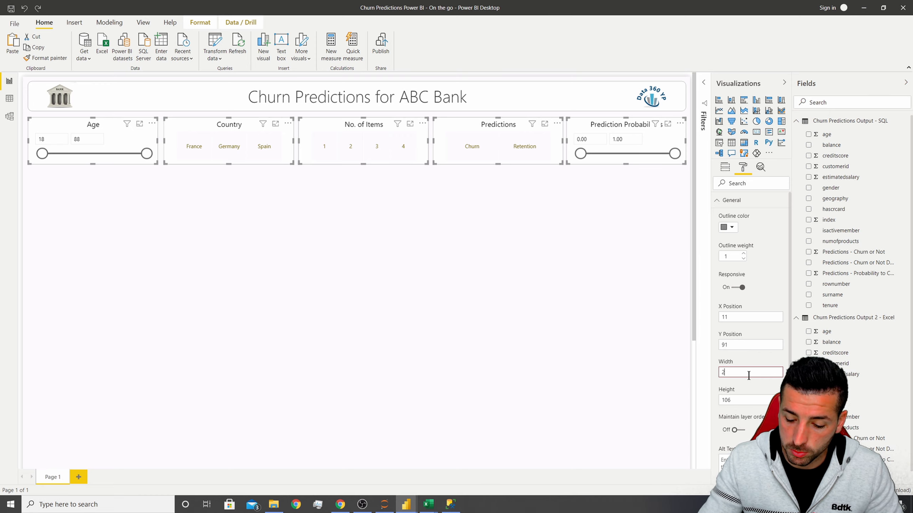
text(287)
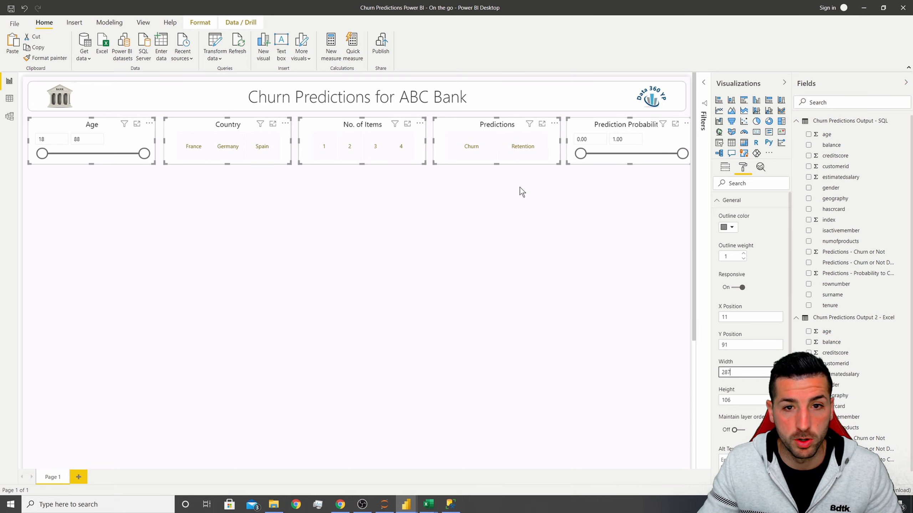
Shift the Prediction Probabilities slicer back inside the canvas and distribute all five slicers horizontally.
click(598, 126)
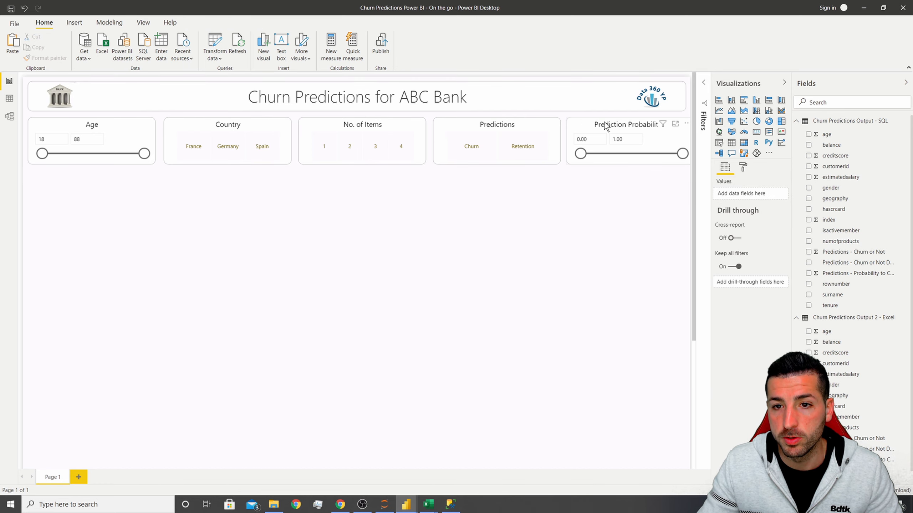
drag(599, 122, 595, 123)
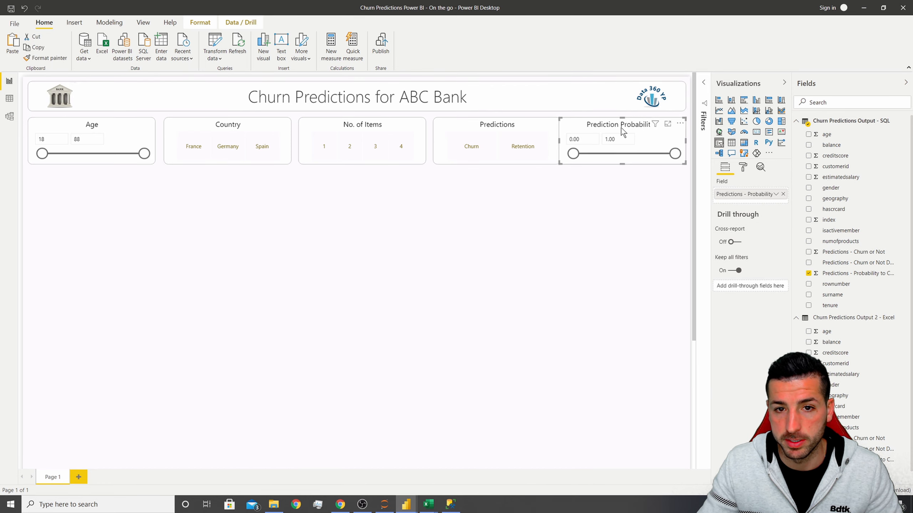
ctrl+click(94, 125)
ctrl+click(222, 132)
ctrl+click(345, 129)
ctrl+click(486, 129)
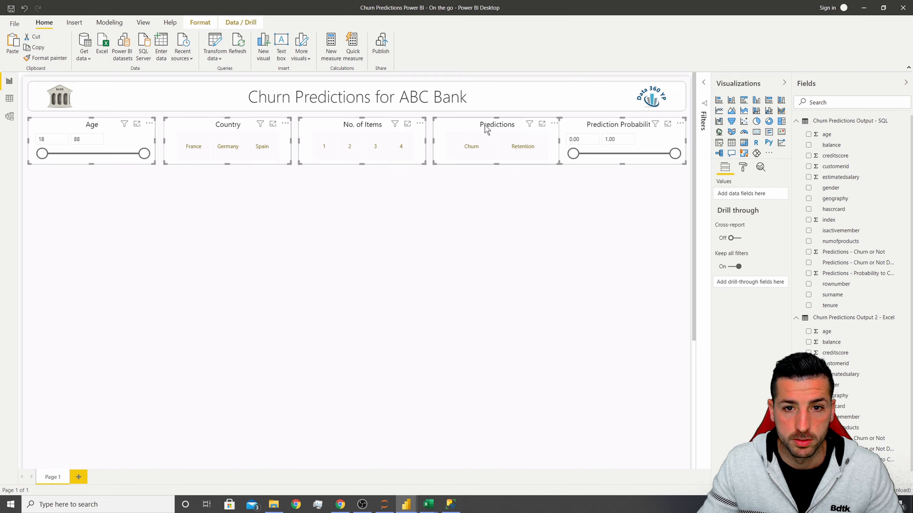
click(200, 23)
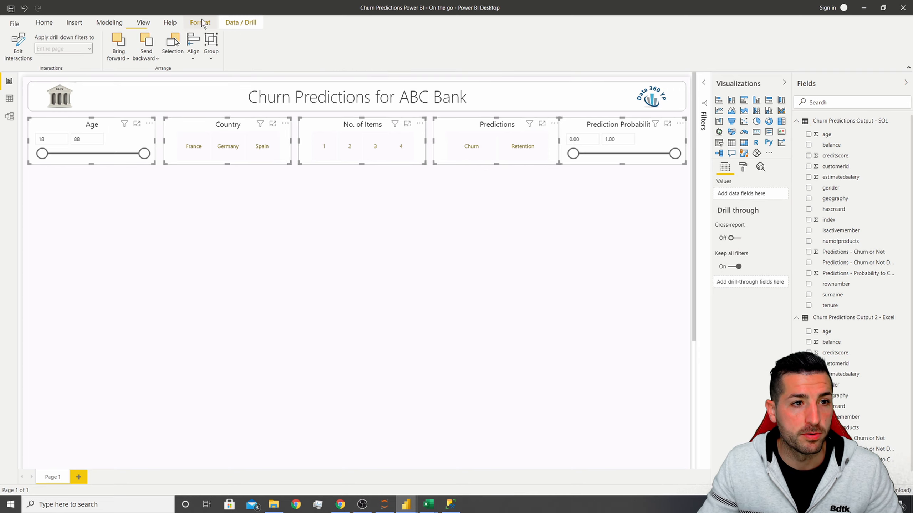
click(194, 47)
click(213, 119)
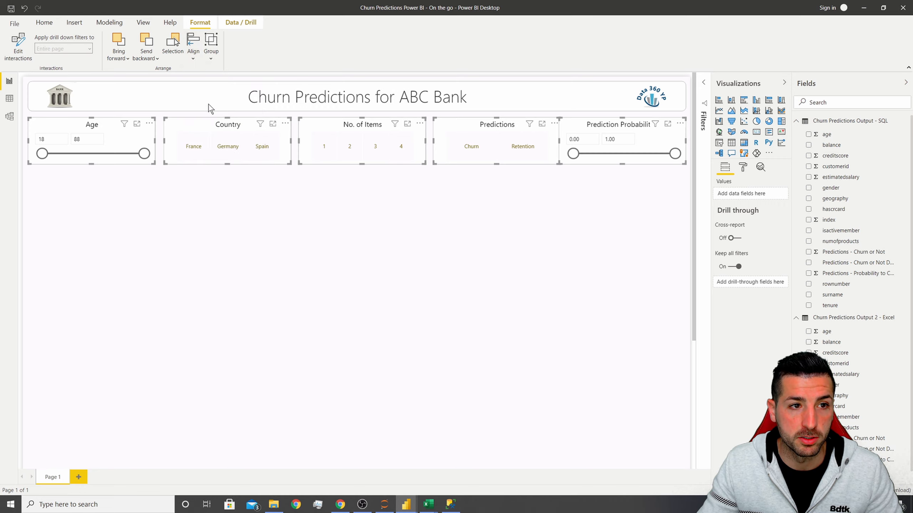
click(194, 47)
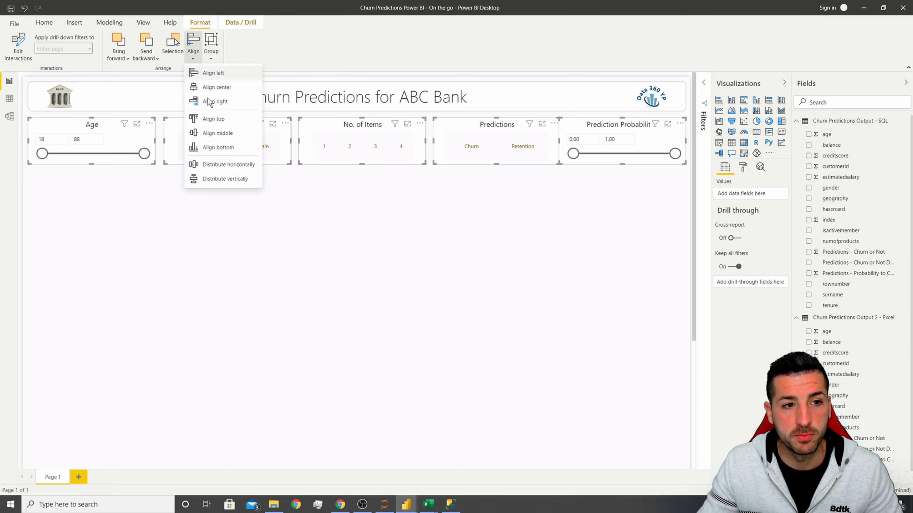
click(232, 167)
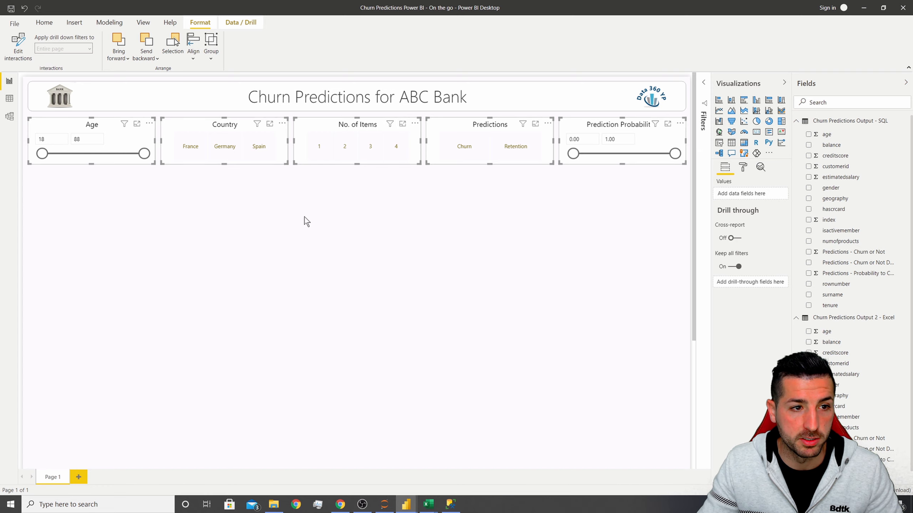
click(198, 202)
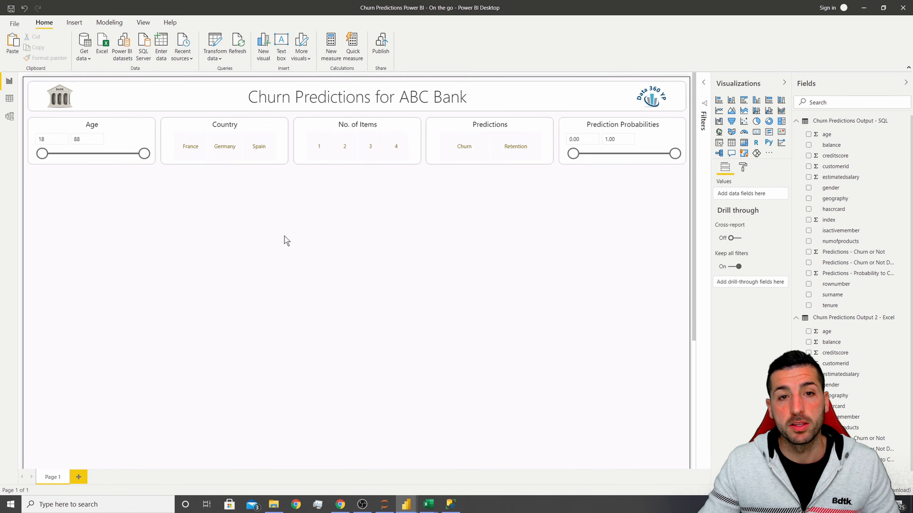
Compare the slicer row with the finished reference report in the other Power BI window.
mouse_move(406, 504)
click(371, 483)
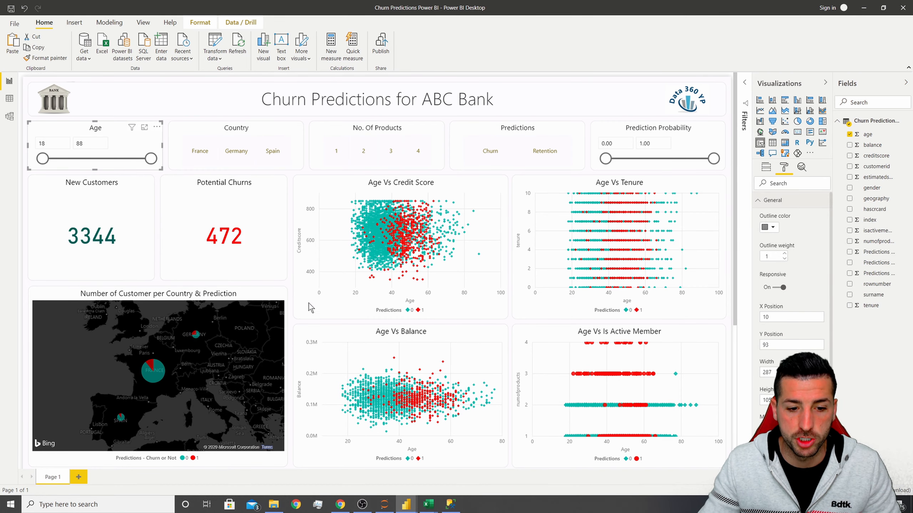
mouse_move(406, 504)
click(460, 481)
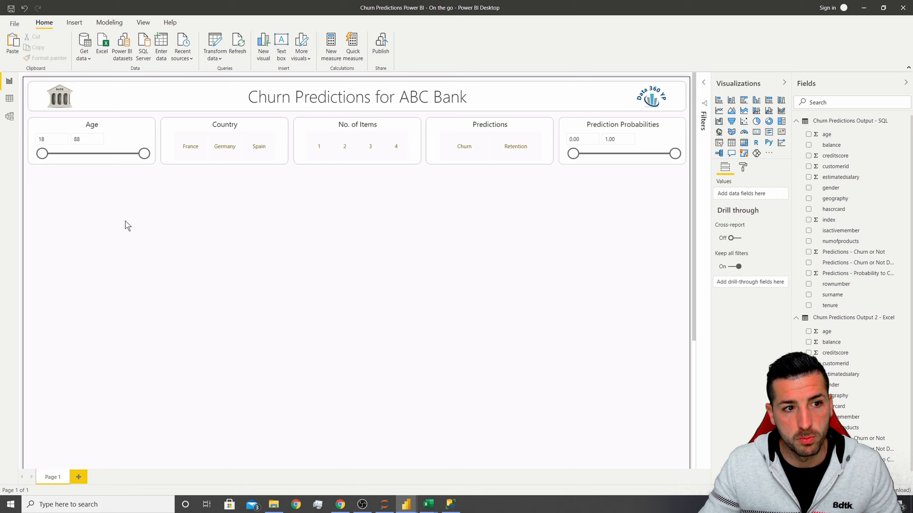
Insert a card visual under the Age slicer, about the same width and roughly 120 pixels tall.
click(766, 135)
drag(74, 220, 73, 187)
drag(153, 236, 154, 277)
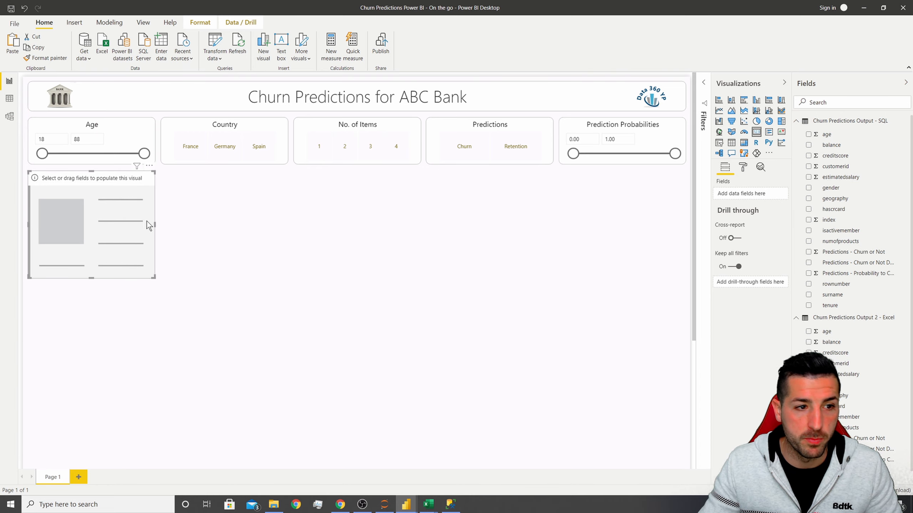
Check the position and size of the New Customers card in the finished reference report.
mouse_move(405, 503)
click(328, 434)
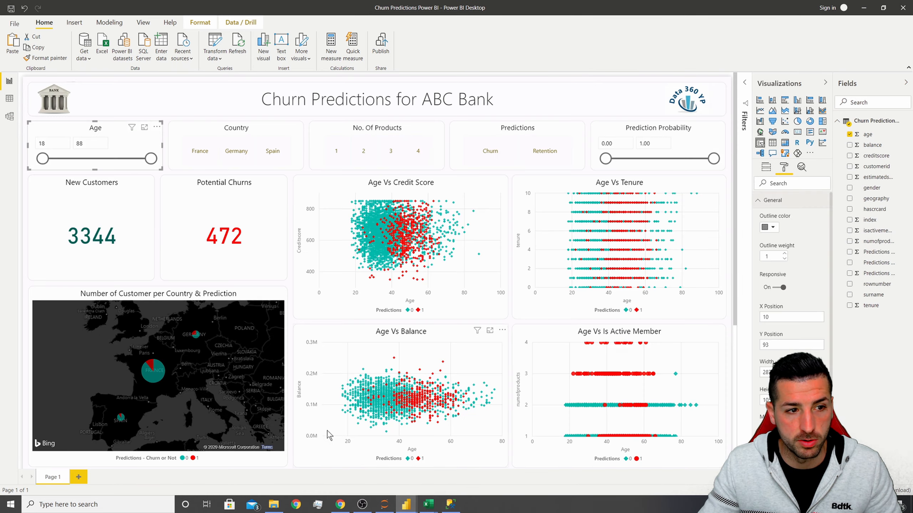
click(99, 184)
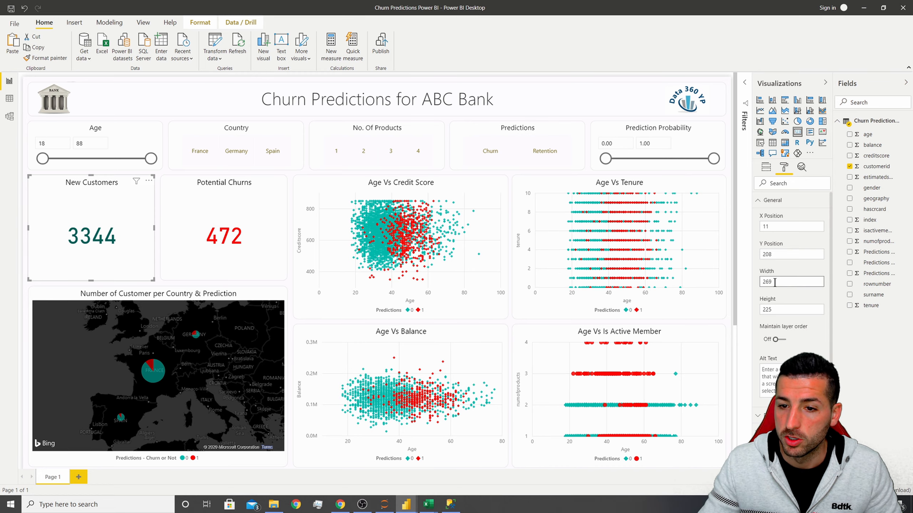
mouse_move(406, 504)
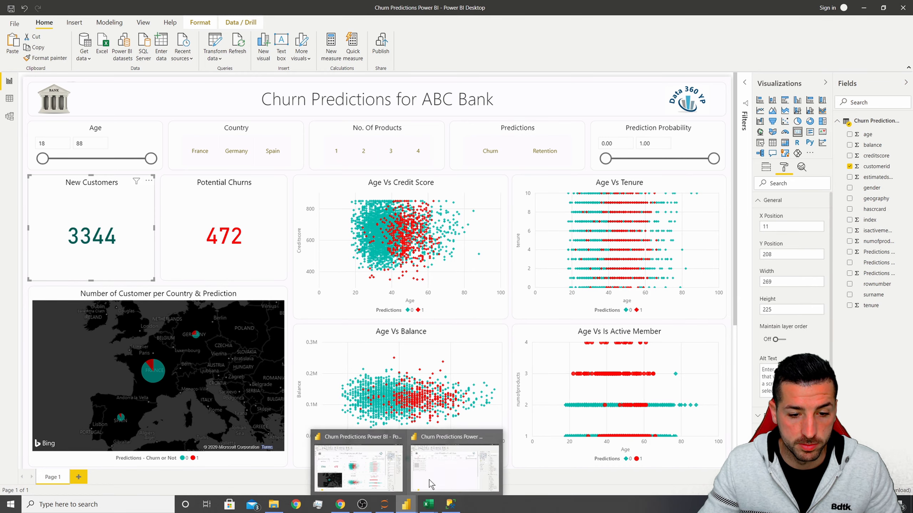
Add customerid to the new card and summarize it as Count (Distinct).
click(456, 462)
click(742, 167)
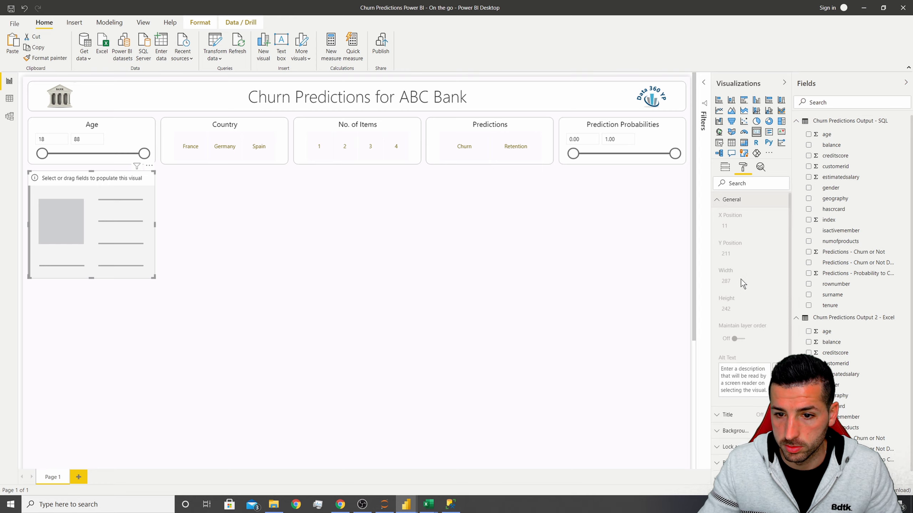
click(725, 169)
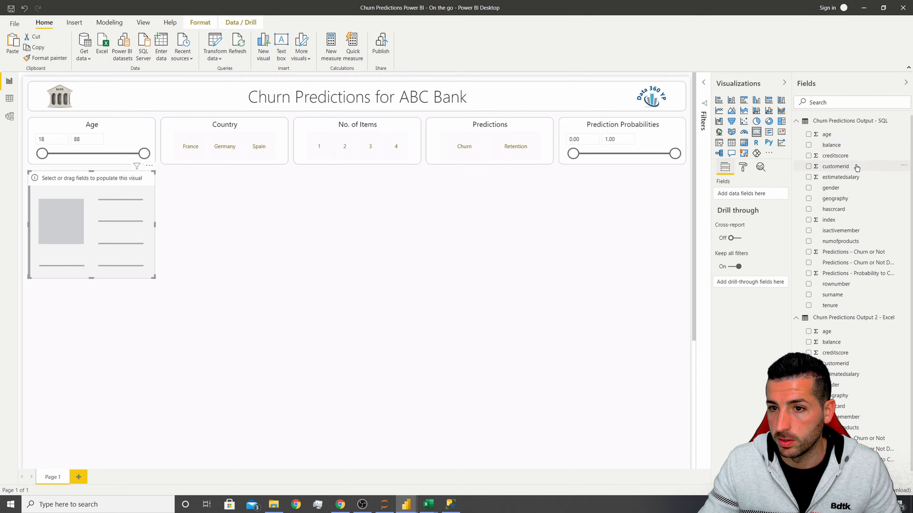
drag(856, 168, 744, 194)
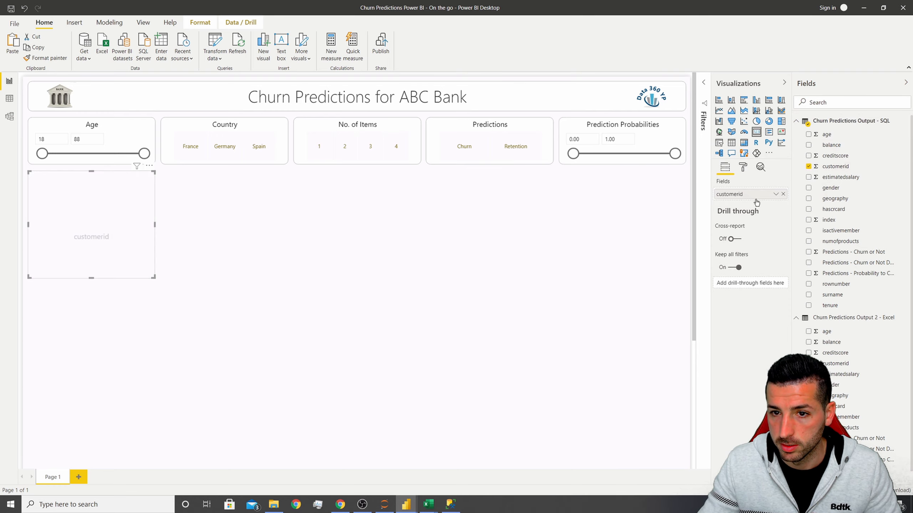
click(776, 195)
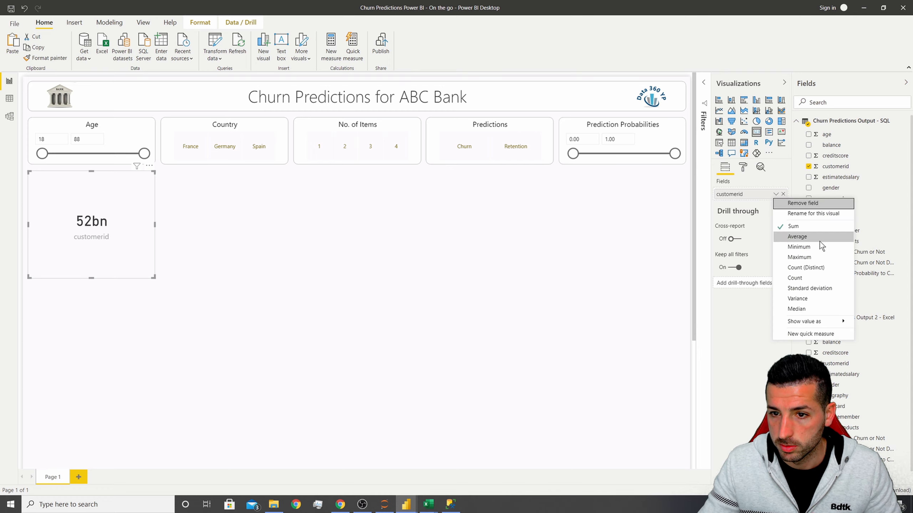
click(822, 268)
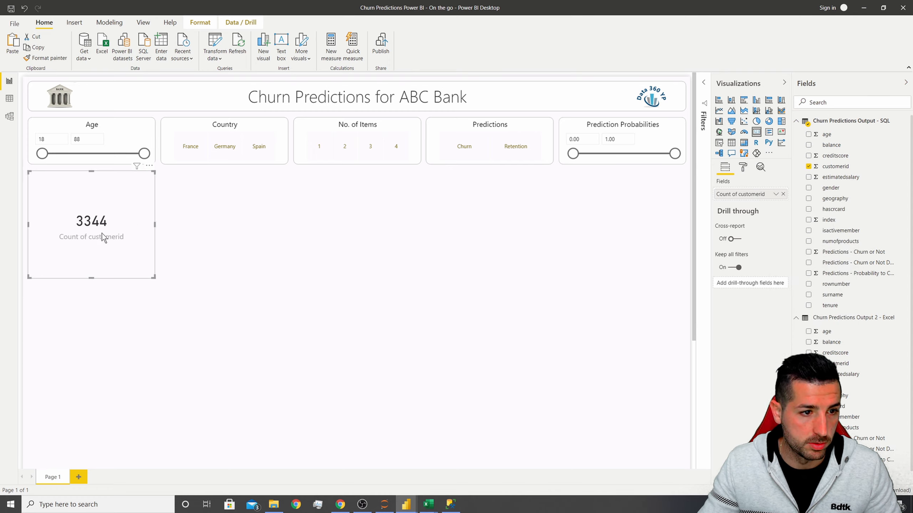
Resize the card to a width of 269 and height of 225.
click(743, 167)
click(738, 200)
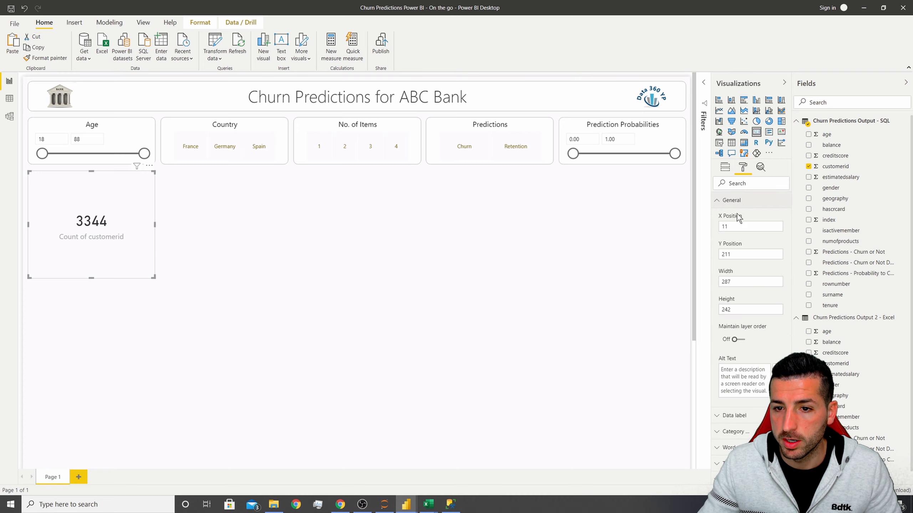
click(740, 282)
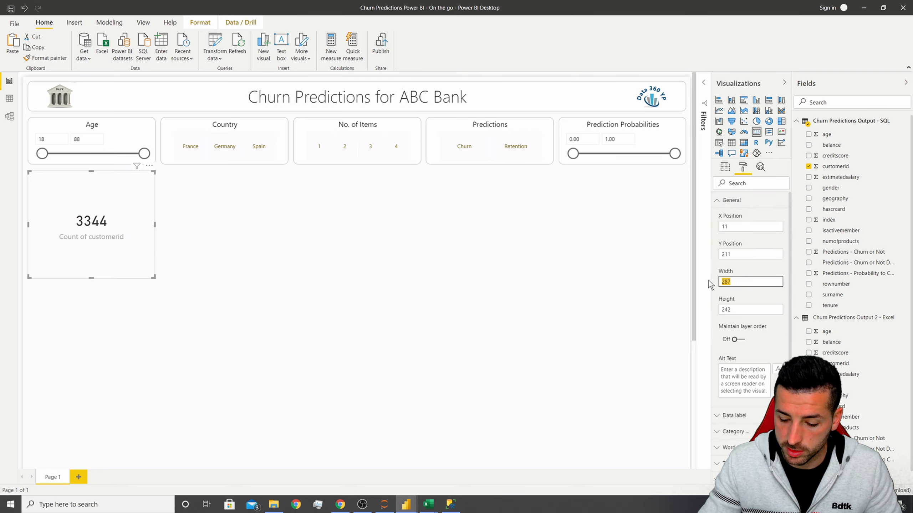
text(269)
key(Tab)
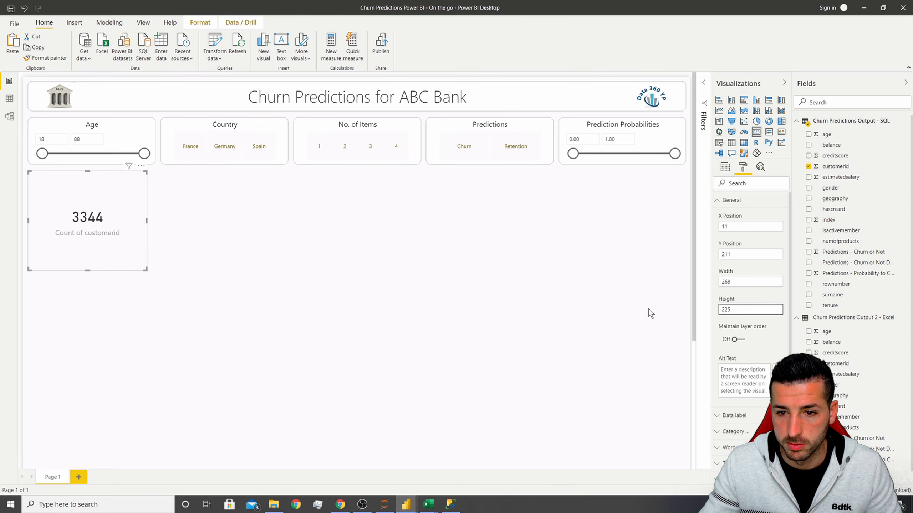
Compare the card with the New Customers card in the finished reference report.
click(407, 504)
click(353, 467)
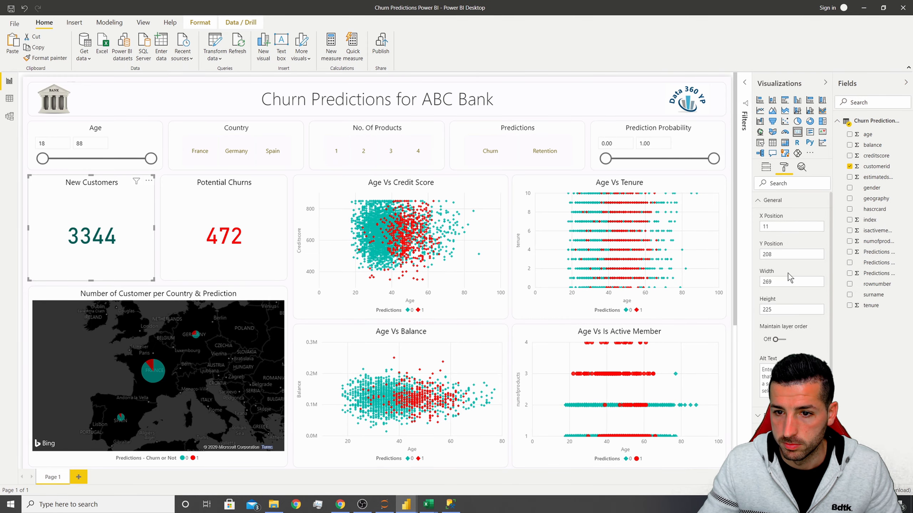
click(406, 505)
click(438, 481)
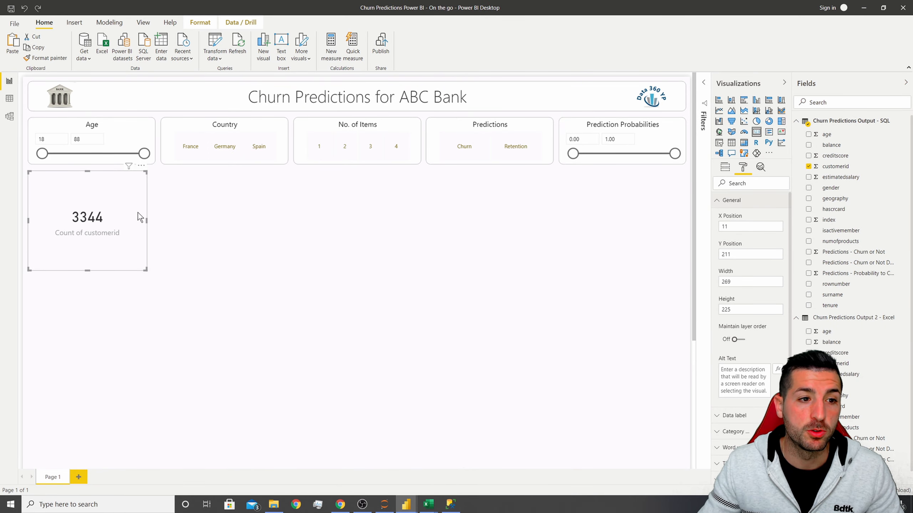
Copy the Country slicer's formatting onto the card with Format Painter.
click(179, 121)
click(46, 58)
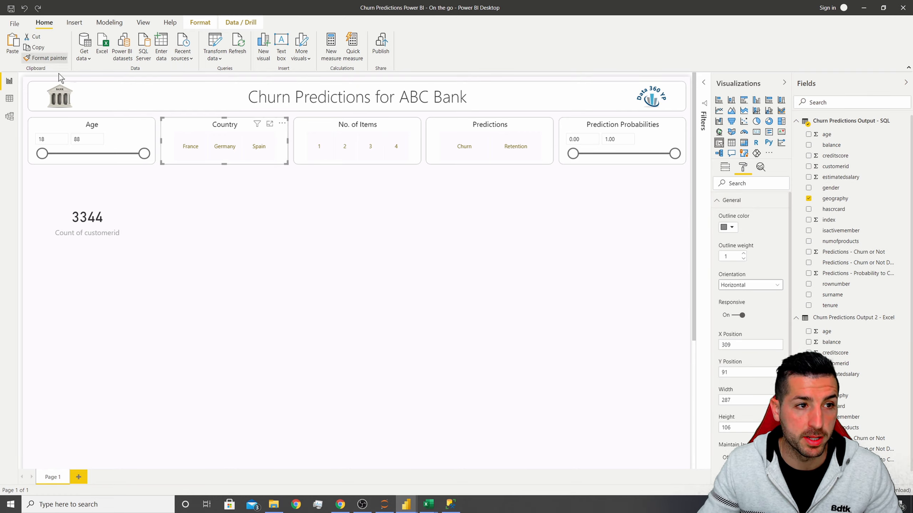
click(126, 190)
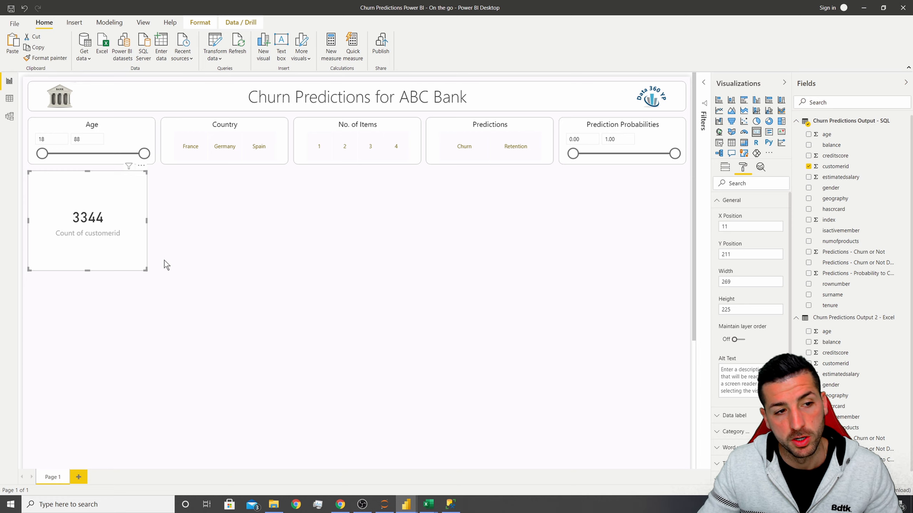
click(227, 240)
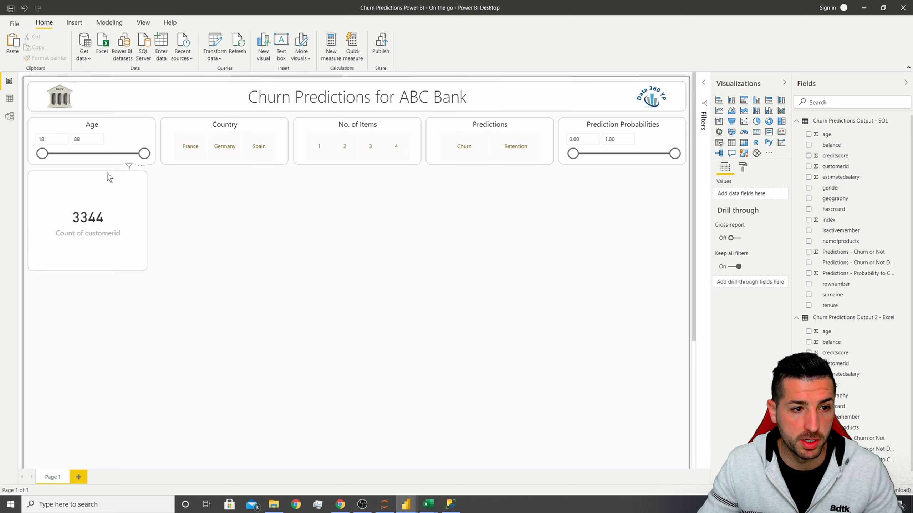
click(108, 186)
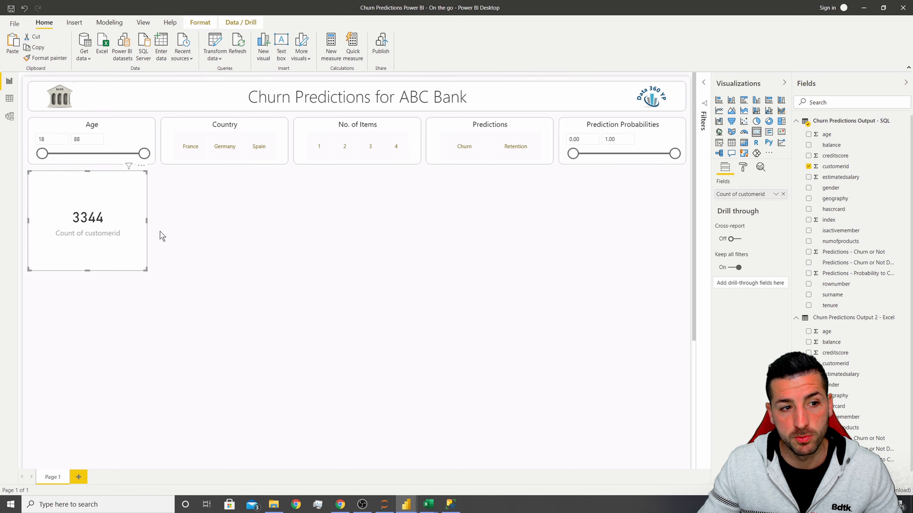
Turn off the card's category label.
click(742, 167)
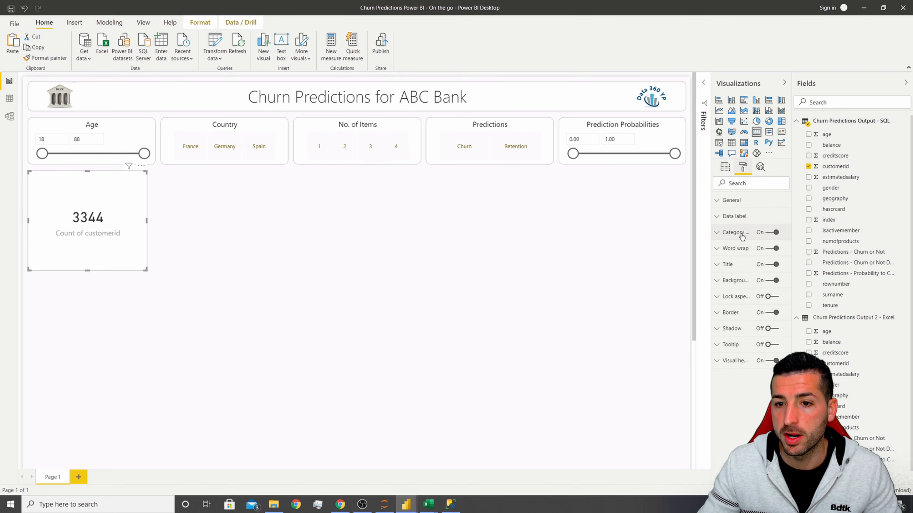
drag(711, 256, 682, 257)
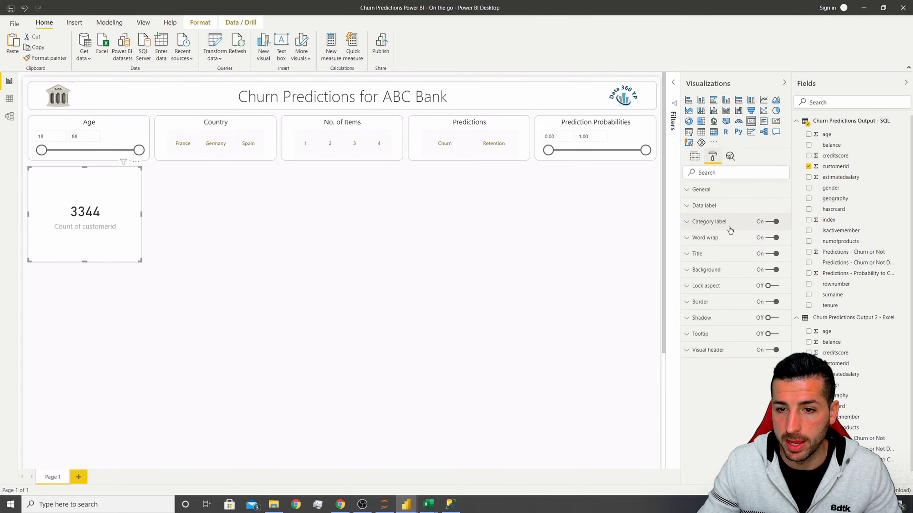
click(776, 222)
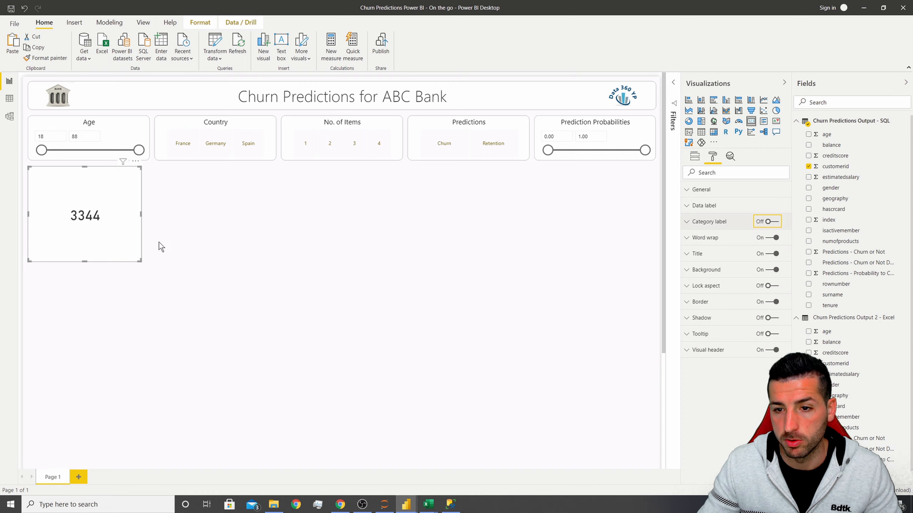
Turn on a card title reading New Customers.
click(704, 254)
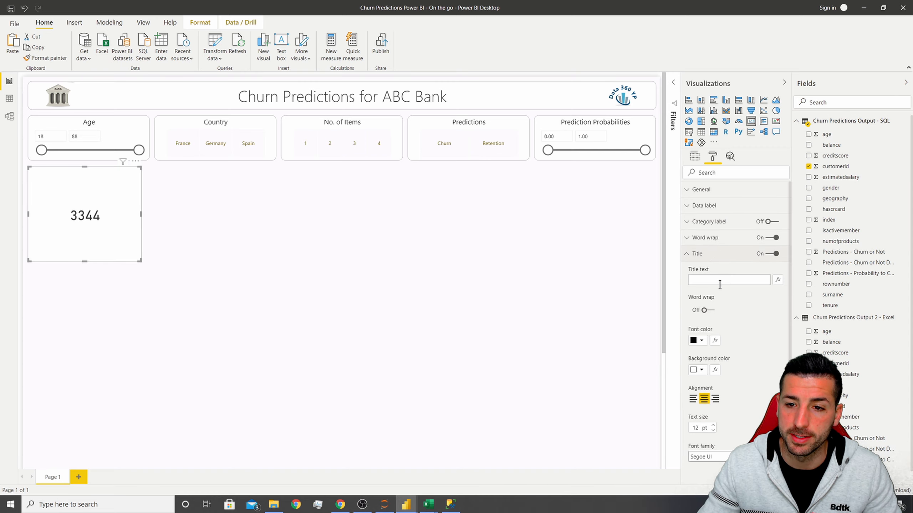
click(710, 280)
text(New Customers)
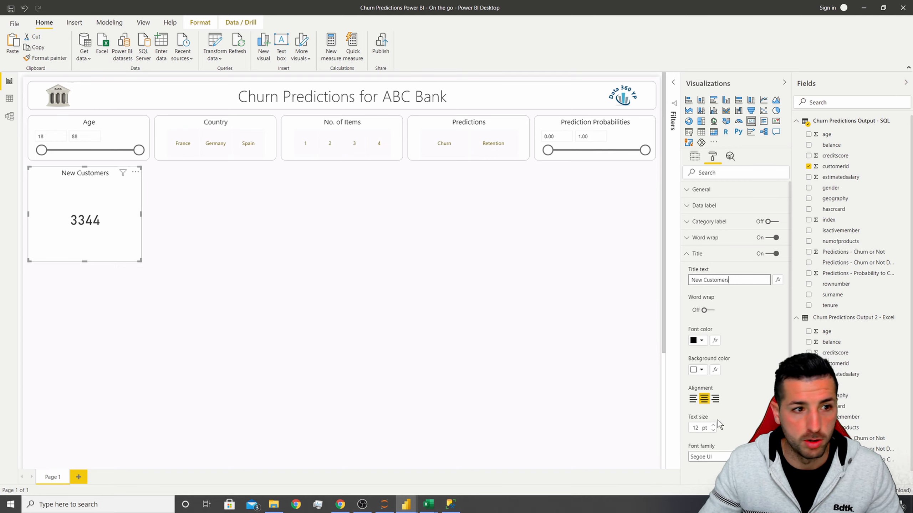
Set the card's data label colour to dark teal and its text size to 37 pt.
click(721, 253)
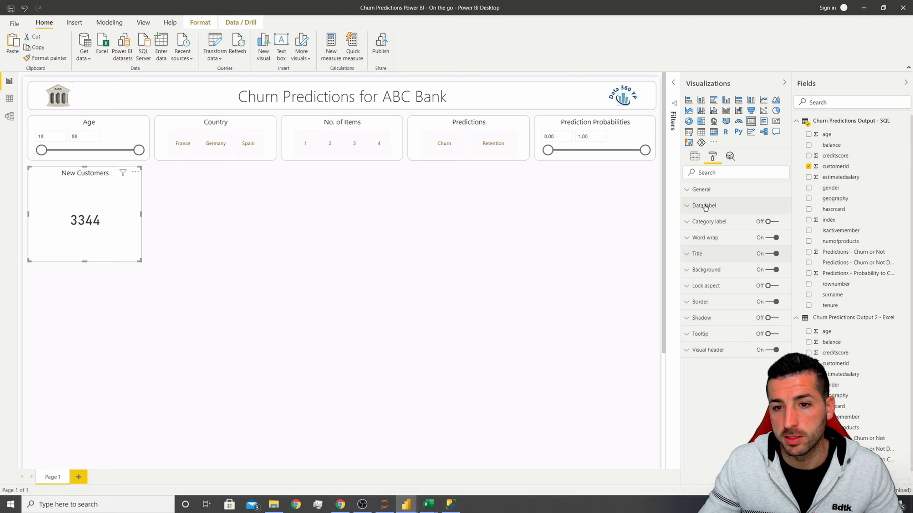
click(705, 206)
click(699, 233)
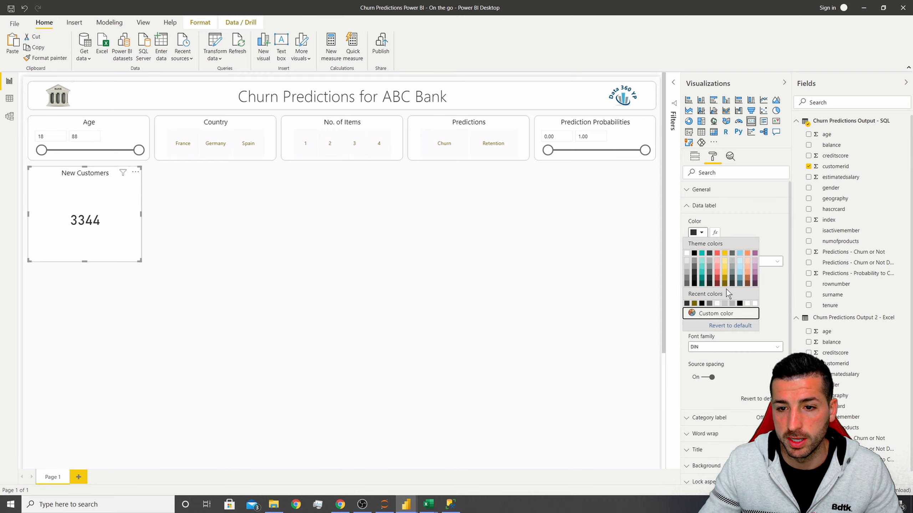
click(701, 284)
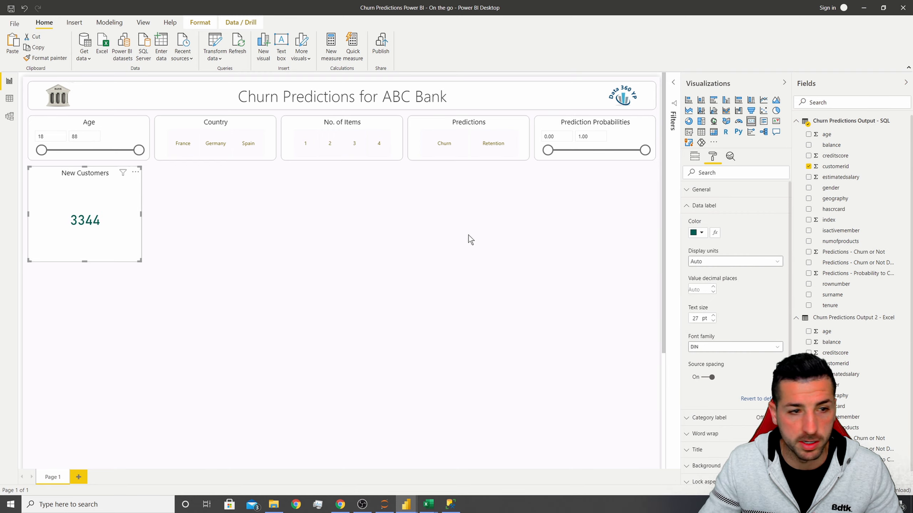
click(713, 316)
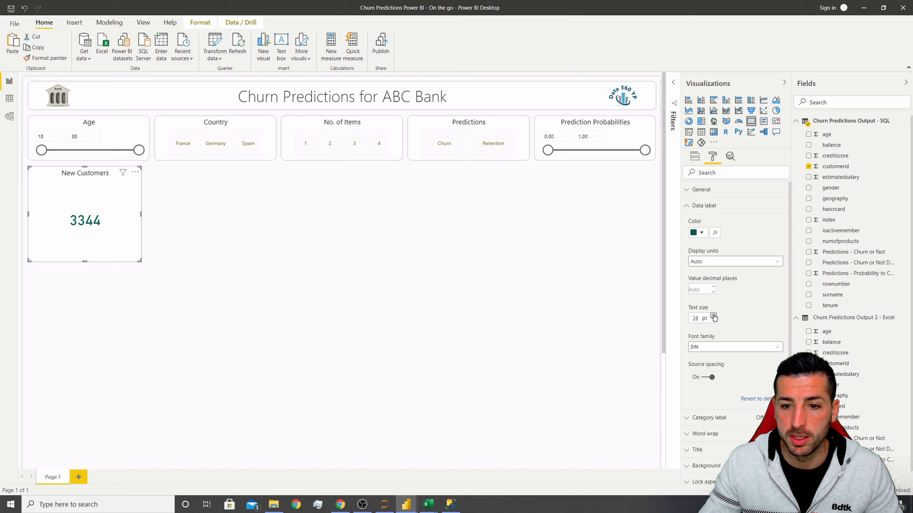
click(714, 315)
click(713, 316)
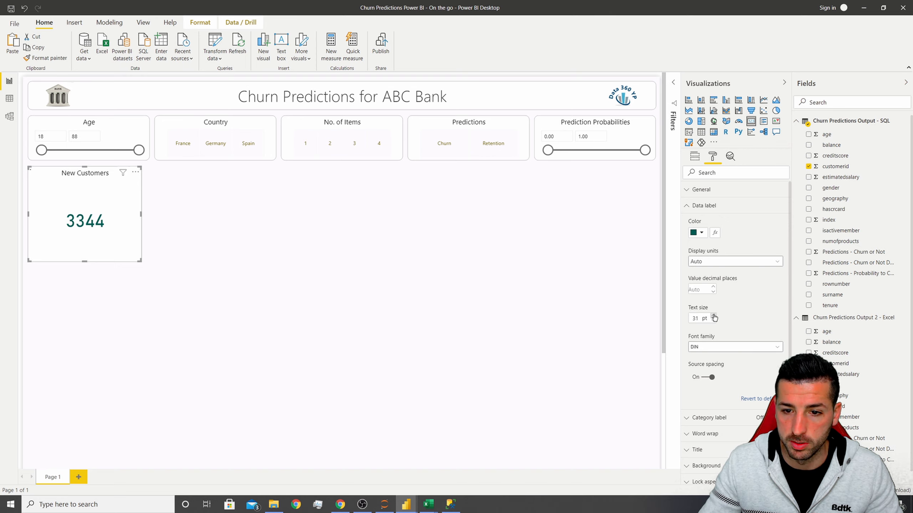
click(714, 315)
click(714, 315)
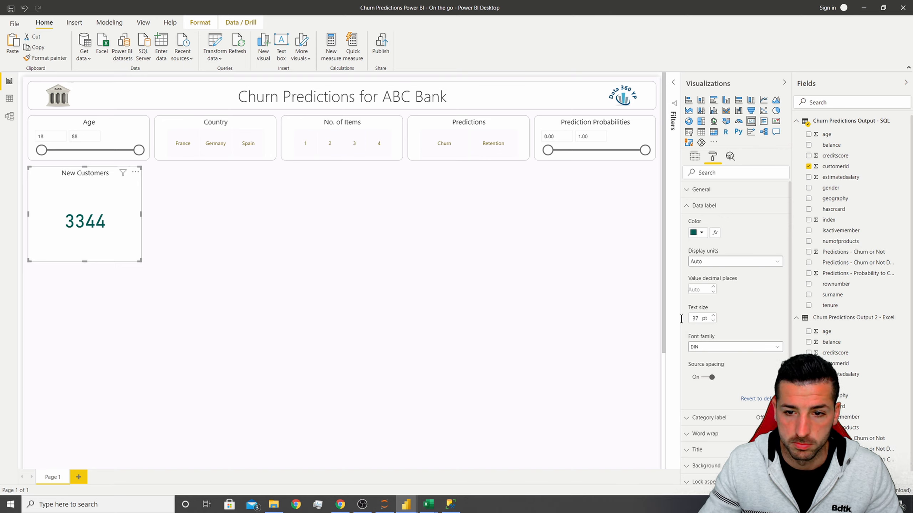
click(240, 223)
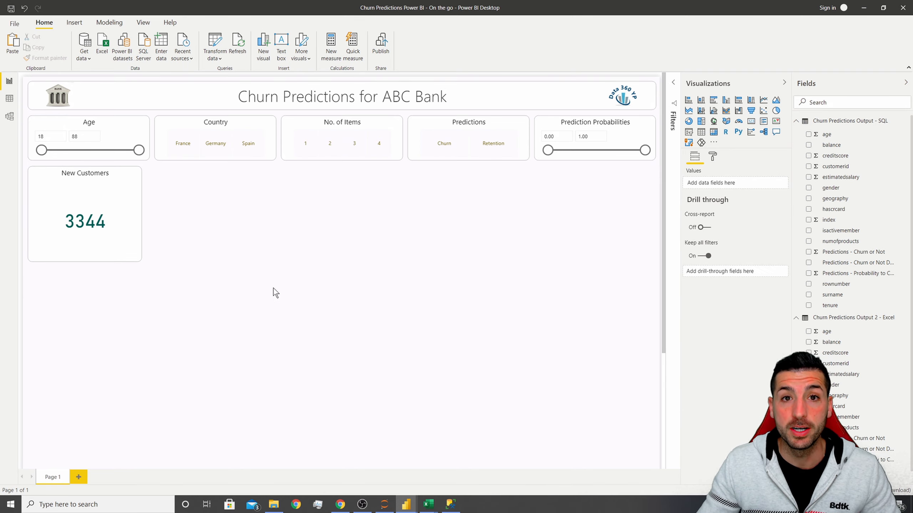
Duplicate the New Customers card and place the copy to its right.
click(138, 200)
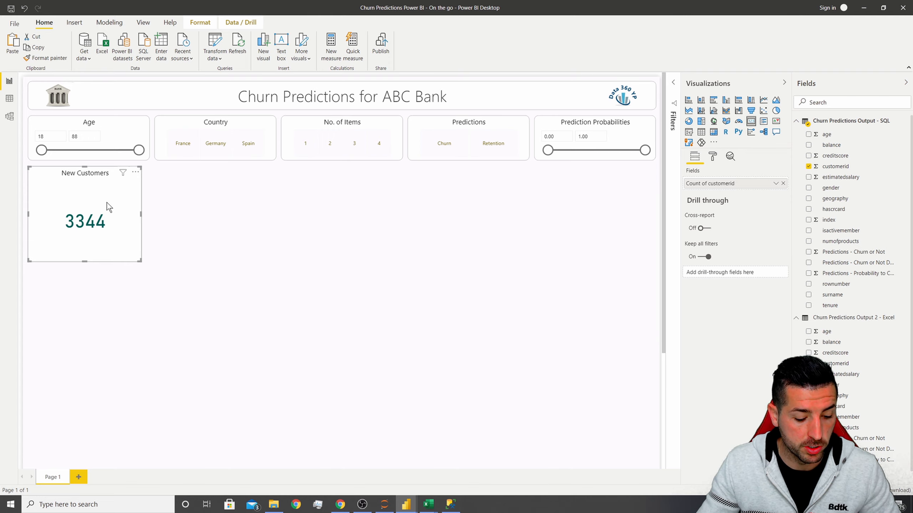
key(ctrl+c)
key(ctrl+v)
drag(110, 181, 197, 179)
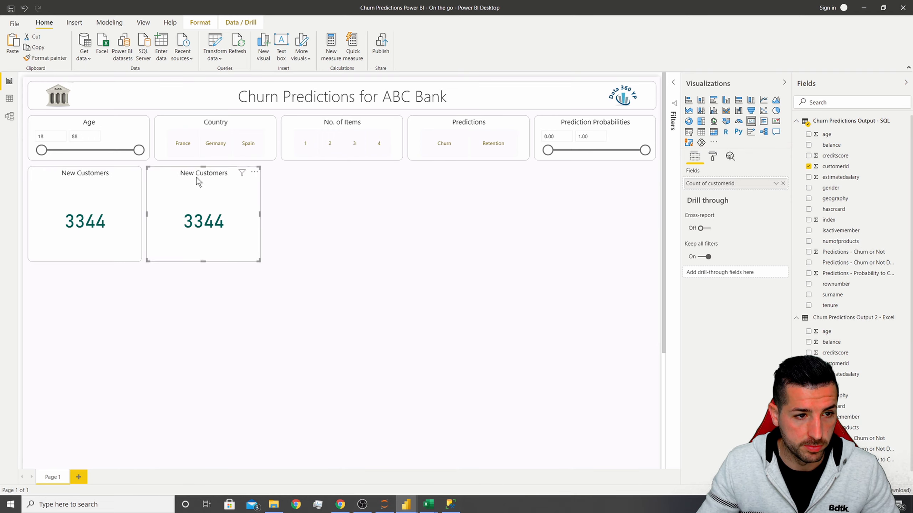
Retitle the copied card as Potential Churns.
click(715, 158)
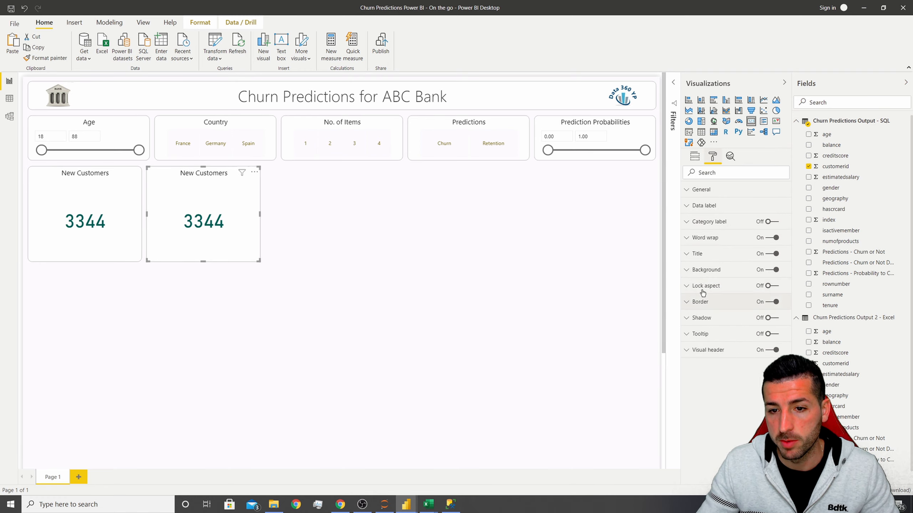
click(711, 257)
triple_click(718, 279)
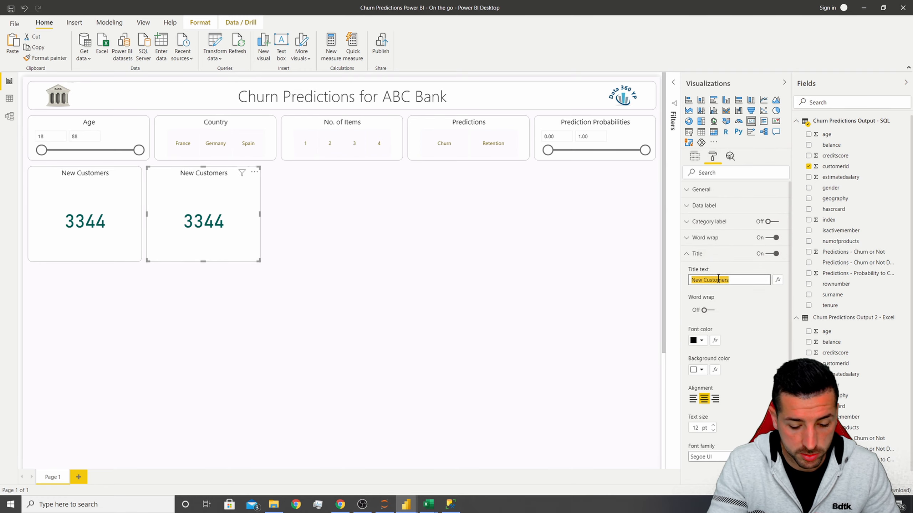
text(Potential)
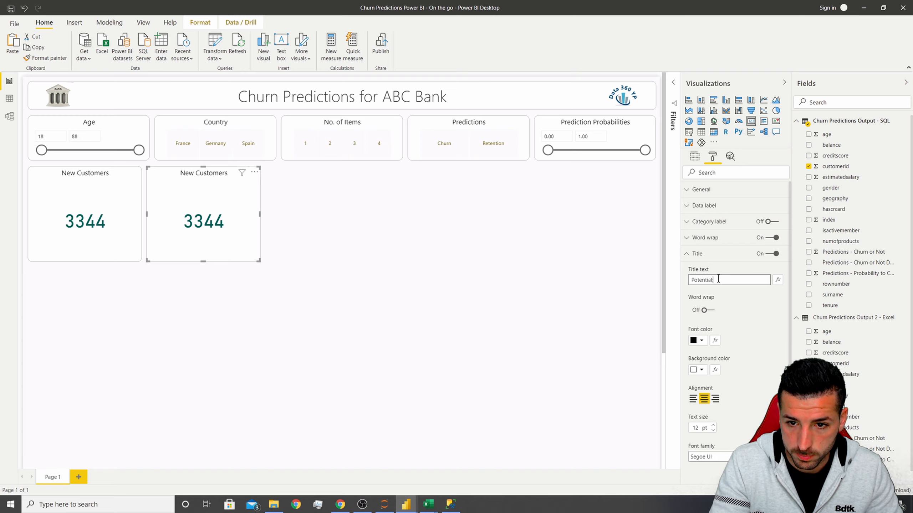
text( Churns)
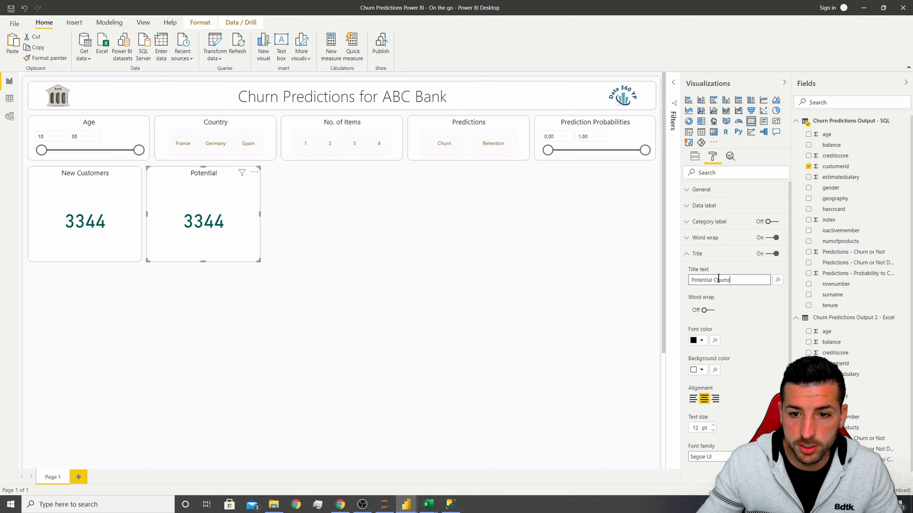
Filter the Potential Churns card to show only Predictions - Churn or Not equal to 1 using basic filtering.
click(672, 94)
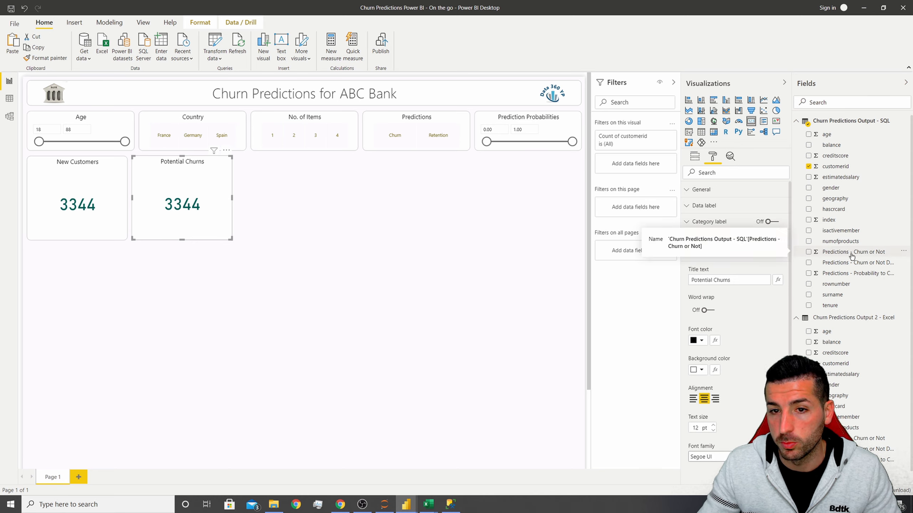
drag(872, 254, 652, 169)
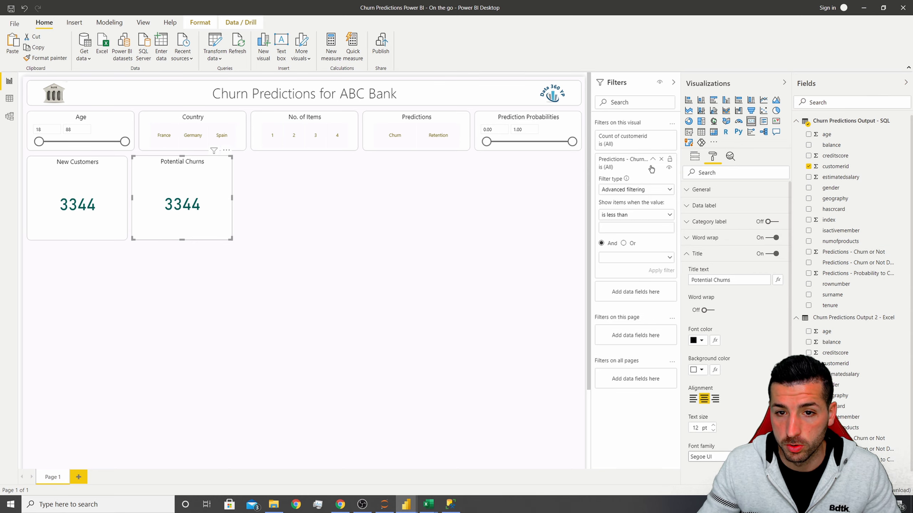
click(647, 194)
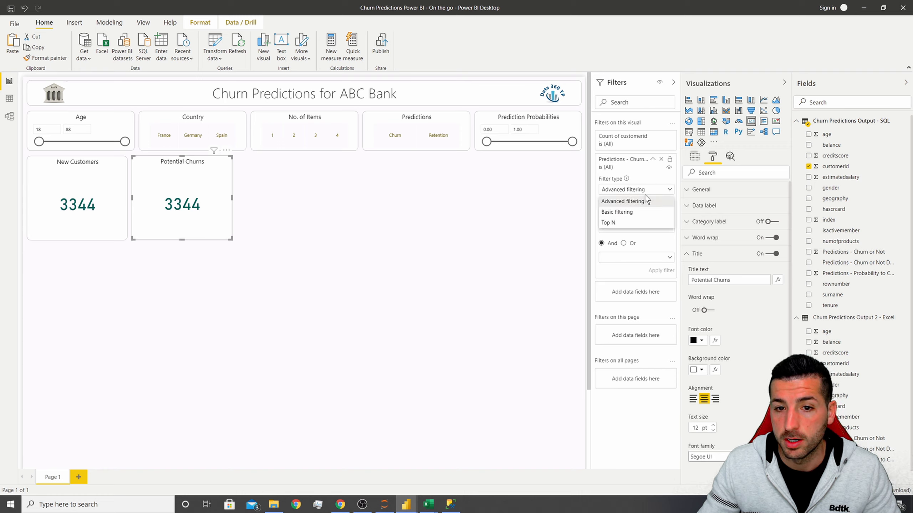
click(627, 213)
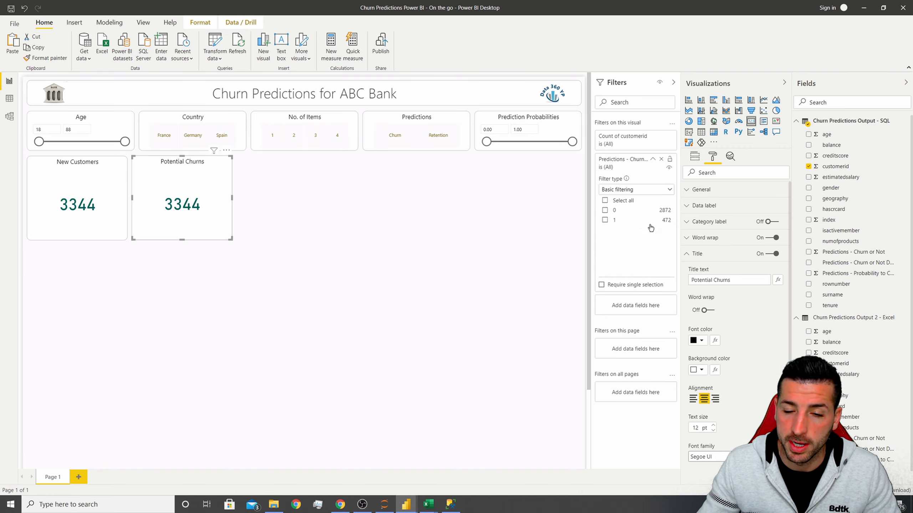
click(605, 220)
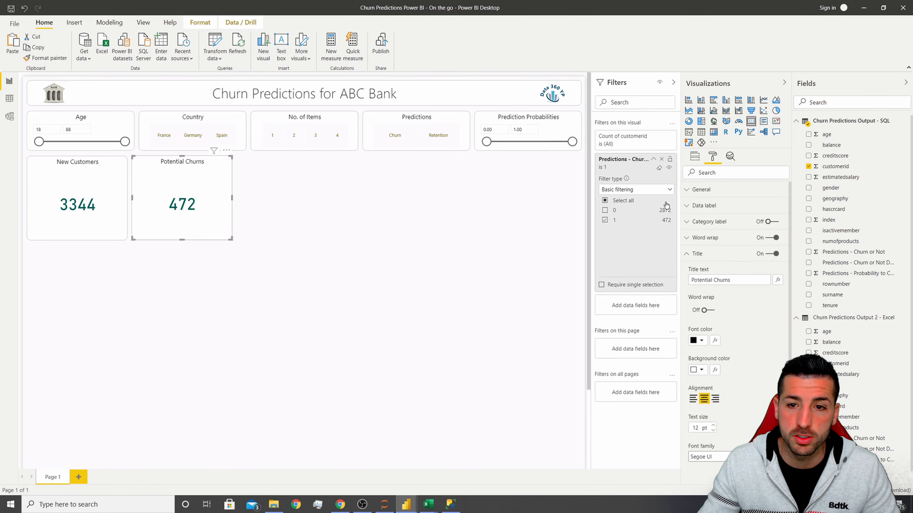
click(673, 84)
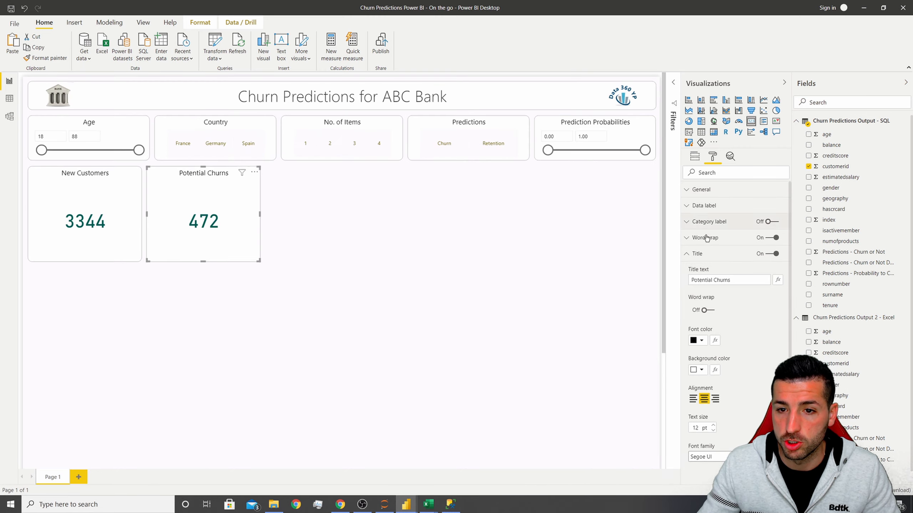
Set the Potential Churns card's data label colour to red and its text size to 40 pt.
click(703, 206)
click(701, 233)
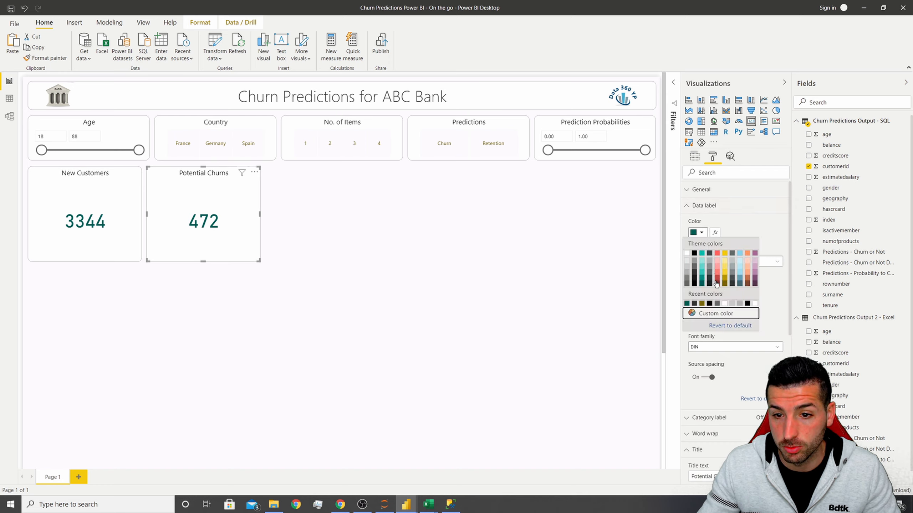
click(712, 313)
click(690, 277)
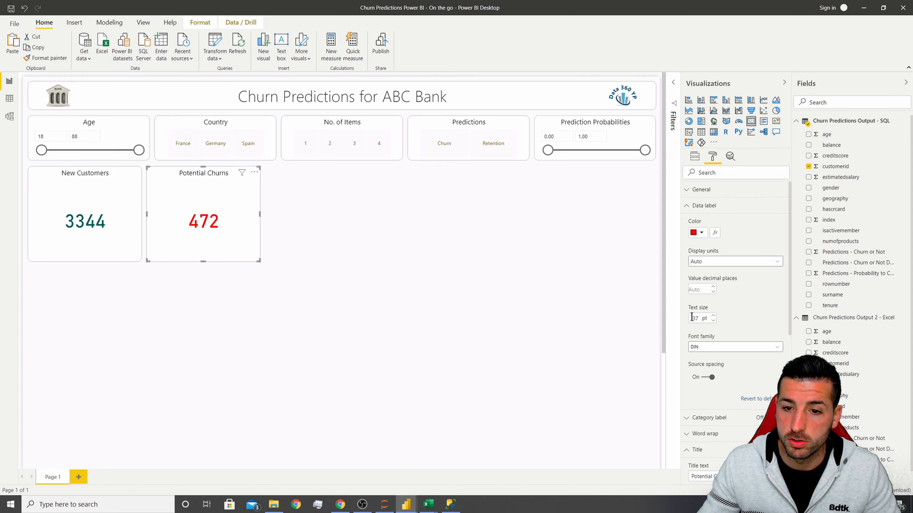
drag(700, 319, 677, 320)
text(40)
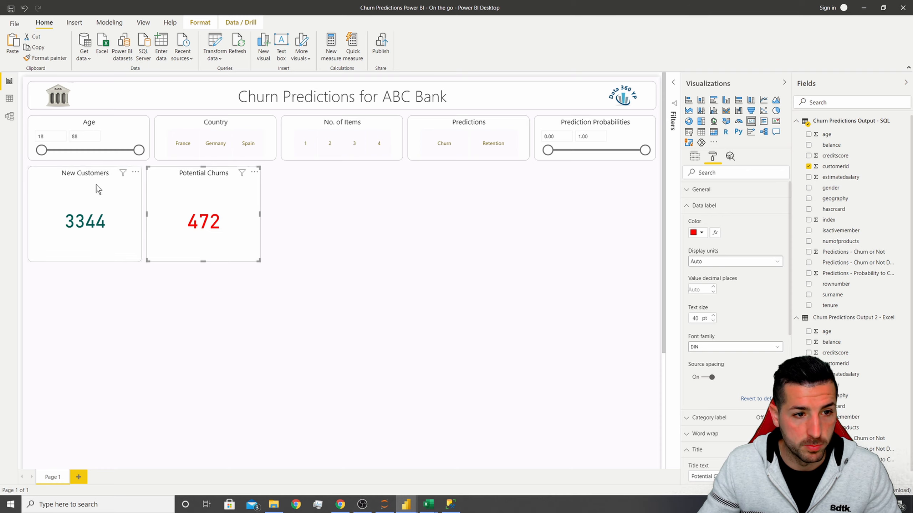
Set the New Customers card's data label text size to 40 pt.
click(78, 187)
drag(700, 319, 679, 320)
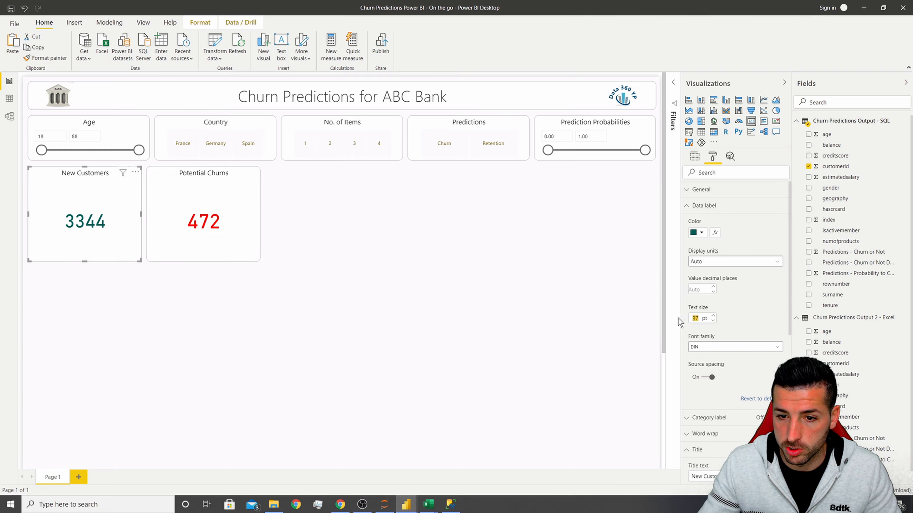
text(40)
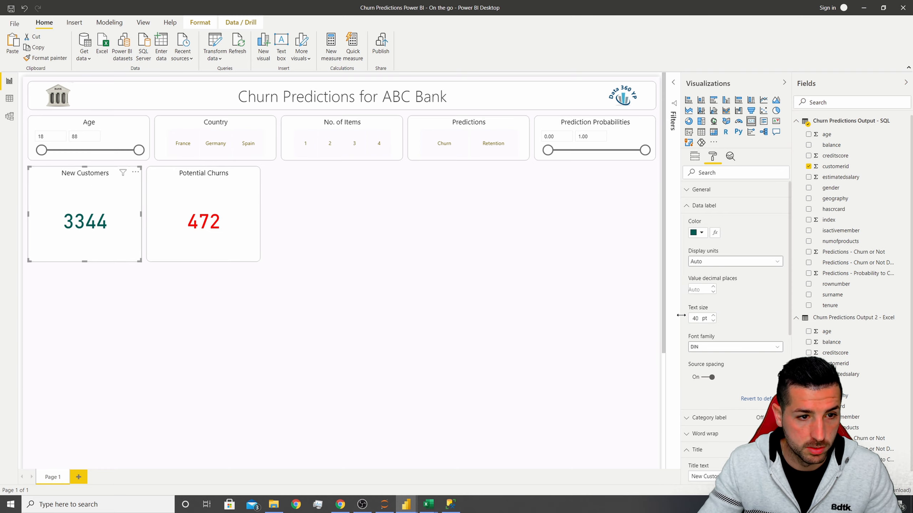
click(370, 286)
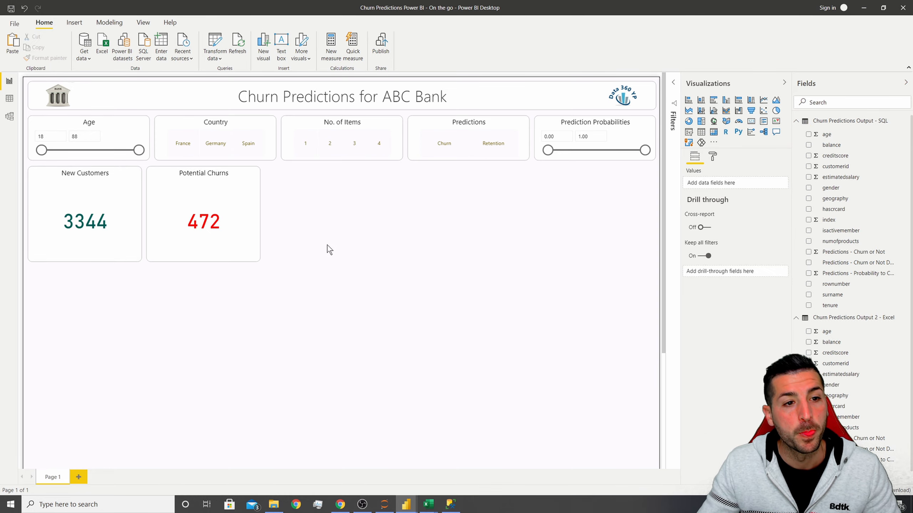
Review the finished reference report and the notebook's decision tree and feature importance results.
click(392, 478)
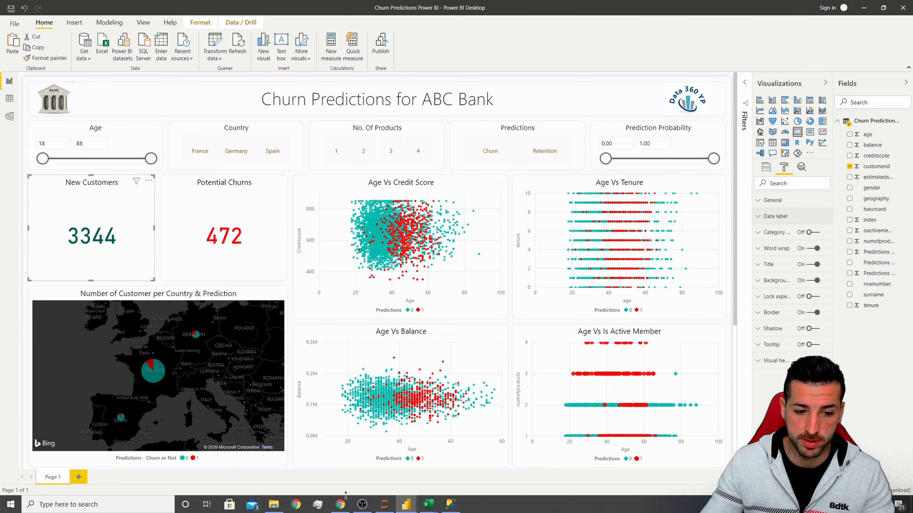
click(344, 507)
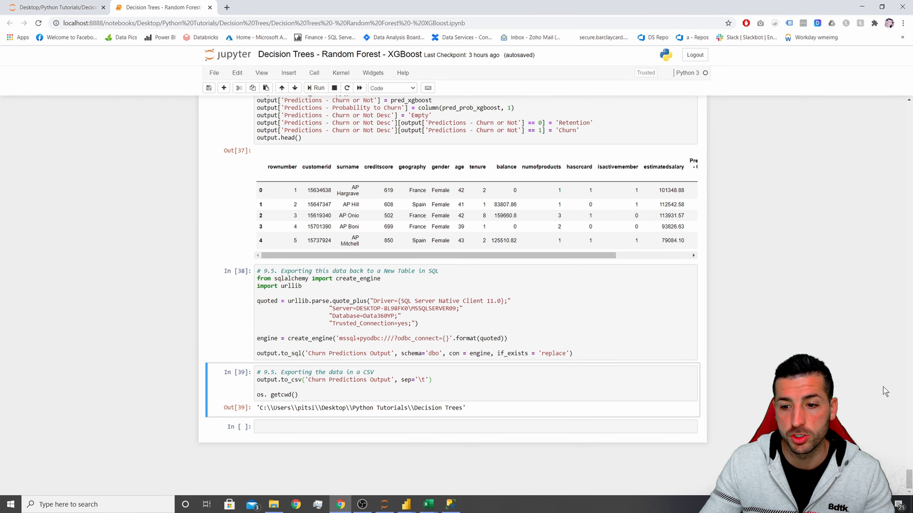
drag(909, 486, 906, 270)
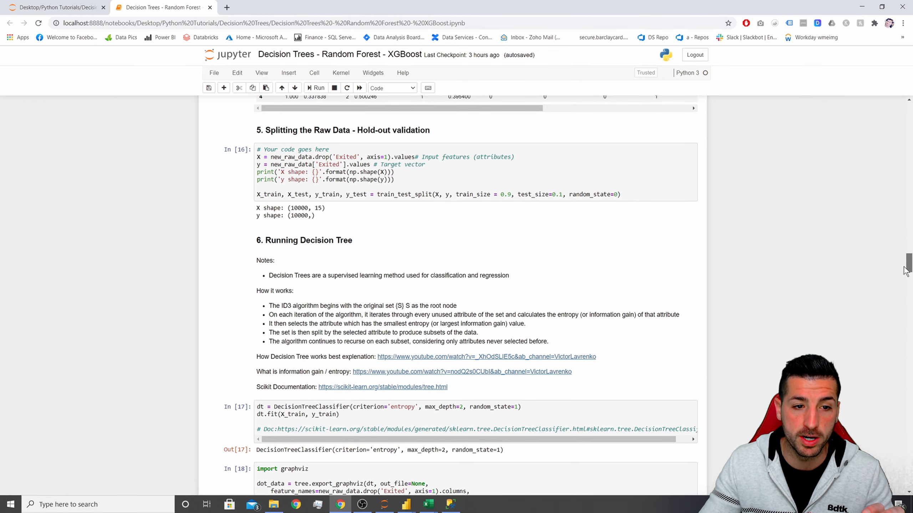
scroll(688, 352, down, 15)
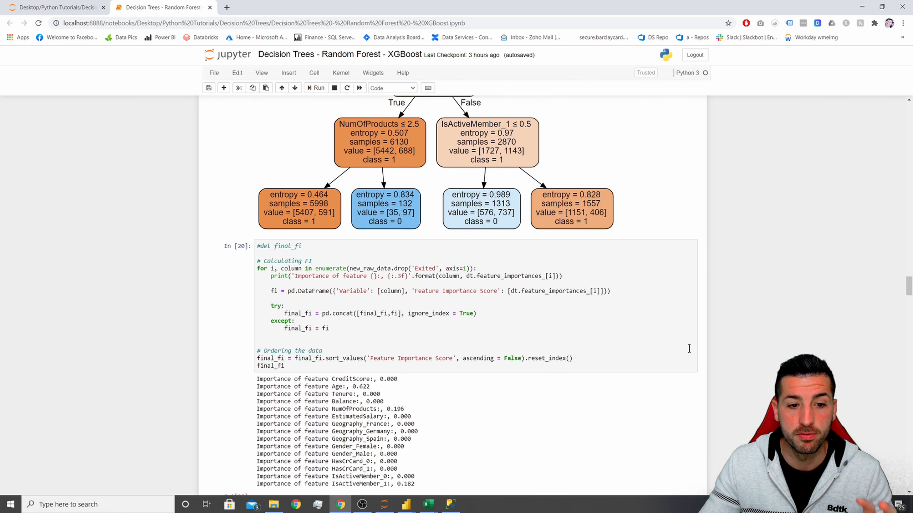
scroll(689, 350, down, 7)
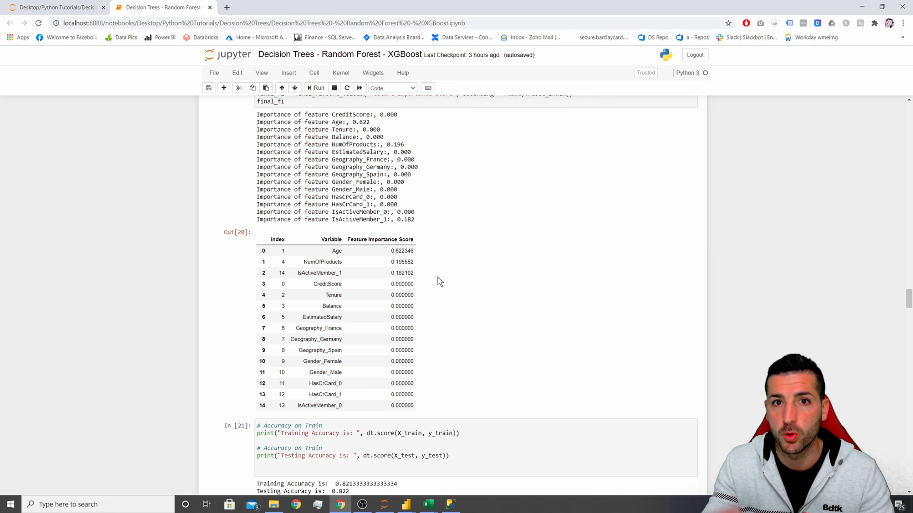
scroll(437, 276, up, 5)
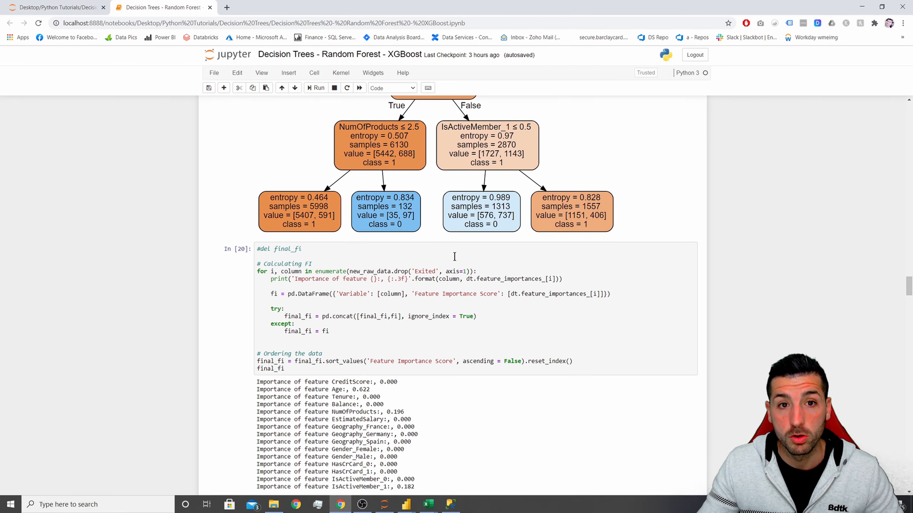
scroll(454, 256, up, 4)
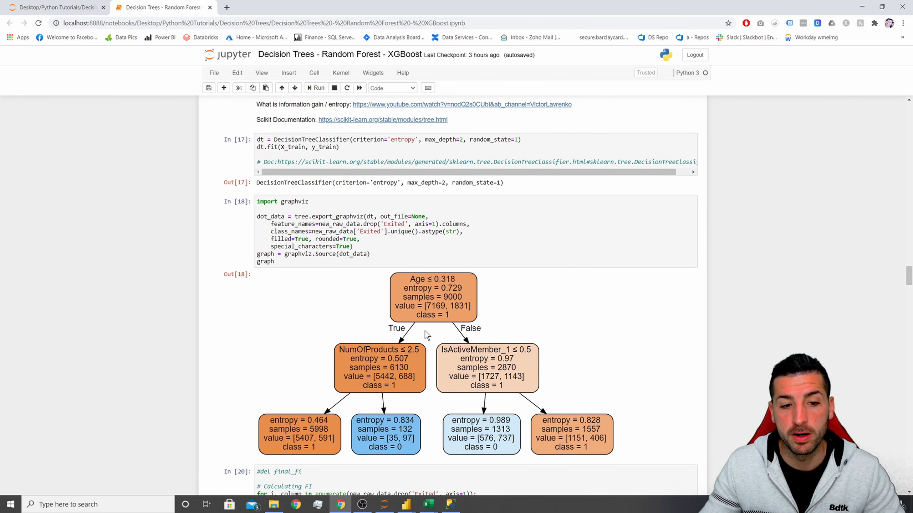
scroll(425, 331, down, 4)
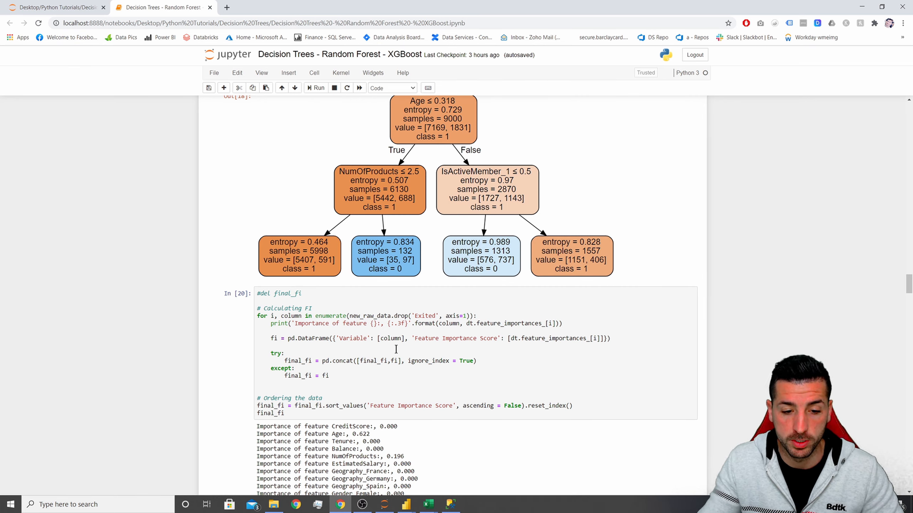
scroll(448, 384, down, 3)
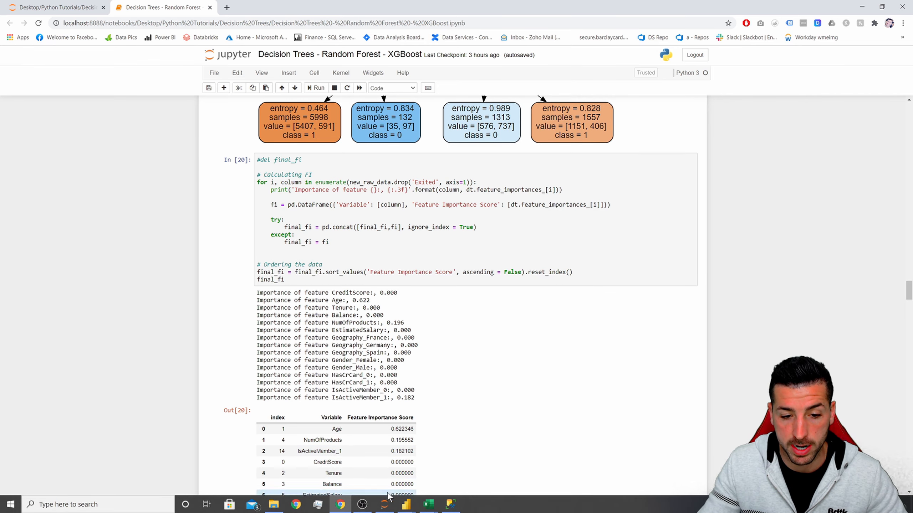
Return to the working report and insert a scatter chart beside the Potential Churns card.
mouse_move(406, 504)
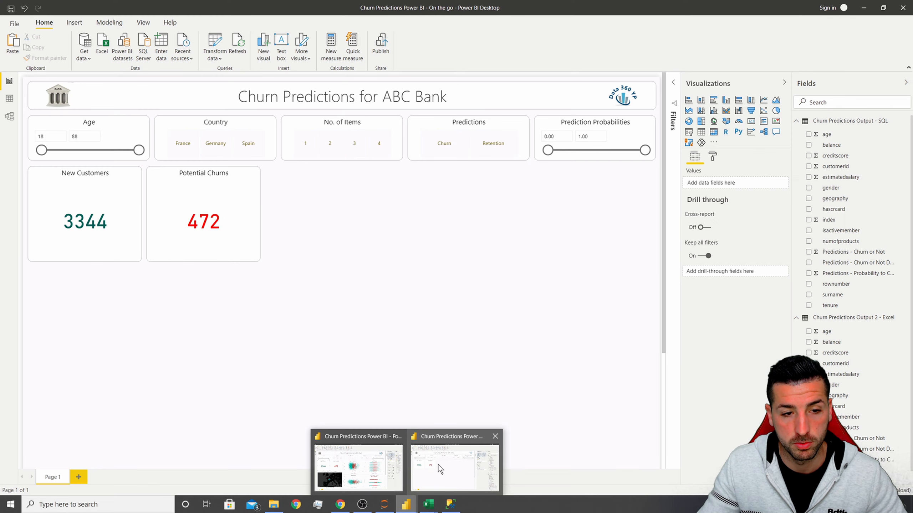
click(438, 465)
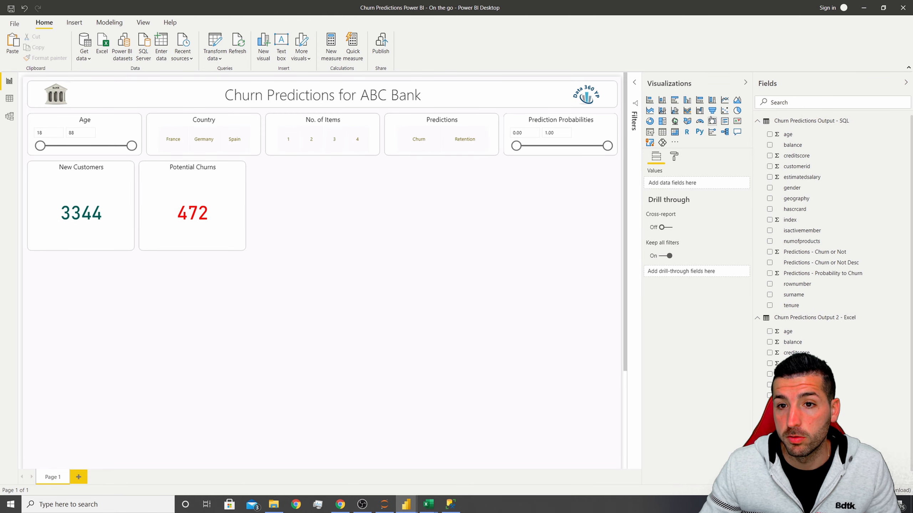
click(724, 110)
drag(116, 290, 340, 189)
drag(360, 251, 402, 301)
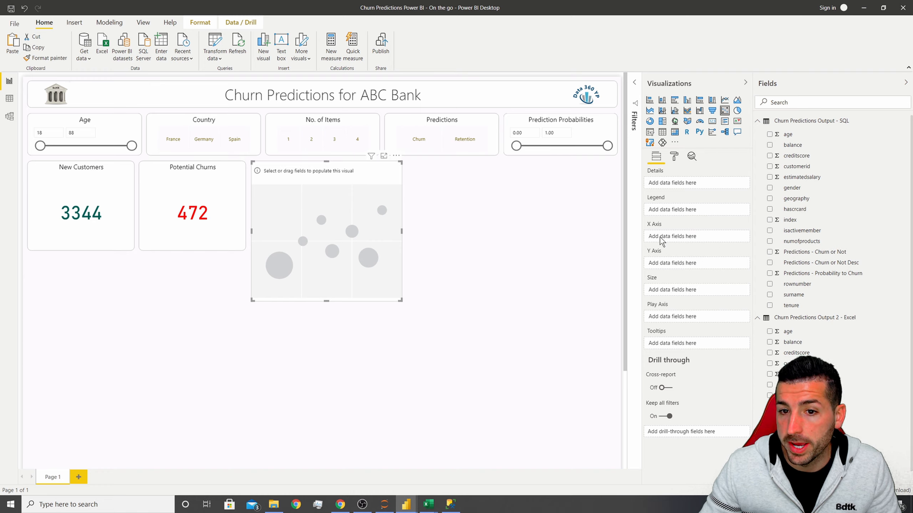
click(760, 319)
Plot age on the X axis, creditscore on the Y axis, Predictions - Churn or Not as legend and customerid as details, then widen the chart.
drag(787, 134, 681, 239)
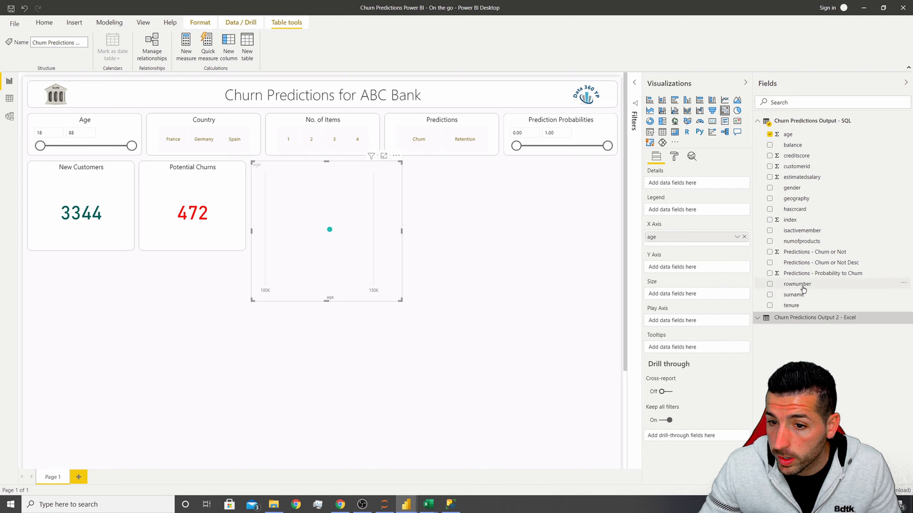
drag(793, 156, 684, 271)
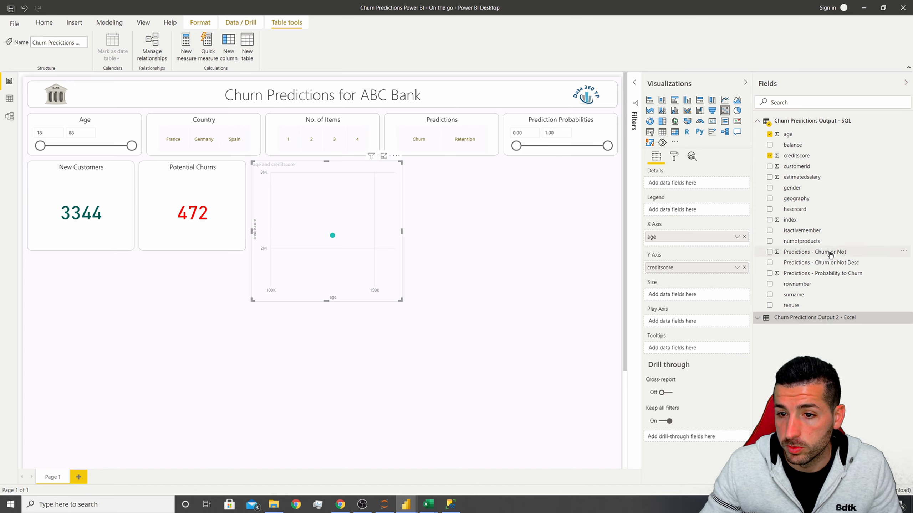
drag(829, 253, 703, 210)
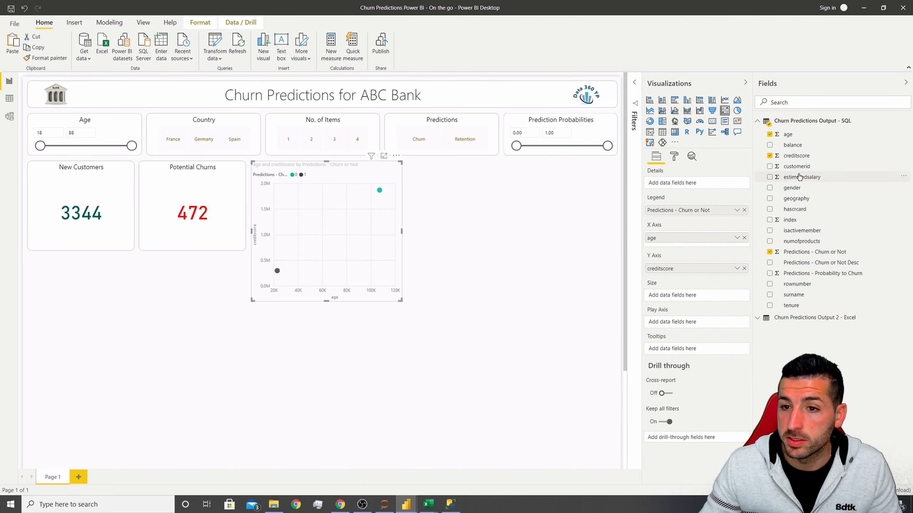
drag(802, 168, 684, 184)
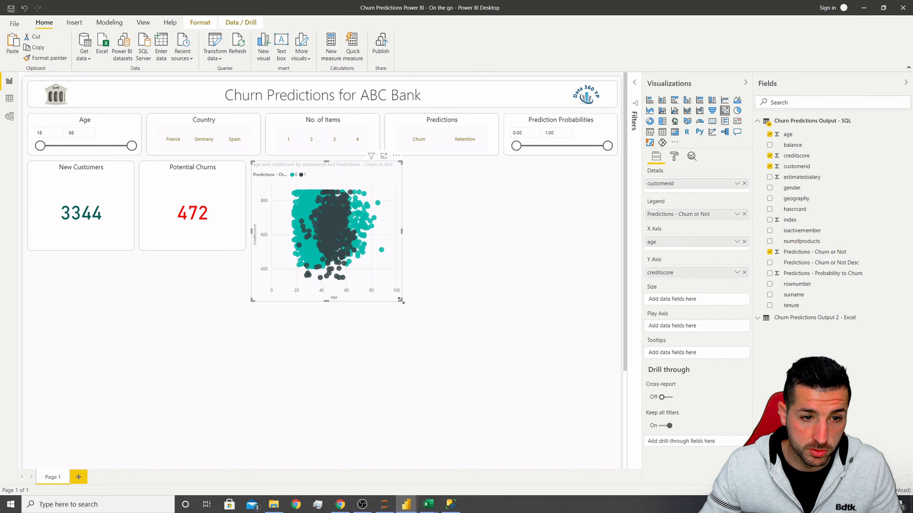
drag(400, 300, 426, 305)
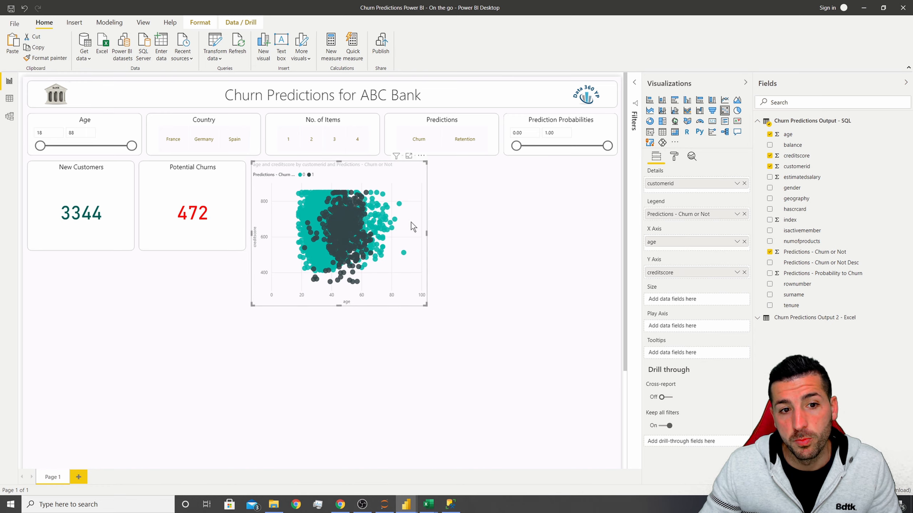
Set the scatter chart's marker size to -11.
click(675, 158)
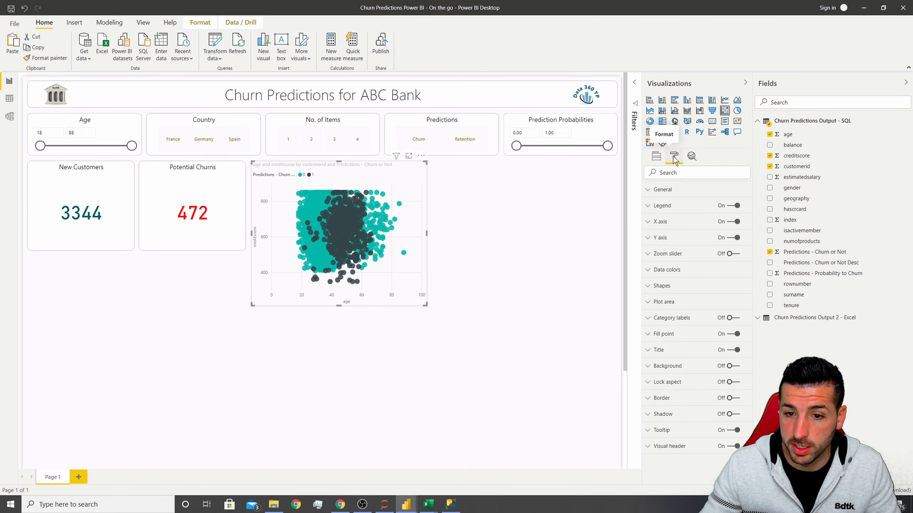
click(670, 287)
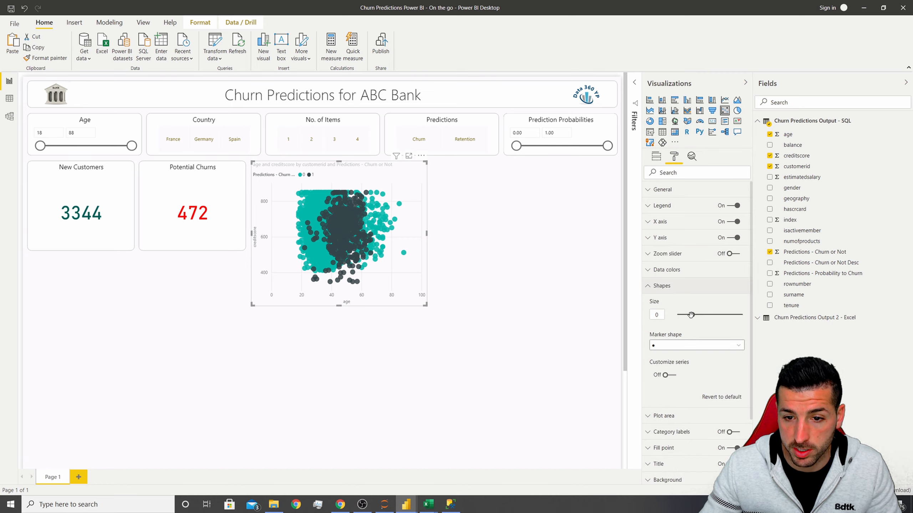
drag(691, 315, 686, 315)
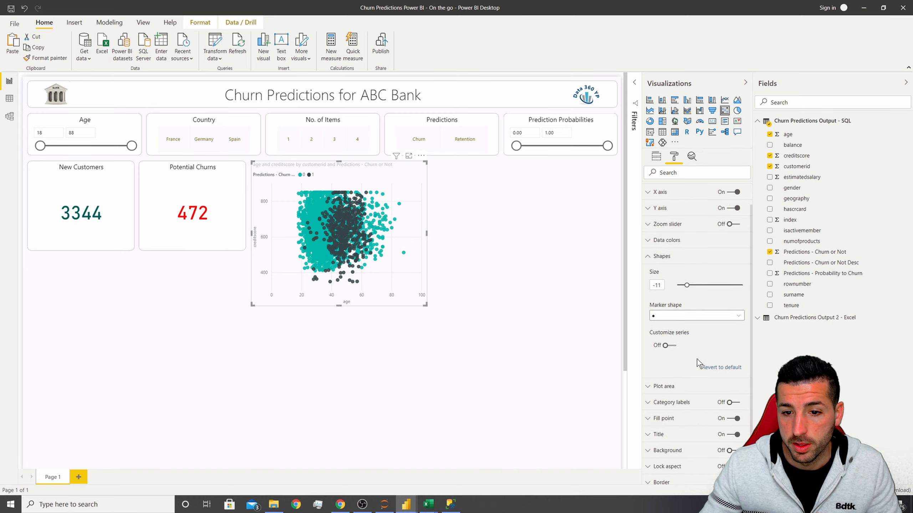
Turn on Customize series in the scatter chart's shape settings.
scroll(697, 359, down, 1)
click(666, 331)
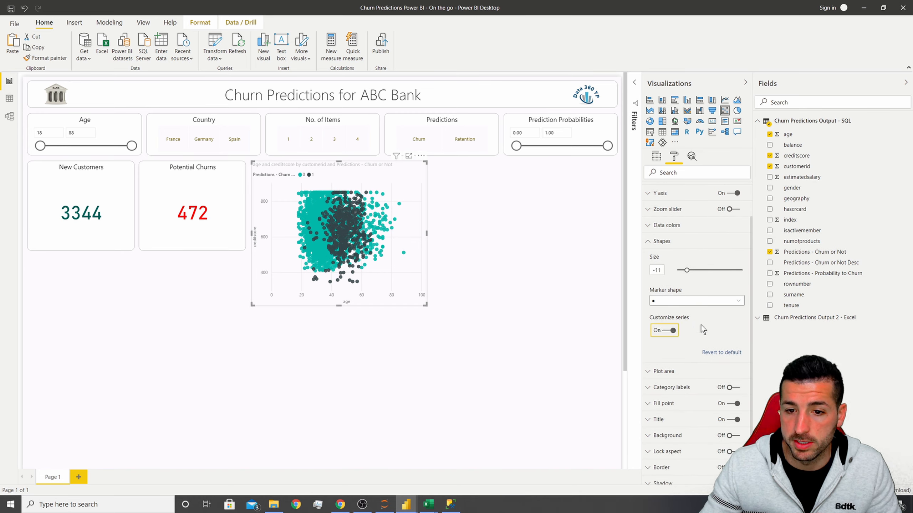
scroll(663, 327, down, 1)
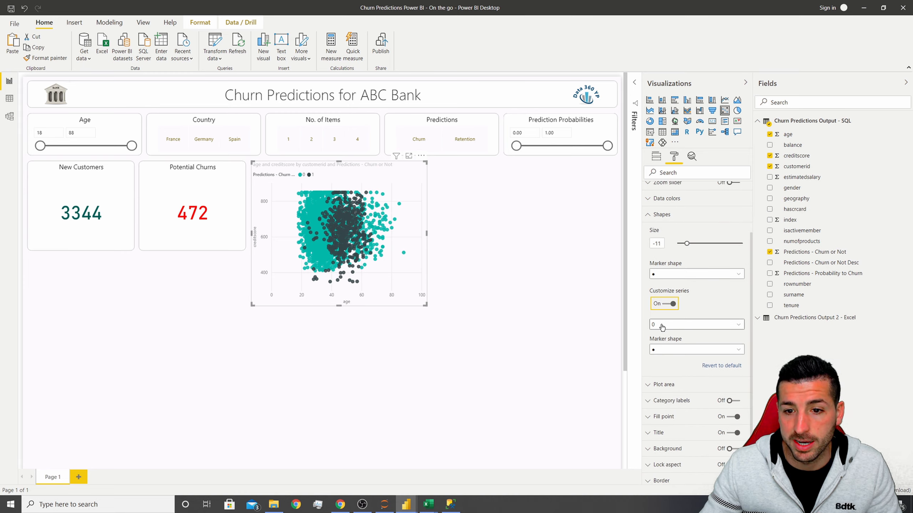
scroll(663, 328, down, 1)
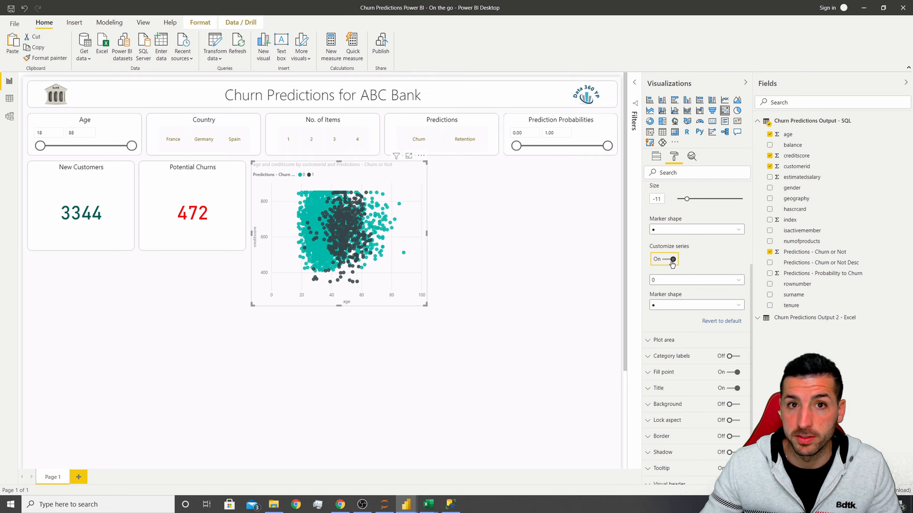
Set the marker shape for series 1 of the scatter chart to a diamond.
click(660, 306)
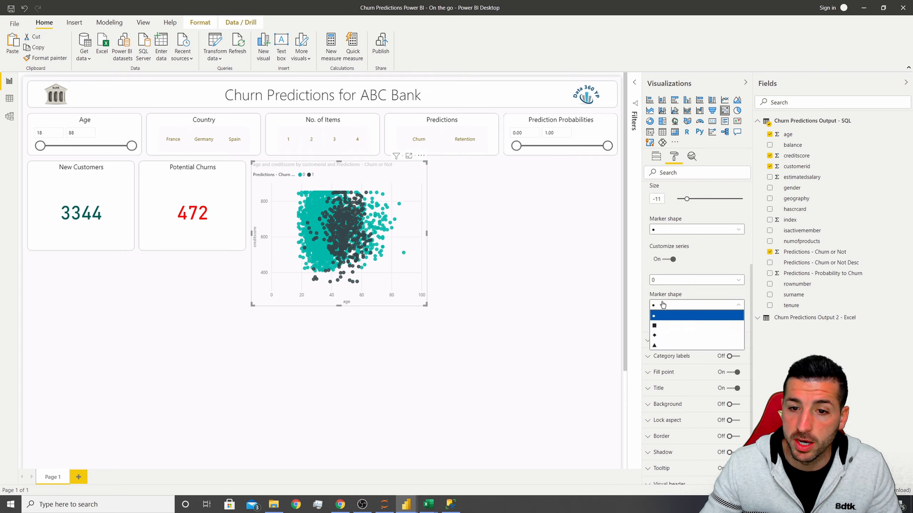
click(670, 297)
click(669, 281)
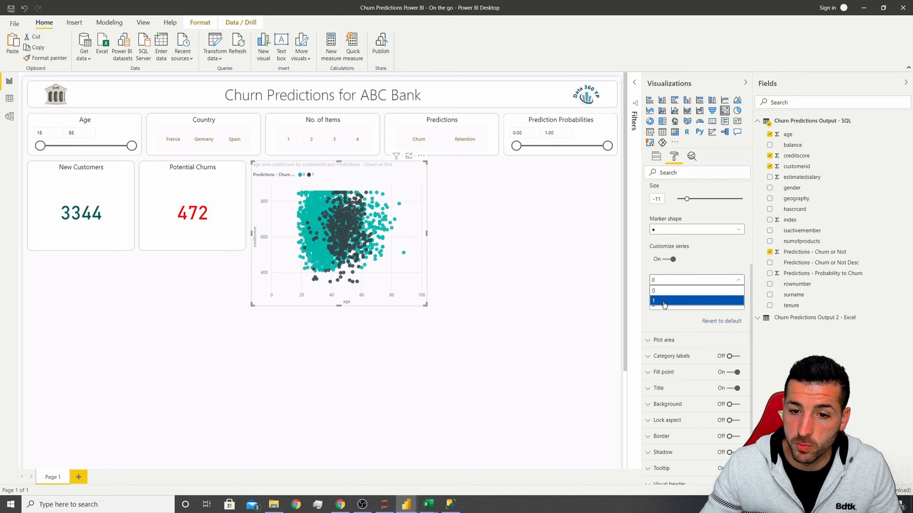
click(663, 301)
click(658, 306)
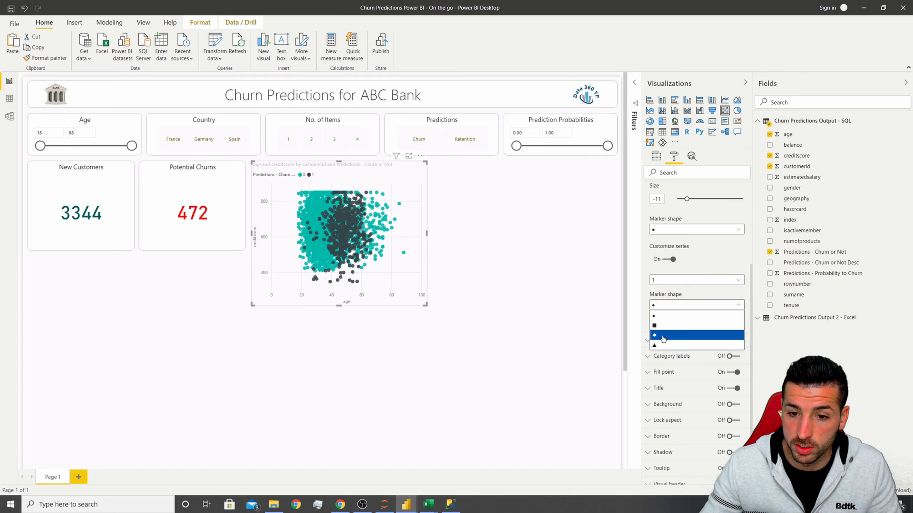
click(664, 335)
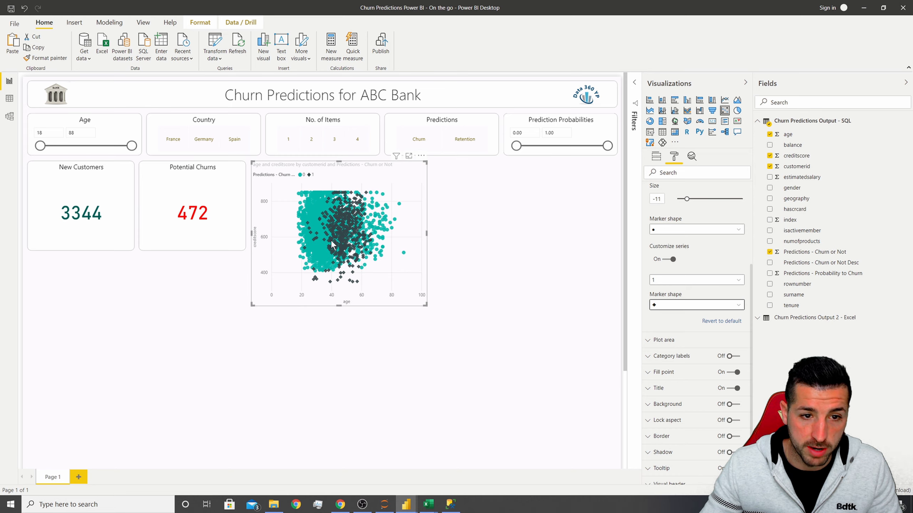
Change the data color of series 1 in the scatter chart to red.
scroll(665, 273, up, 3)
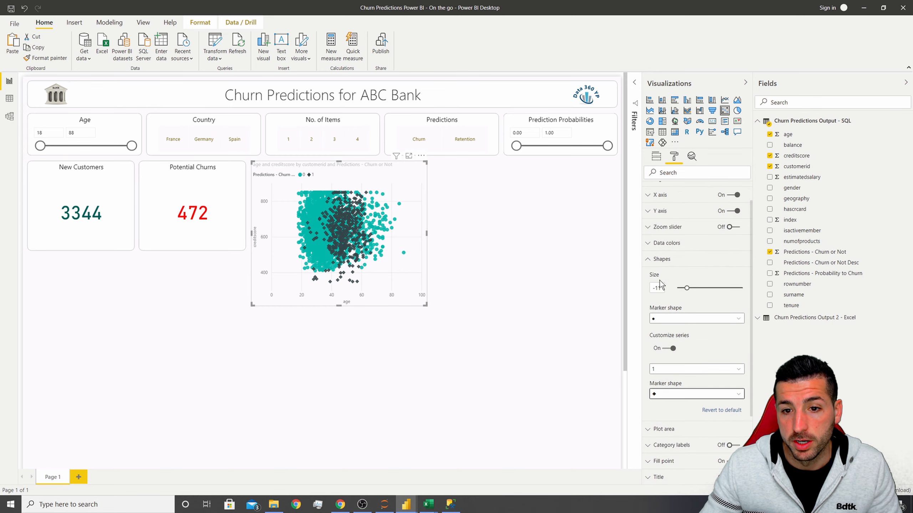
click(661, 260)
click(667, 270)
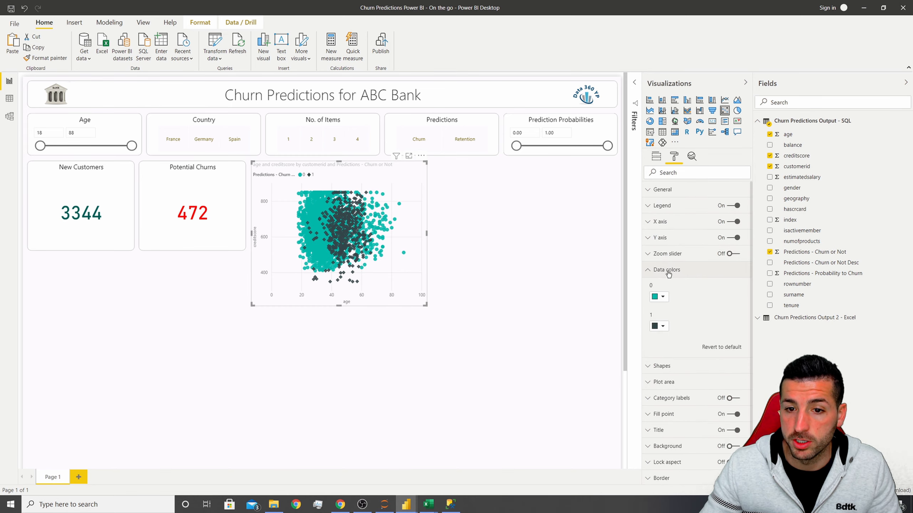
click(662, 297)
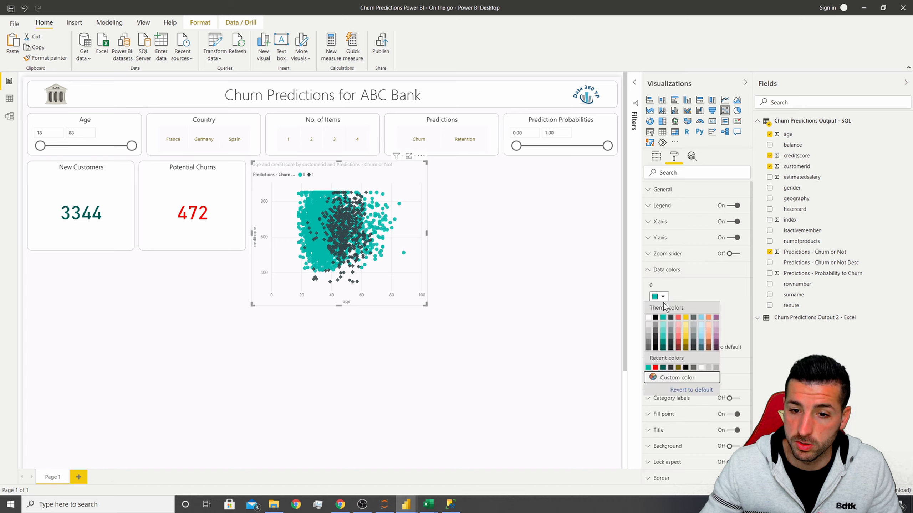
click(680, 303)
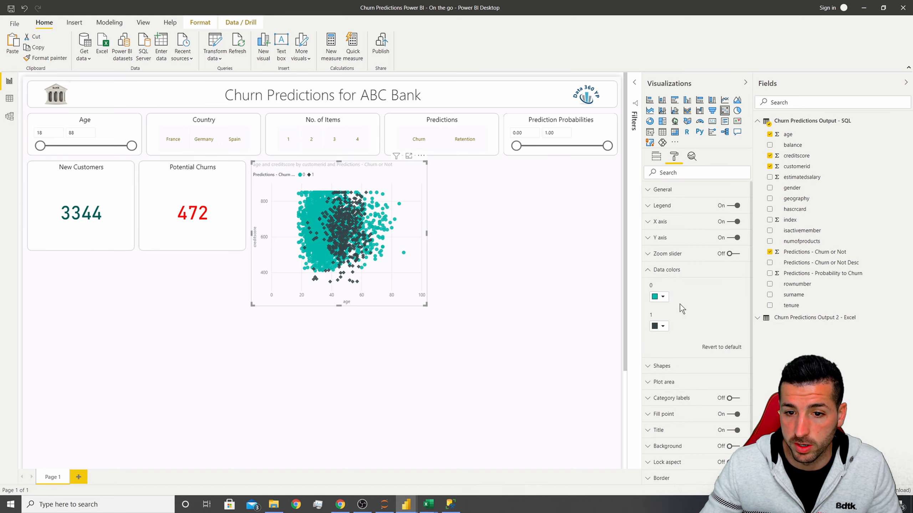
click(663, 327)
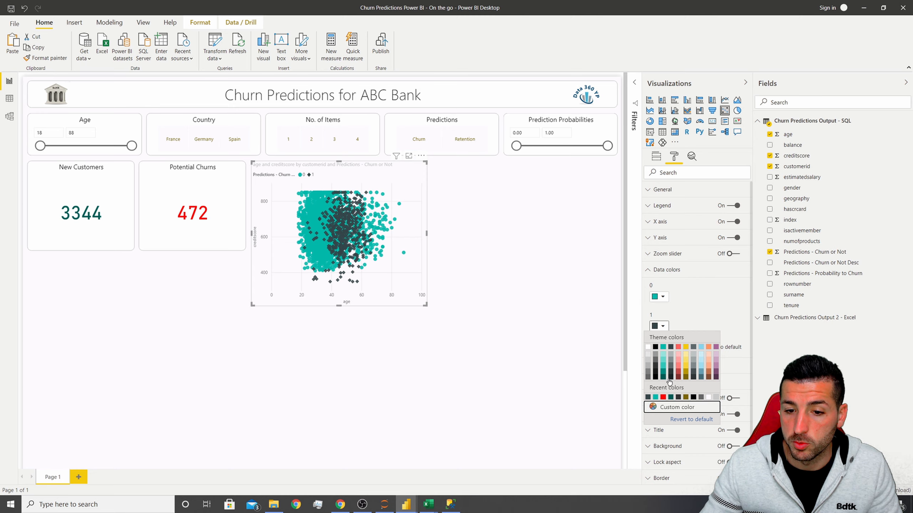
click(663, 397)
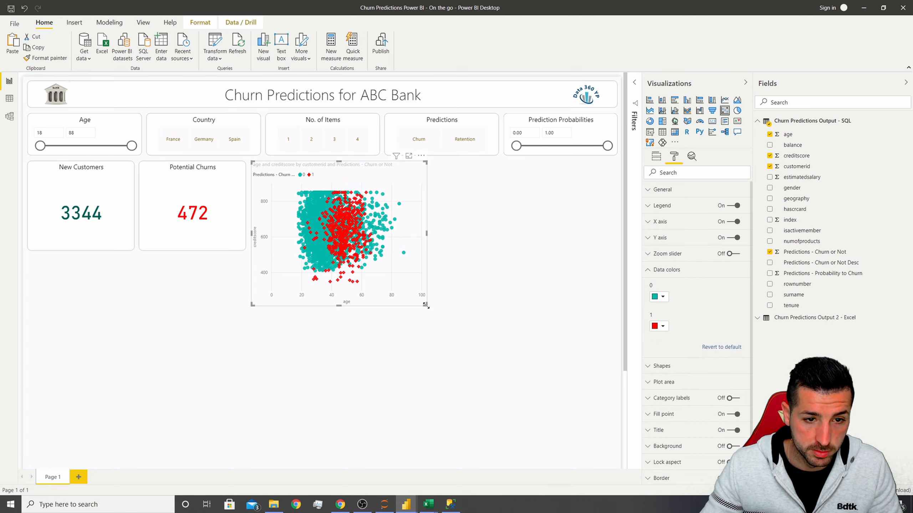
Enlarge the scatter chart slightly and reduce its marker size to about -13.
drag(432, 306, 445, 310)
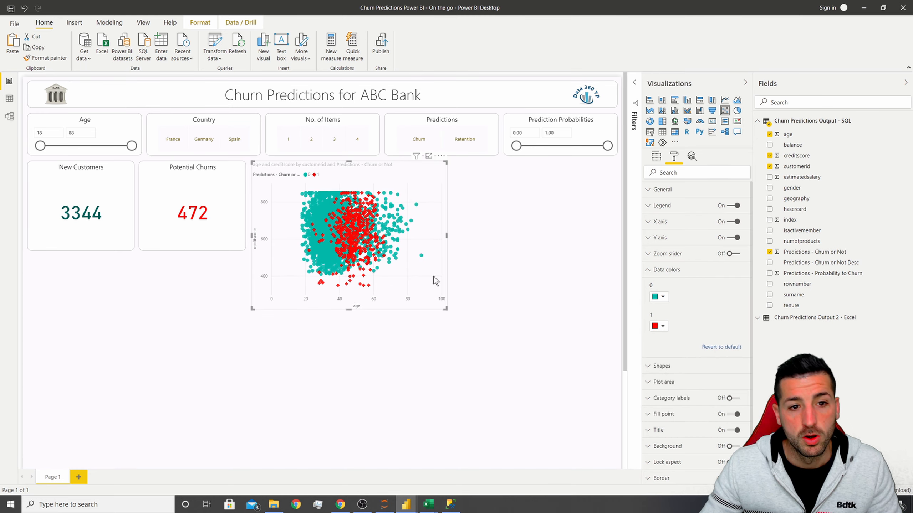
click(667, 266)
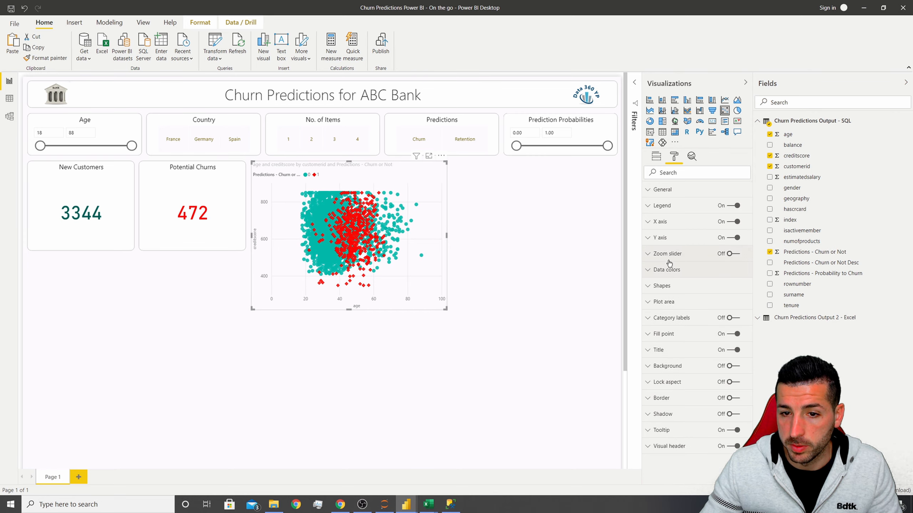
click(668, 290)
drag(686, 316, 685, 315)
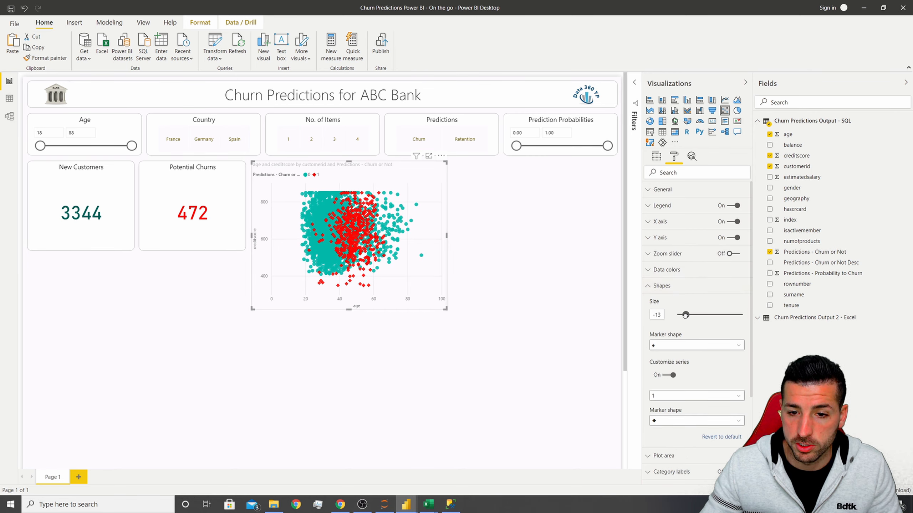
Compare with the finished report's Age Vs Credit Score shape settings and set the marker size to -22.
mouse_move(406, 504)
click(386, 438)
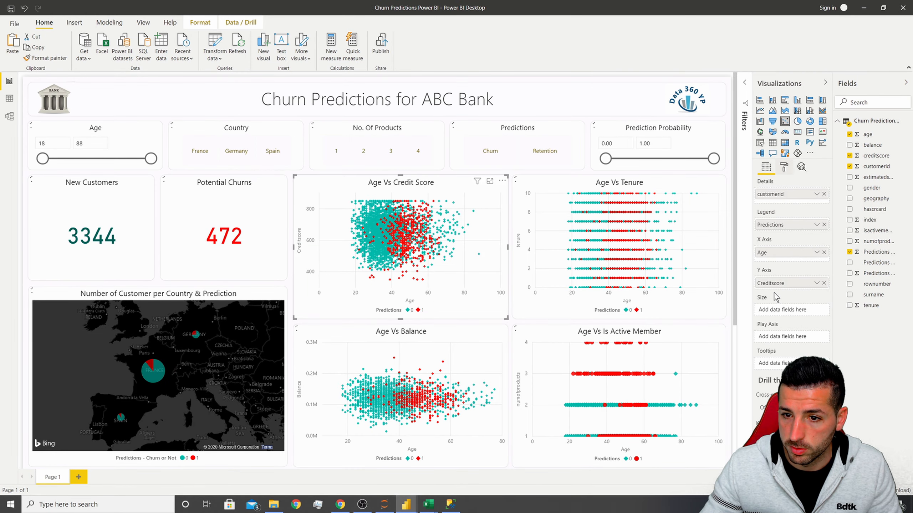
click(784, 167)
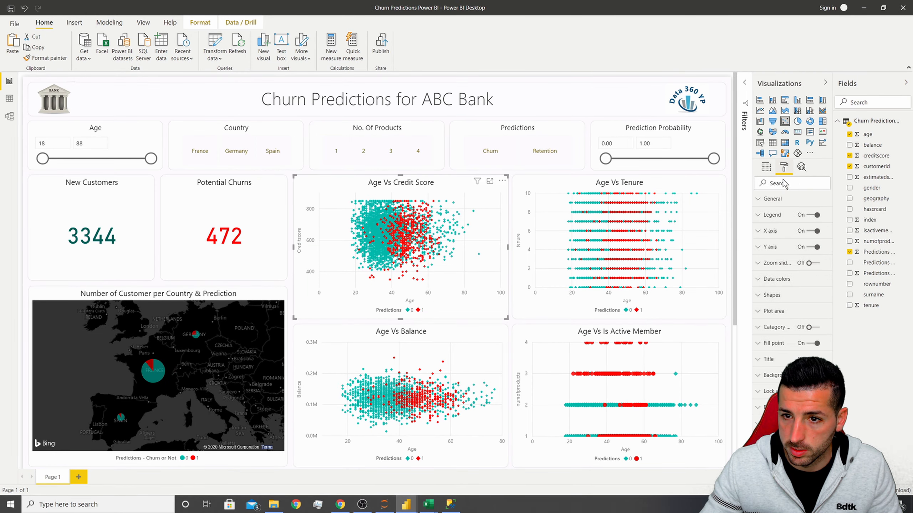
click(771, 299)
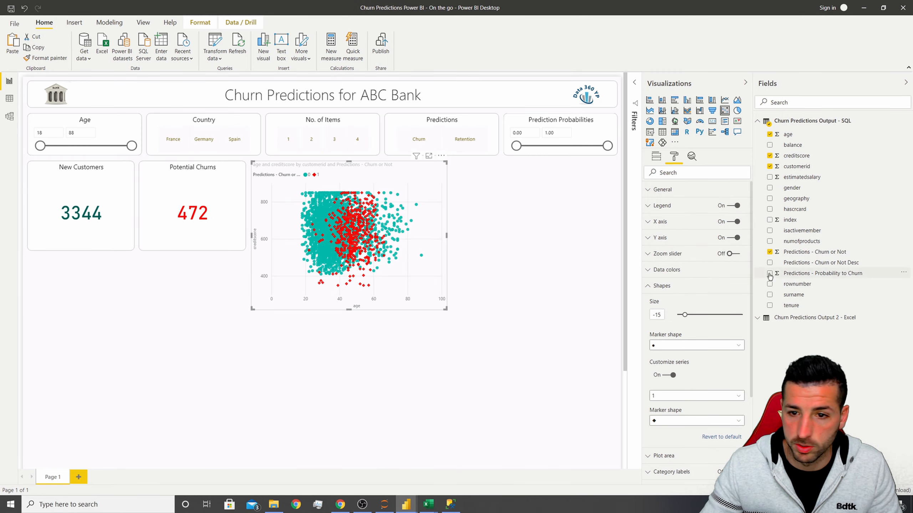
text(-22)
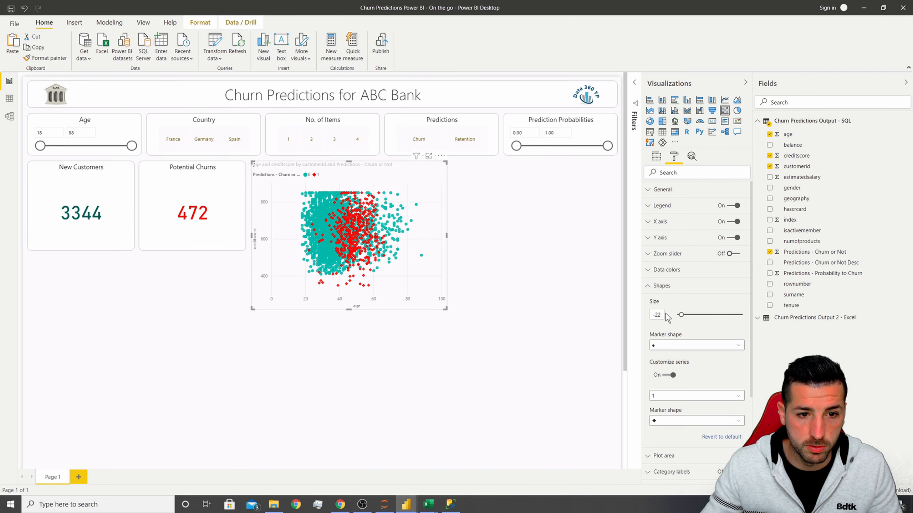
key(Return)
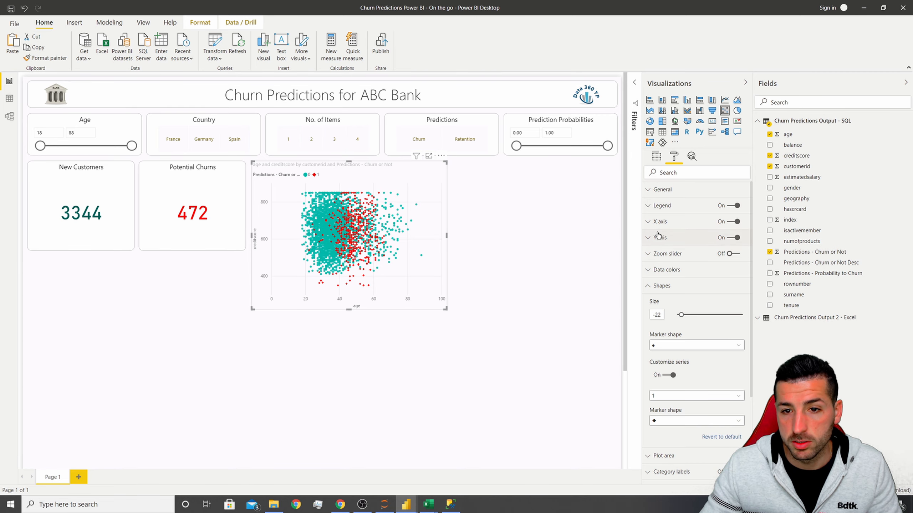
Move the scatter chart's legend to Bottom Center.
click(665, 206)
click(674, 232)
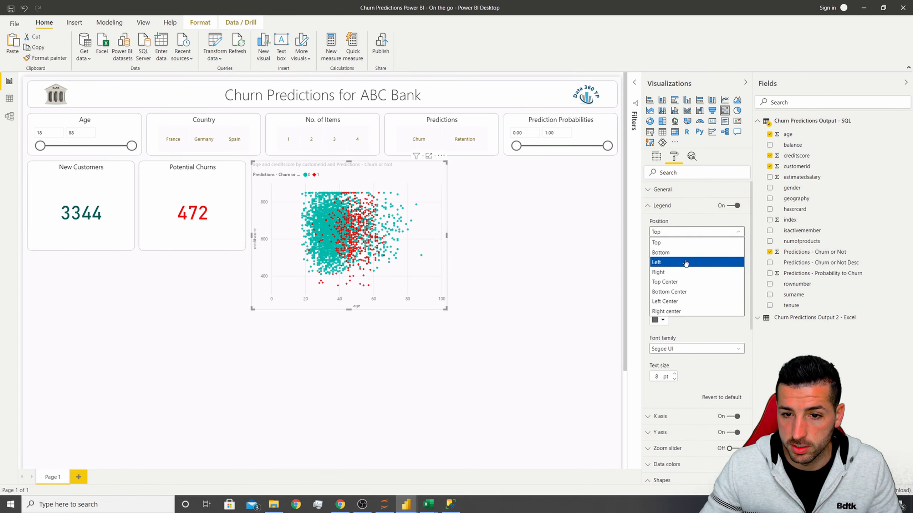
click(669, 292)
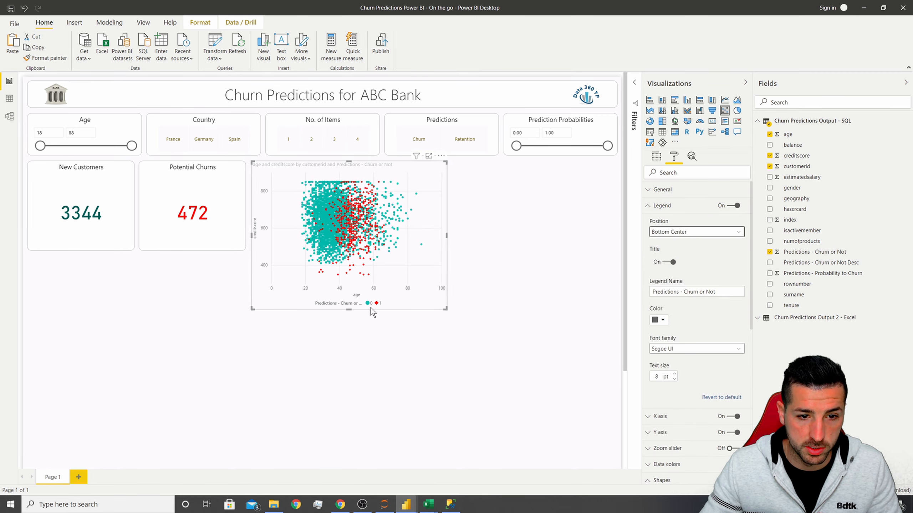
Rename the scatter chart's legend field to Predictions.
click(655, 156)
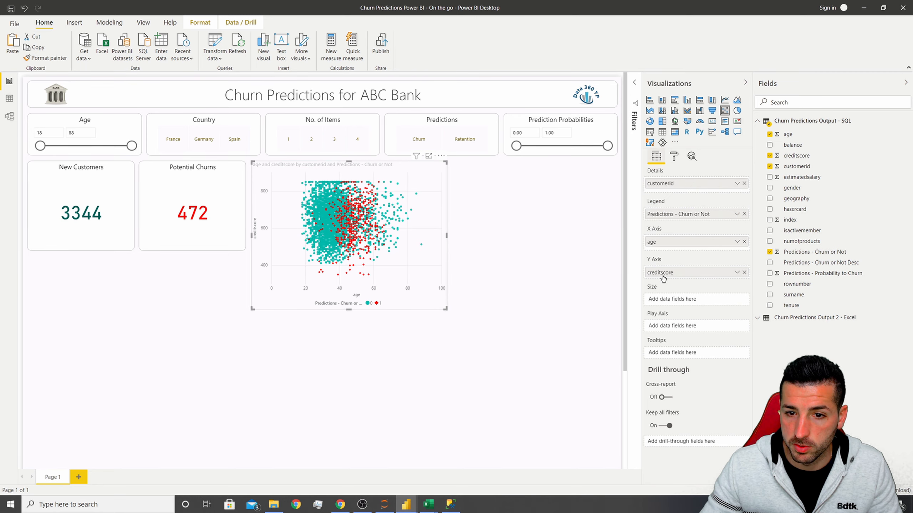
double_click(669, 215)
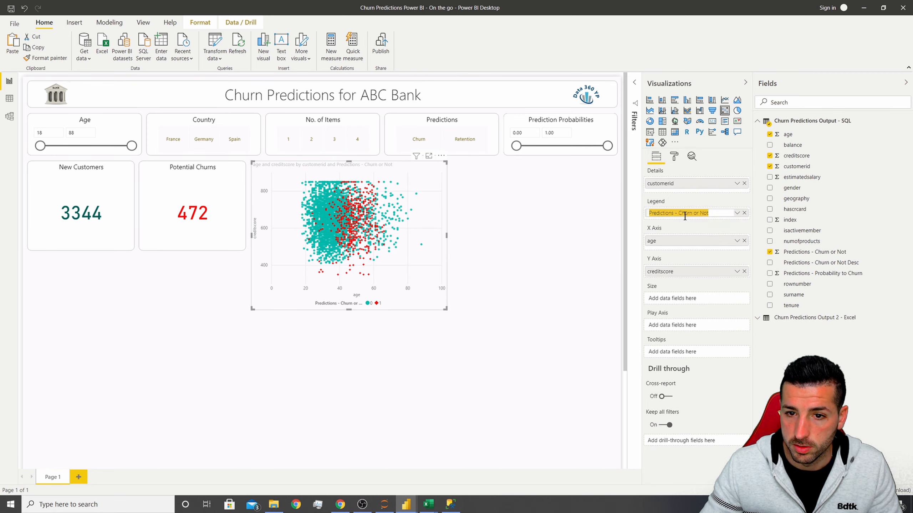
drag(677, 213, 723, 214)
key(BackSpace)
key(BackSpace)
key(BackSpace)
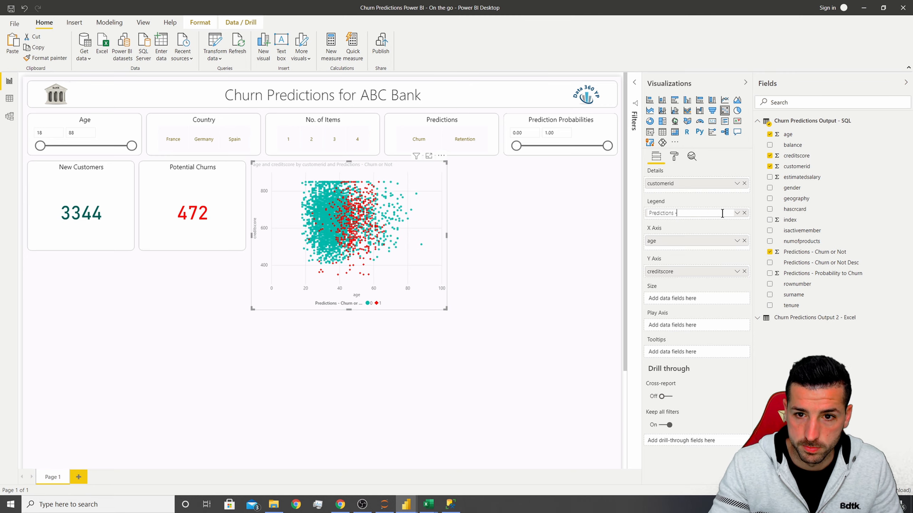
key(Return)
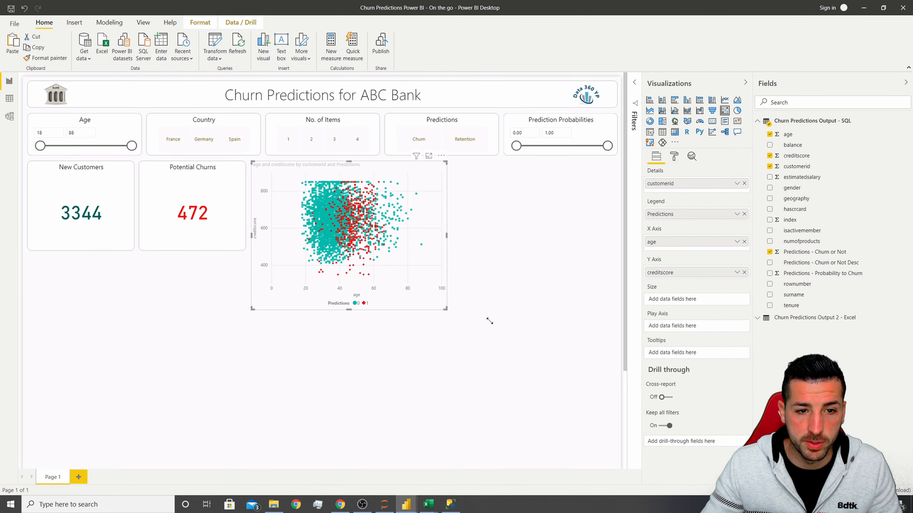
Enlarge the scatter chart down and to the right, and hide the Visualizations pane.
drag(445, 308, 490, 322)
click(745, 82)
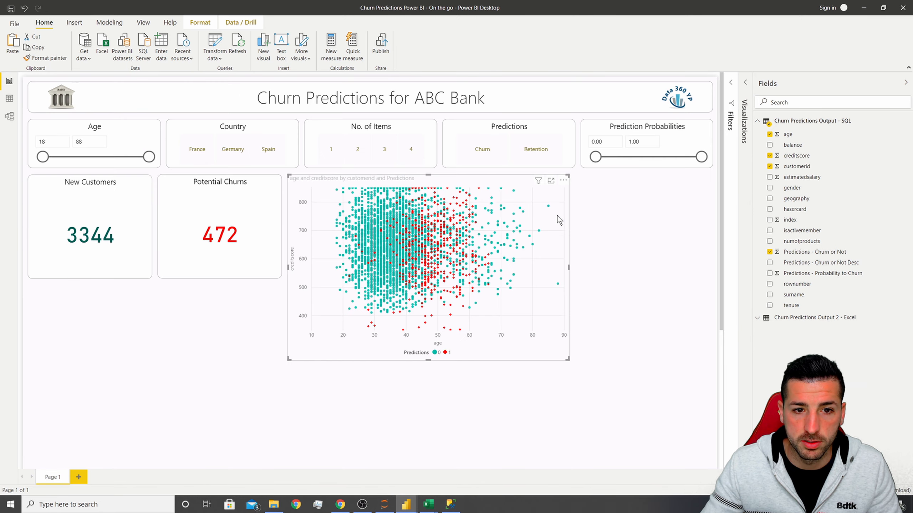
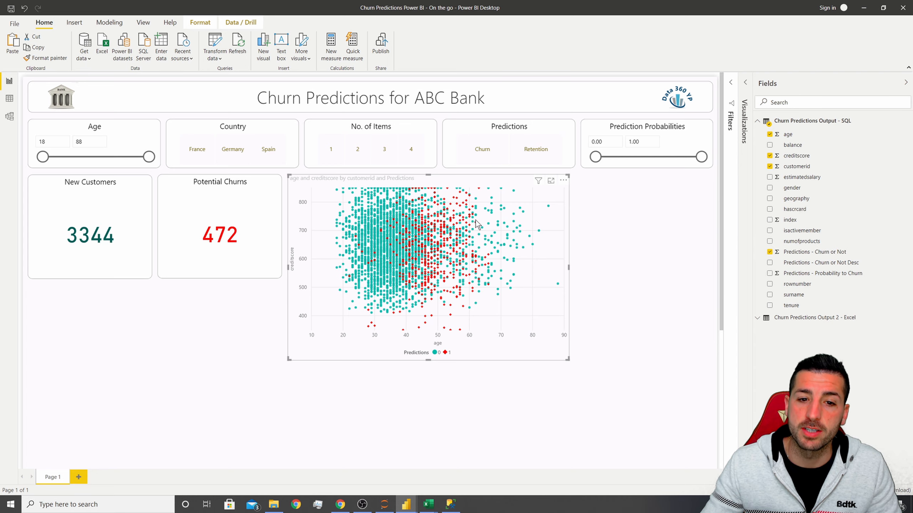
Check the size settings of the finished report's Age Vs Credit Score chart for reference.
mouse_move(403, 506)
click(367, 474)
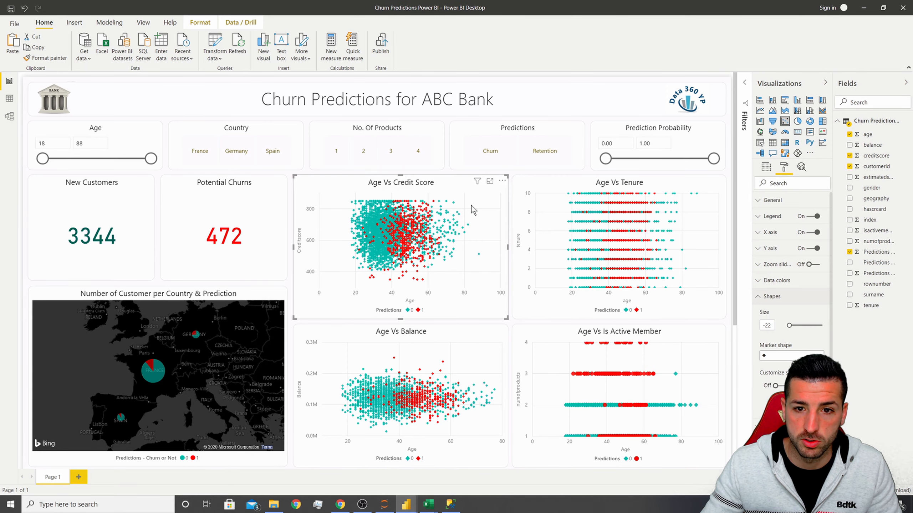
click(767, 206)
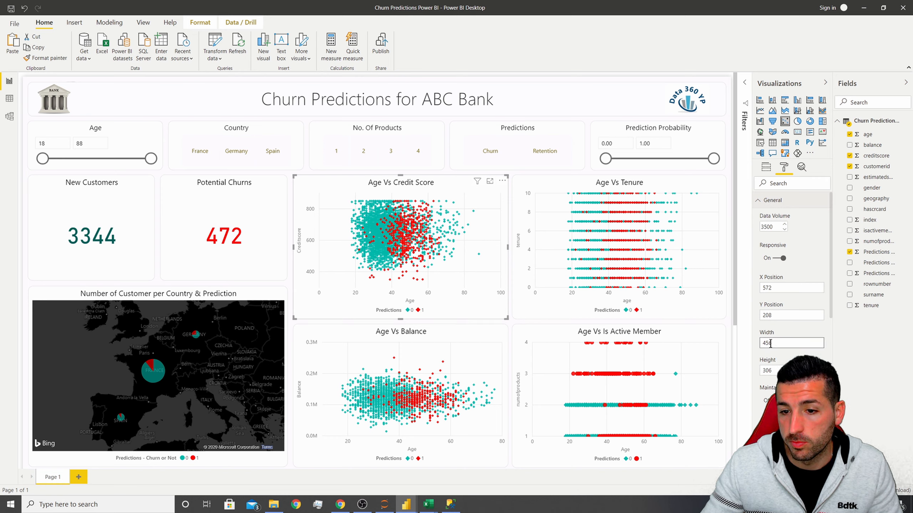
mouse_move(406, 504)
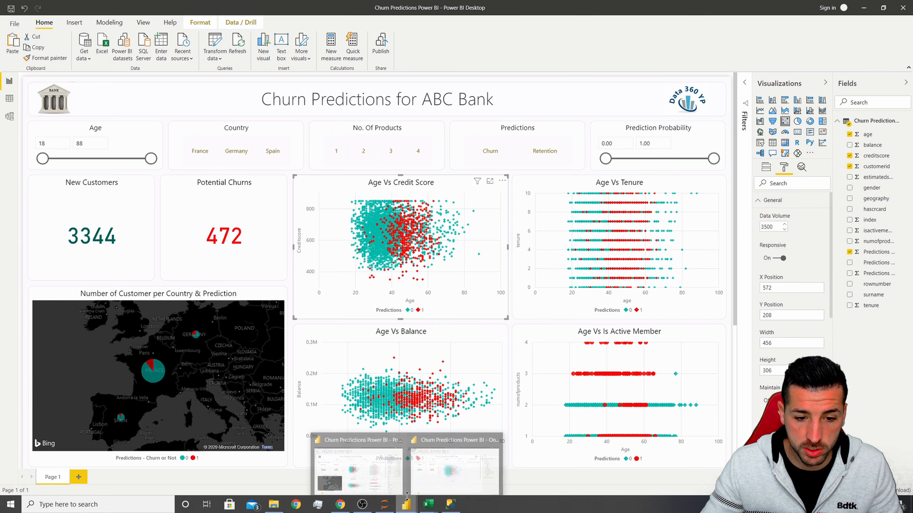
click(452, 469)
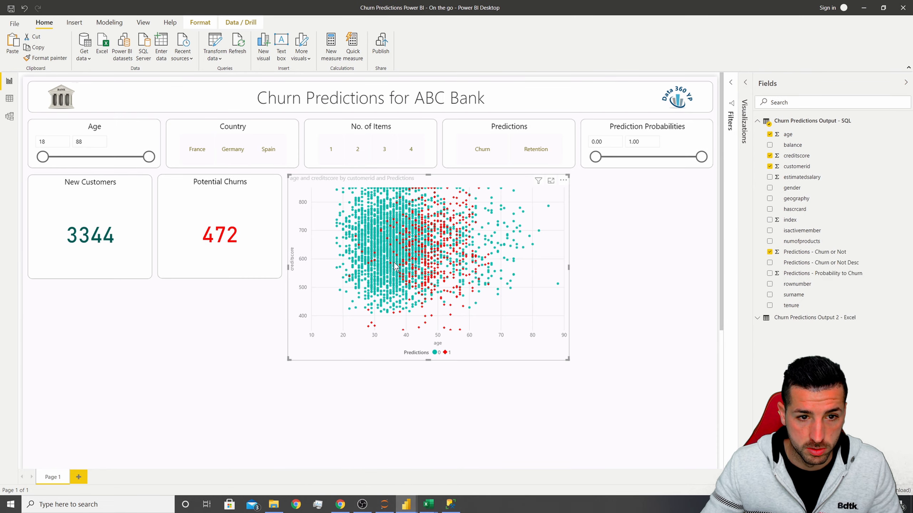
Set the scatter chart's width to 456 and height to 306.
click(744, 83)
click(674, 157)
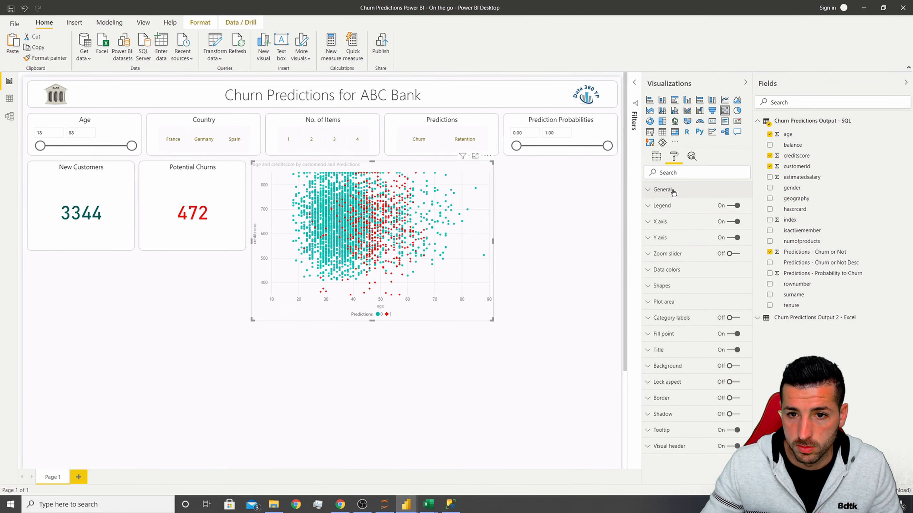
click(664, 189)
drag(683, 333, 635, 335)
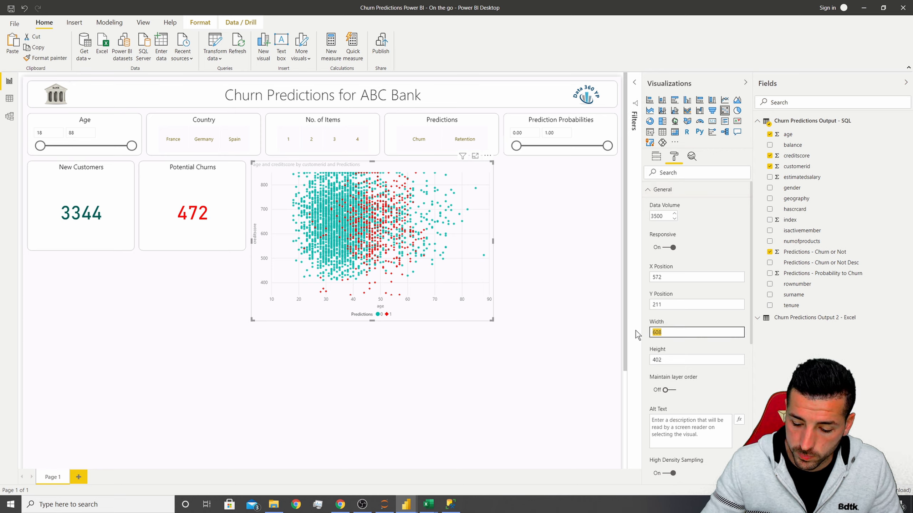
text(456)
drag(672, 359, 635, 364)
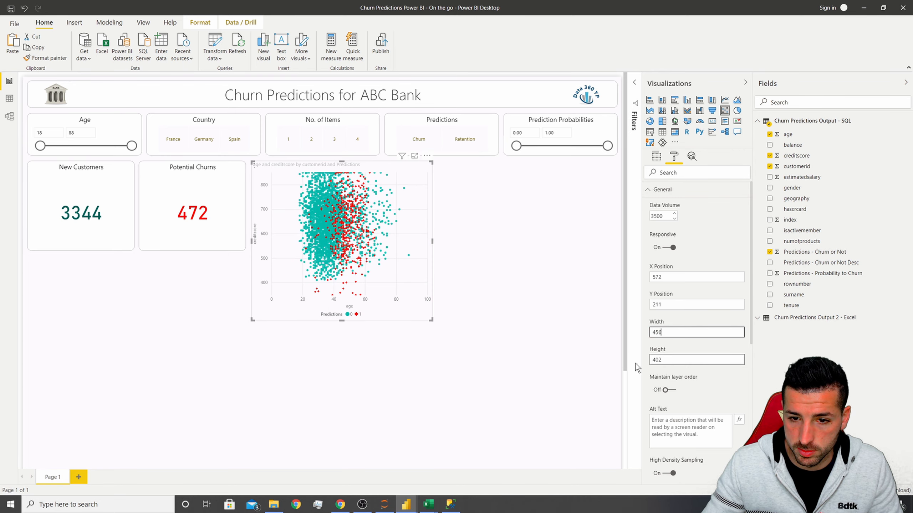
text(30)
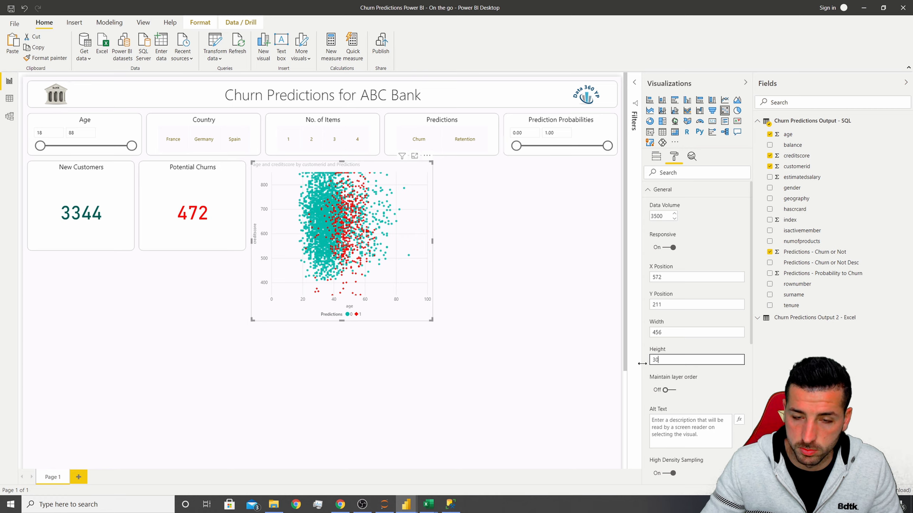
text(6)
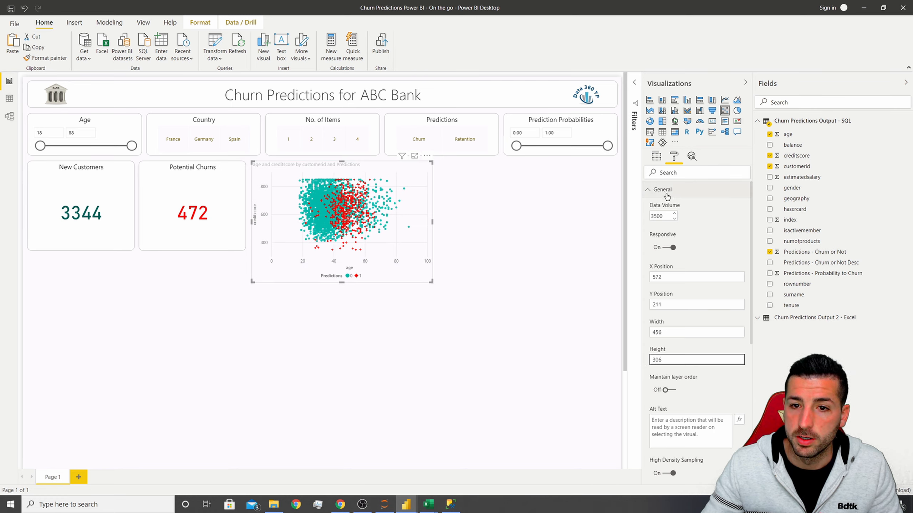
click(667, 195)
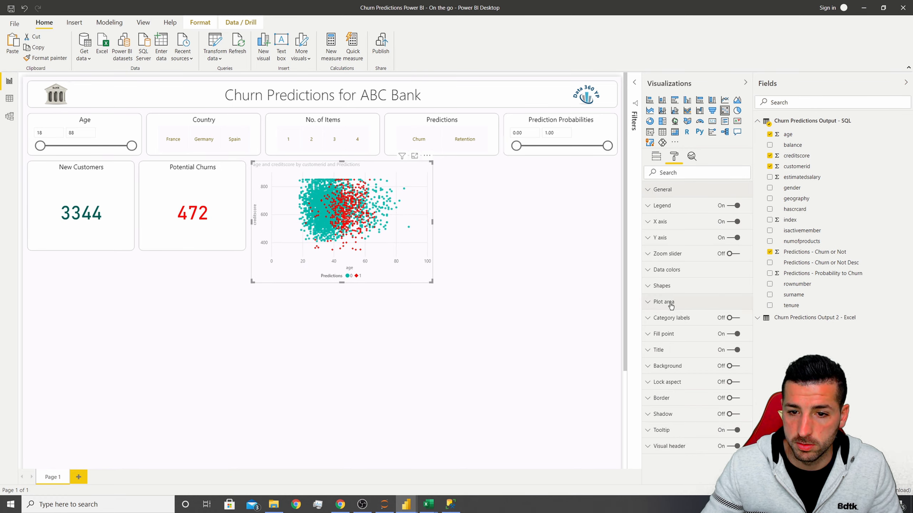
Format the scatter chart title with black font, centred alignment and 12 pt text size.
click(669, 350)
scroll(678, 333, down, 4)
click(662, 259)
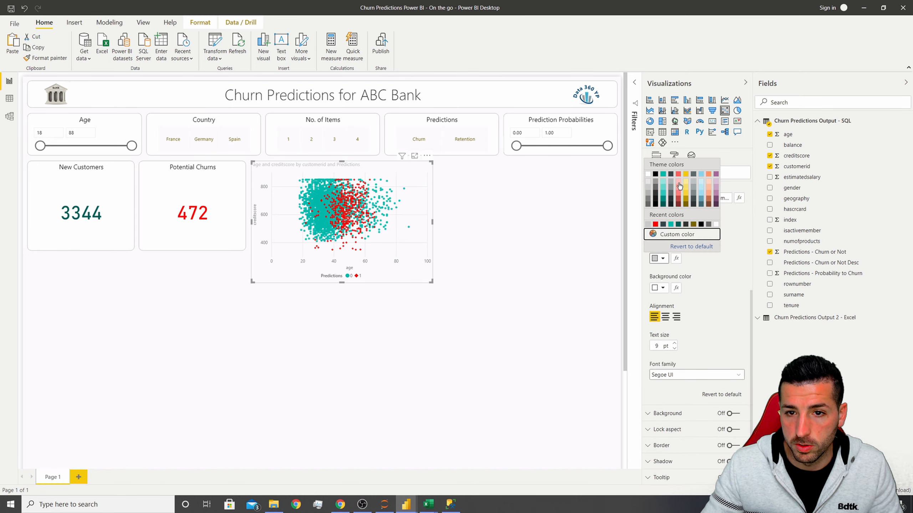
click(656, 174)
click(665, 316)
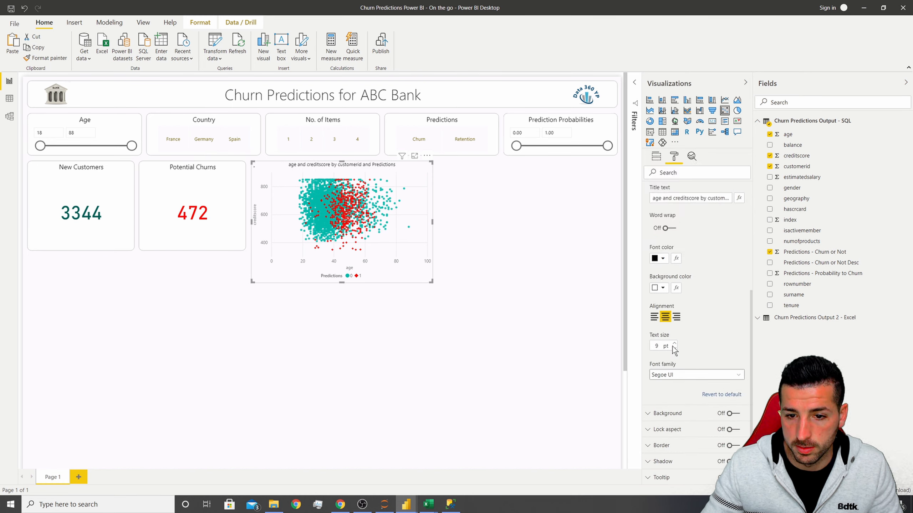
click(674, 344)
click(675, 343)
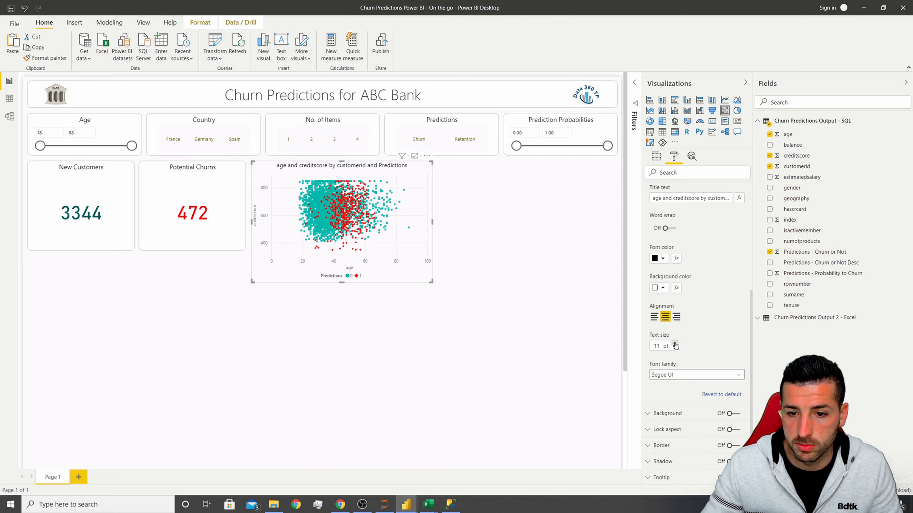
click(674, 343)
Rename the scatter chart title to Age Vs Credit Score by Prediction.
click(700, 198)
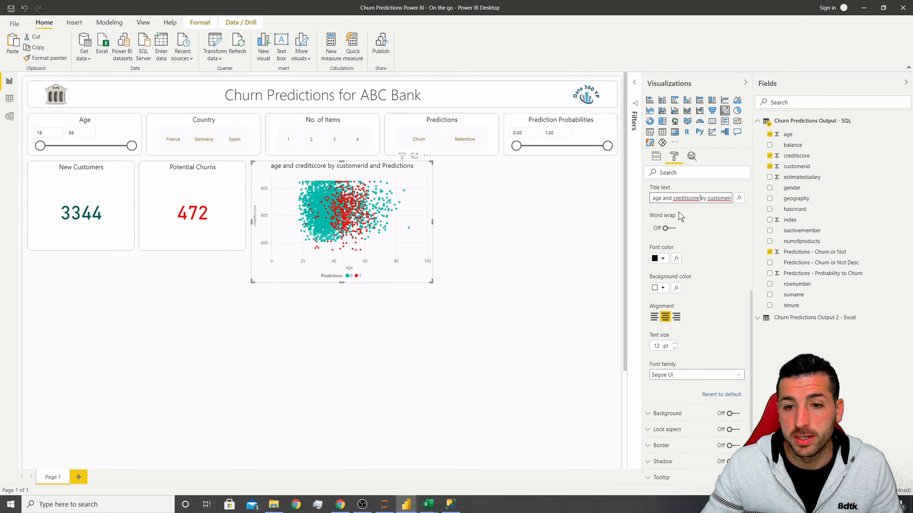
key(ctrl+a)
text(Ag)
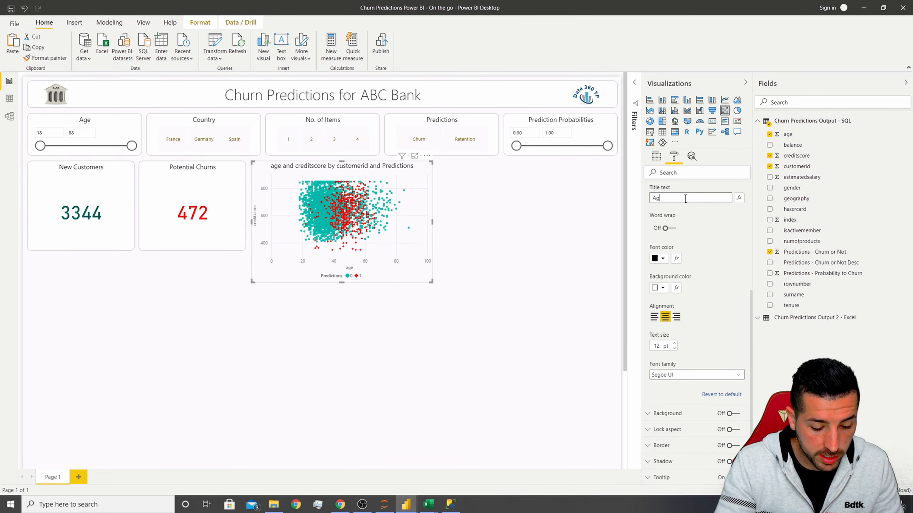
text(e Vs Cre)
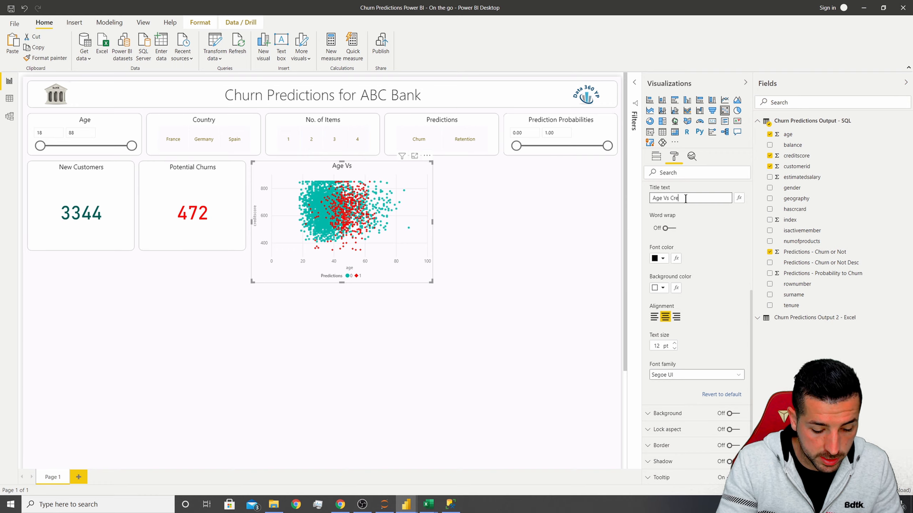
text(dit Score)
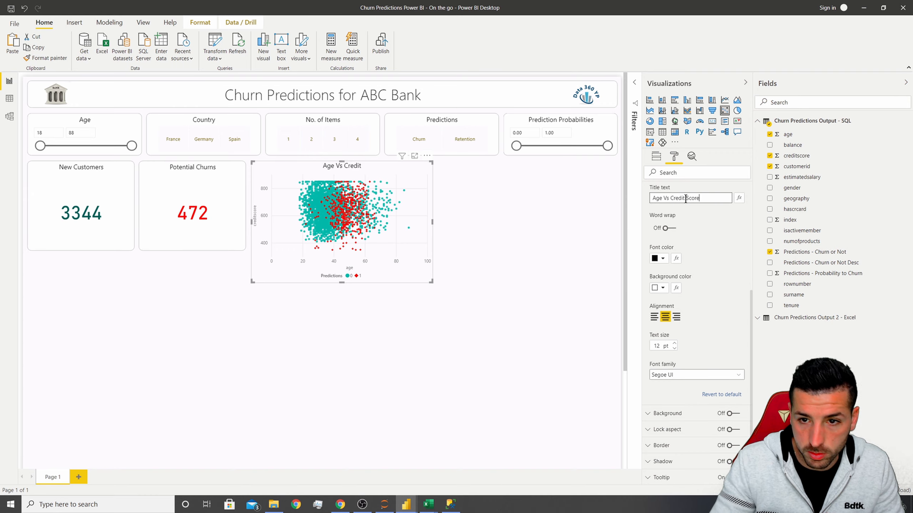
text( by )
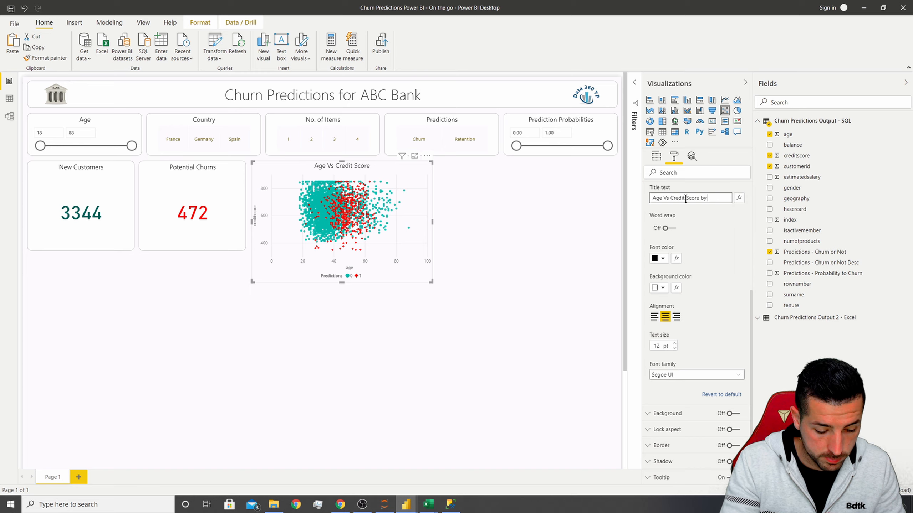
text(Prediction)
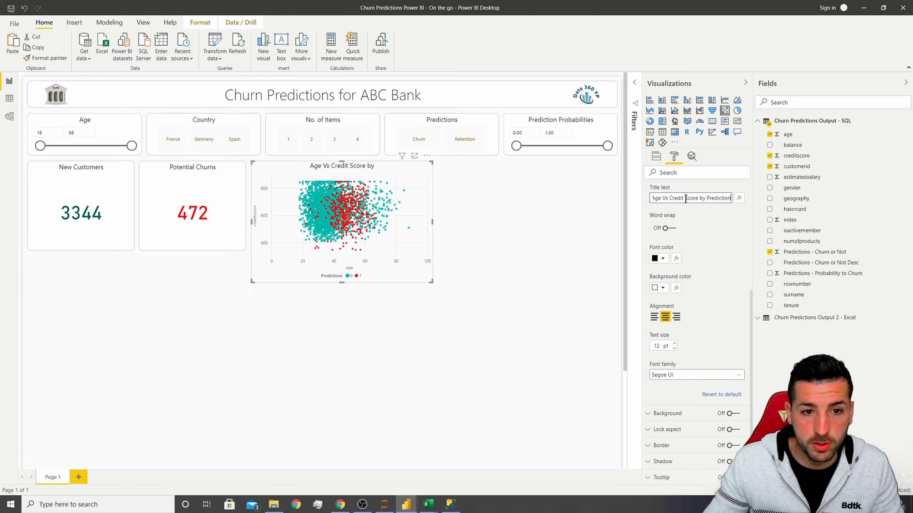
Copy the Potential Churns card's formatting onto the scatter chart with Format Painter.
click(517, 230)
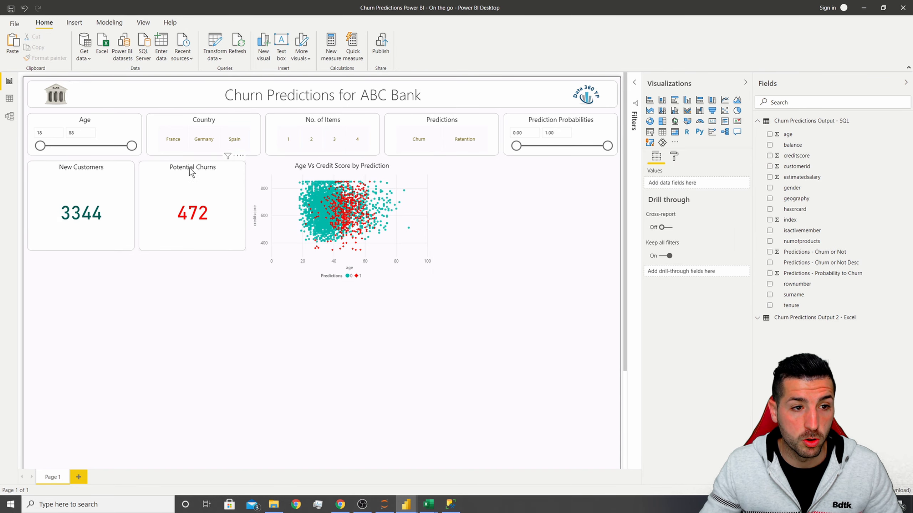
click(180, 171)
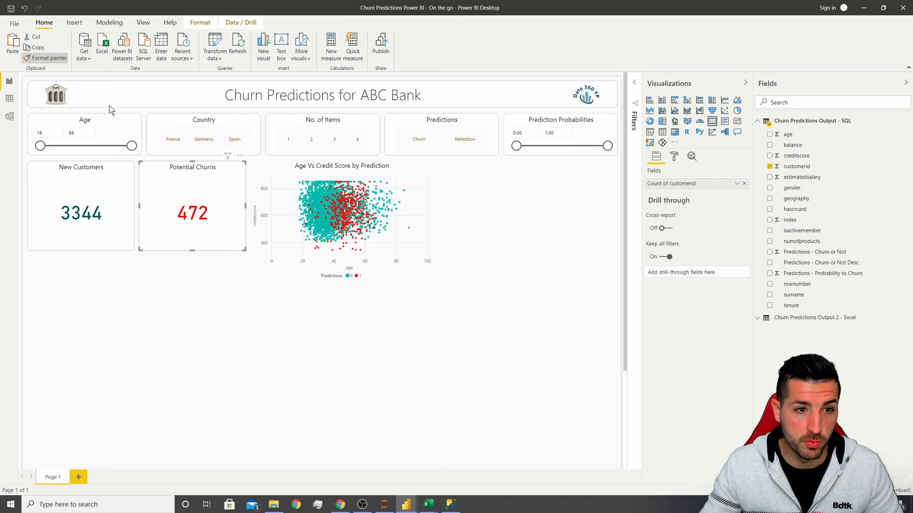
click(400, 167)
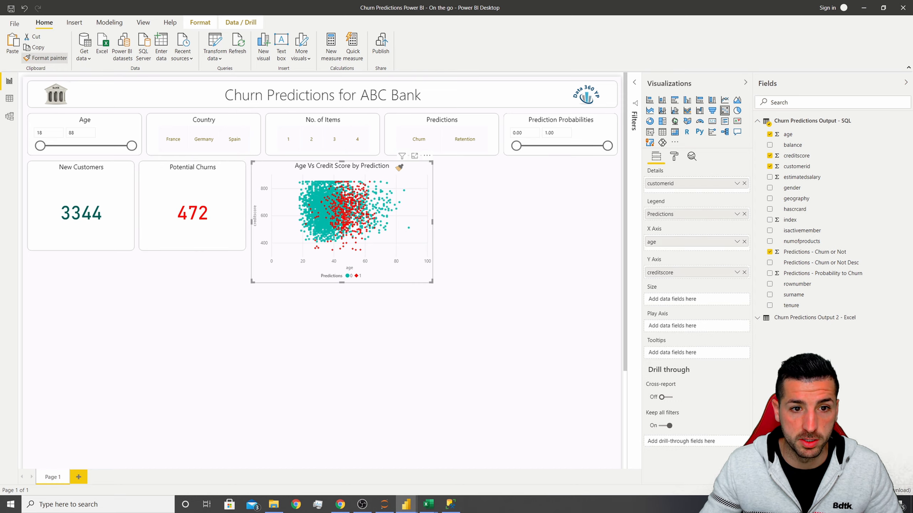
click(432, 326)
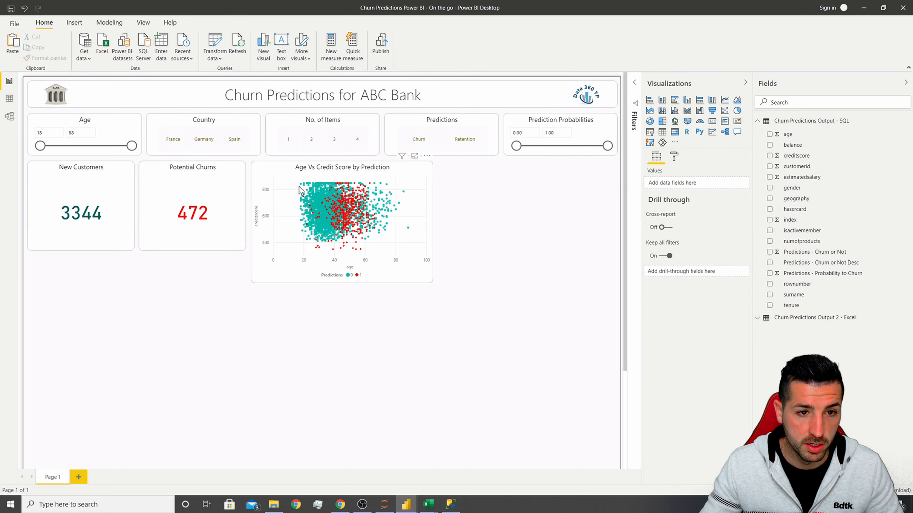
Duplicate the scatter chart into a two-by-two grid of four charts beside the cards.
click(330, 169)
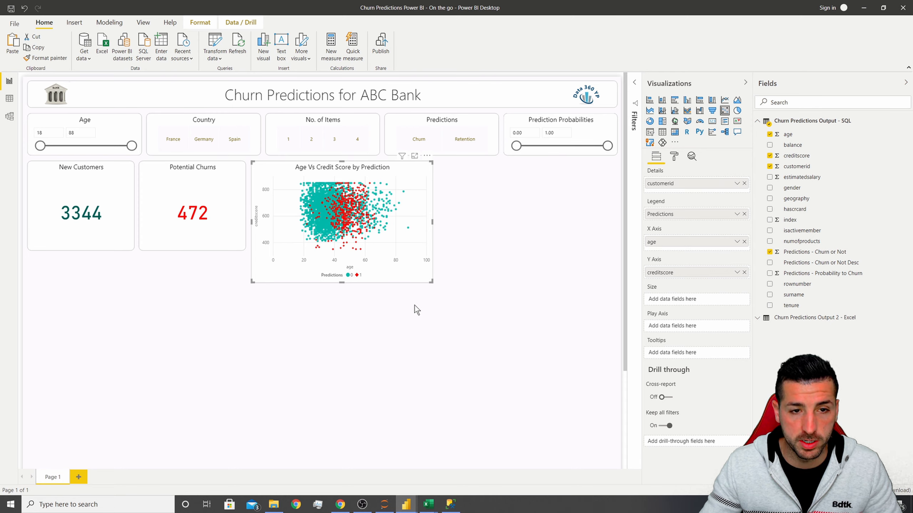
drag(357, 174, 362, 178)
drag(443, 176, 540, 172)
click(409, 265)
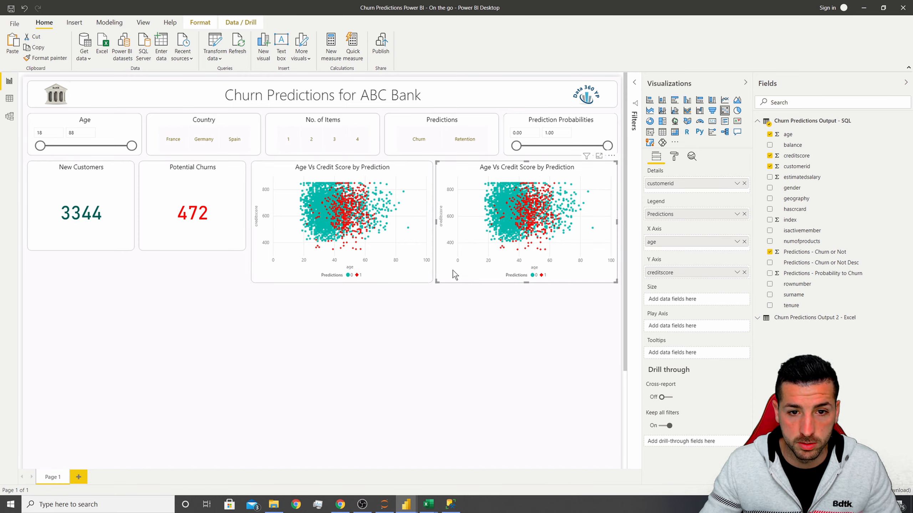
key(ctrl+v)
drag(376, 176, 361, 301)
drag(358, 170, 539, 295)
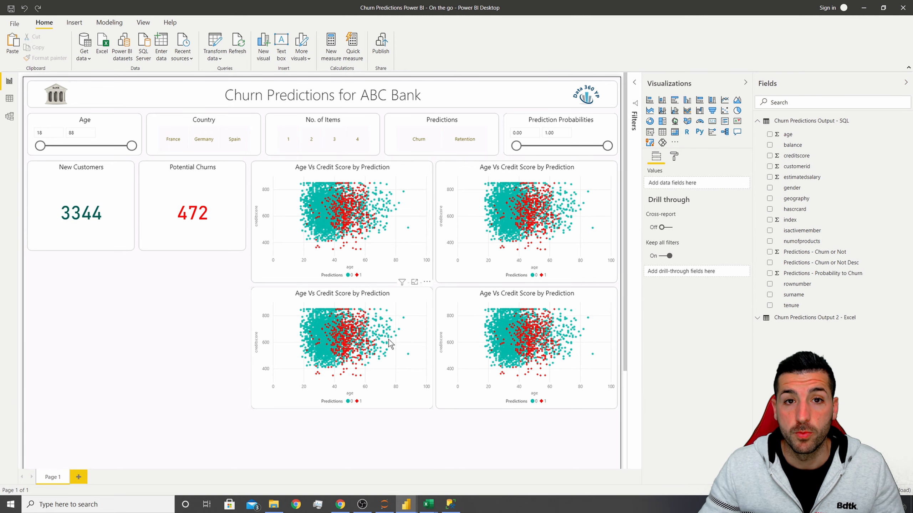
Remove creditscore from the lower-left chart's Y axis.
click(341, 298)
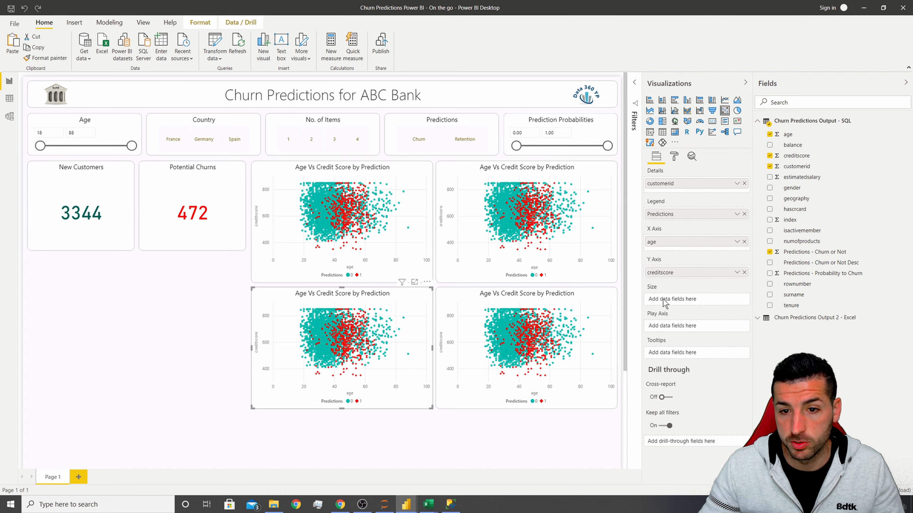
click(744, 273)
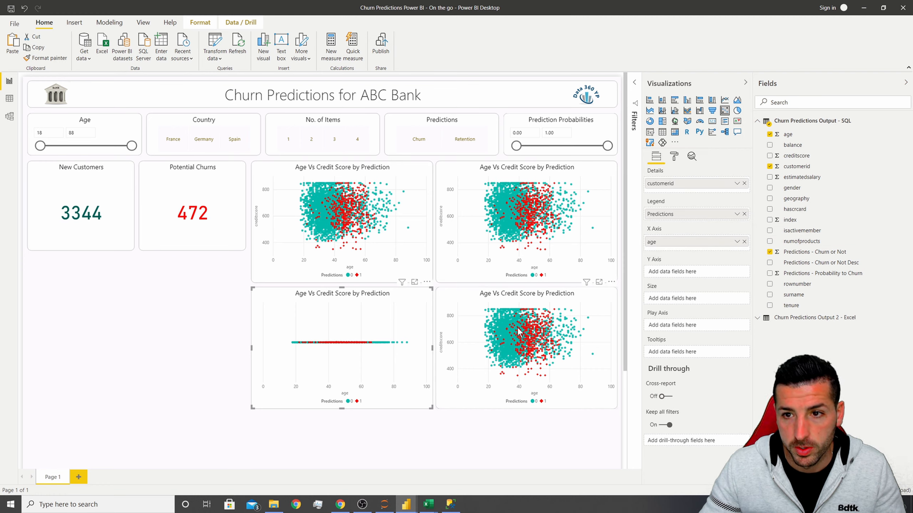
Open the Churn Predictions Output - SQL query in Power Query Editor.
mouse_move(526, 319)
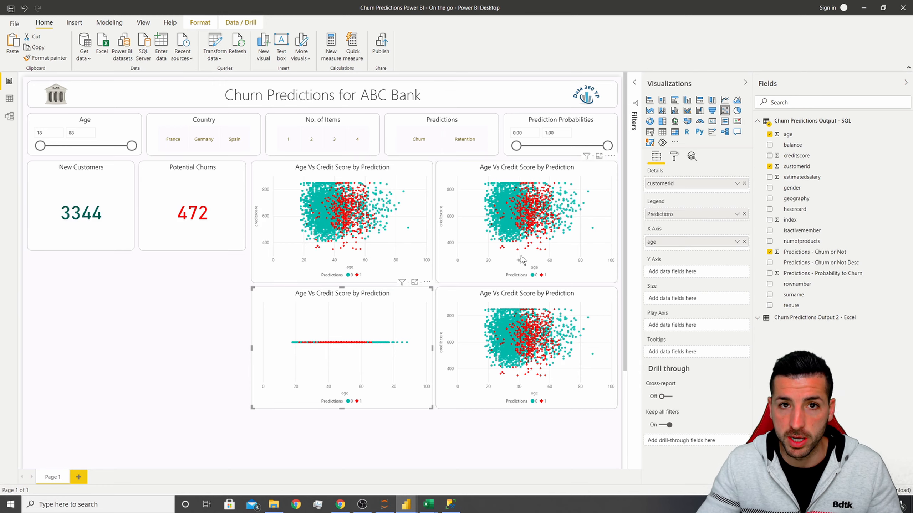
right_click(793, 124)
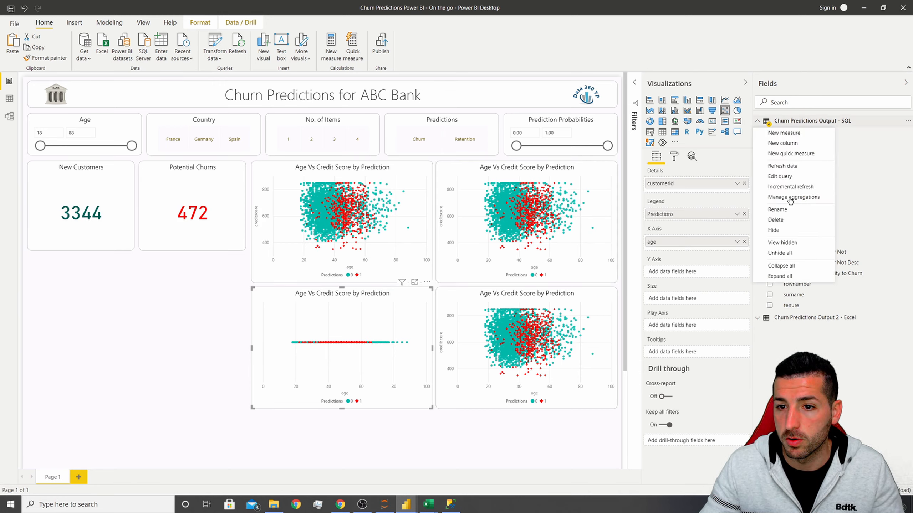
click(779, 176)
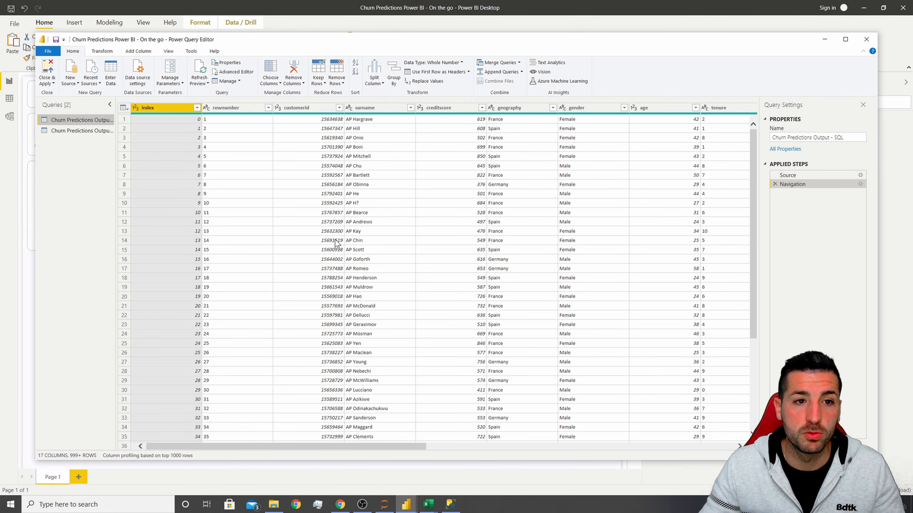
Set the balance, numofproducts and isactivemember columns to Decimal Number type and apply the query changes.
drag(378, 446, 512, 448)
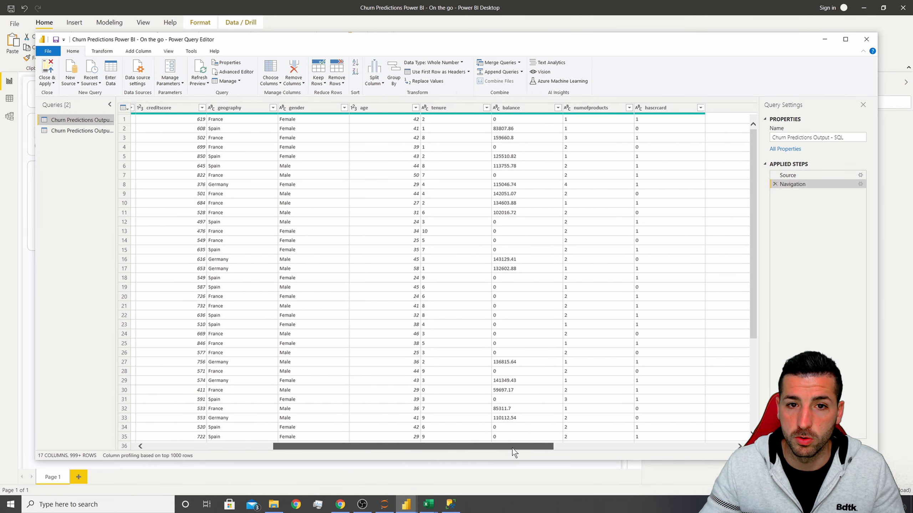
click(511, 112)
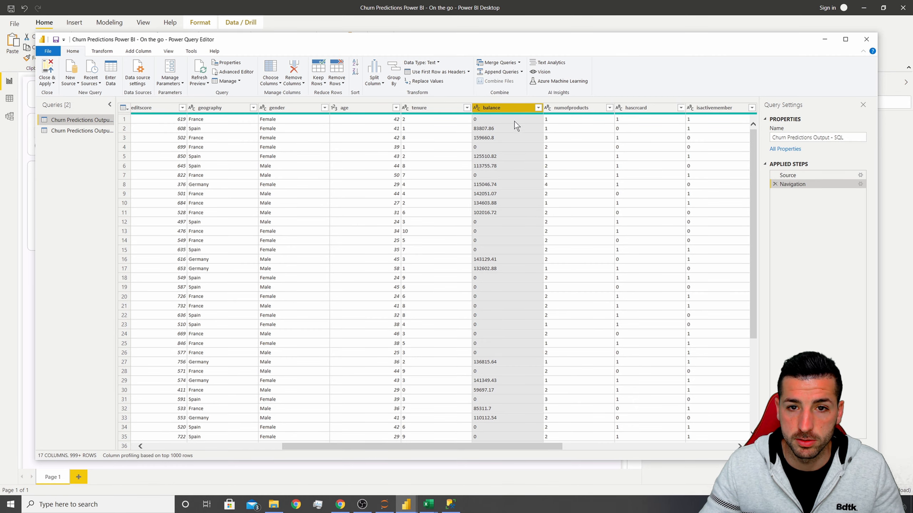
drag(489, 445, 585, 452)
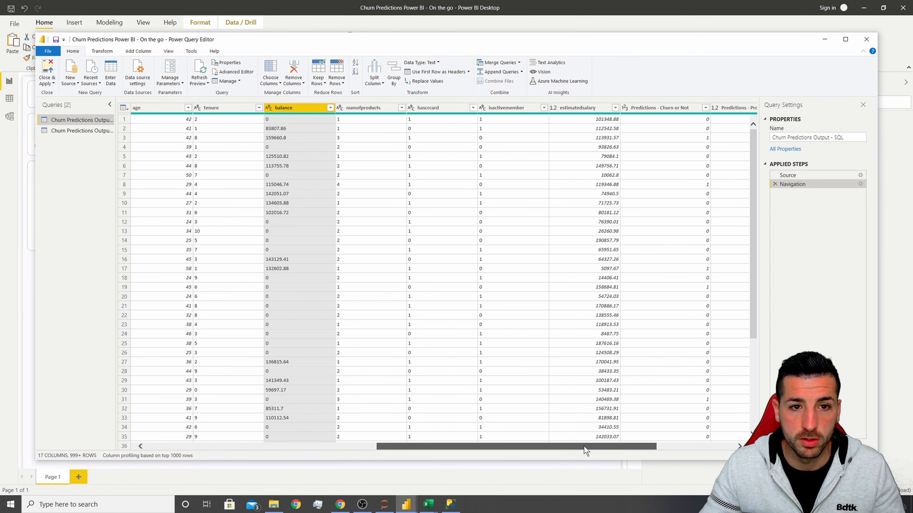
ctrl+click(367, 110)
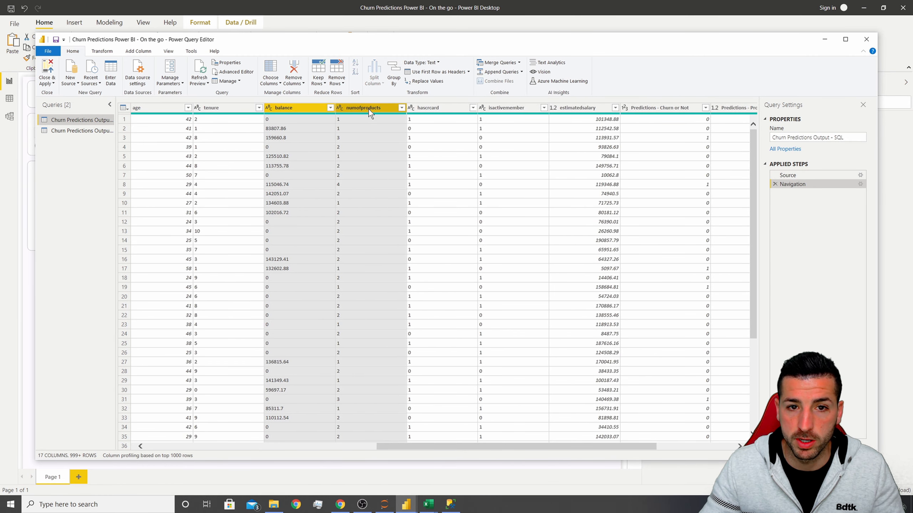
ctrl+click(513, 109)
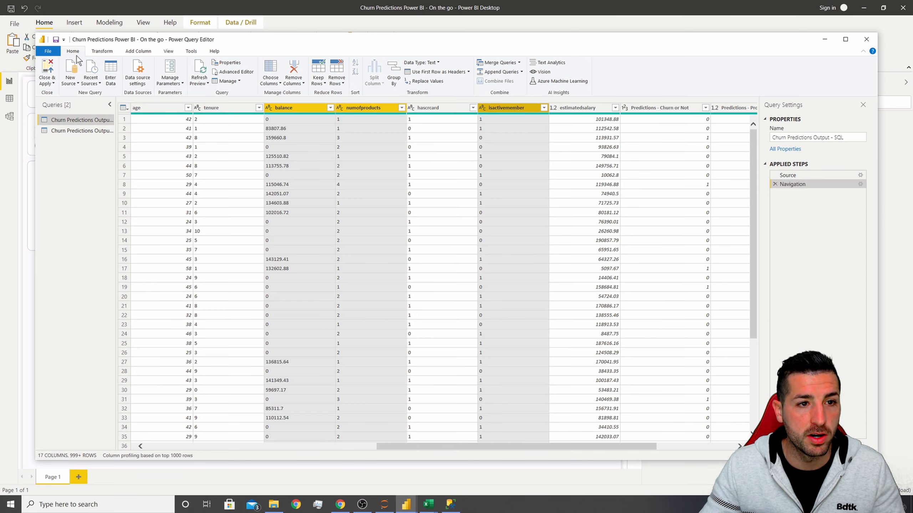
click(432, 64)
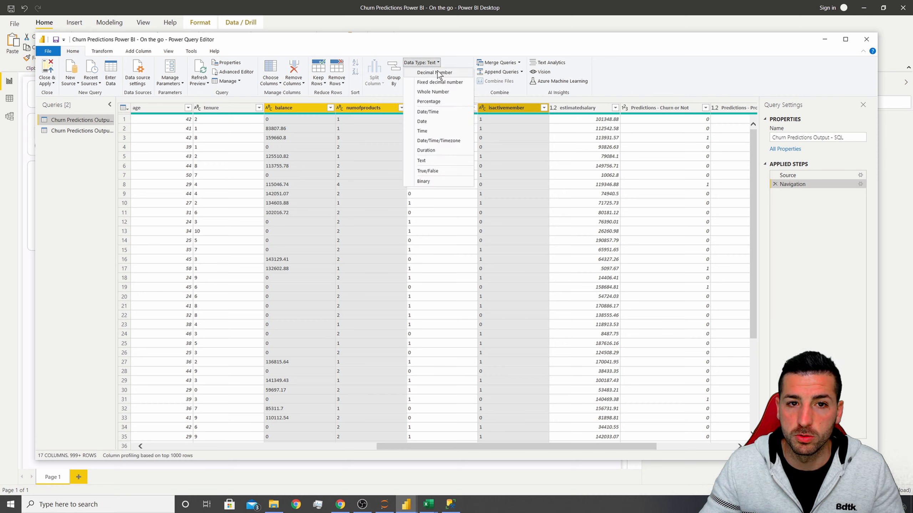
click(437, 72)
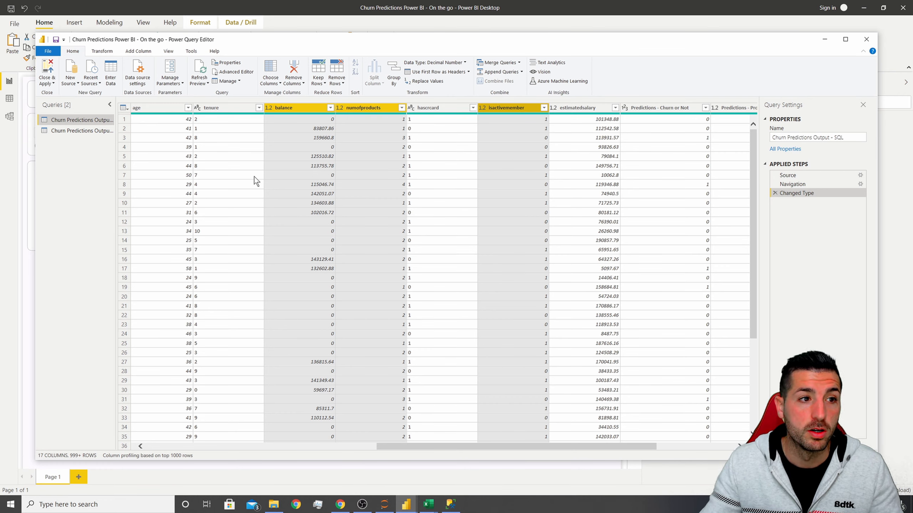
click(46, 75)
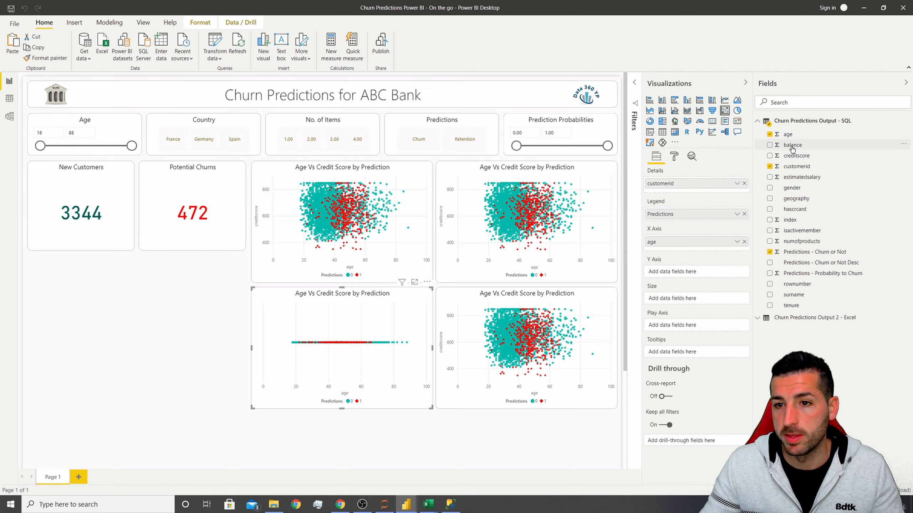
Put balance on the lower-left chart's Y axis and filter that chart to balance greater than 1.
drag(792, 148, 681, 272)
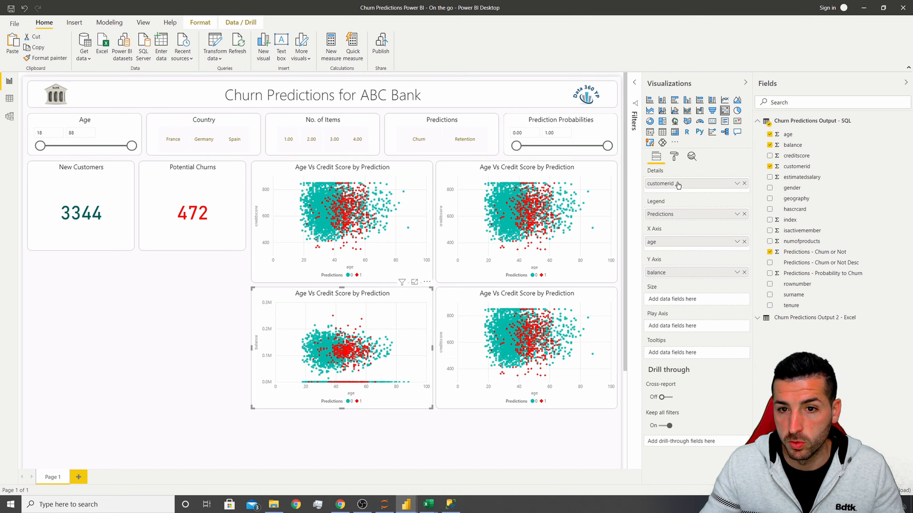
click(636, 83)
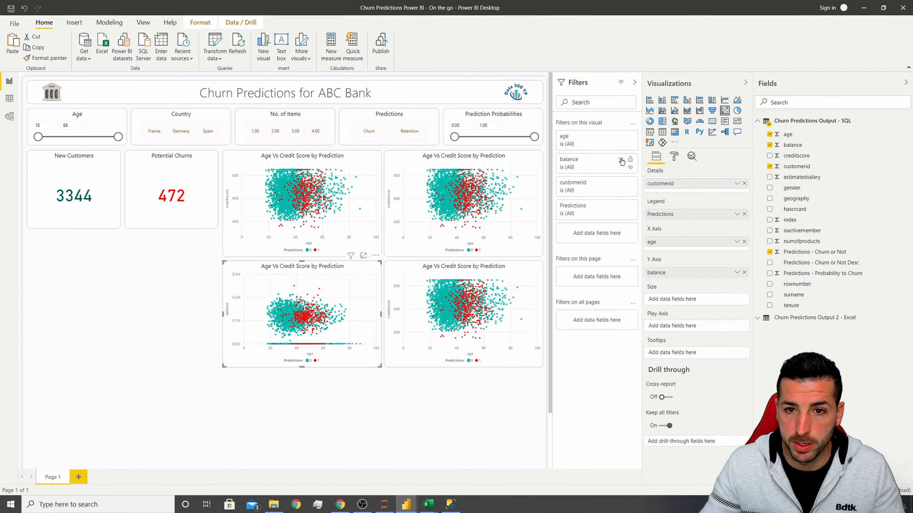
click(621, 160)
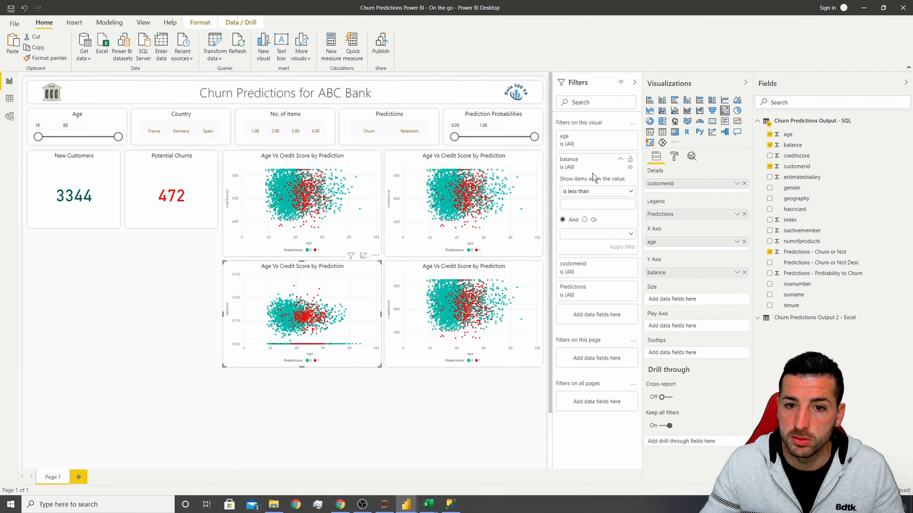
click(615, 195)
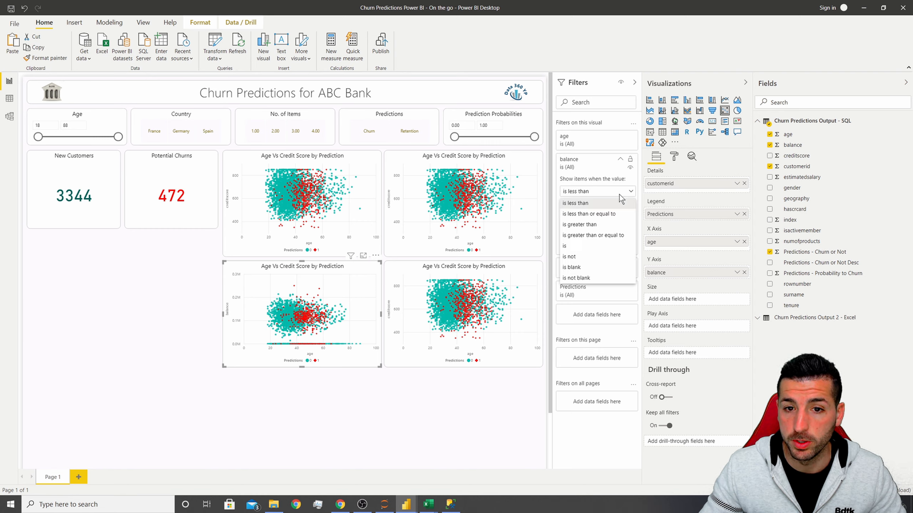
click(593, 225)
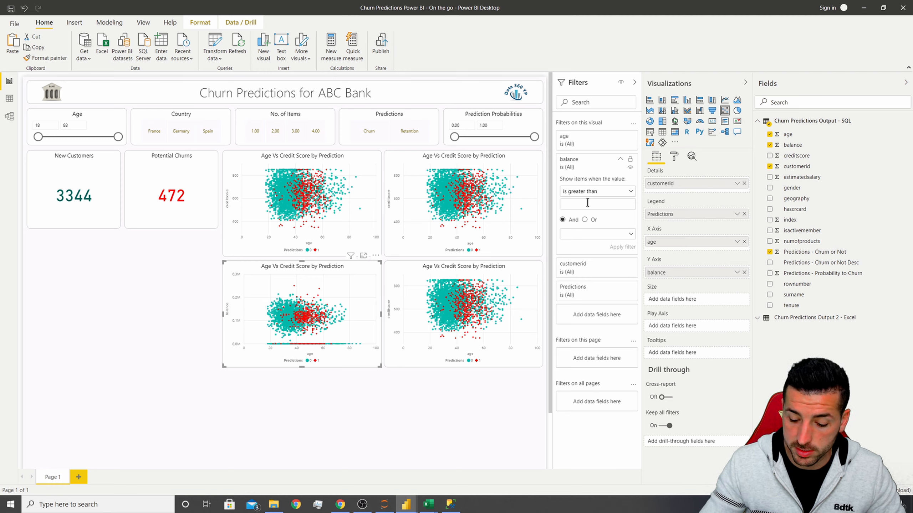
text(1)
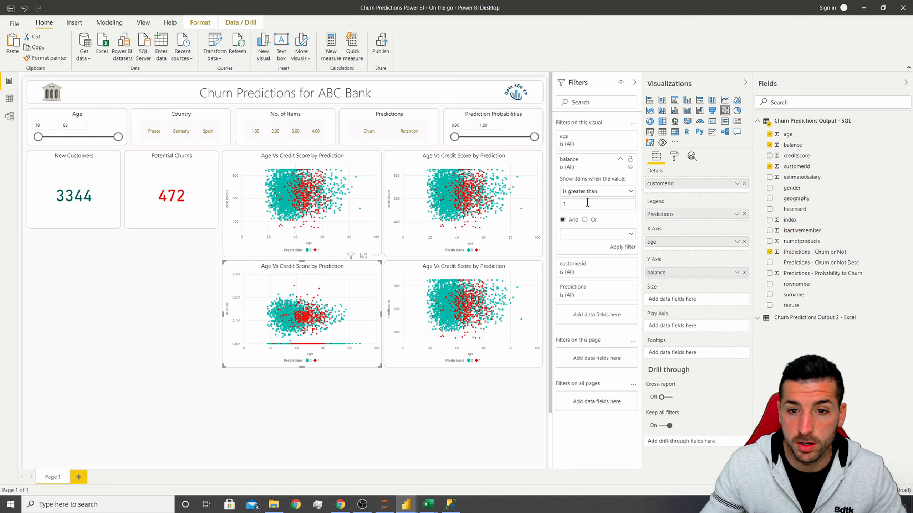
click(622, 248)
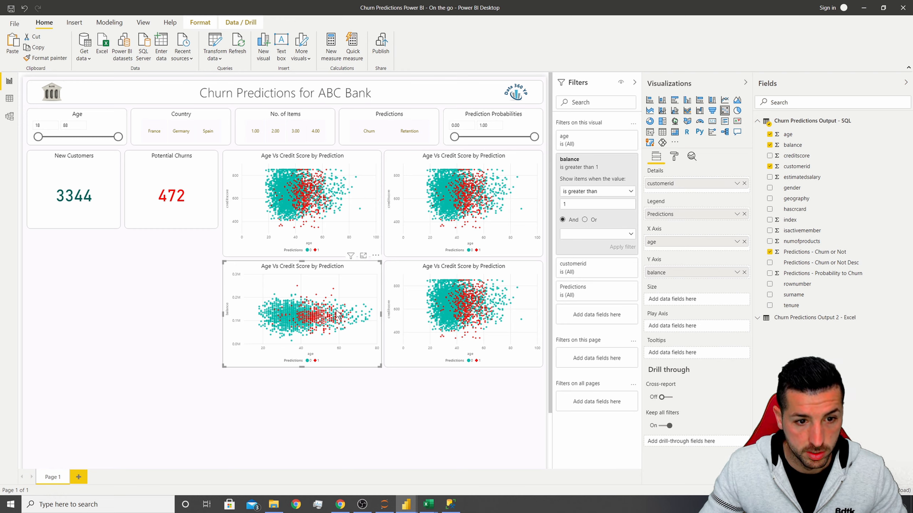
click(635, 82)
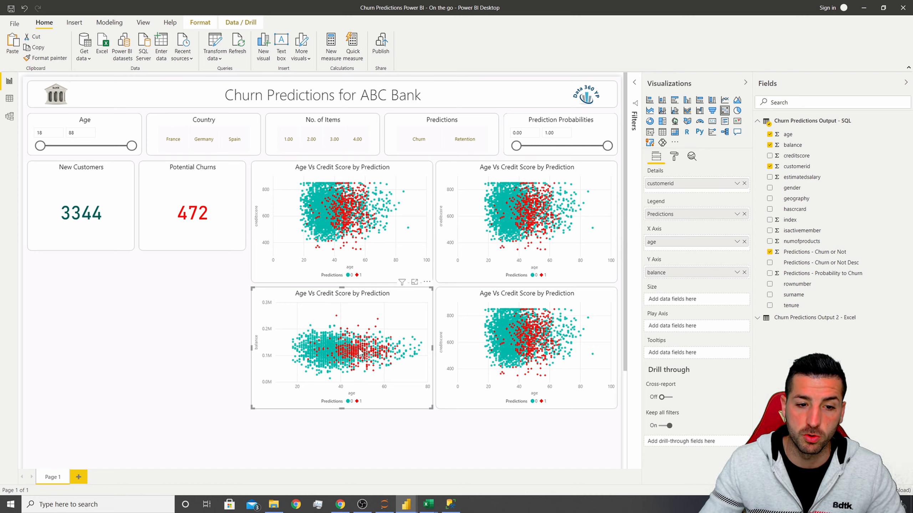
Retitle the lower-left chart as Age Vs Balance by Prediction.
click(673, 159)
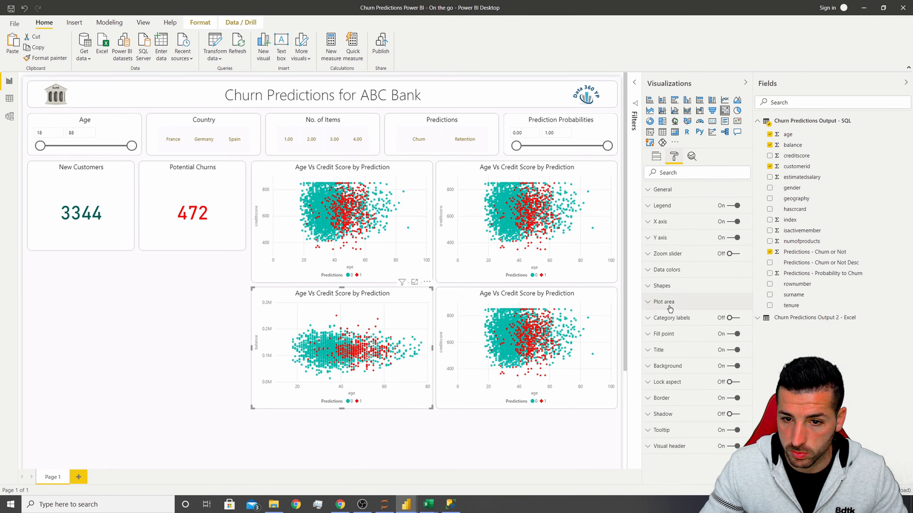
click(669, 350)
double_click(680, 377)
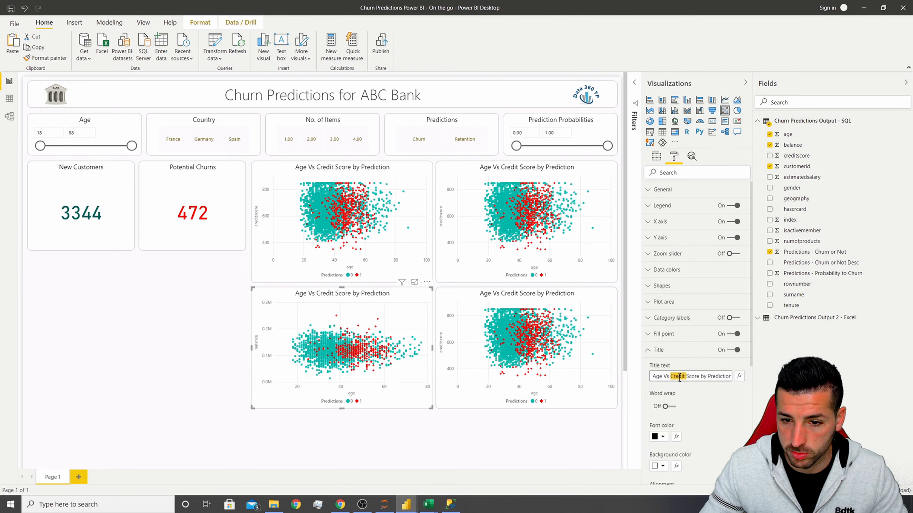
drag(699, 377, 670, 377)
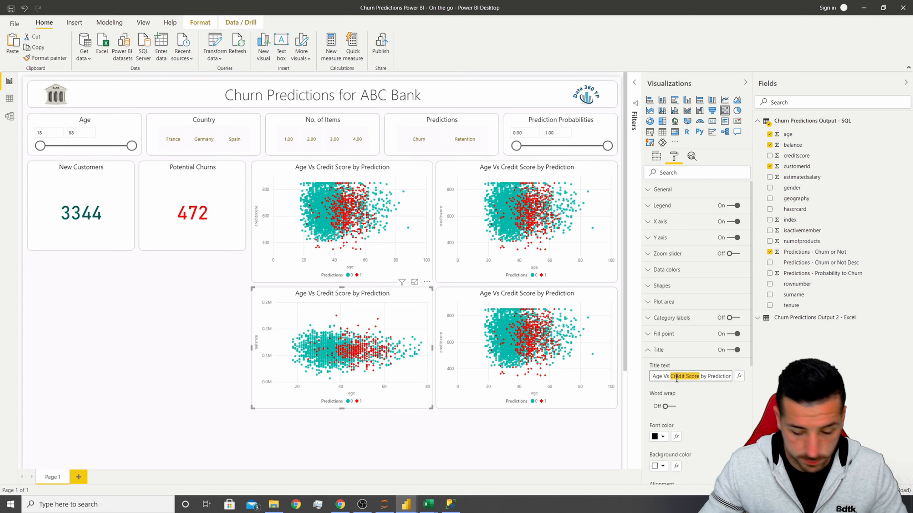
text(Balanm)
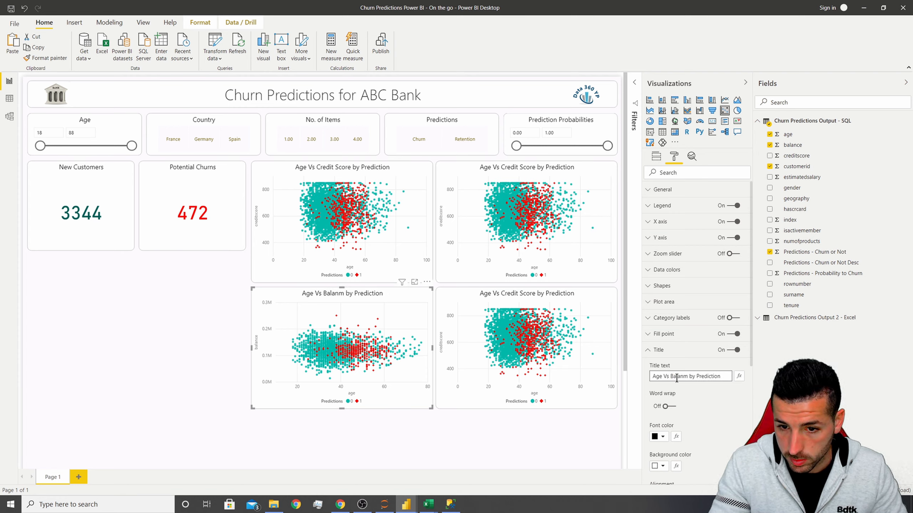
key(BackSpace)
text(ce)
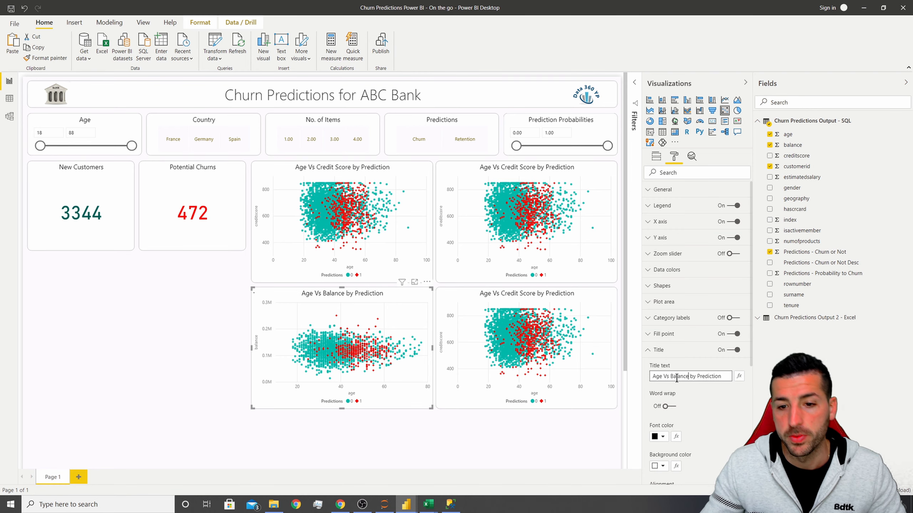
Replace creditscore with numofproducts on the upper-right chart's Y axis.
click(534, 169)
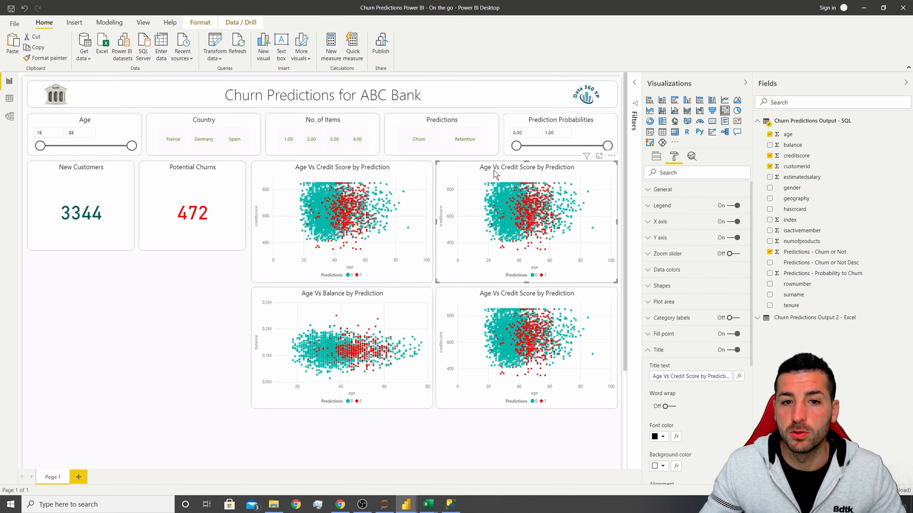
click(658, 158)
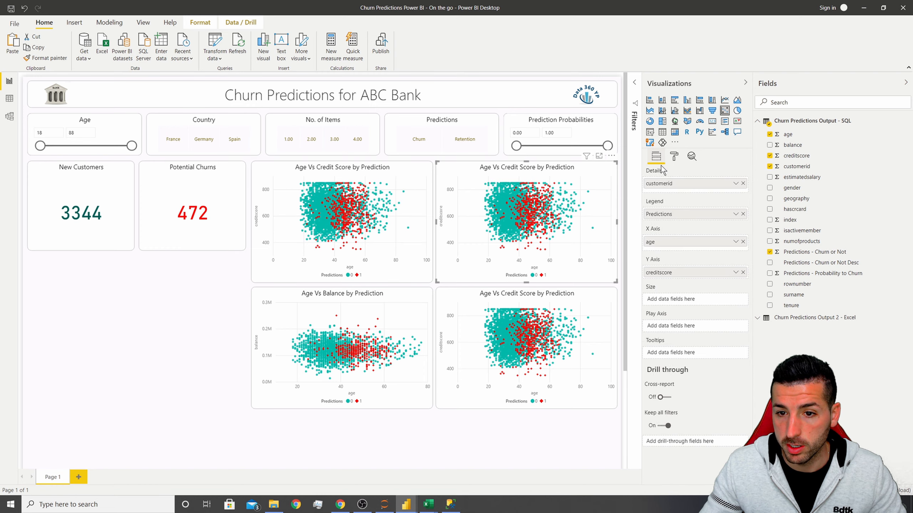
click(744, 272)
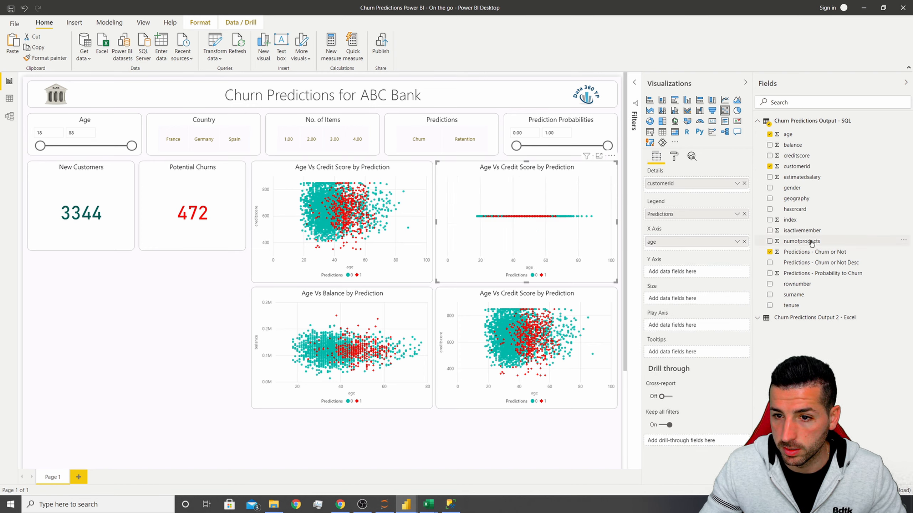
drag(812, 244, 680, 275)
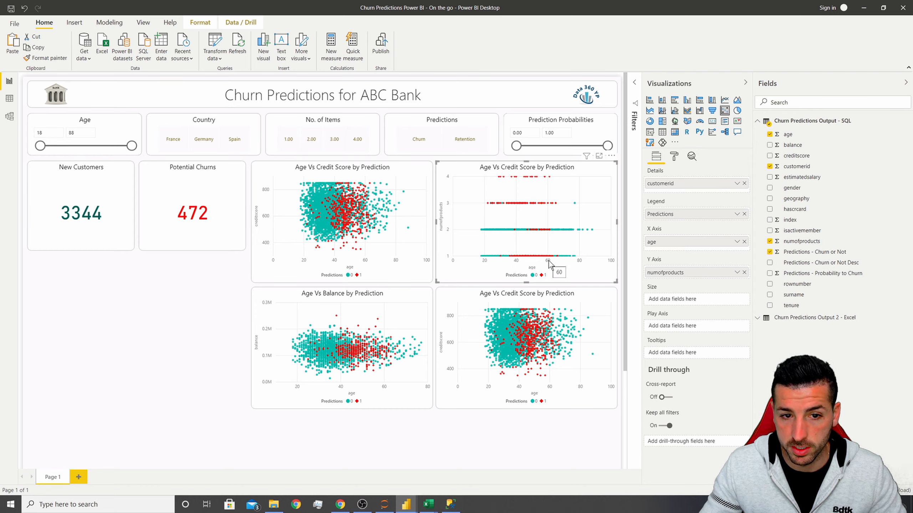
Retitle the upper-right chart as Age Vs No. Of Products by Prediction.
click(674, 157)
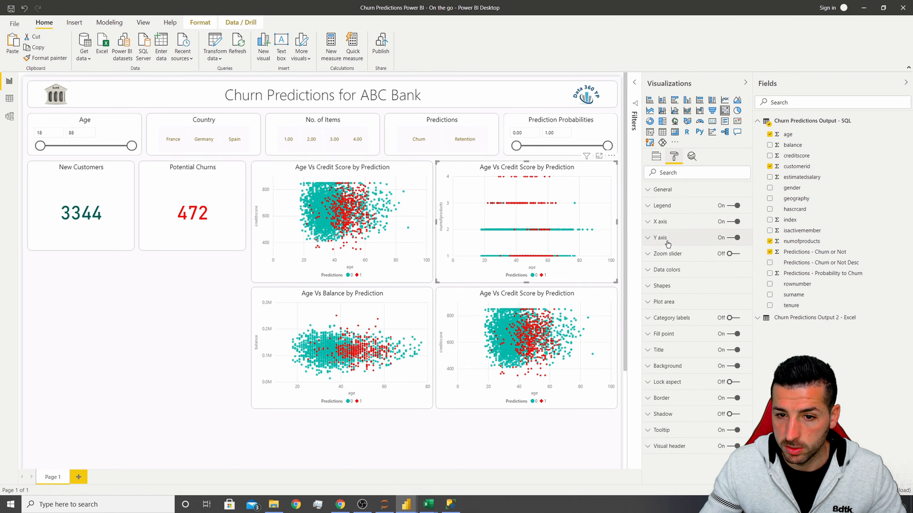
click(665, 350)
drag(670, 376, 698, 376)
text(Nu by Prediction)
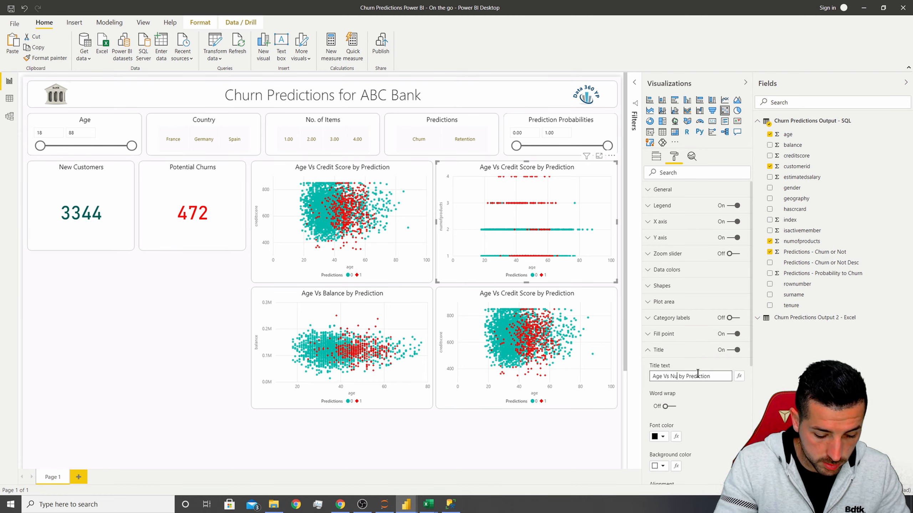
key(BackSpace)
text(o. Of Products)
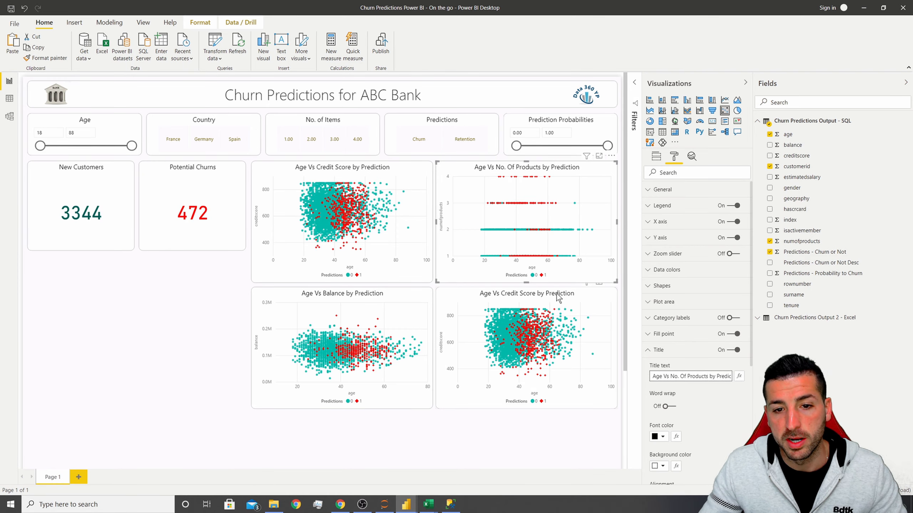
Replace creditscore with isactivemember on the lower-right chart's Y axis.
click(558, 298)
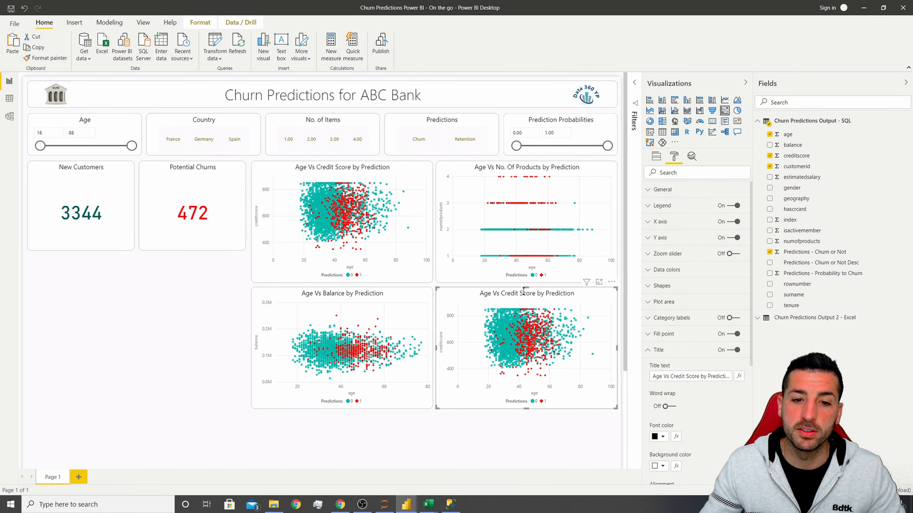
click(656, 157)
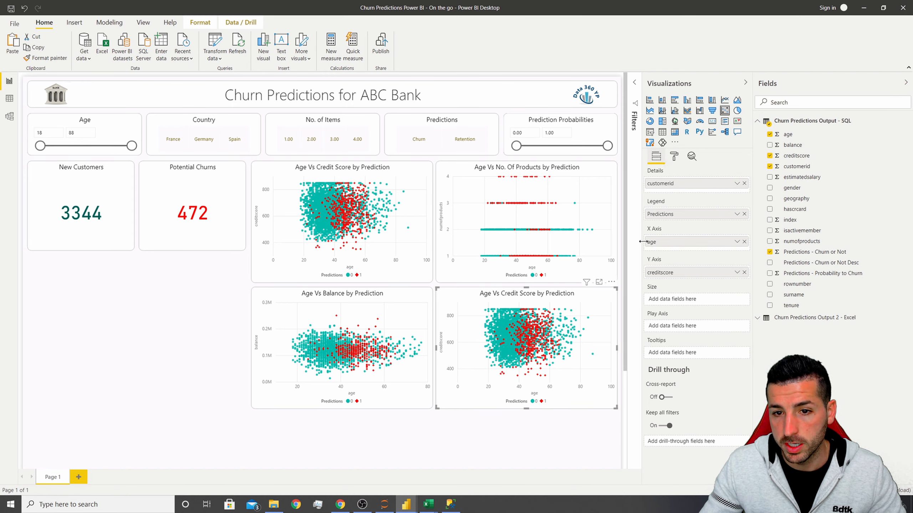
click(744, 272)
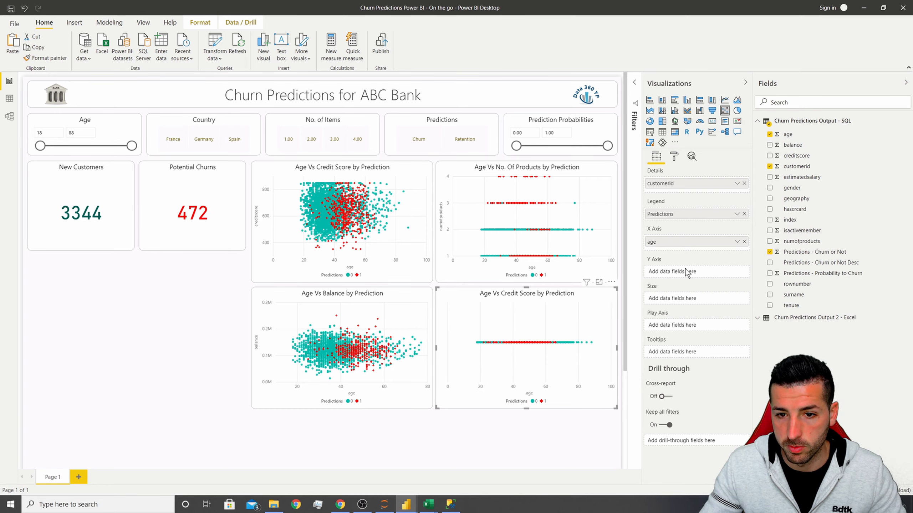
drag(802, 230, 685, 270)
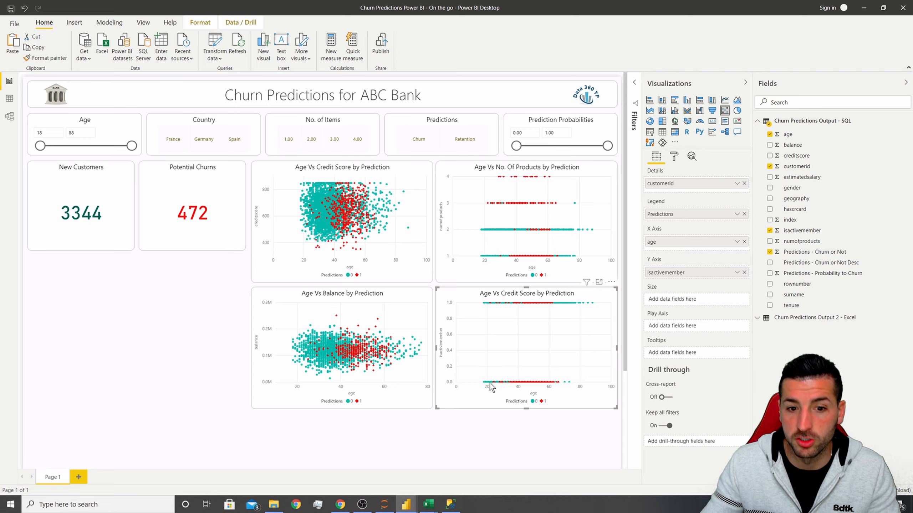
mouse_move(489, 383)
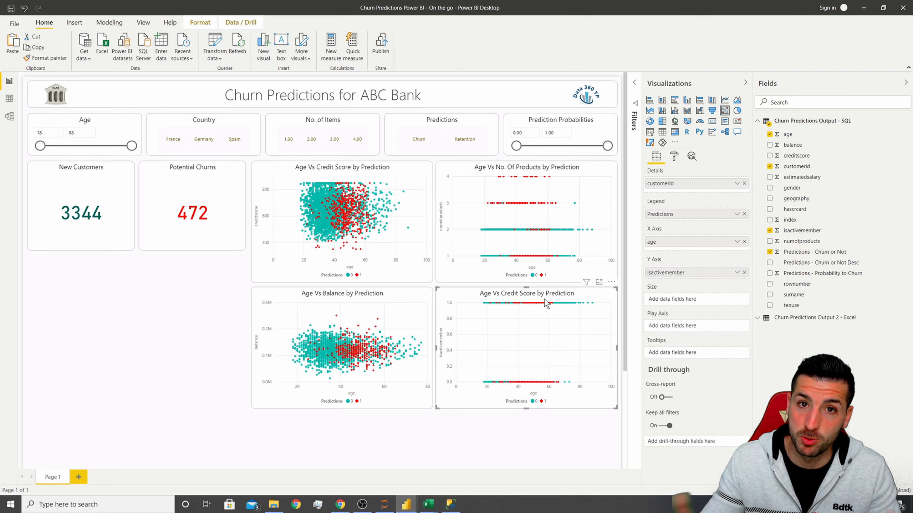
Switch to the Jupyter notebook in the browser and scroll to the feature importance results.
click(340, 505)
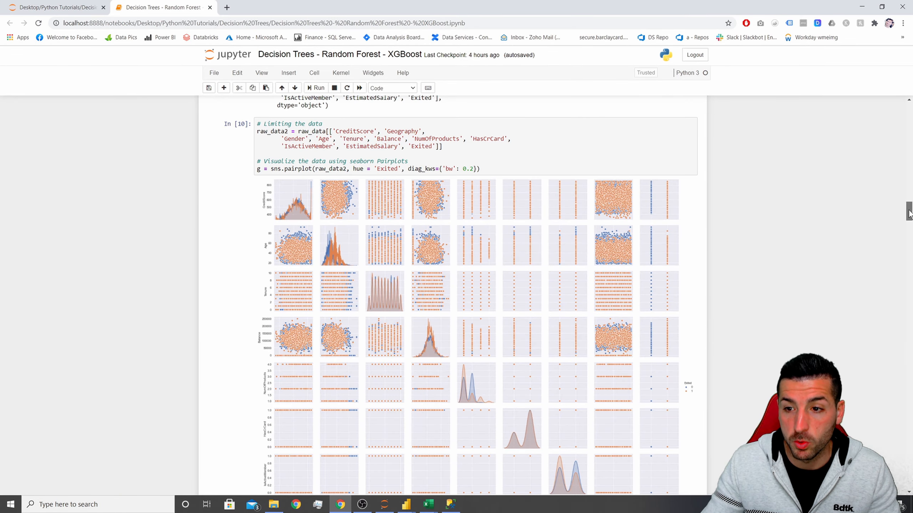
drag(909, 213, 908, 299)
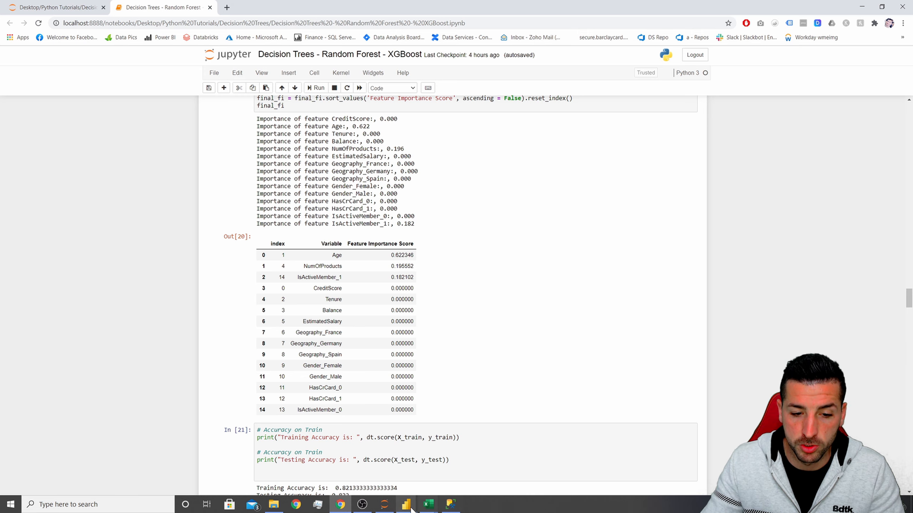
Return to Power BI and retitle the lower-right chart as Age Vs IsActive by Prediction.
mouse_move(406, 503)
click(444, 464)
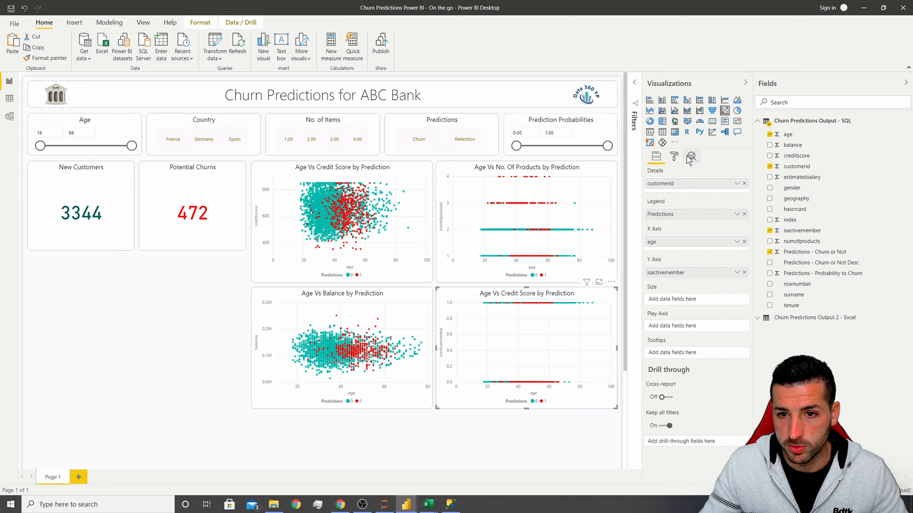
click(674, 157)
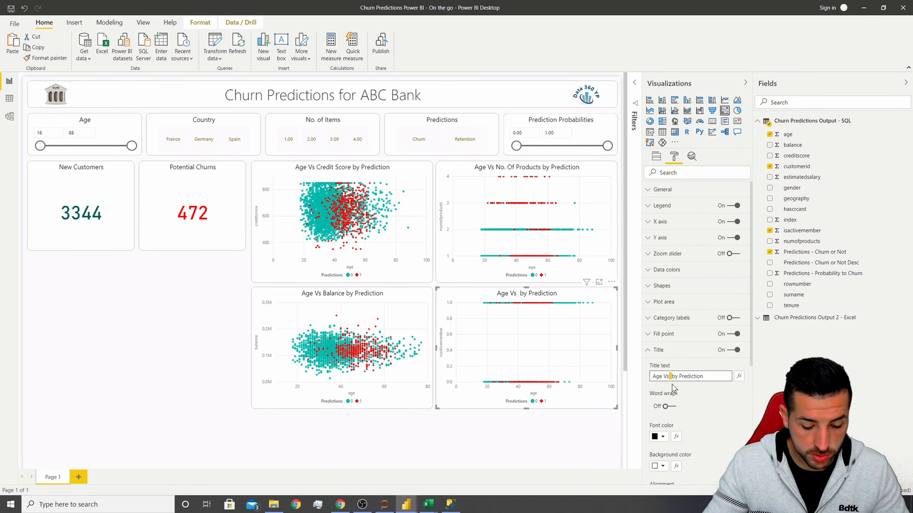
text(IsActive)
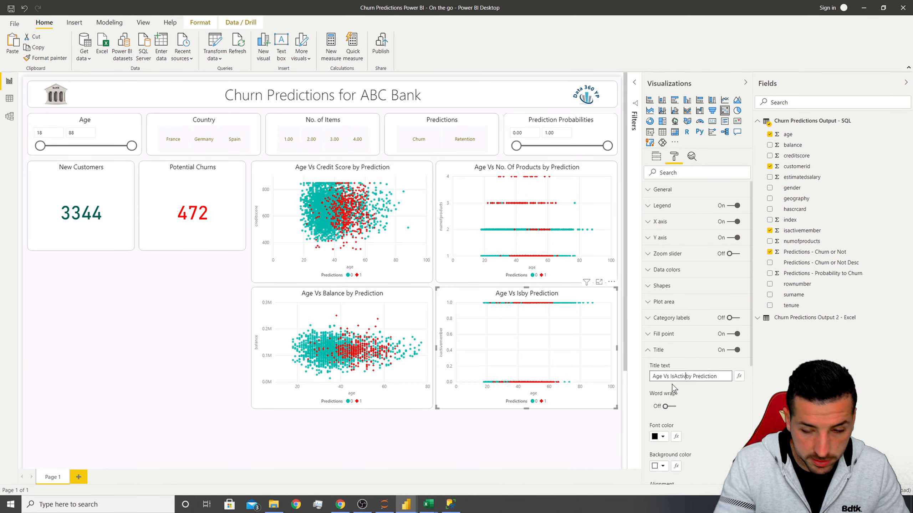
click(507, 440)
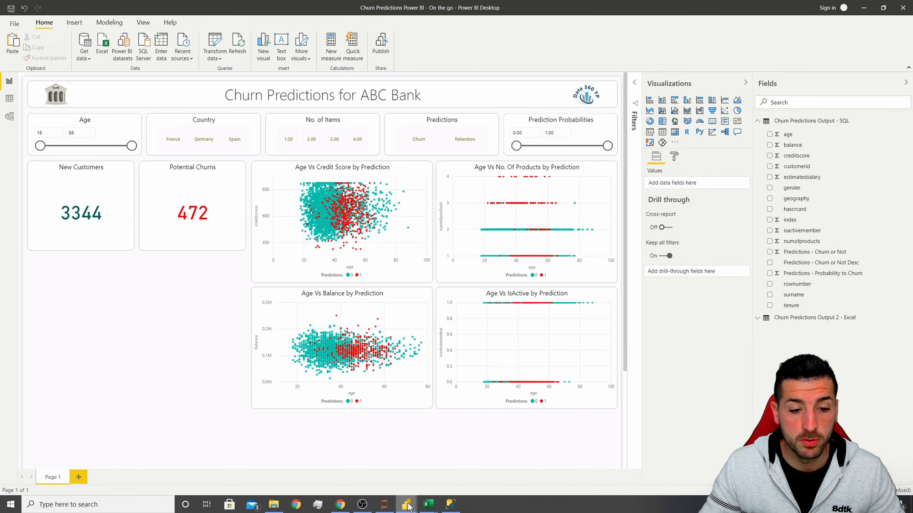
Compare with the reference report, then add a map visual below the customer cards and enlarge it to fill that area.
mouse_move(408, 507)
click(454, 466)
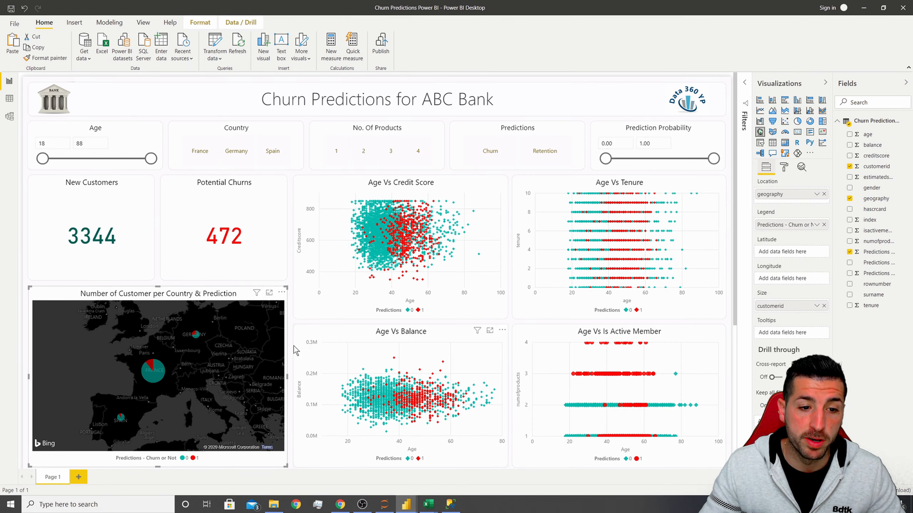
scroll(293, 347, down, 2)
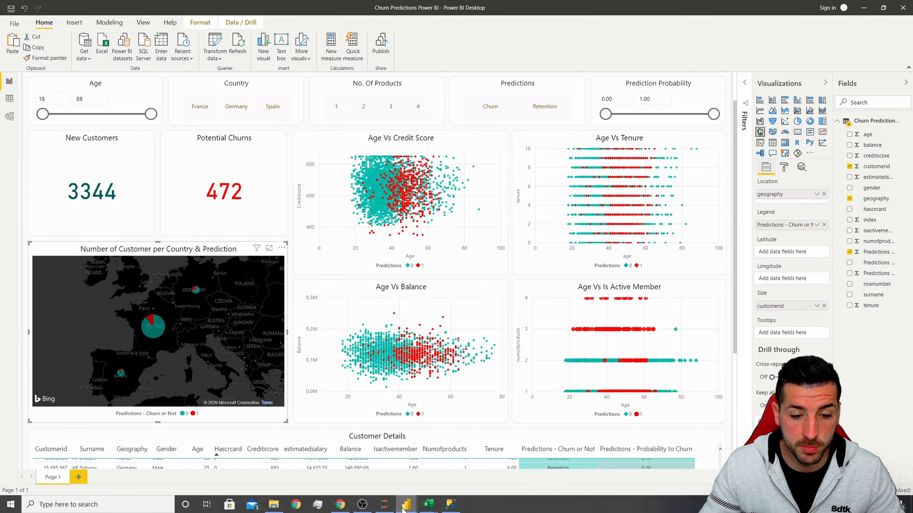
mouse_move(405, 503)
click(443, 475)
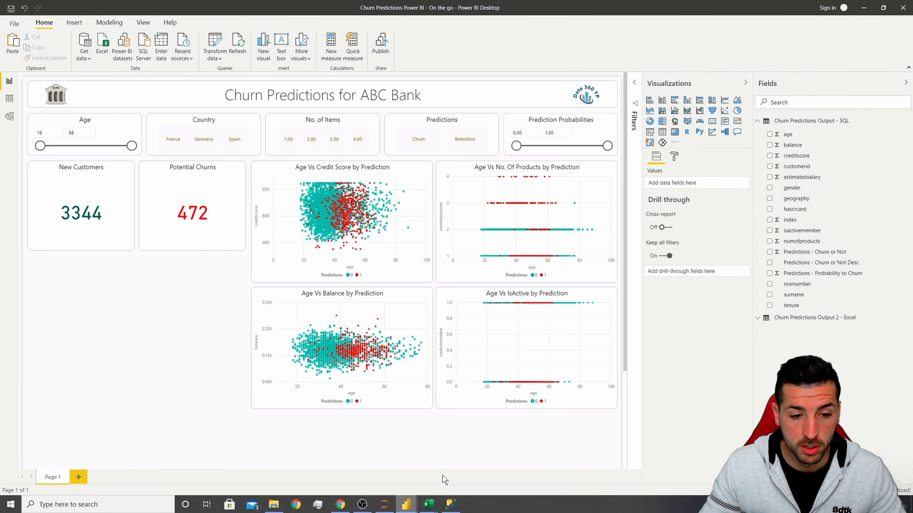
click(677, 123)
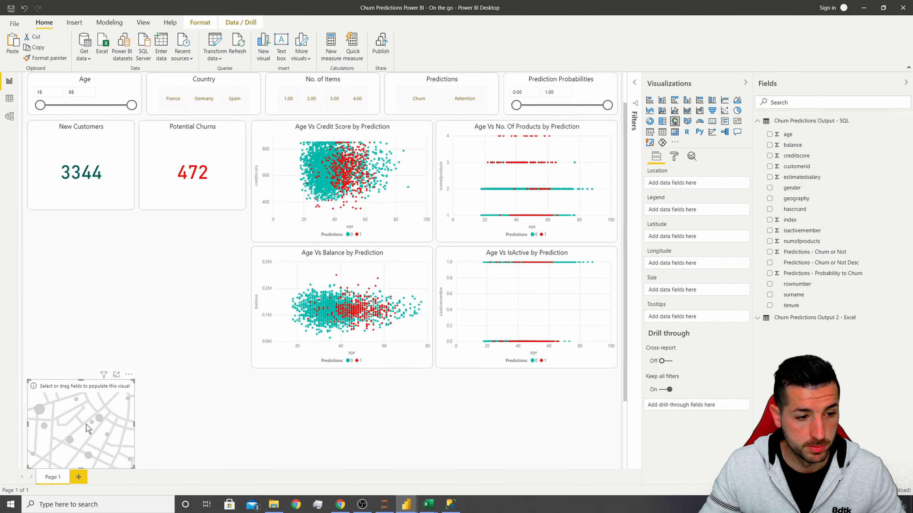
drag(90, 427, 84, 255)
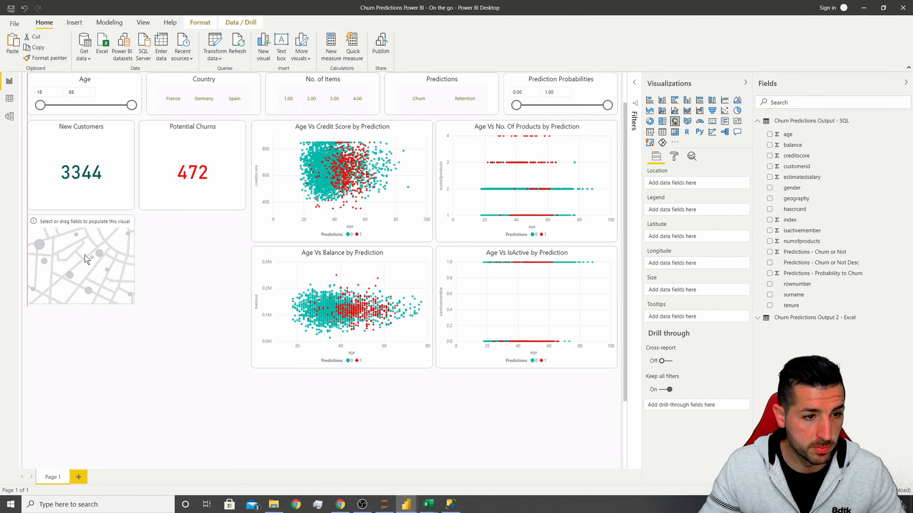
drag(135, 305, 246, 369)
Populate the map with geography as location, count of customerid as size, and Predictions - Churn or Not as legend.
scroll(281, 411, up, 1)
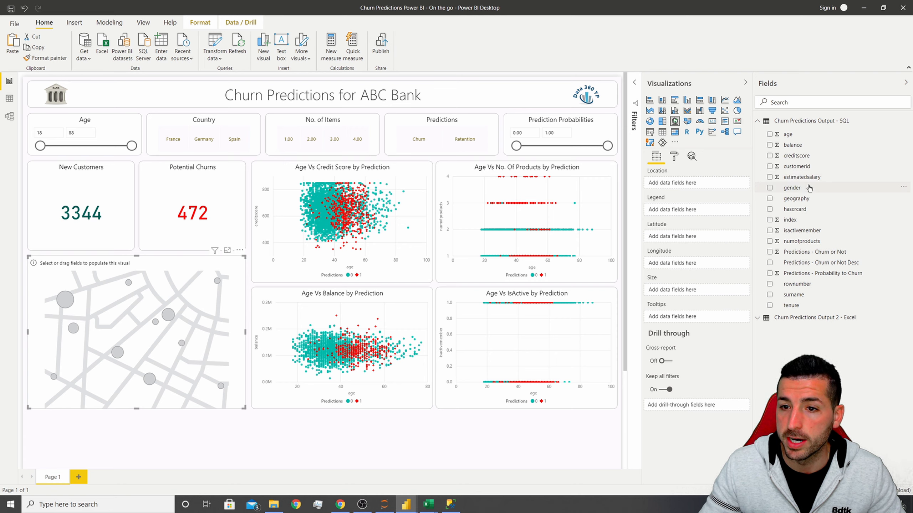
drag(802, 198, 685, 184)
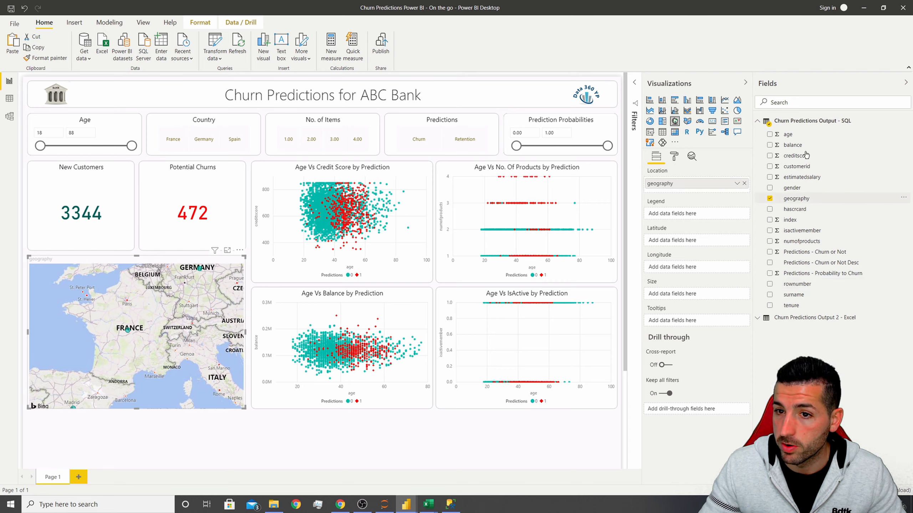
drag(791, 167, 683, 295)
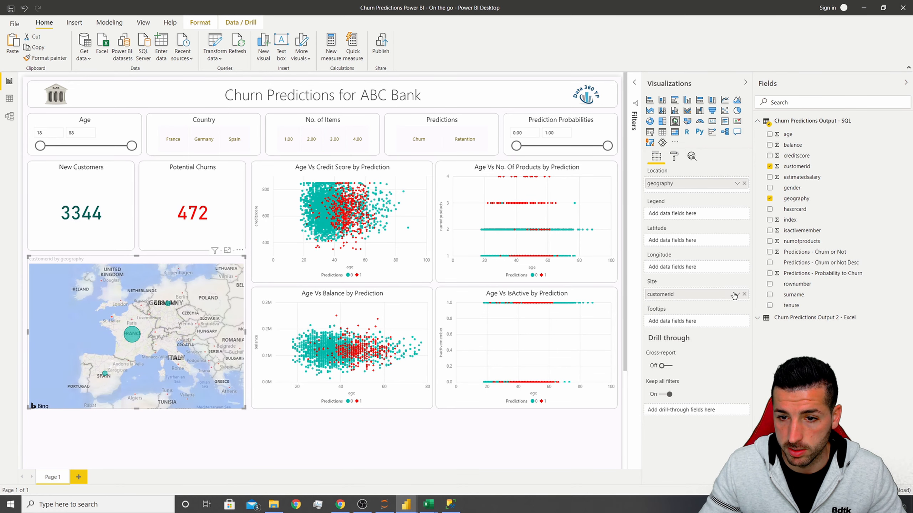
click(737, 294)
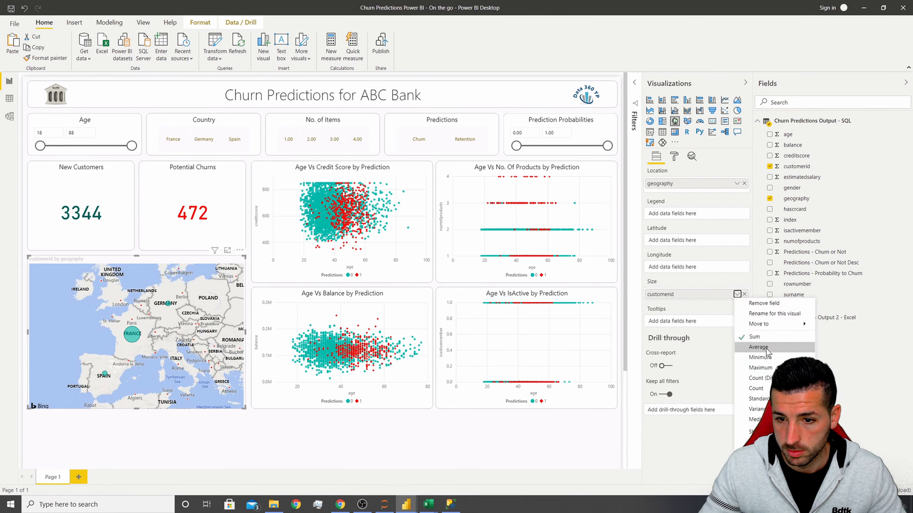
click(774, 378)
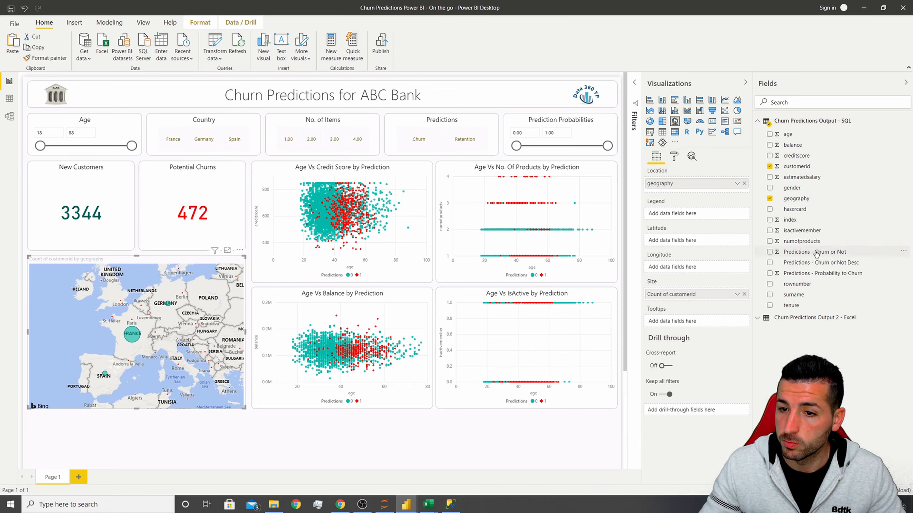
drag(834, 254, 696, 216)
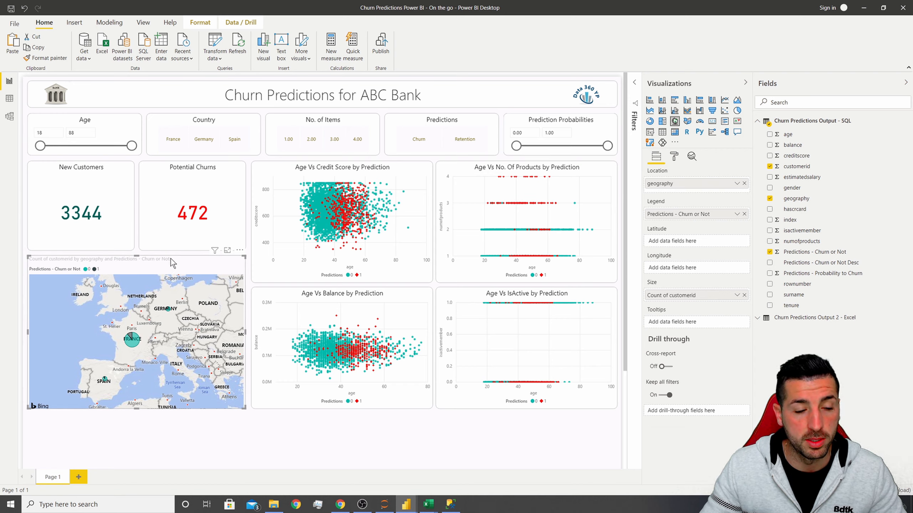
Copy the New Customers card's formatting onto the map with Format Painter.
click(62, 168)
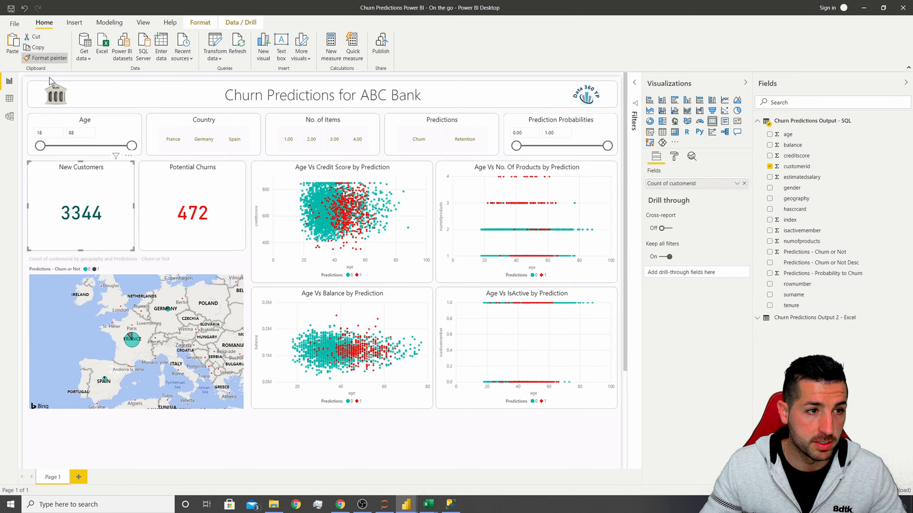
click(46, 58)
click(187, 264)
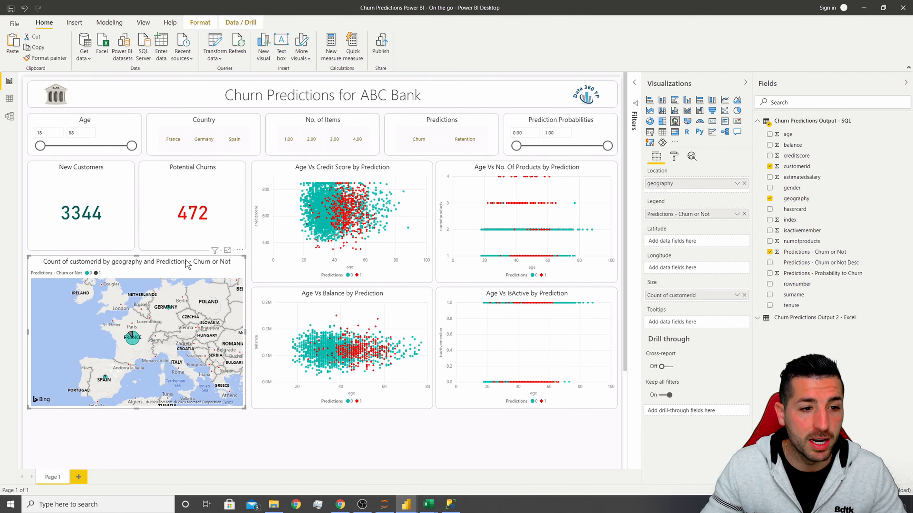
Set the map style theme to Dark.
click(677, 158)
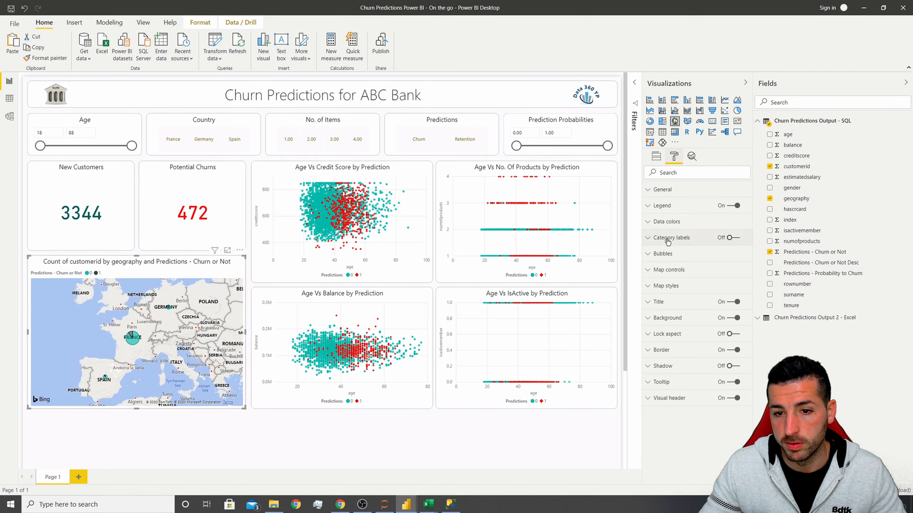
click(673, 288)
click(683, 312)
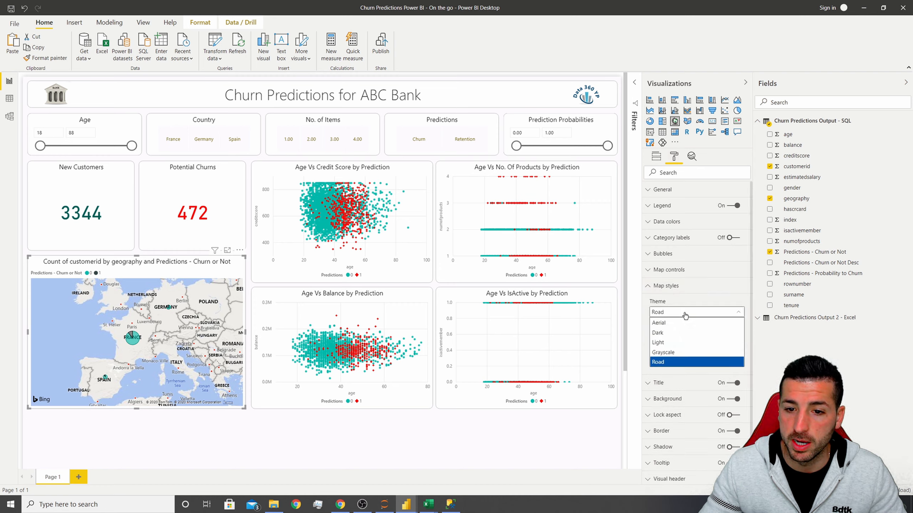
click(678, 333)
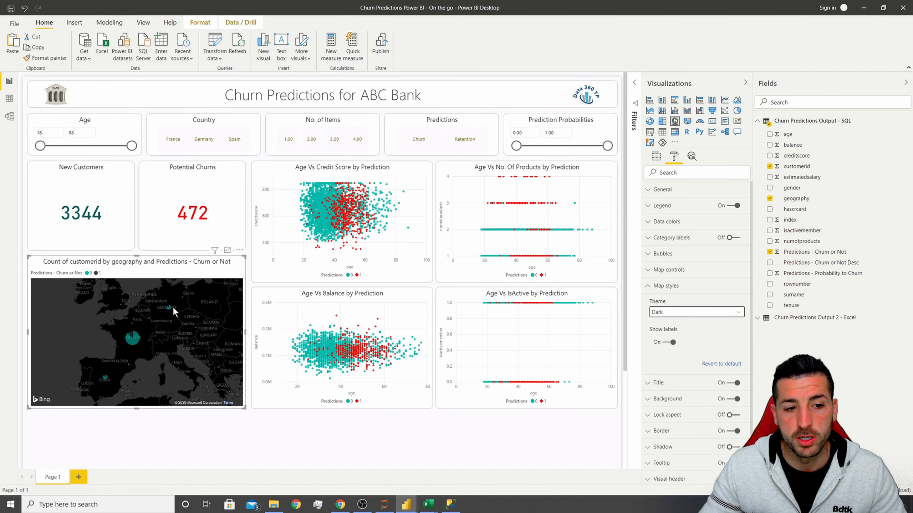
Set the map's data color for prediction 1 to red.
click(674, 222)
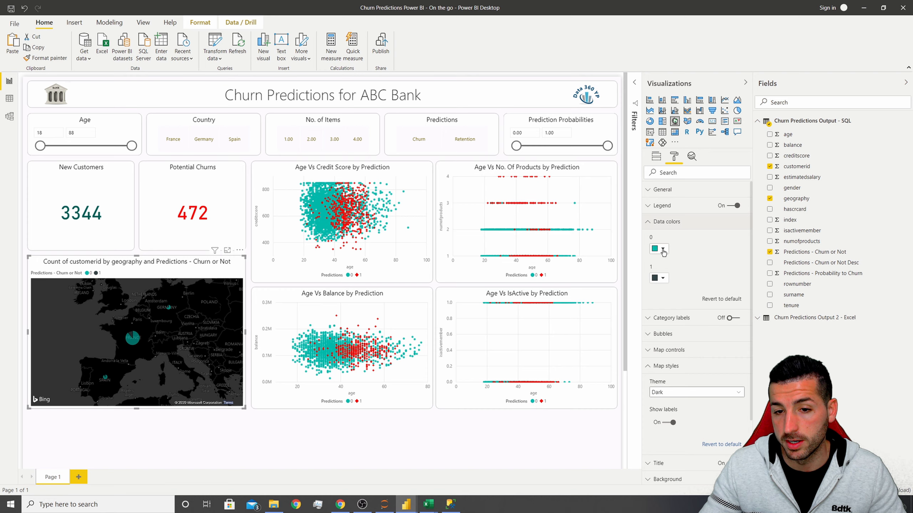
click(663, 278)
click(671, 346)
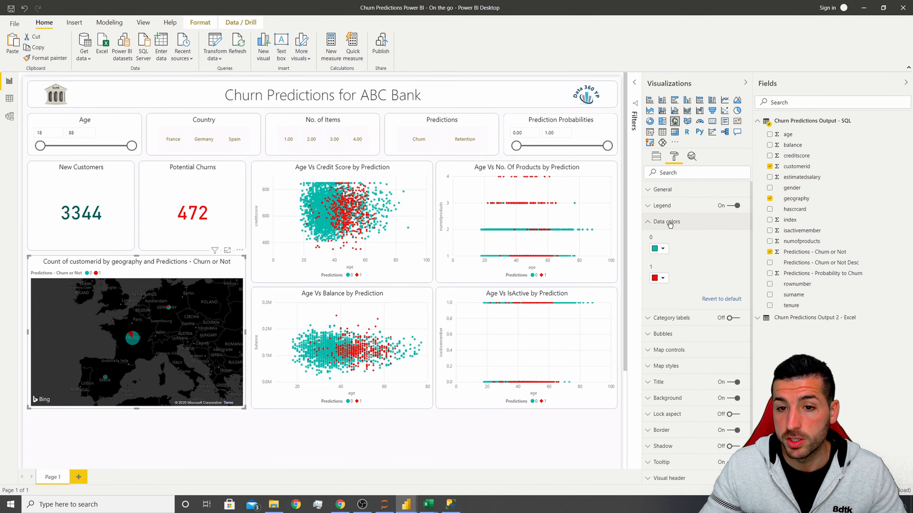
click(669, 223)
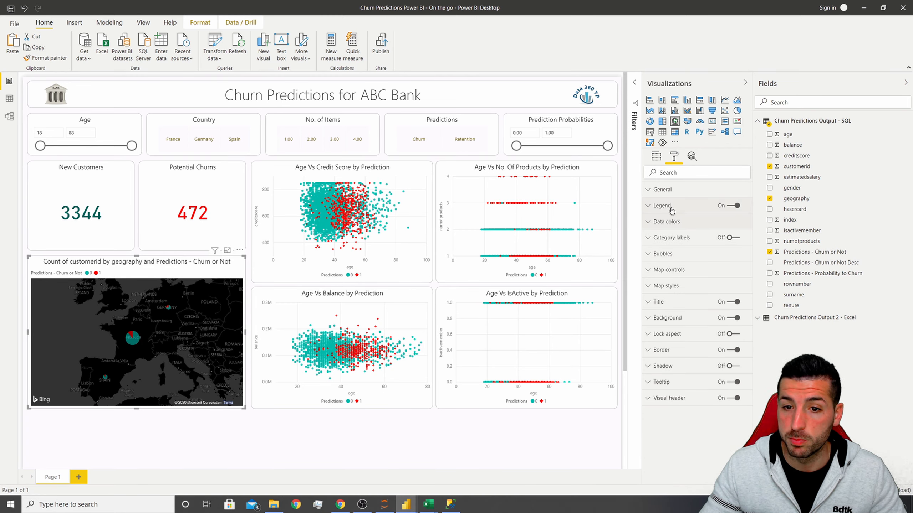
Position the map legend at Bottom Center.
click(671, 207)
click(676, 233)
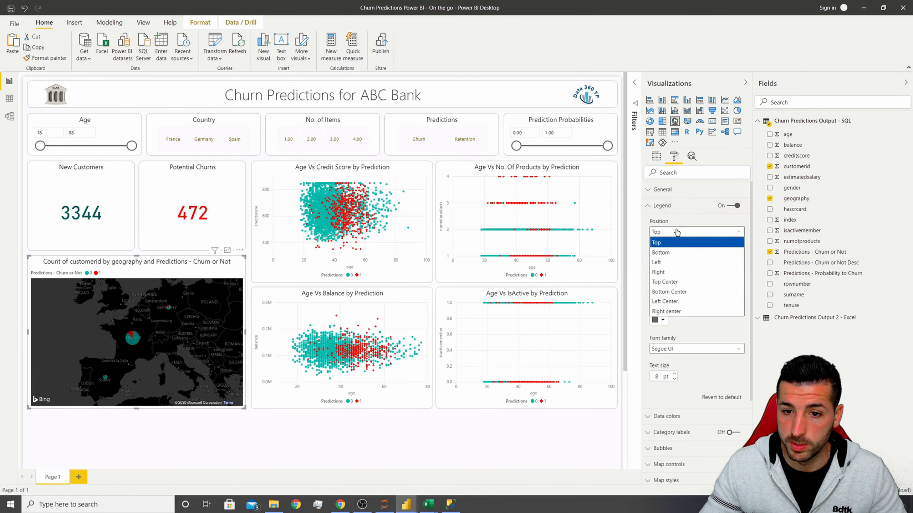
click(674, 293)
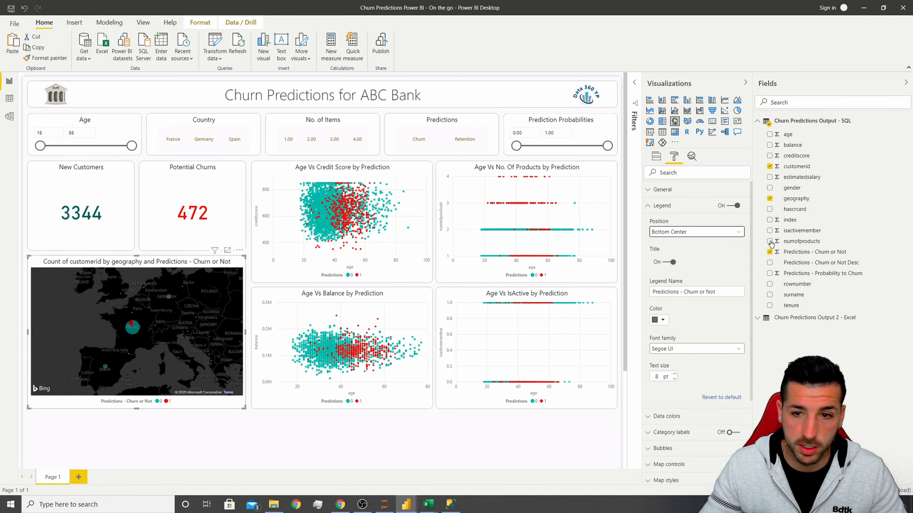
Rename the map's legend field to Predictions for this visual.
click(656, 158)
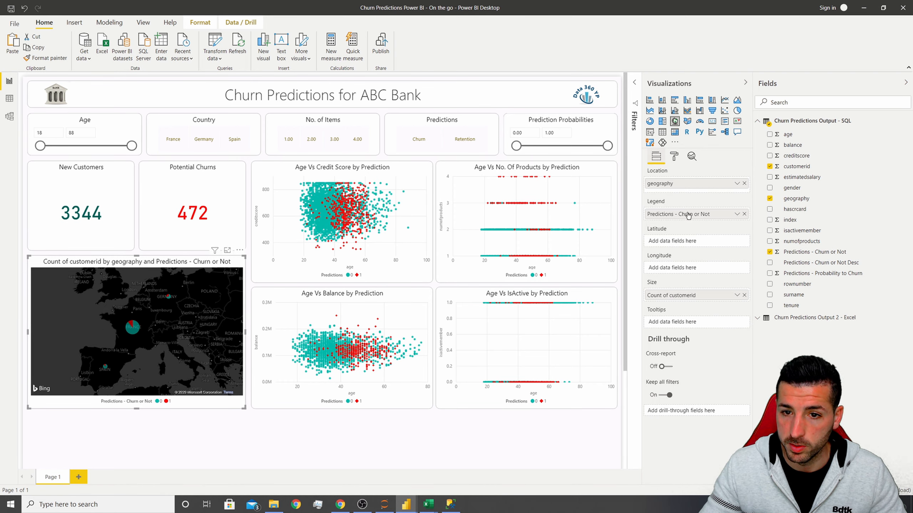
double_click(681, 217)
drag(675, 213, 700, 213)
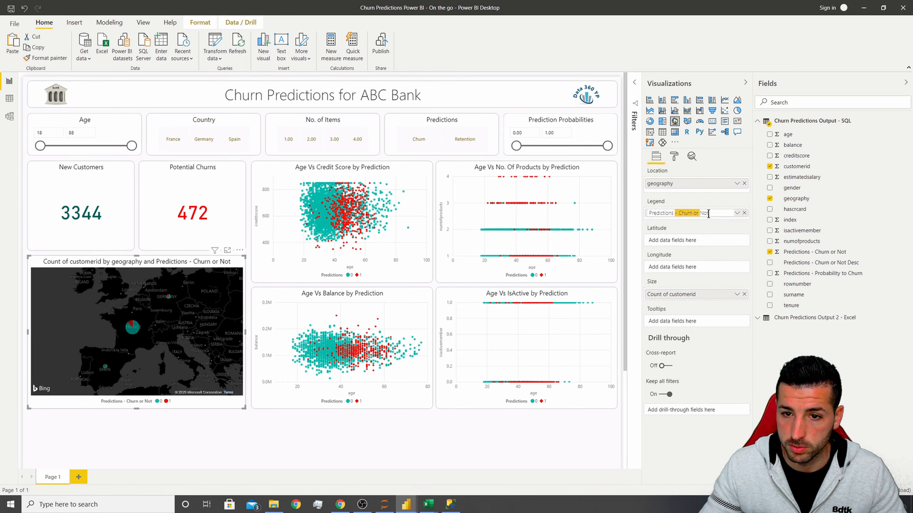
key(BackSpace)
key(Return)
Copy the map title from the reference report and set the map's title to Number of Customer per Country & Prediction.
click(674, 157)
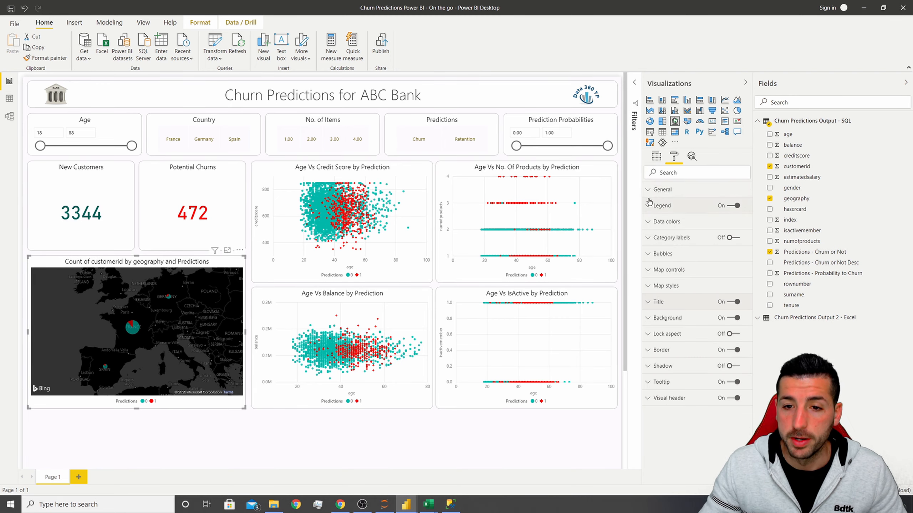
click(672, 303)
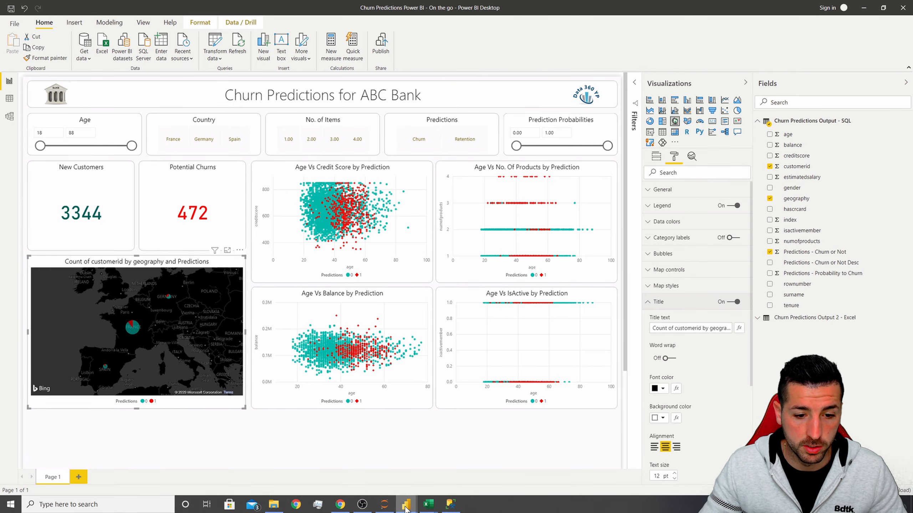
mouse_move(406, 504)
click(353, 468)
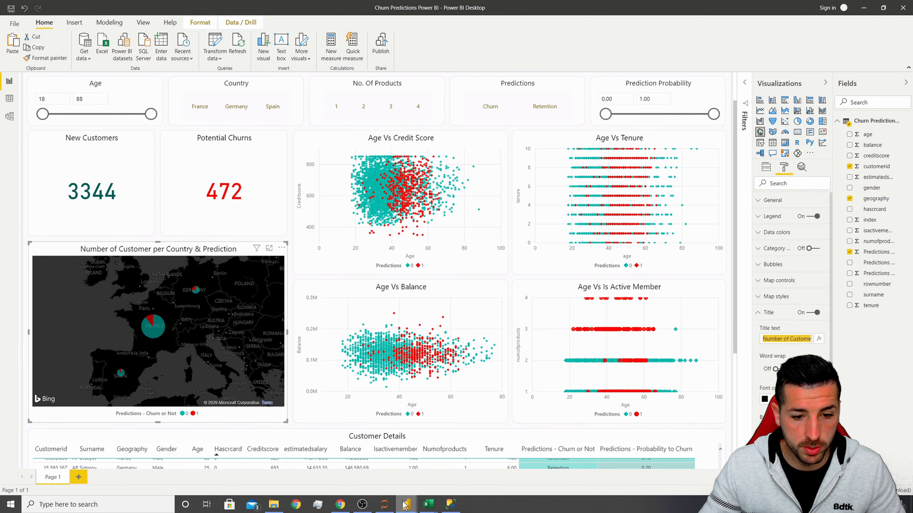
mouse_move(406, 504)
click(453, 464)
triple_click(675, 327)
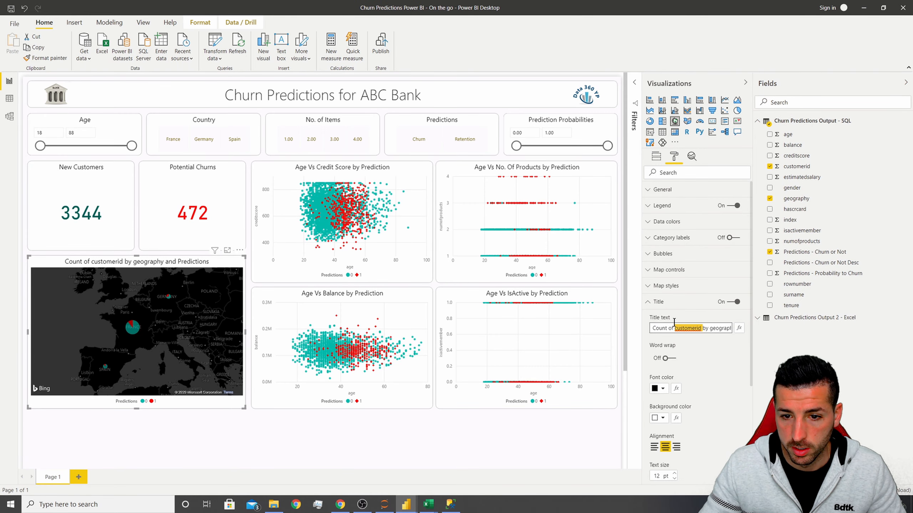
text(Number of Customer per Country & Prediction)
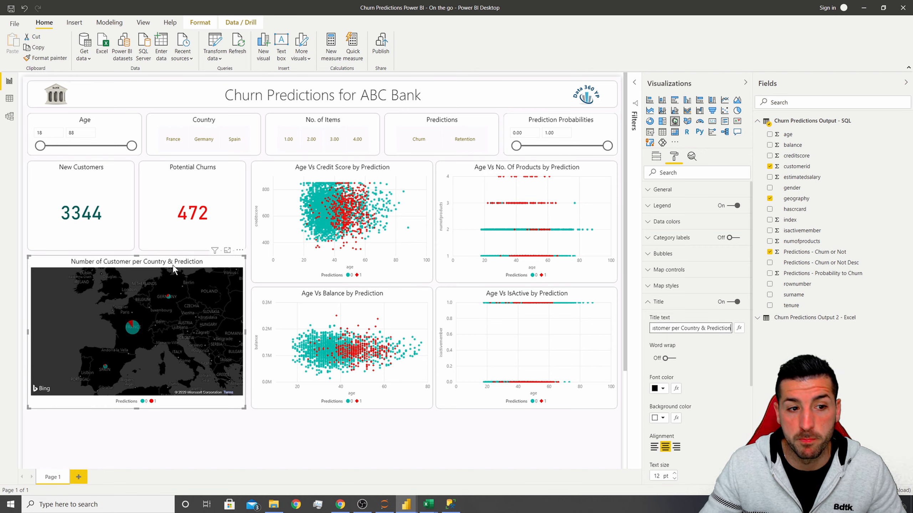
Set the map's bubble size to 27.
click(661, 302)
click(676, 254)
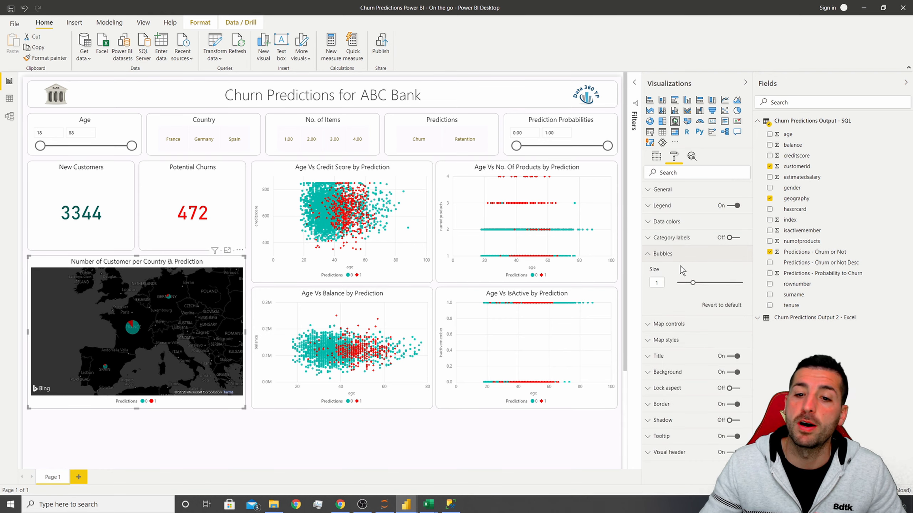
drag(690, 282, 701, 283)
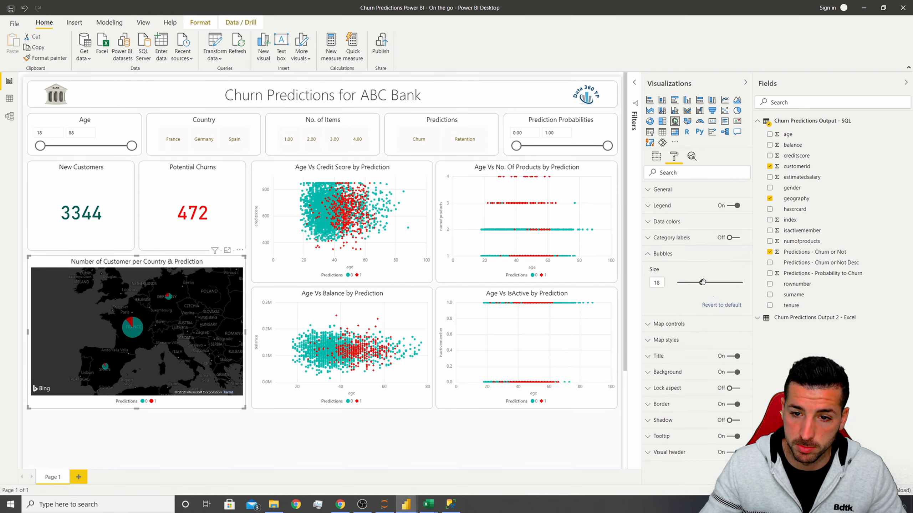
drag(704, 283, 706, 282)
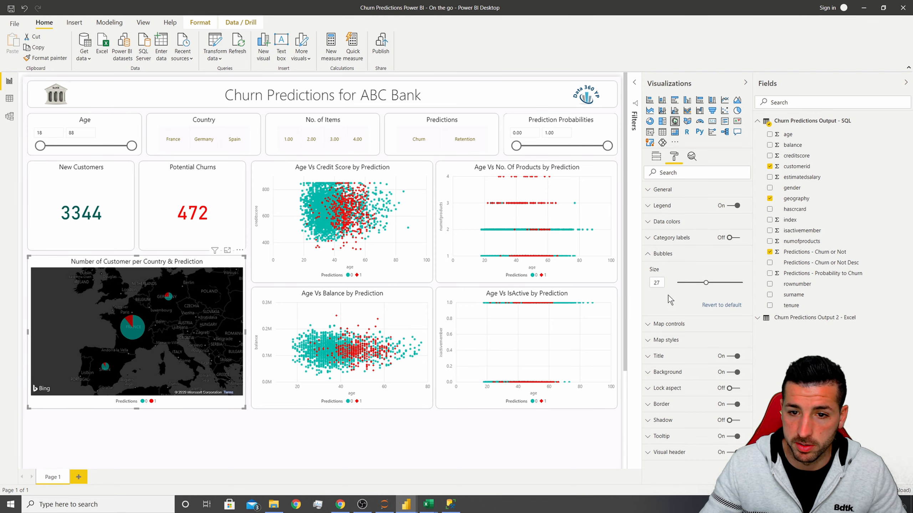
Switch to the reference report and examine its Customer Details table, then return to the report being built.
scroll(419, 391, down, 2)
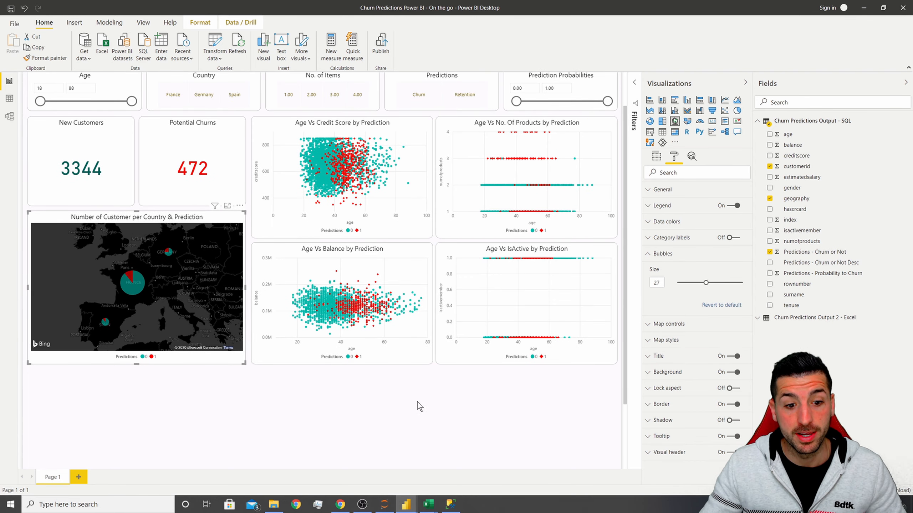
mouse_move(406, 505)
click(375, 478)
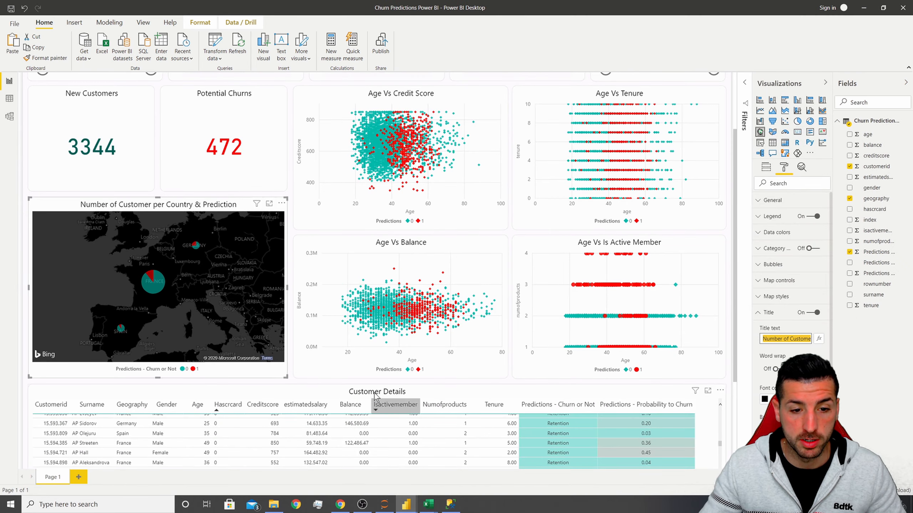
scroll(392, 381, down, 4)
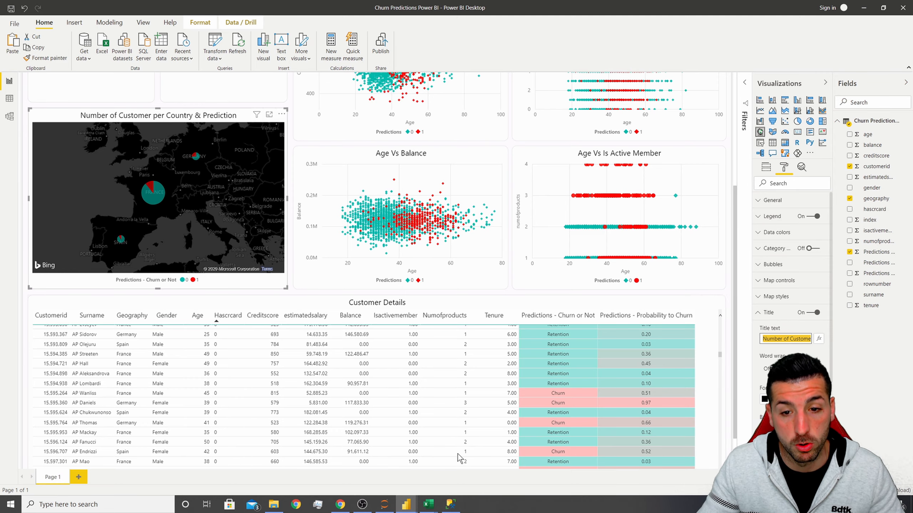
mouse_move(406, 504)
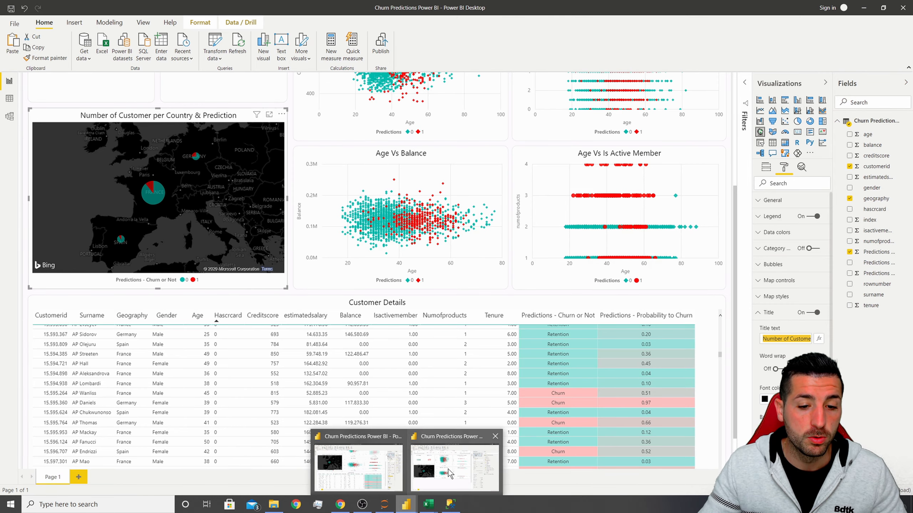
click(448, 468)
click(425, 431)
scroll(427, 418, down, 2)
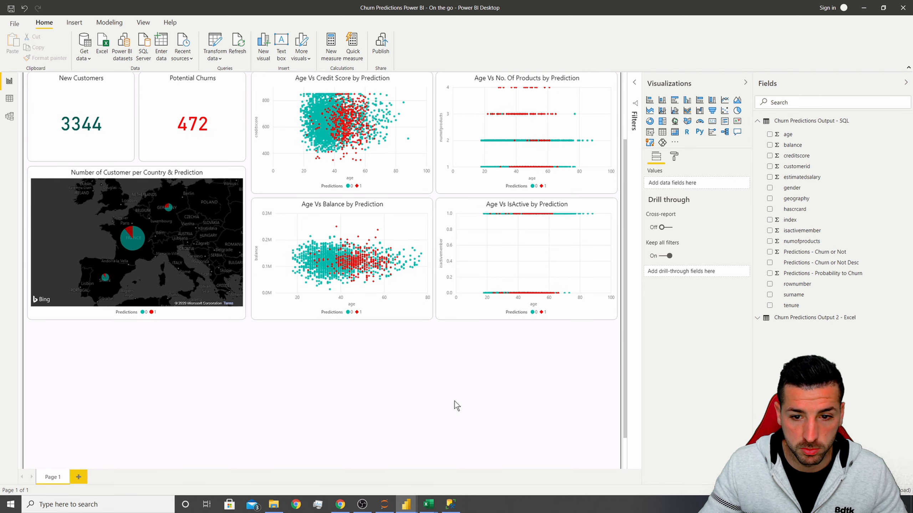
scroll(540, 357, down, 1)
scroll(539, 362, up, 2)
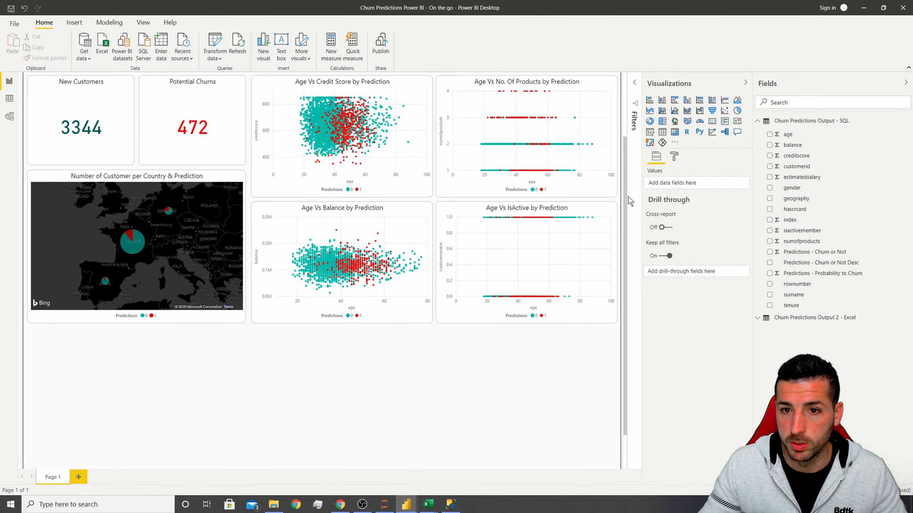
Insert a table visual below the map and stretch it across the full page width.
click(663, 132)
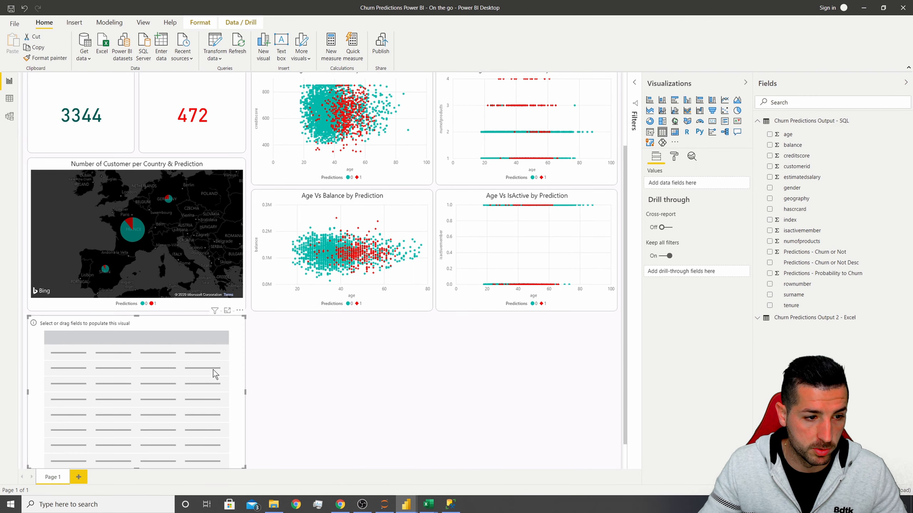
scroll(245, 338, down, 1)
drag(248, 360, 617, 336)
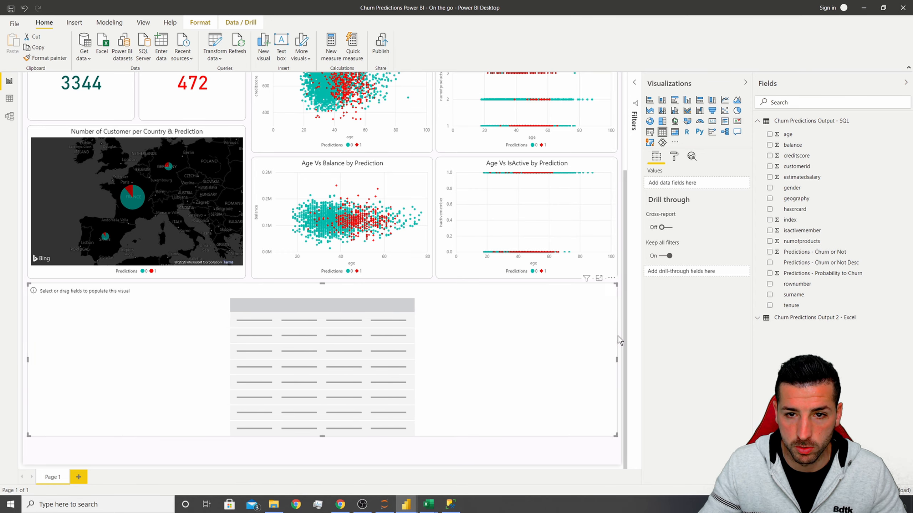
Add customerid to the table's values and set it to Don't summarize.
click(184, 135)
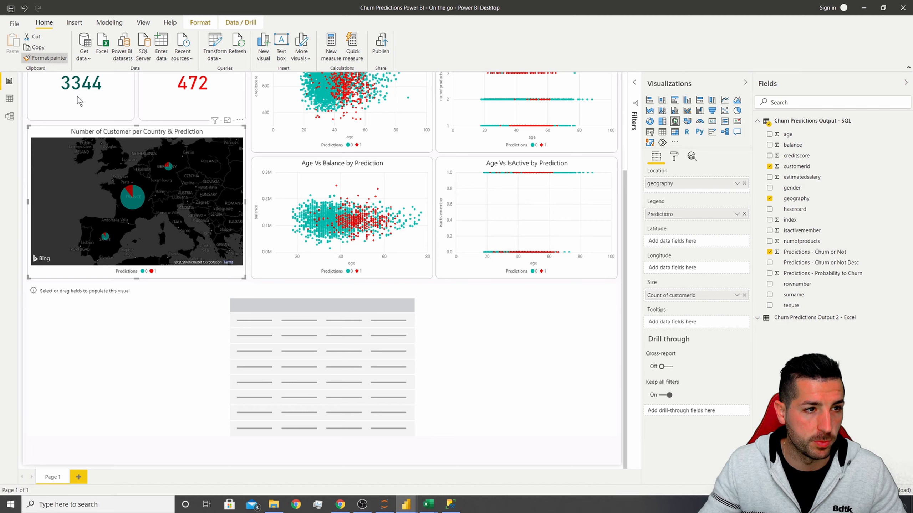
click(307, 305)
click(251, 378)
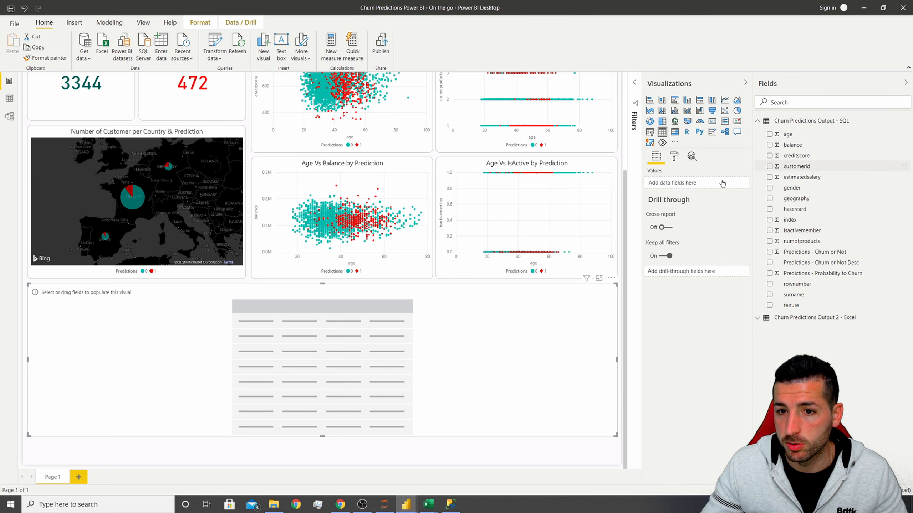
drag(722, 183, 698, 186)
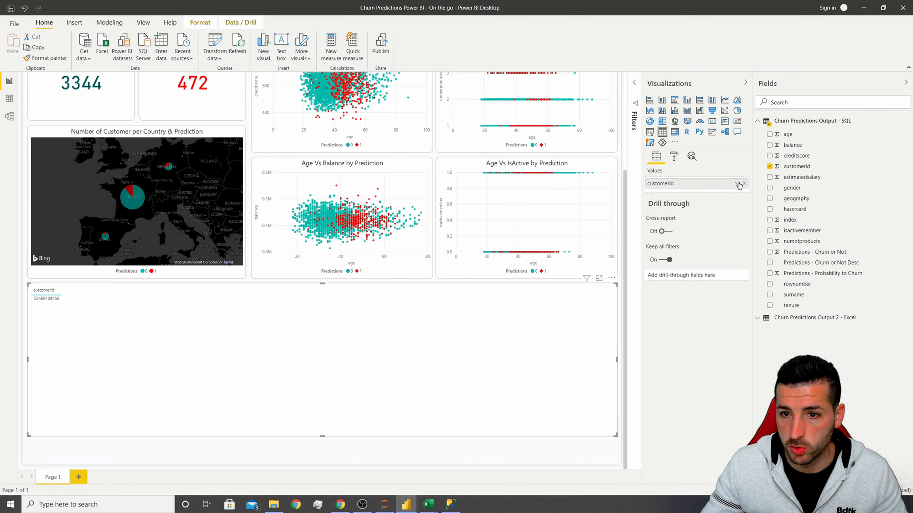
click(737, 183)
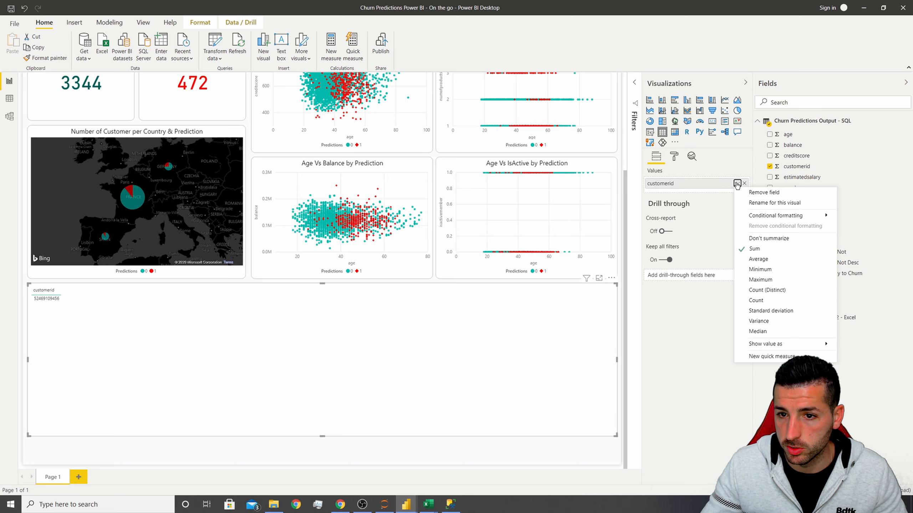
click(778, 241)
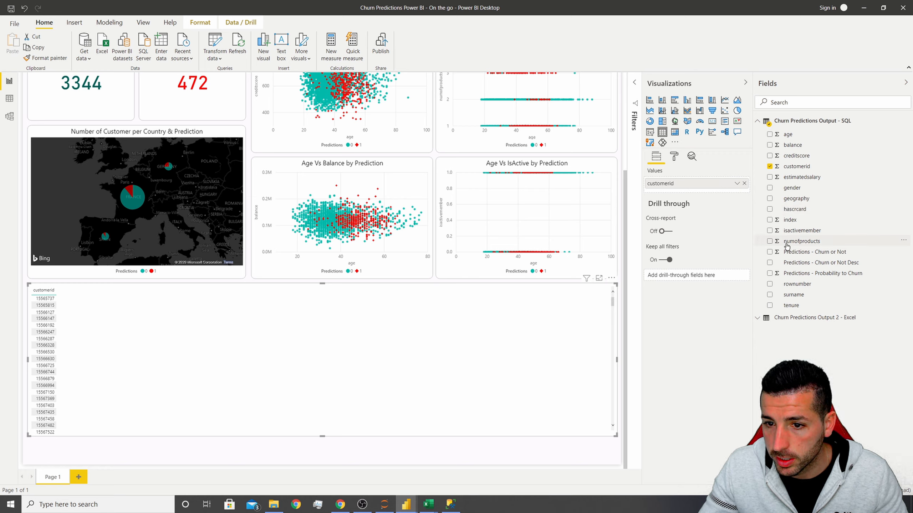
Add surname, geography, gender, age, hascrcard and creditscore to the table.
click(769, 295)
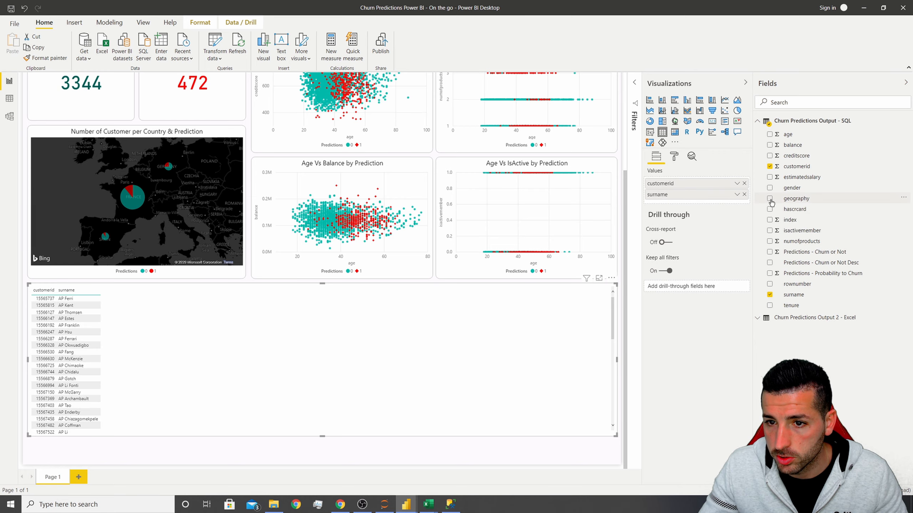
click(769, 199)
click(769, 187)
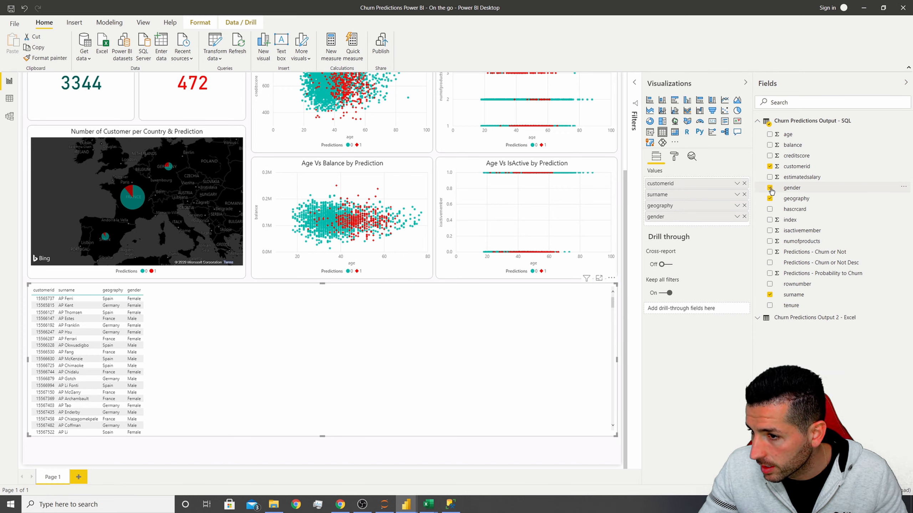
click(769, 134)
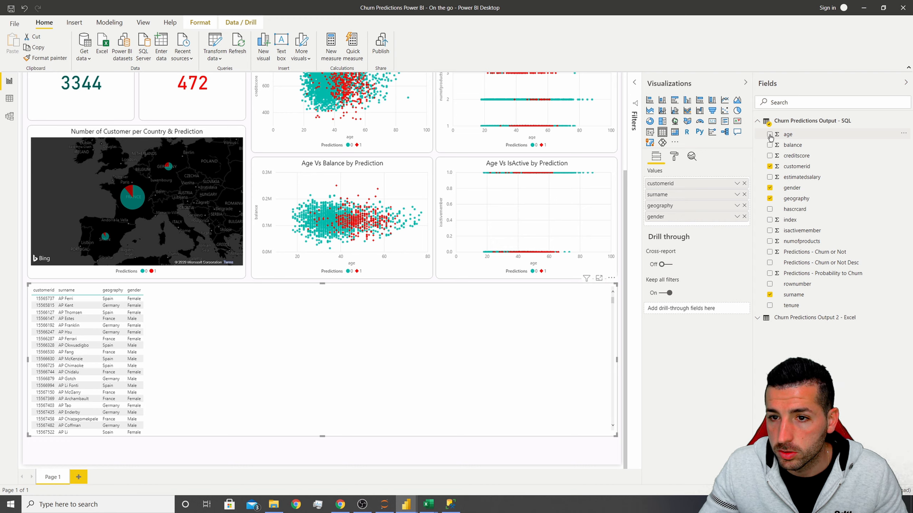
click(773, 213)
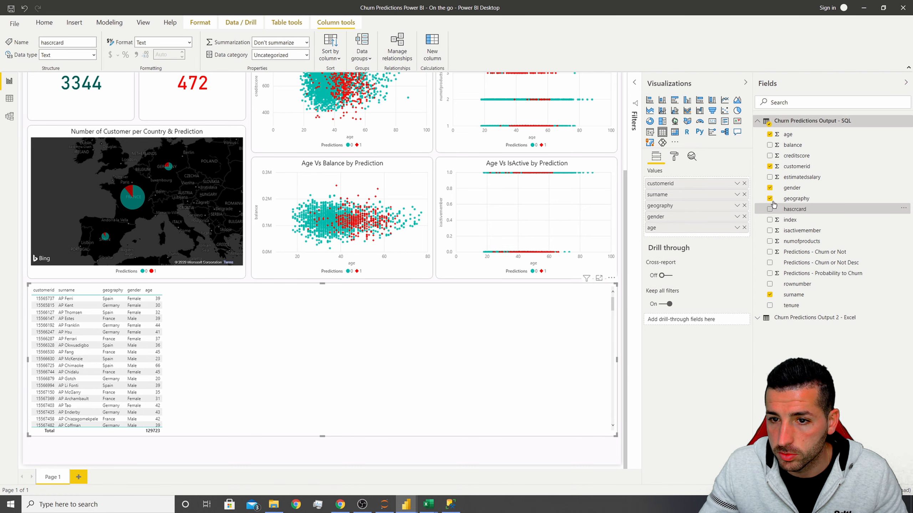
click(770, 209)
click(770, 156)
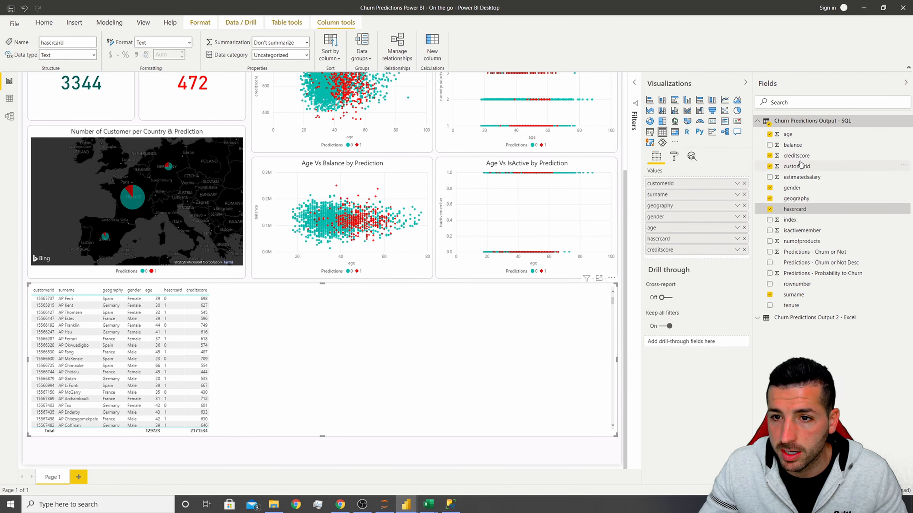
Add estimatedsalary, balance, isactivemember, numofproducts, tenure and the three Predictions fields to the table.
click(769, 176)
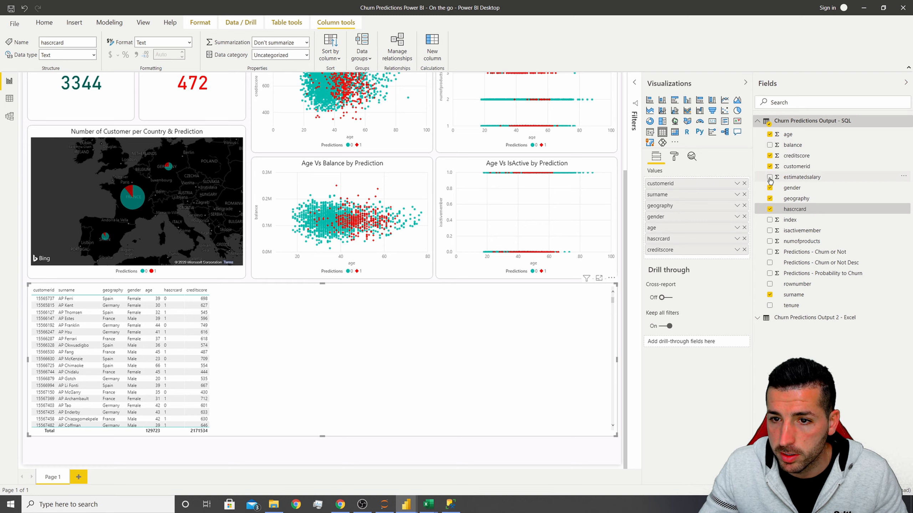
click(770, 145)
click(769, 231)
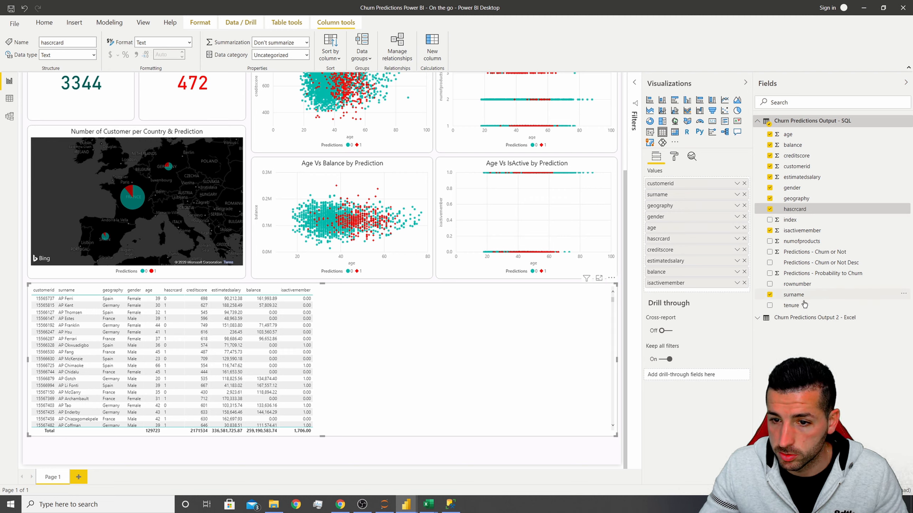
click(771, 242)
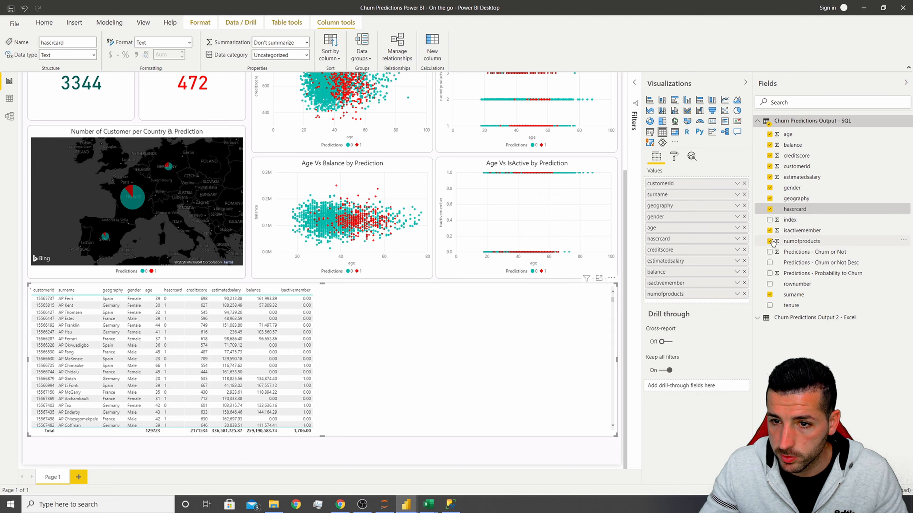
click(770, 306)
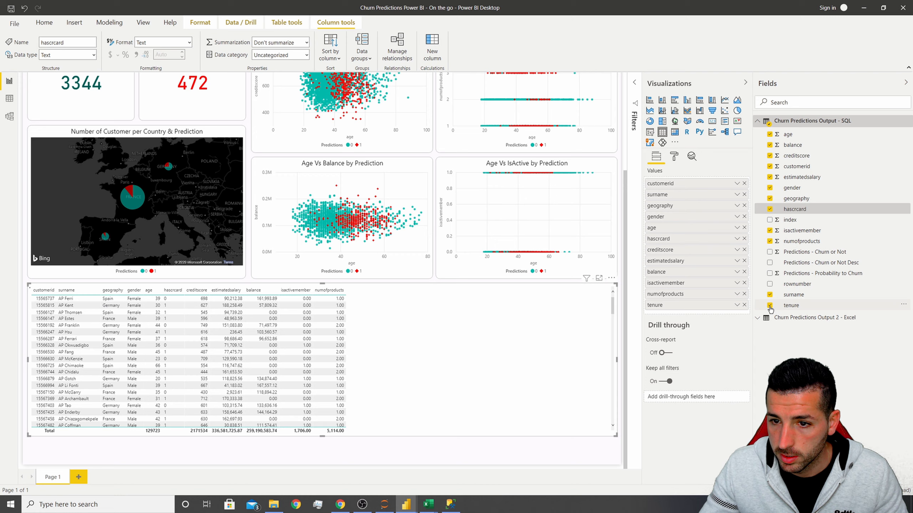
click(769, 252)
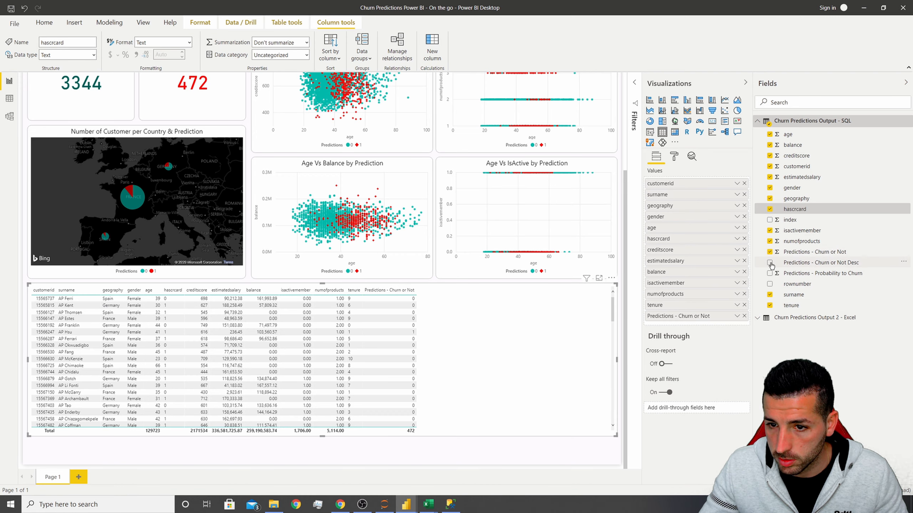
click(770, 262)
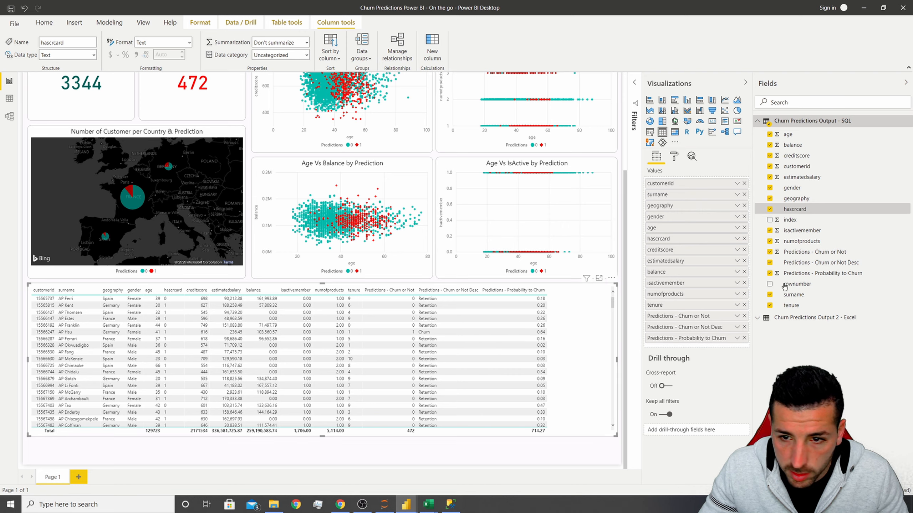
Move Predictions - Churn or Not Desc above Predictions - Churn or Not and remove Predictions - Churn or Not from the table.
drag(667, 315, 667, 333)
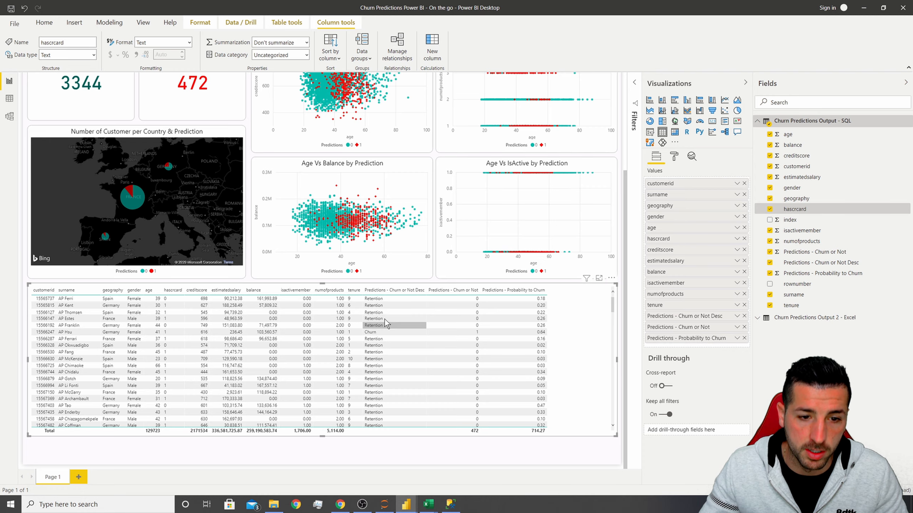
click(466, 299)
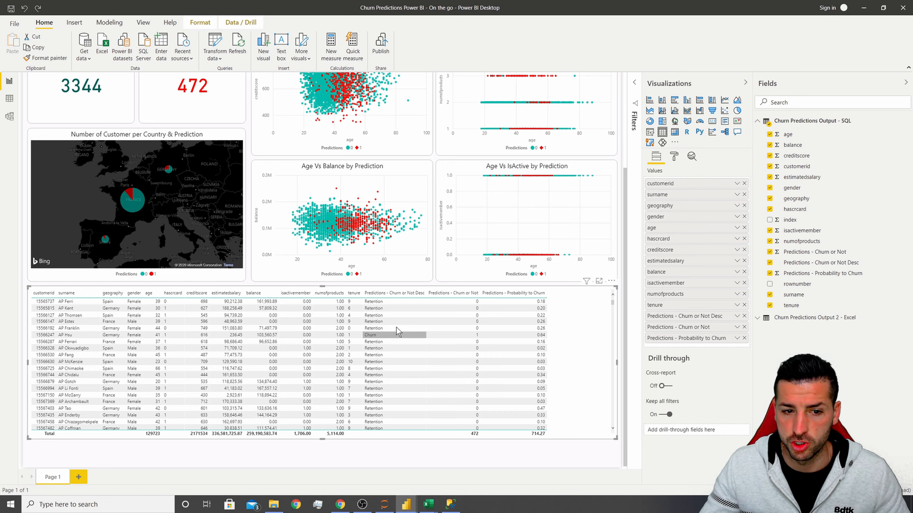
click(770, 253)
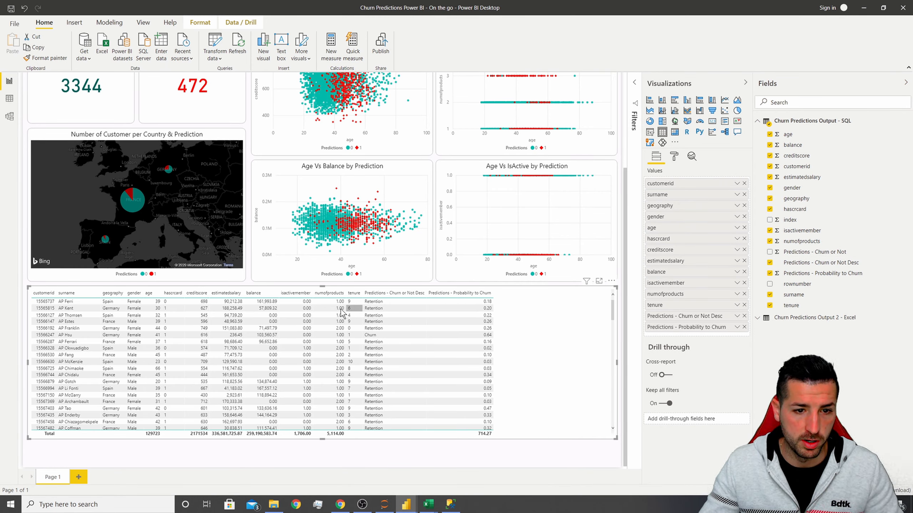
Set the table's style to Minimal.
click(673, 158)
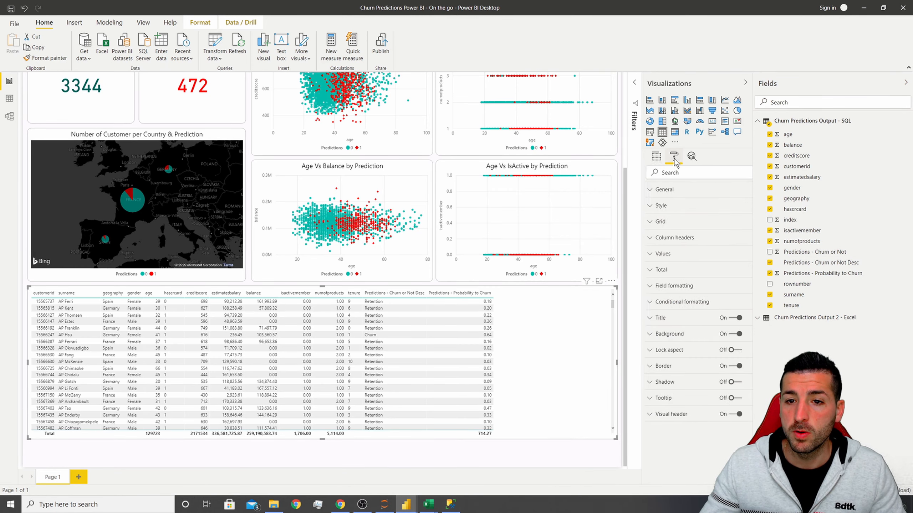
click(669, 198)
scroll(676, 324, down, 3)
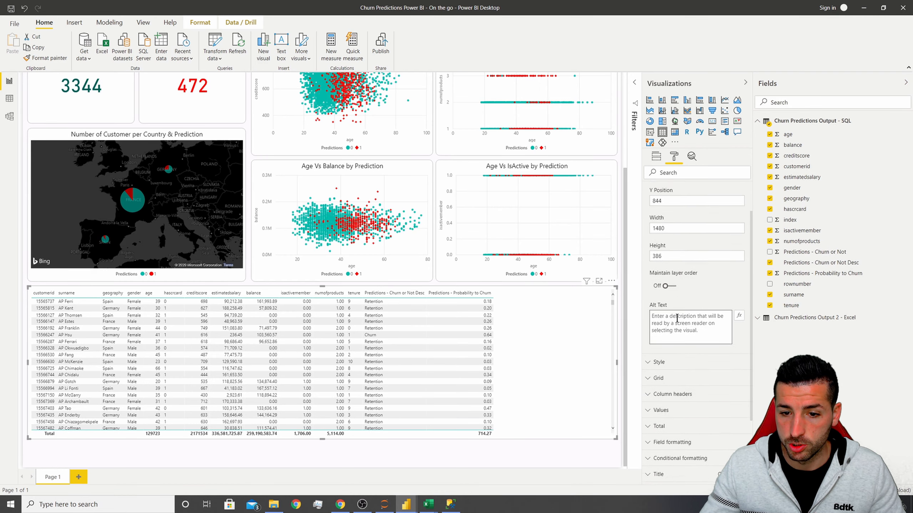
click(668, 315)
scroll(669, 309, down, 1)
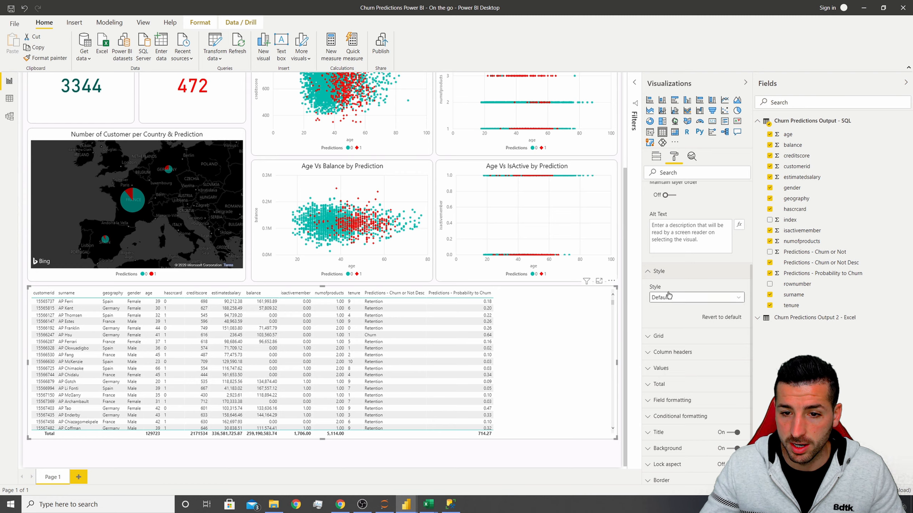
click(671, 298)
click(671, 328)
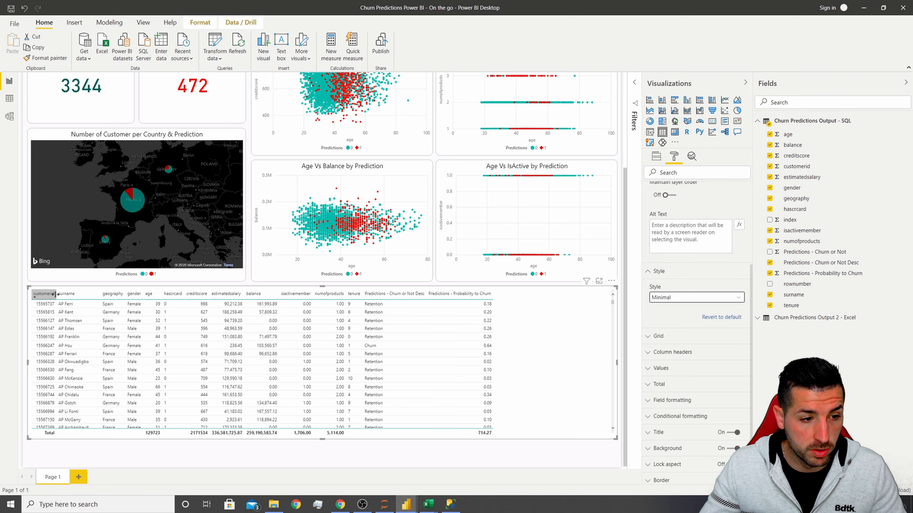
Widen the customerid column so the table's columns spread across the visual.
drag(57, 297, 322, 294)
scroll(684, 224, up, 3)
click(672, 189)
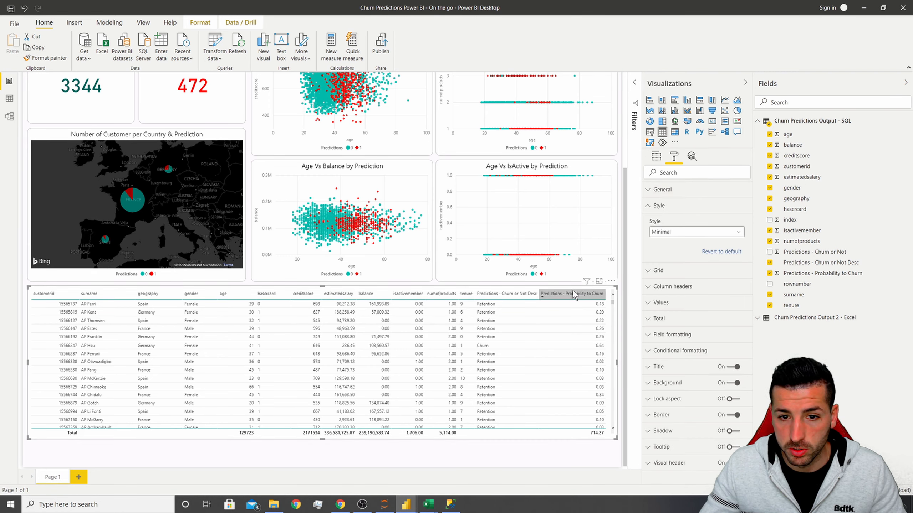
click(659, 206)
Set the table's title text to Customer Details.
click(667, 318)
click(674, 345)
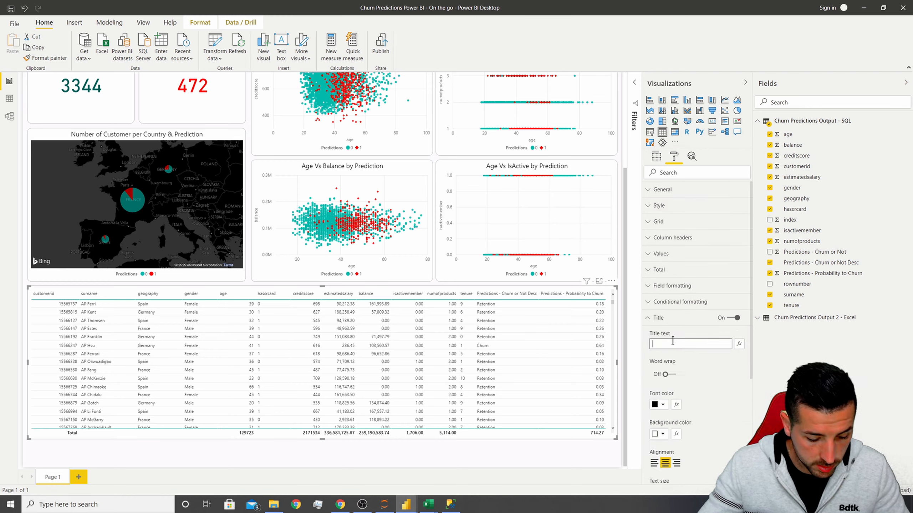
text(Customer Details)
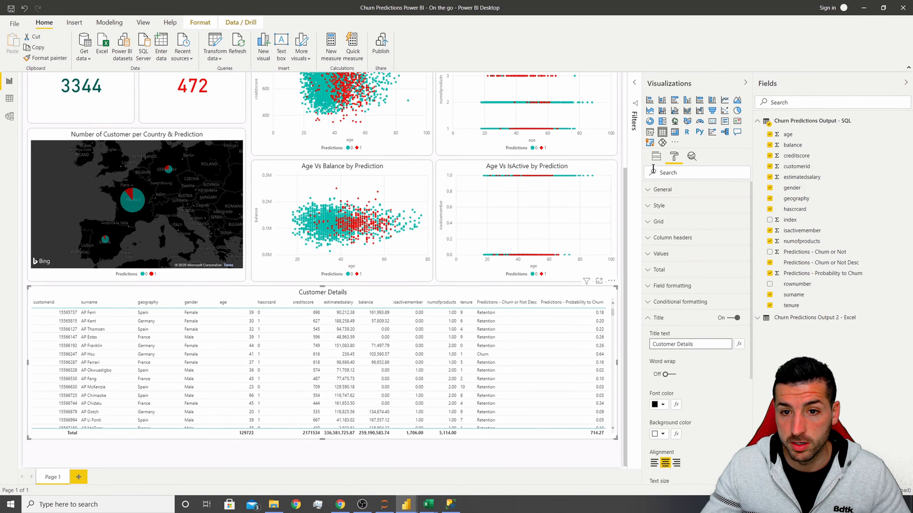
click(656, 156)
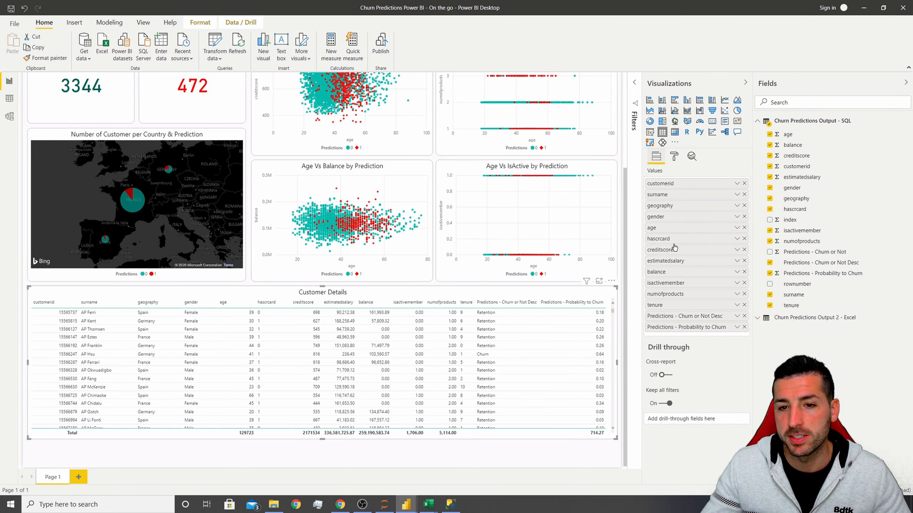
Rename the customerid field in the table's values as Customerid.
double_click(651, 183)
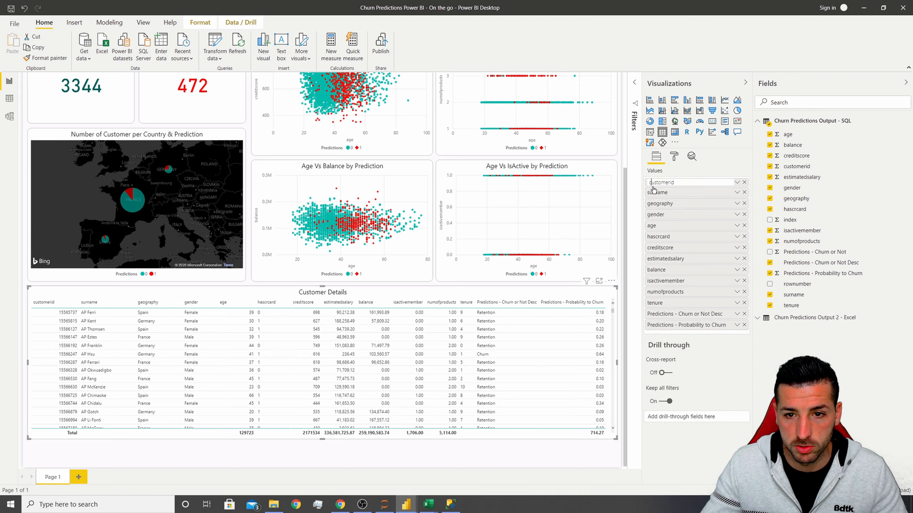
key(Delete)
text(C)
key(Return)
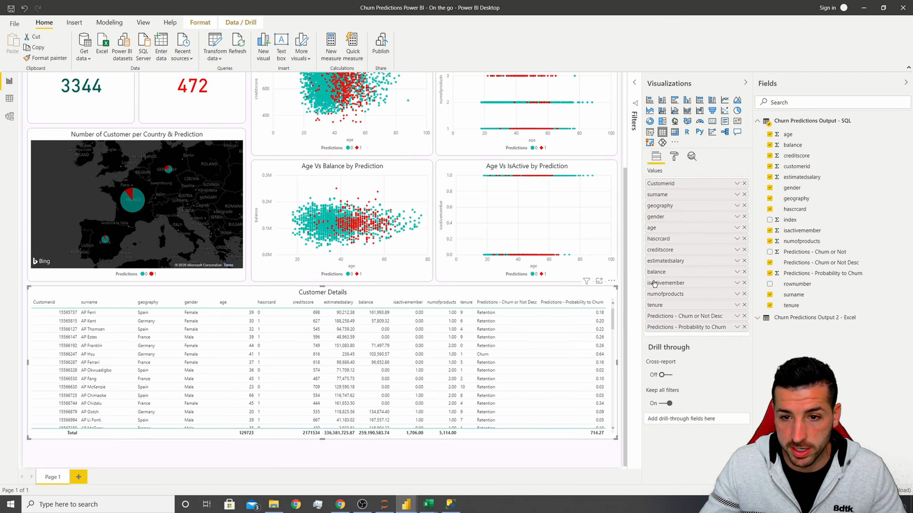
Increase the table's column header text size to 11 pt.
click(674, 157)
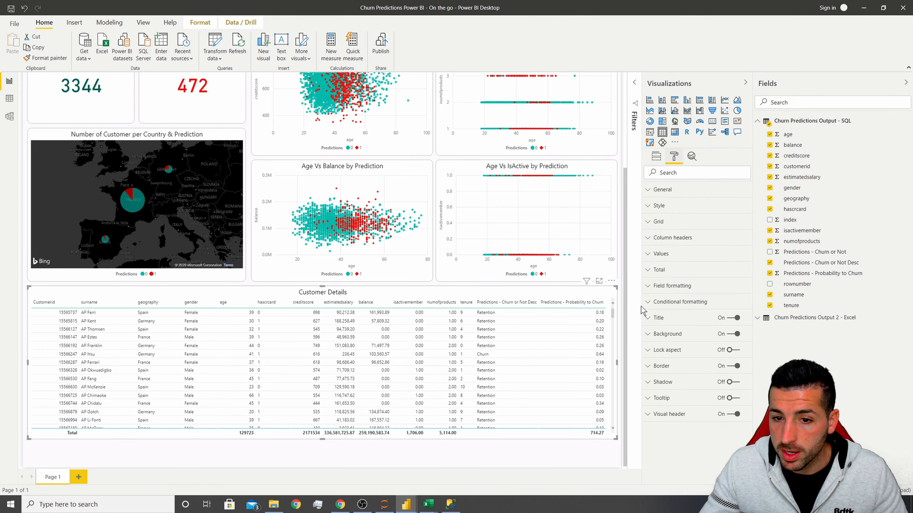
click(675, 240)
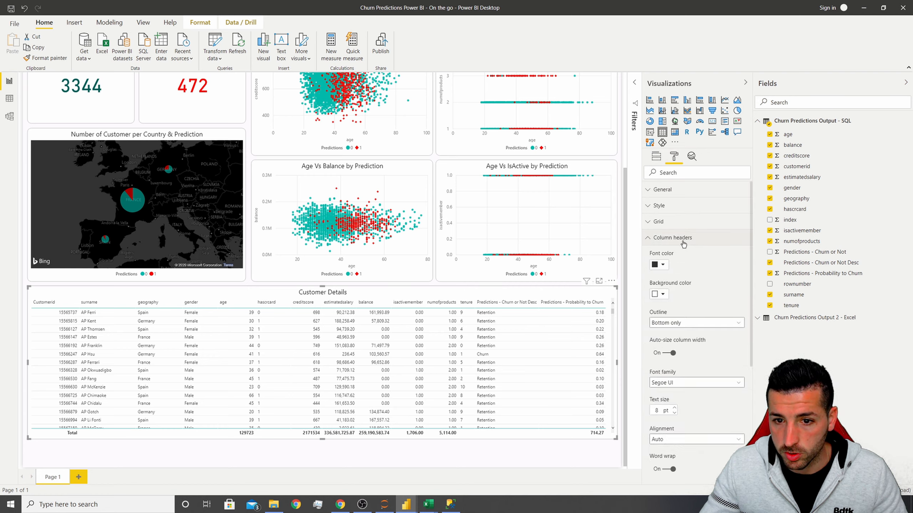
click(675, 409)
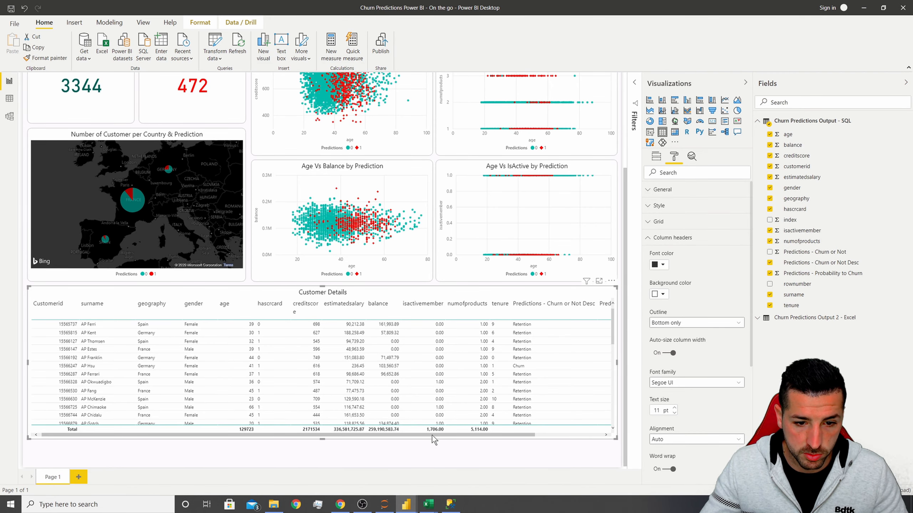
Narrow the Predictions - Probability to Churn column so all columns fit within the table visual.
drag(432, 435, 525, 436)
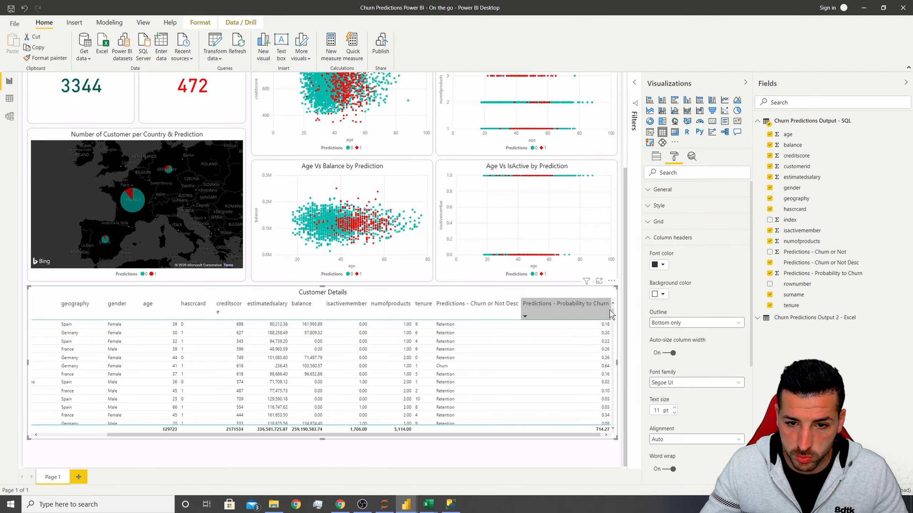
drag(609, 305, 525, 311)
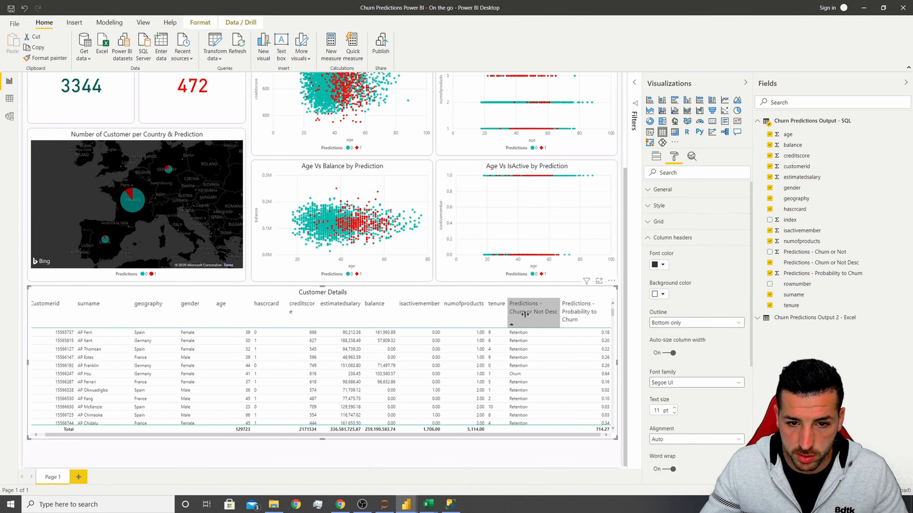
Rename the Predictions - Churn or Not Desc field in the table as Predictions.
click(655, 157)
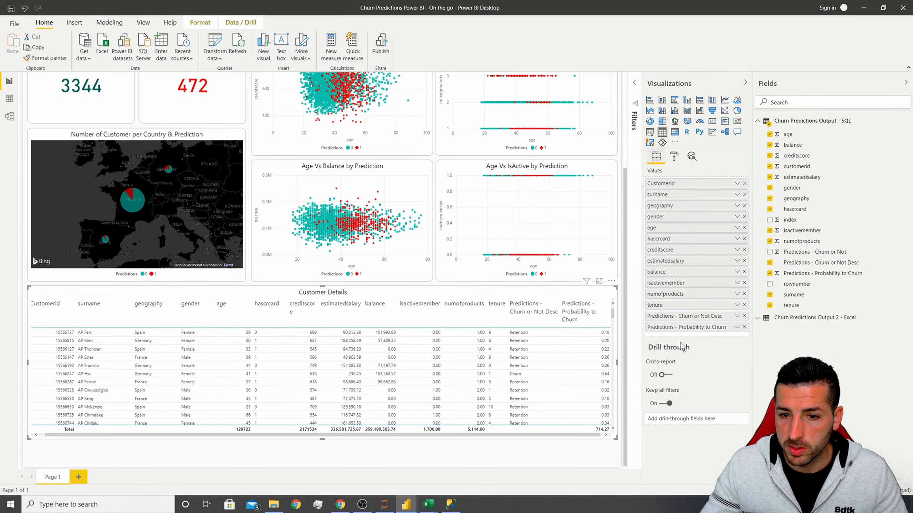
double_click(676, 316)
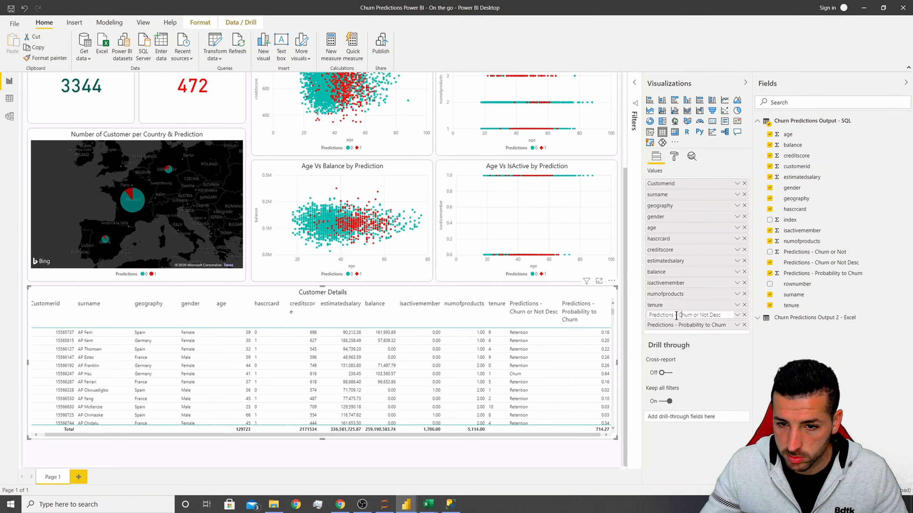
drag(696, 315, 722, 315)
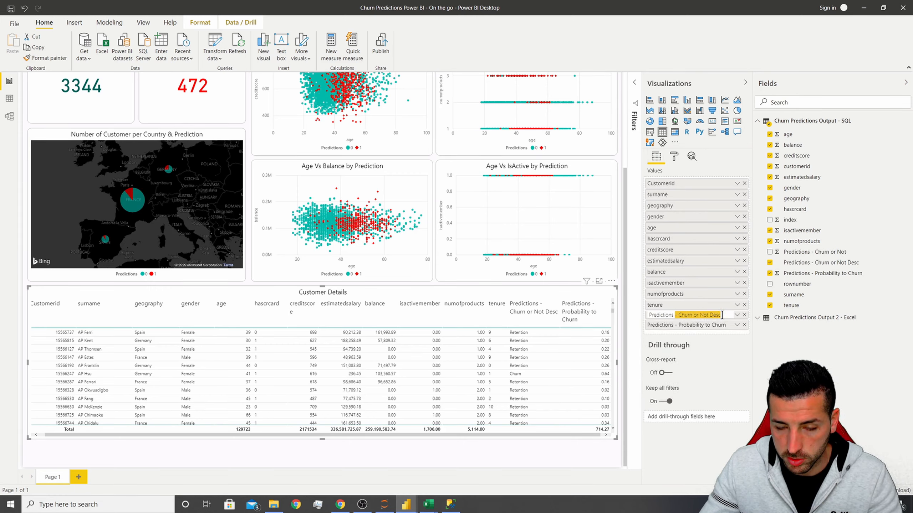
key(BackSpace)
key(Return)
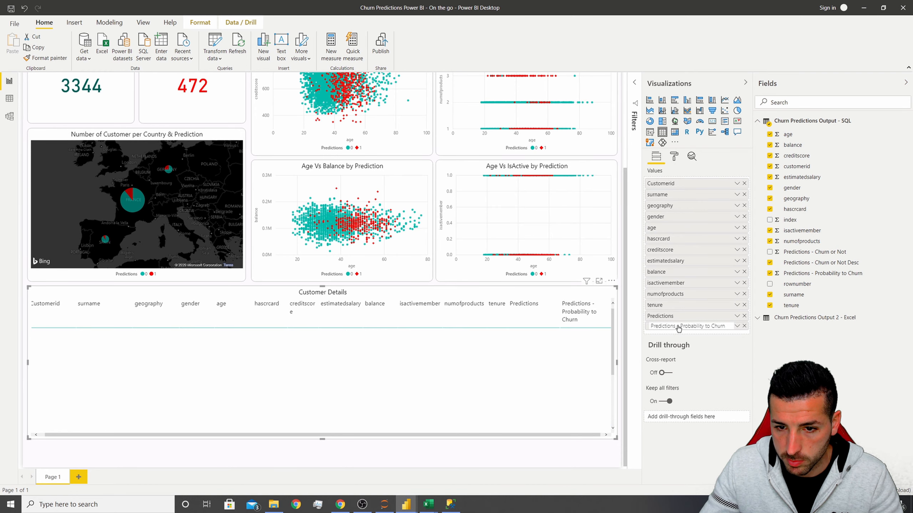
Rename the Predictions - Probability to Churn field in the table as Probability to Churn.
double_click(678, 327)
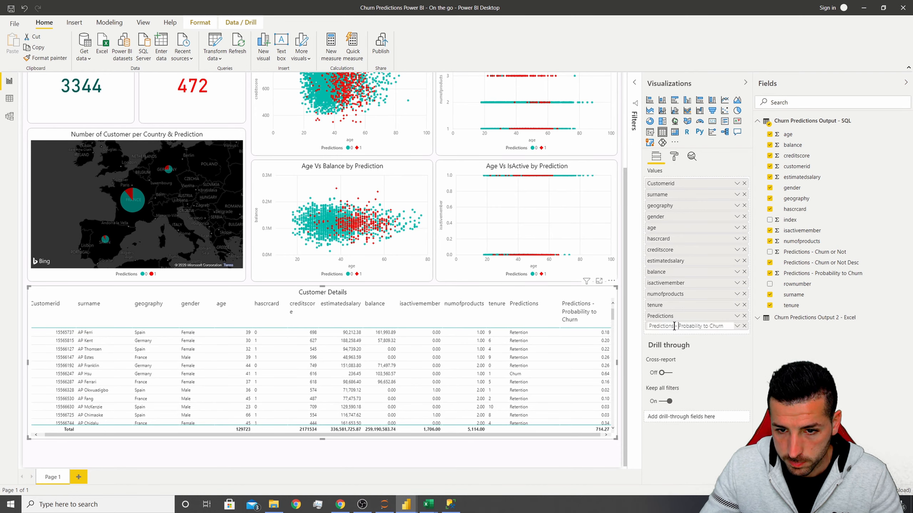
drag(678, 326, 648, 326)
key(BackSpace)
key(Return)
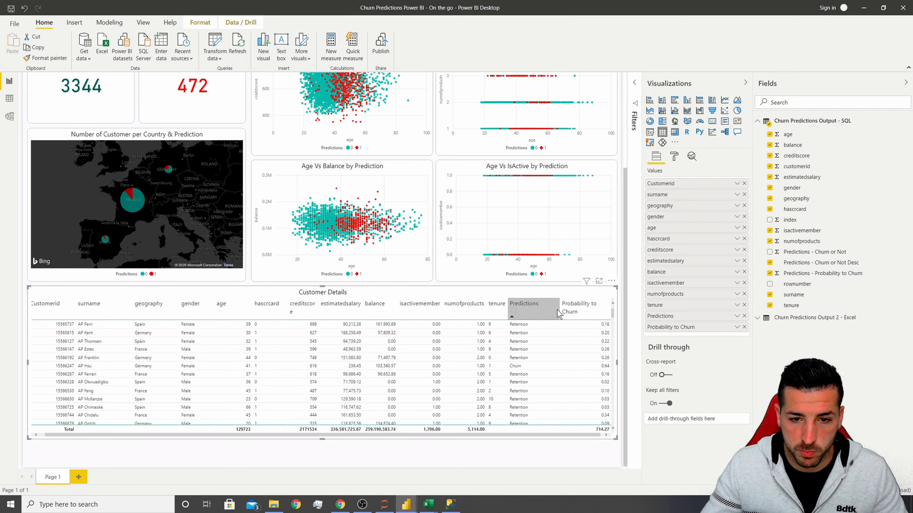
Set the table's column header alignment to Center.
click(674, 156)
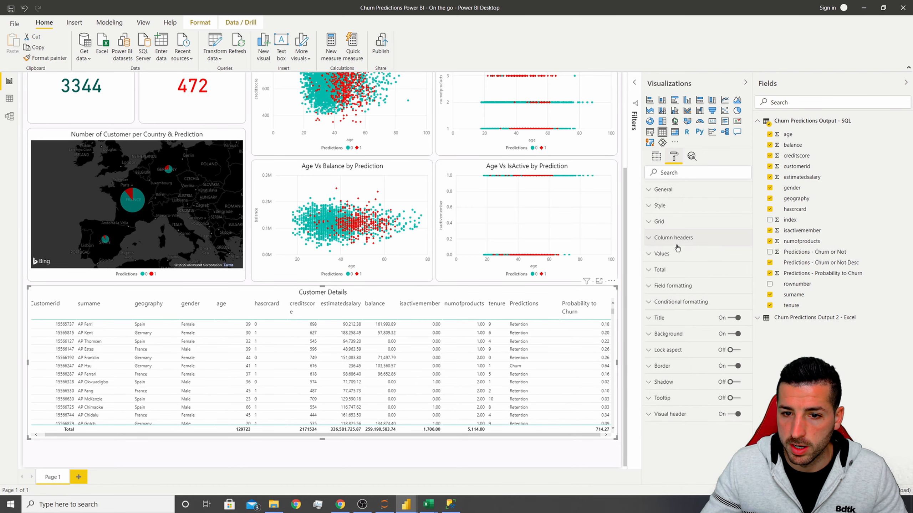
click(672, 286)
click(675, 288)
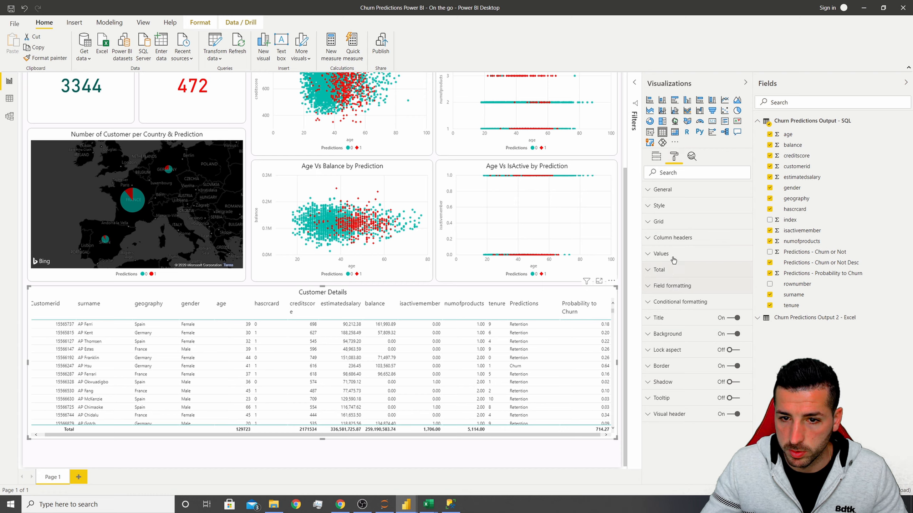
click(672, 238)
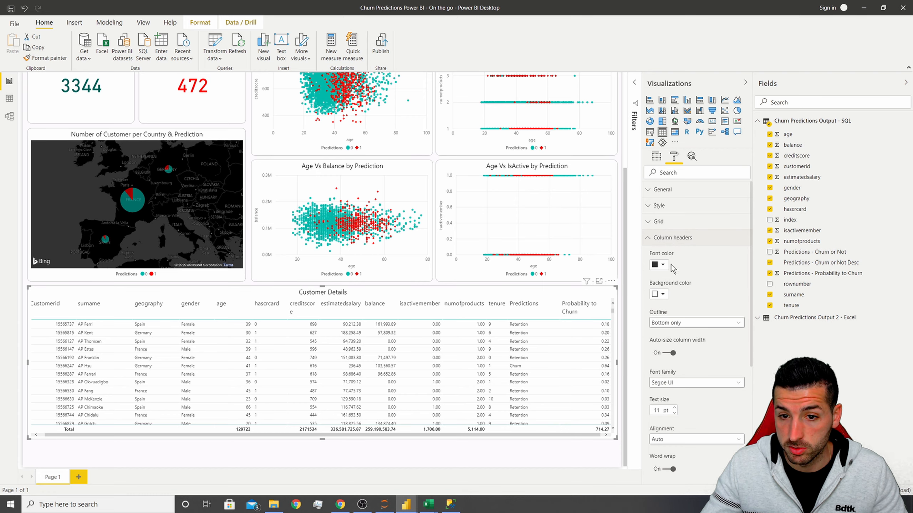
scroll(674, 413, down, 2)
click(683, 394)
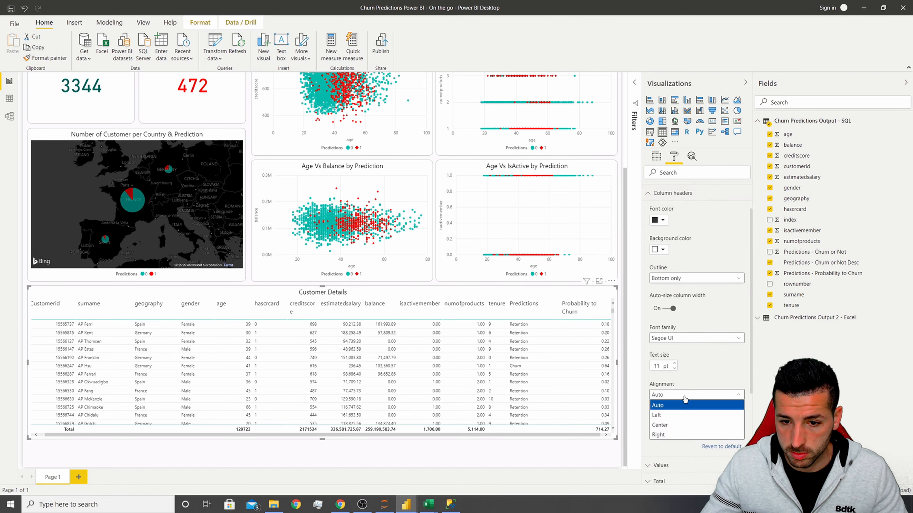
click(665, 425)
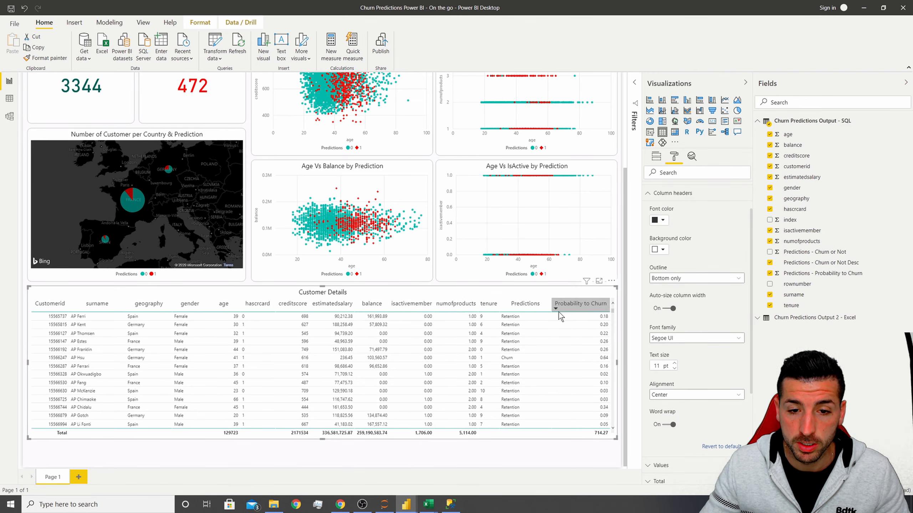
Switch to the reference report window to examine its customer details table, then return to the working report.
mouse_move(408, 504)
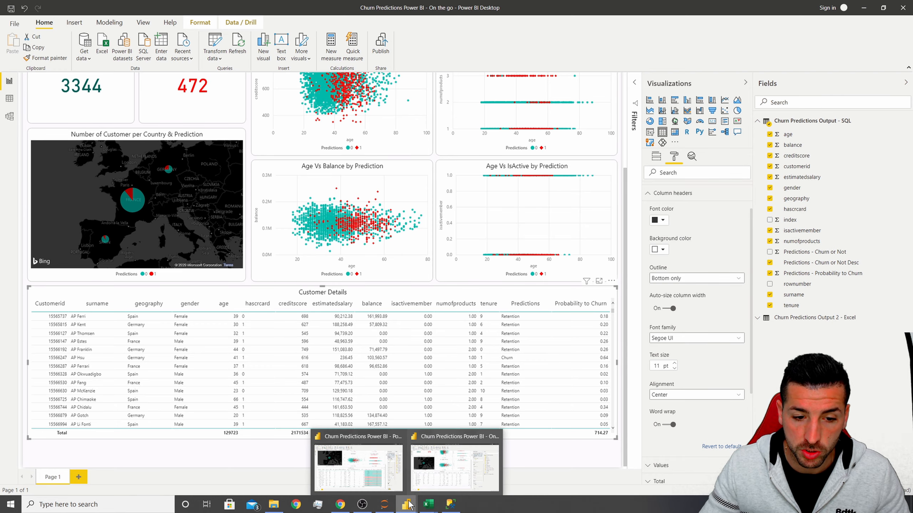
click(386, 484)
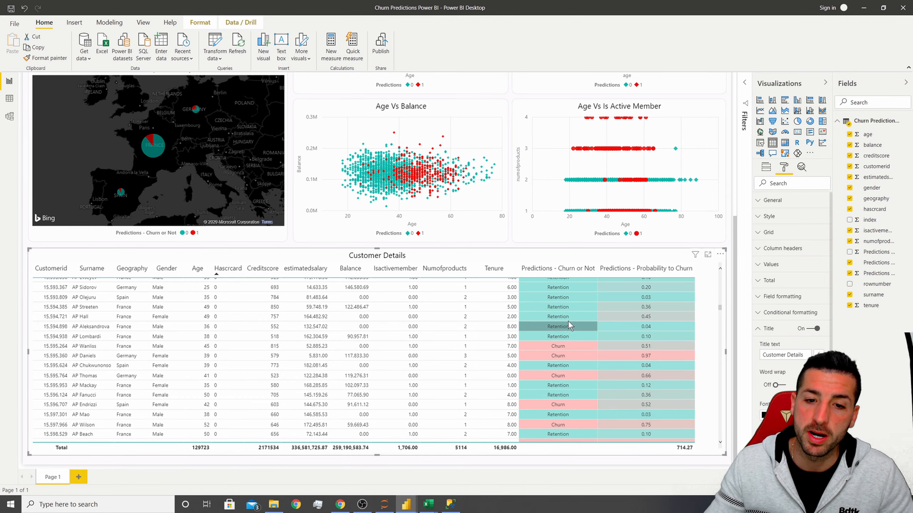
mouse_move(406, 505)
click(433, 479)
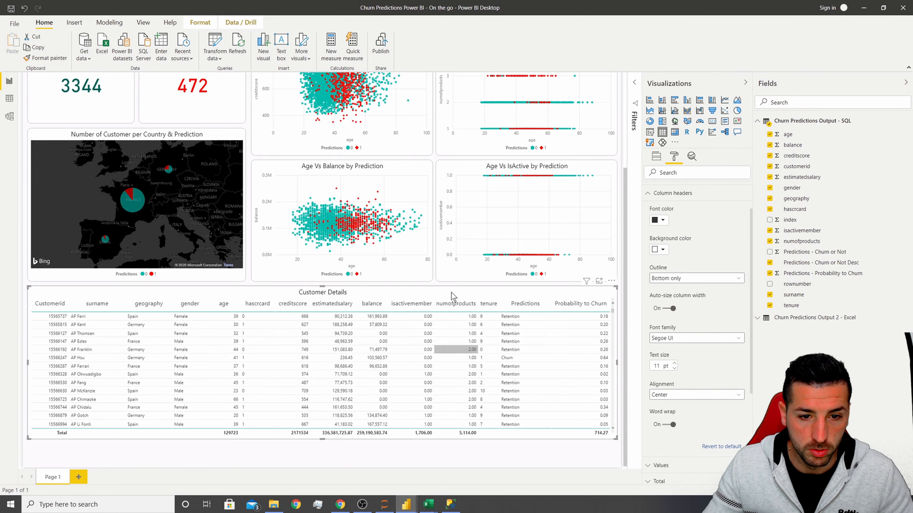
Turn on background color conditional formatting for the table's Predictions column.
click(670, 194)
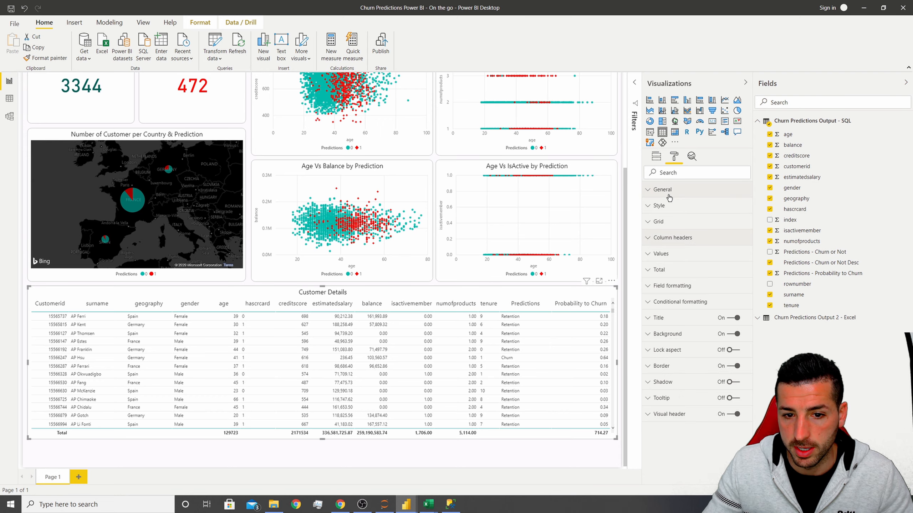
click(680, 302)
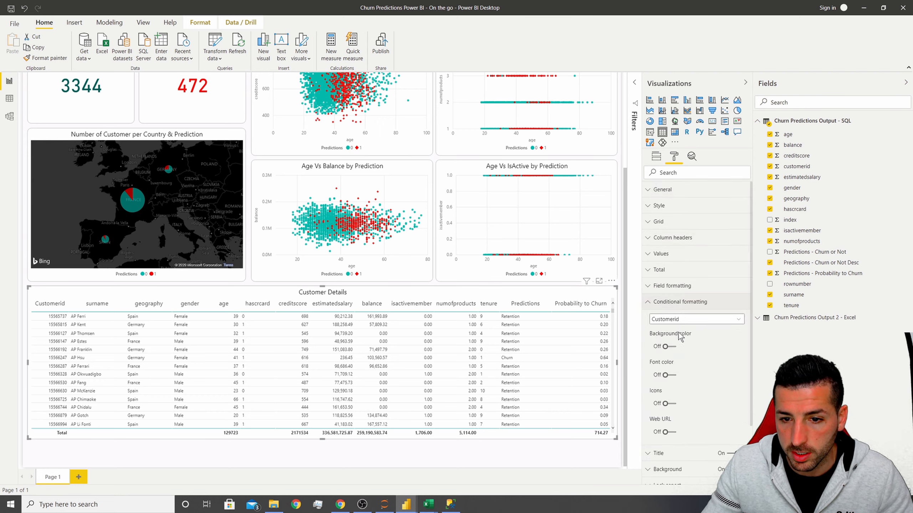
click(681, 319)
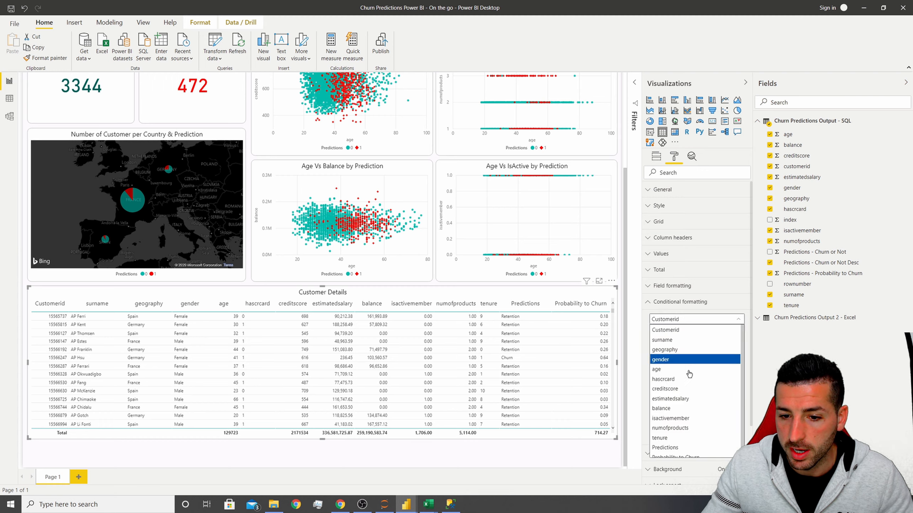
click(683, 447)
click(668, 347)
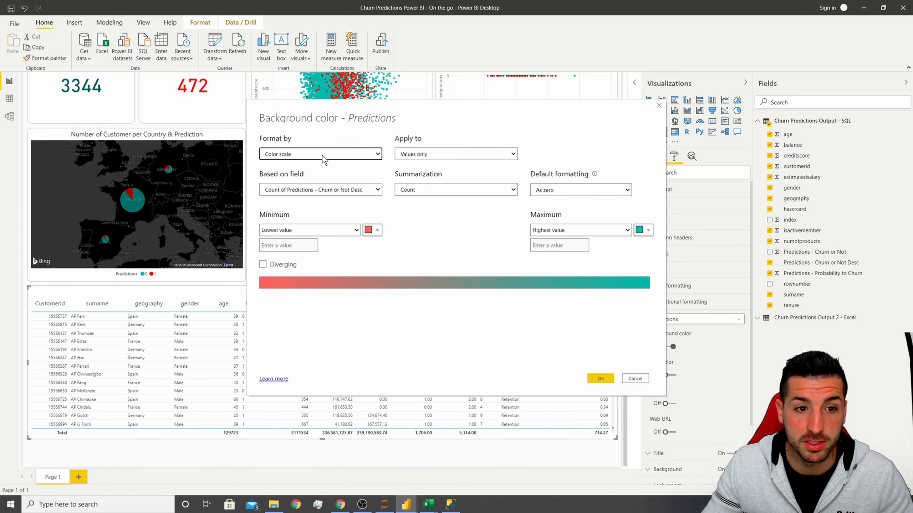
Format the background by rules based on the Predictions - Churn or Not field with Sum summarization.
click(301, 155)
click(283, 172)
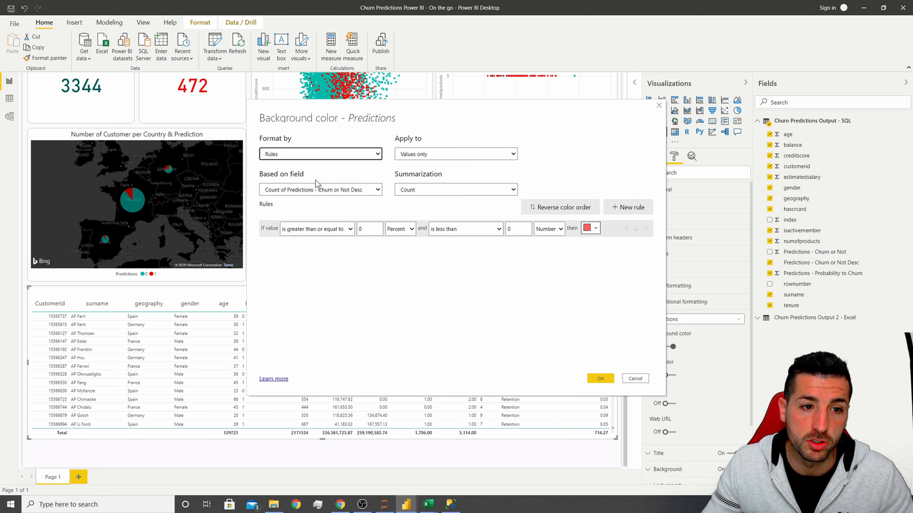
click(335, 192)
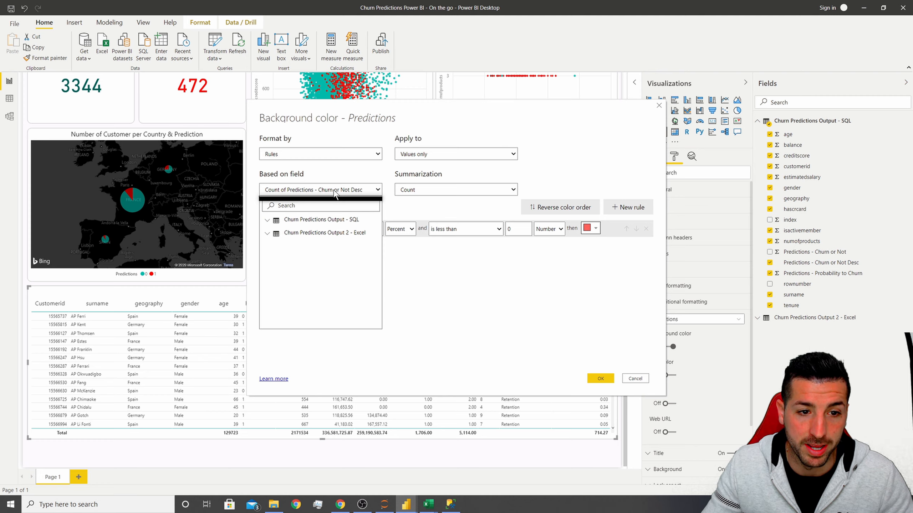
click(268, 221)
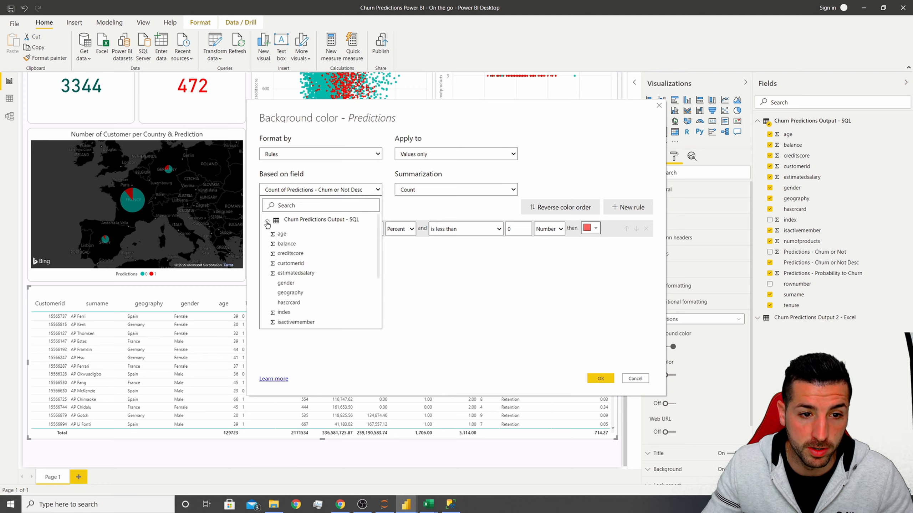
scroll(344, 290, down, 3)
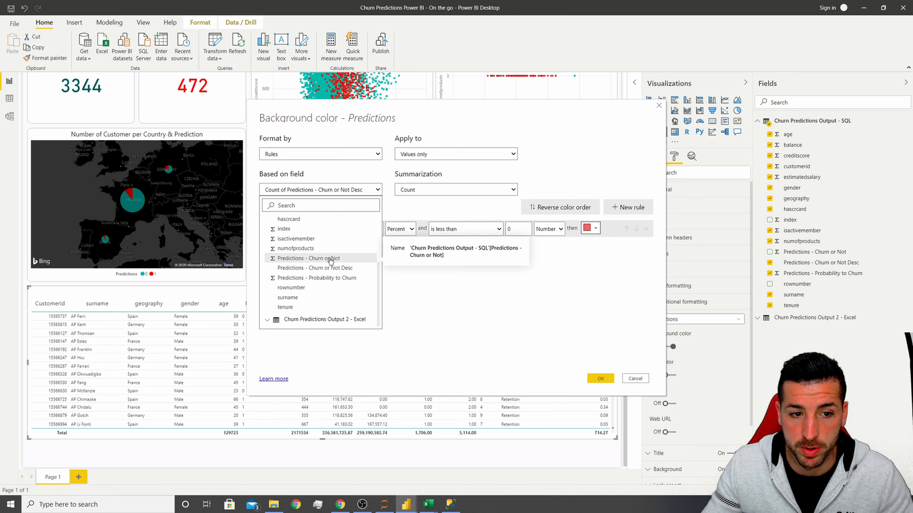
click(330, 259)
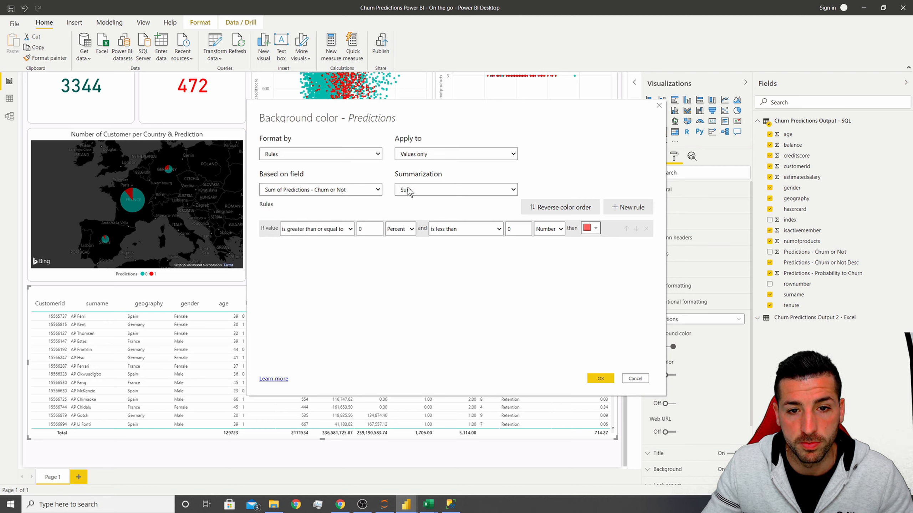
Set the first rule: if value is 0 as a number, color the background teal.
click(331, 232)
click(307, 255)
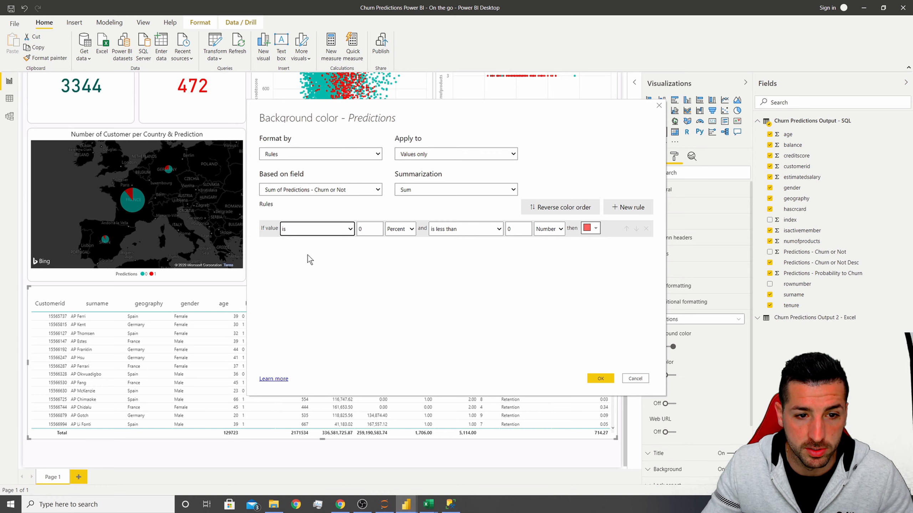
click(410, 229)
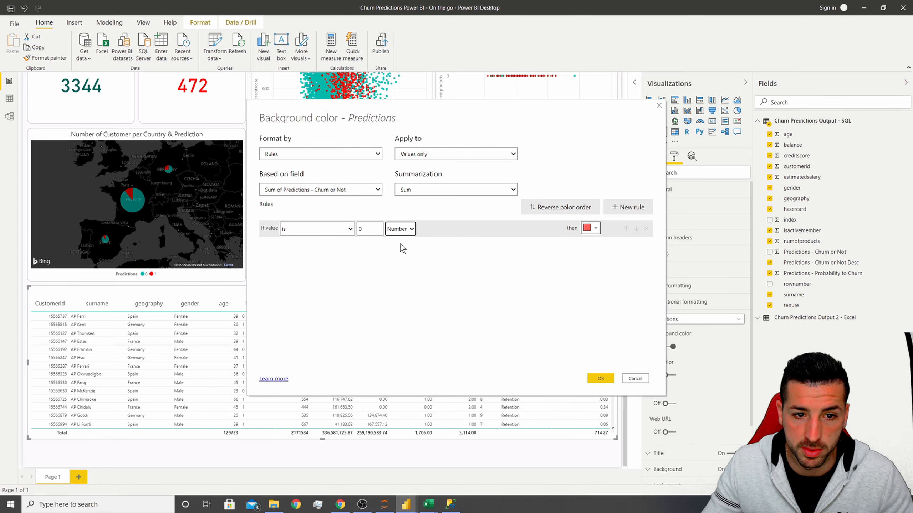
click(592, 228)
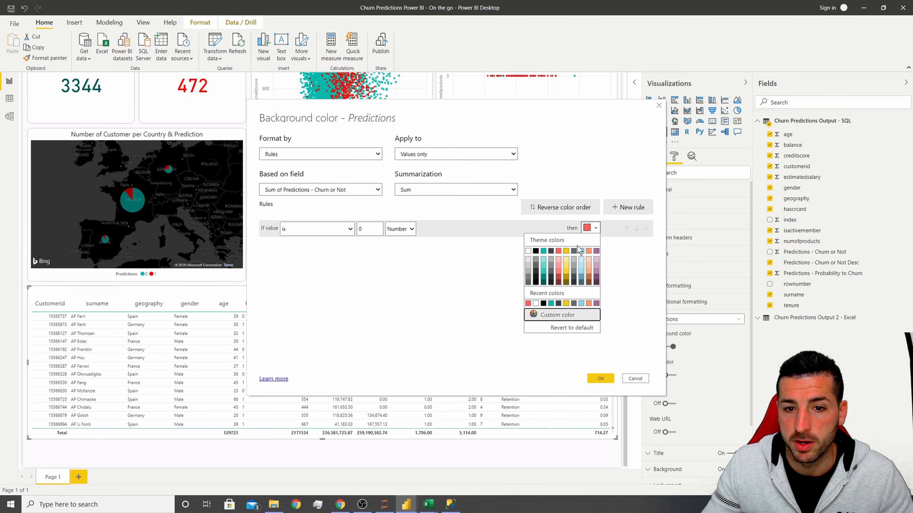
click(543, 261)
Add a second rule: if value is 1 as a number, color the background light red, and apply the formatting.
click(629, 206)
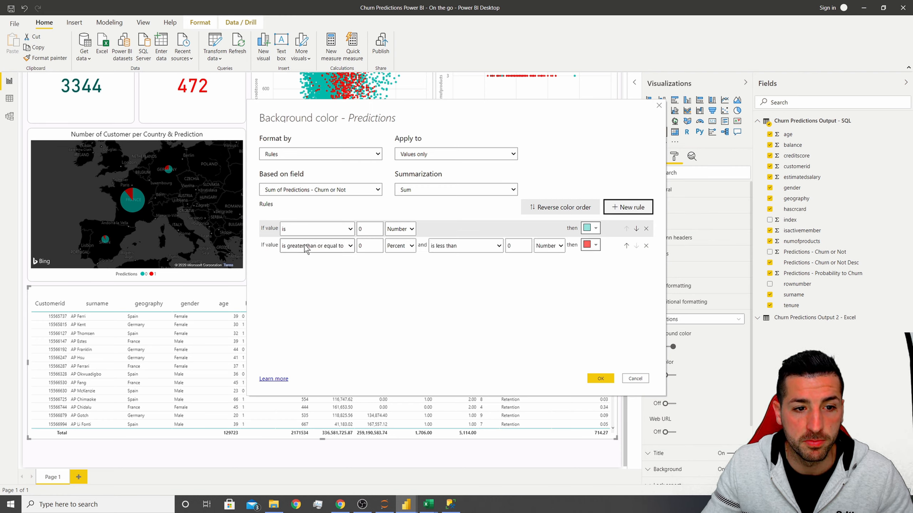
click(316, 245)
click(298, 277)
click(353, 247)
text(1)
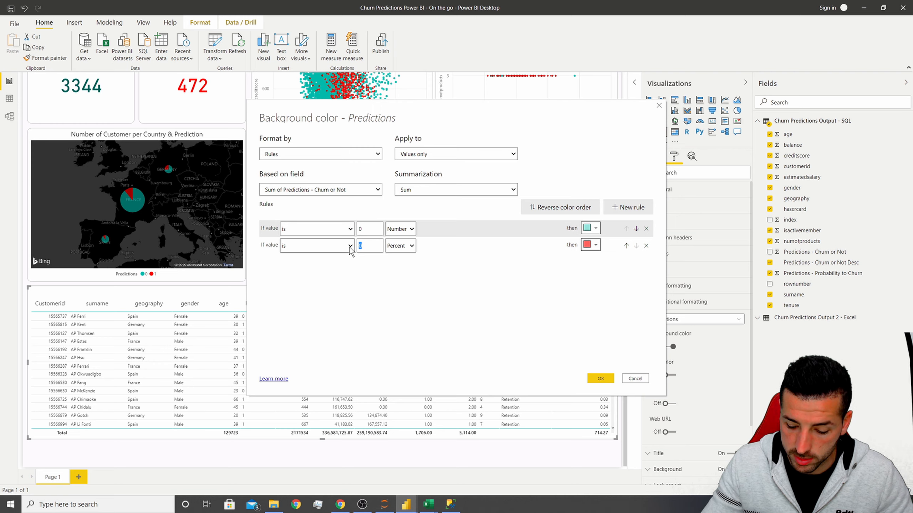
click(406, 246)
click(397, 257)
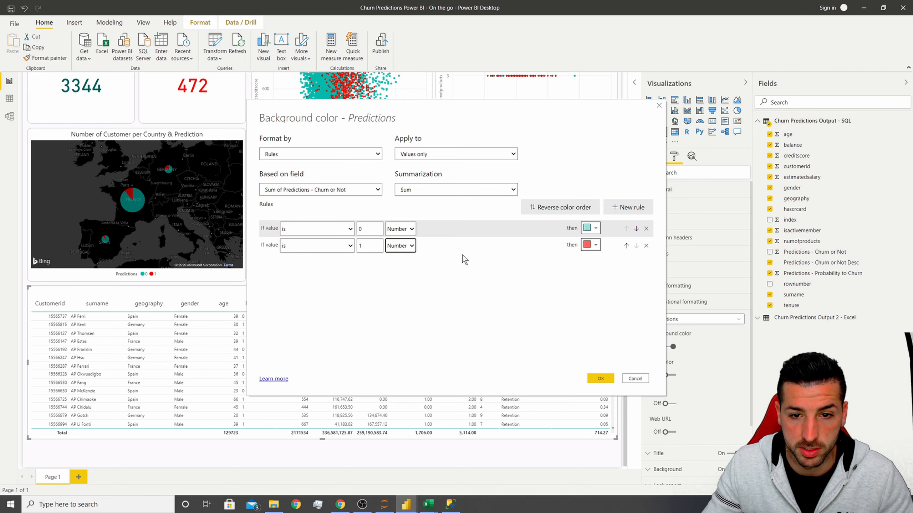
click(593, 249)
click(559, 278)
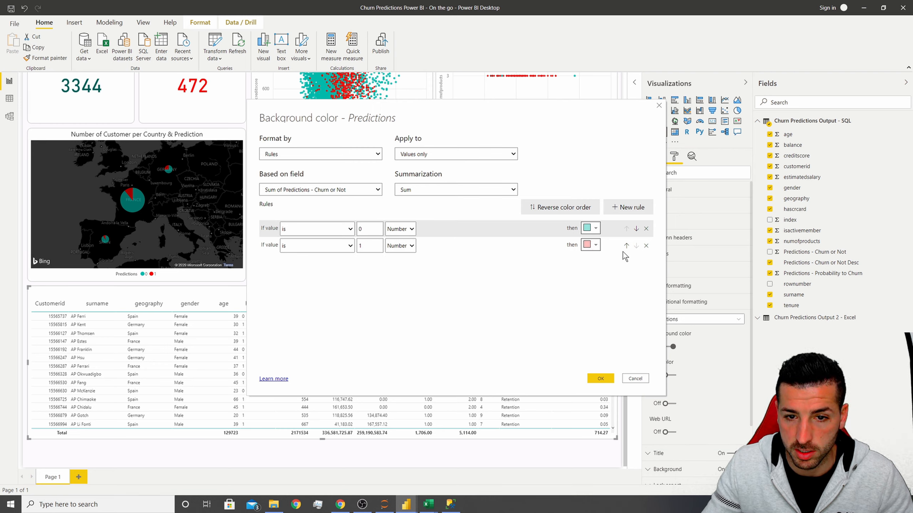
click(600, 378)
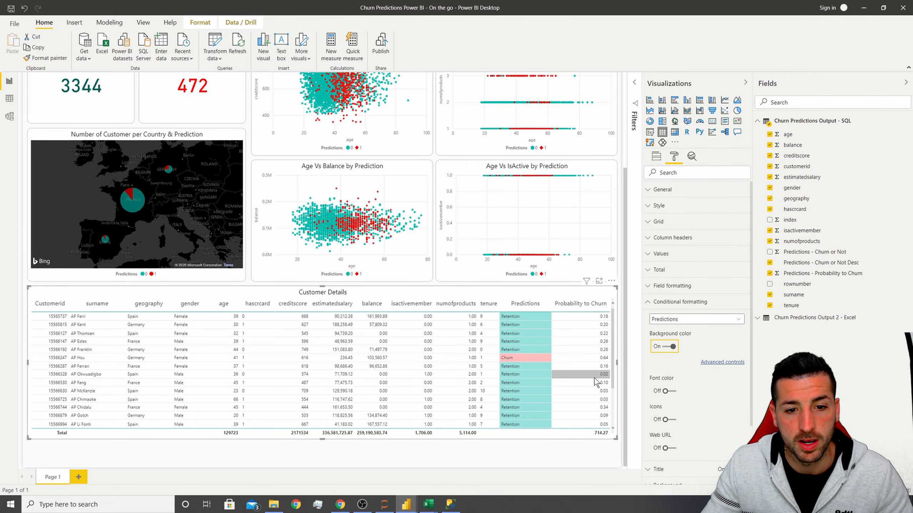
Turn on background color conditional formatting for the table's Probability to Churn column.
scroll(534, 362, up, 5)
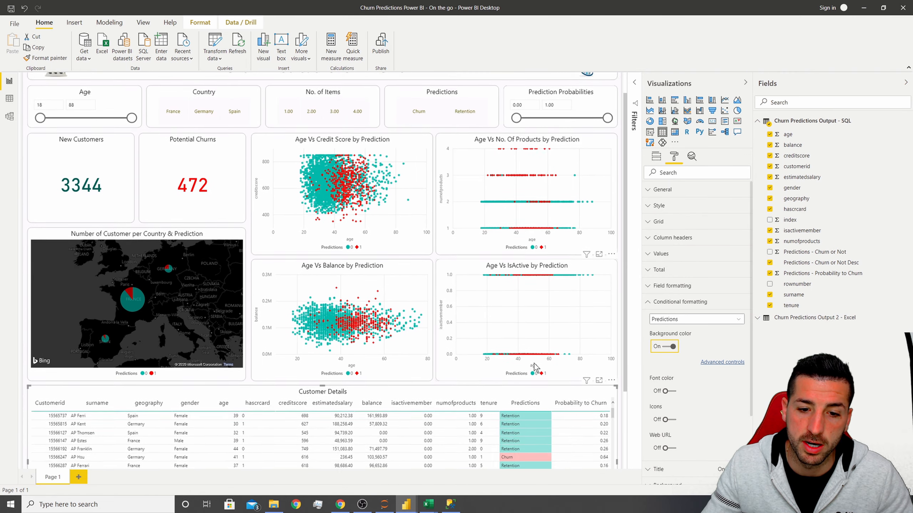
scroll(522, 326, down, 5)
scroll(528, 332, down, 5)
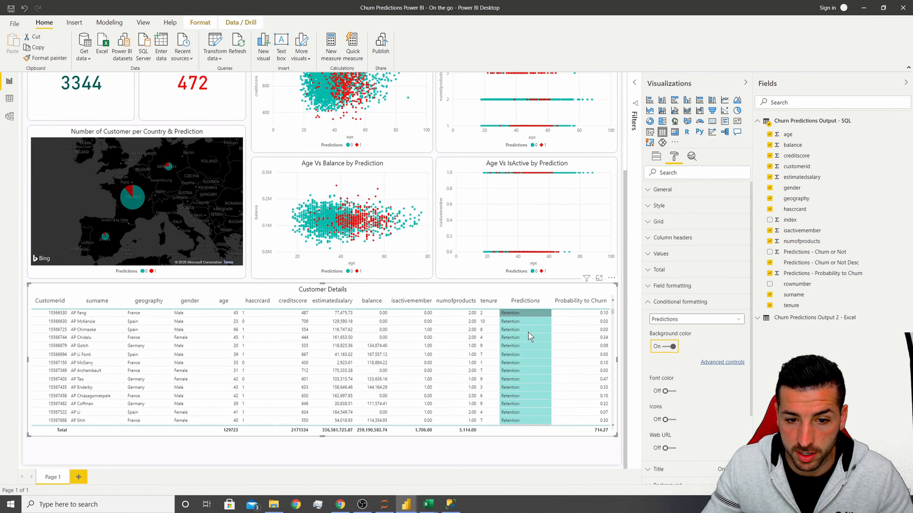
scroll(527, 367, up, 5)
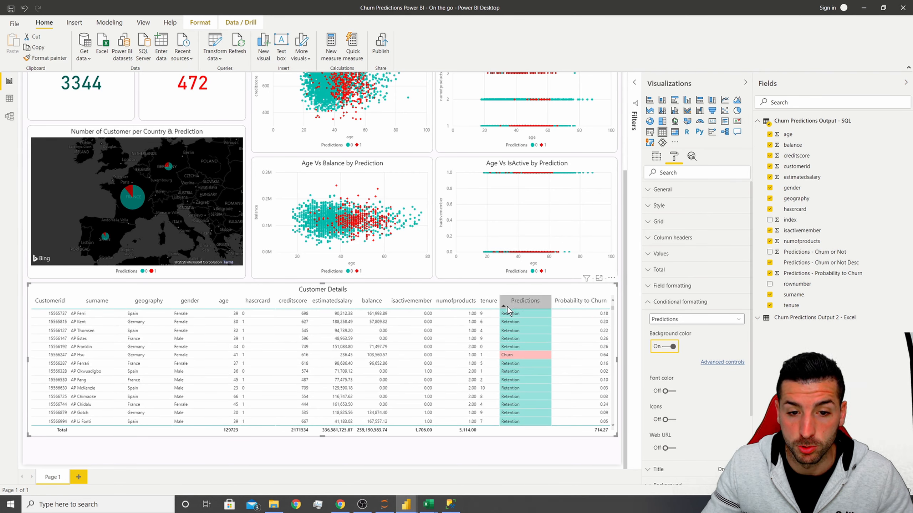
click(682, 324)
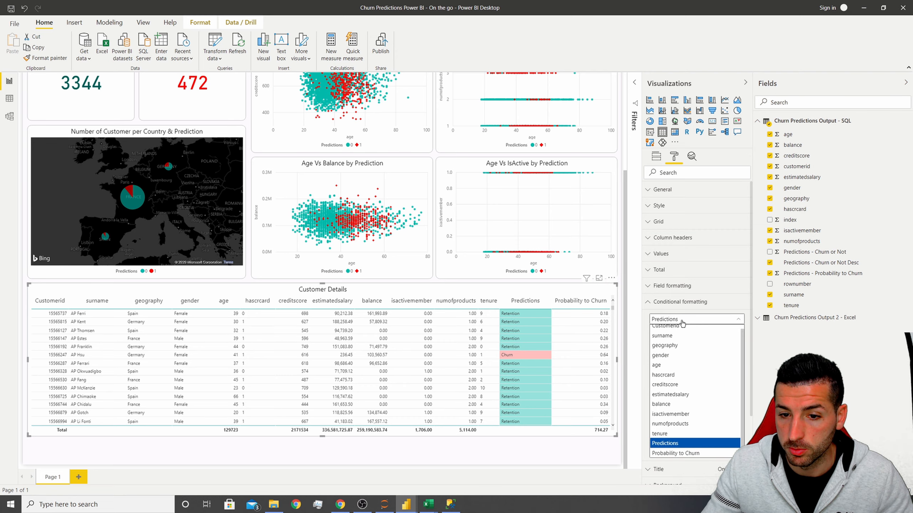
click(685, 448)
scroll(696, 346, down, 3)
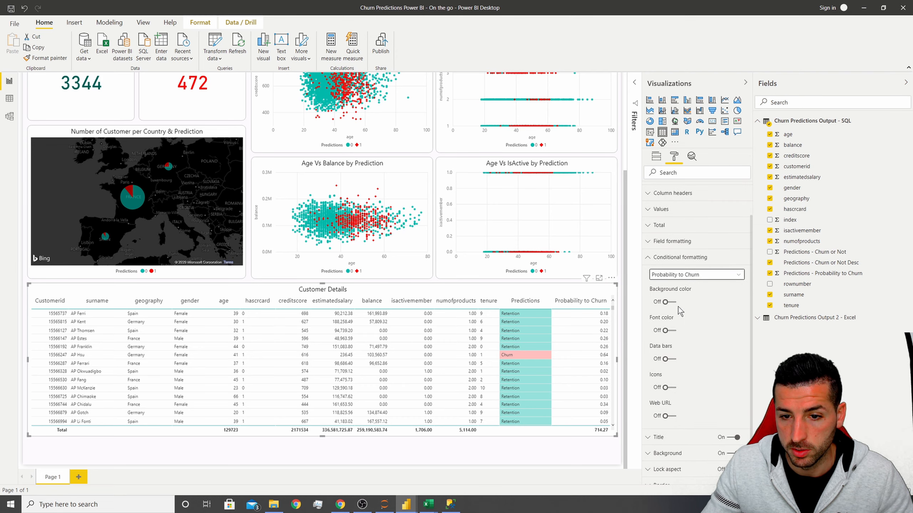
click(668, 298)
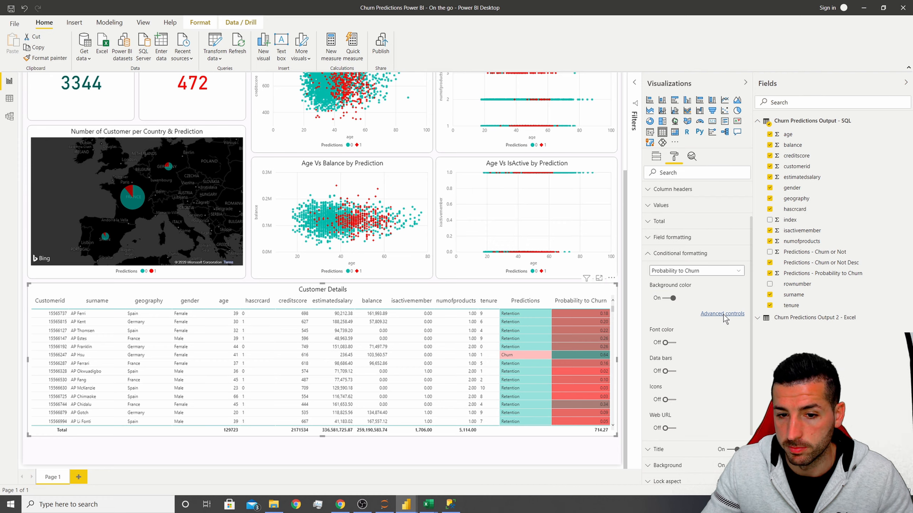
Set the Probability to Churn color scale with a light teal minimum and a light pink maximum.
click(723, 315)
click(373, 233)
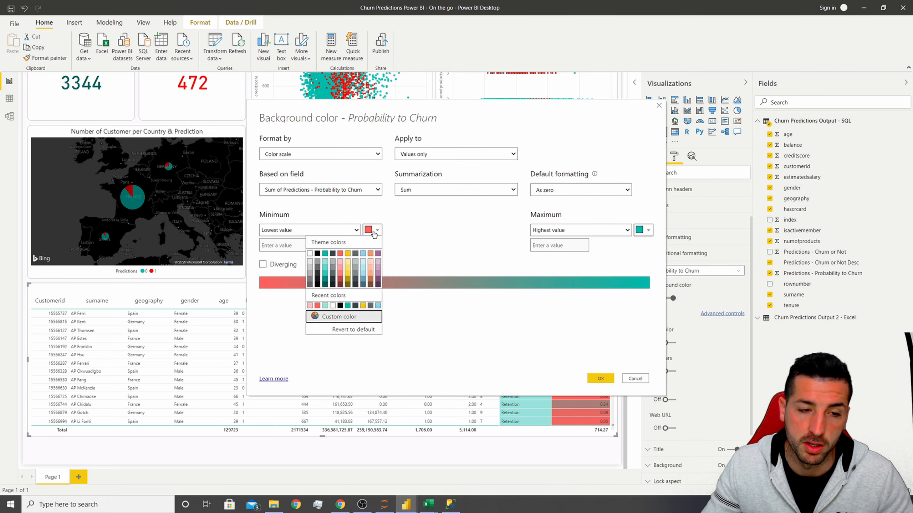
click(325, 265)
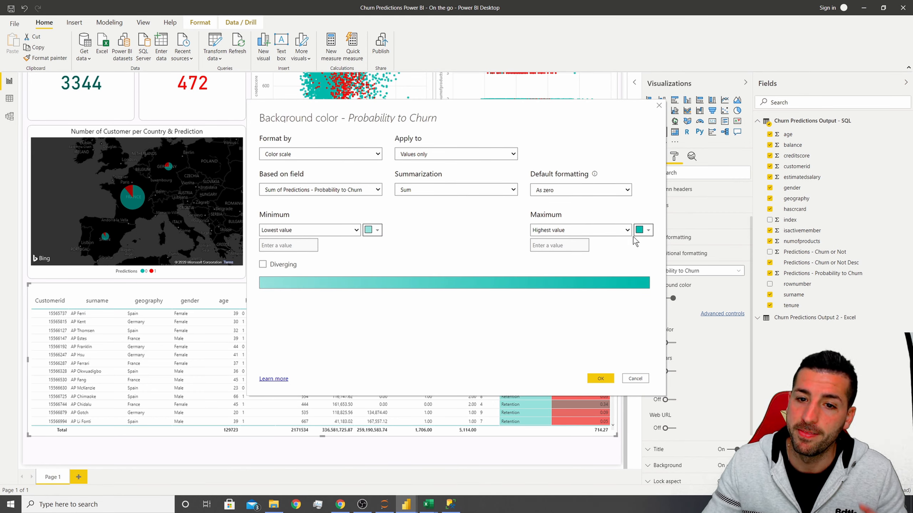
click(644, 231)
click(610, 262)
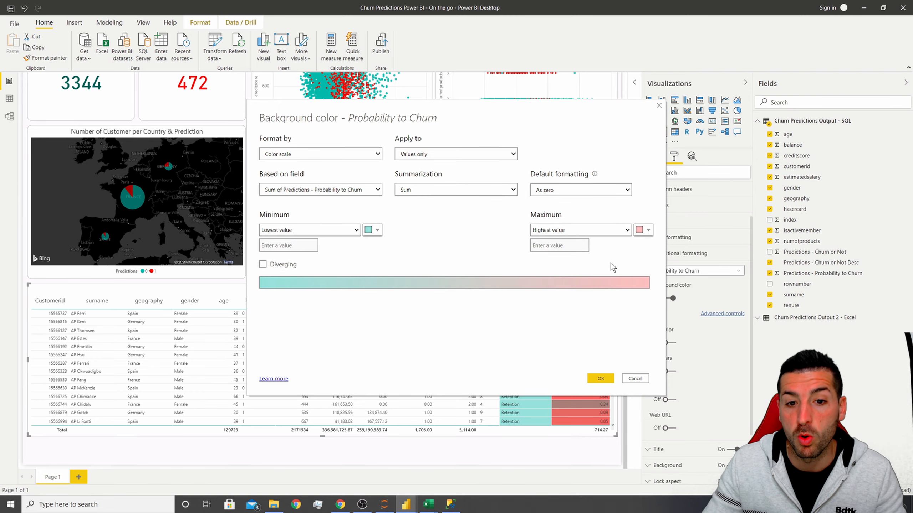
click(599, 377)
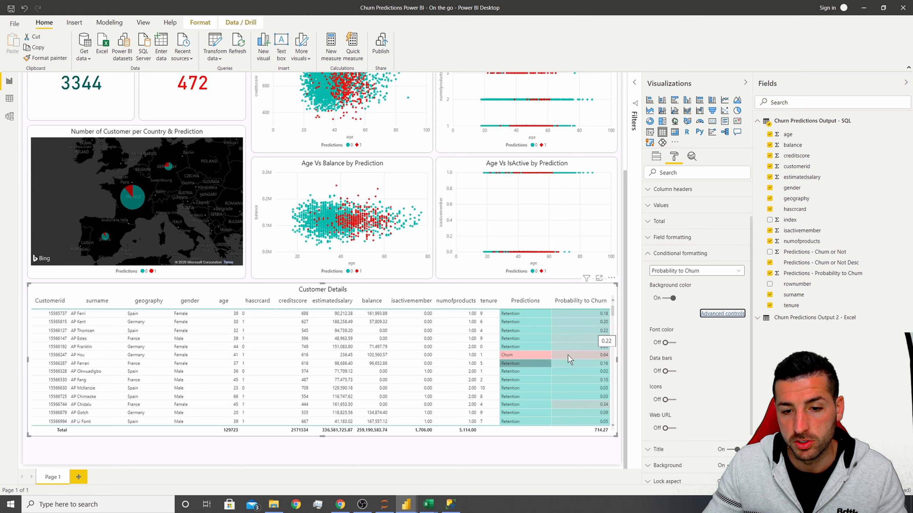
Change the color scale's maximum color for Probability to Churn to red.
scroll(584, 351, down, 4)
scroll(584, 352, down, 1)
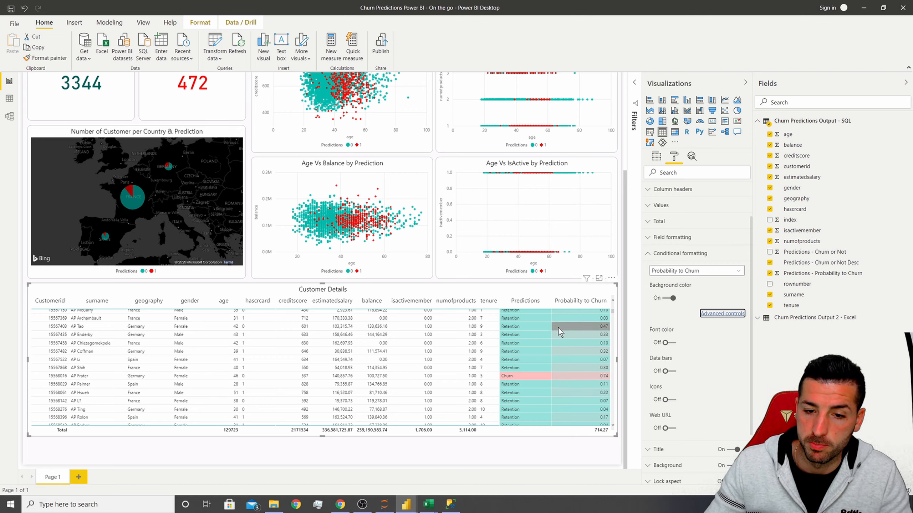
click(723, 313)
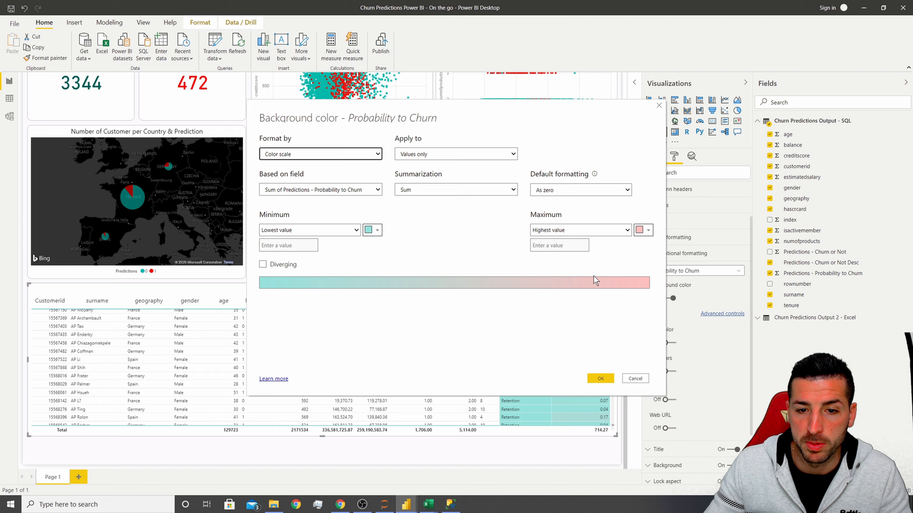
click(641, 229)
click(612, 259)
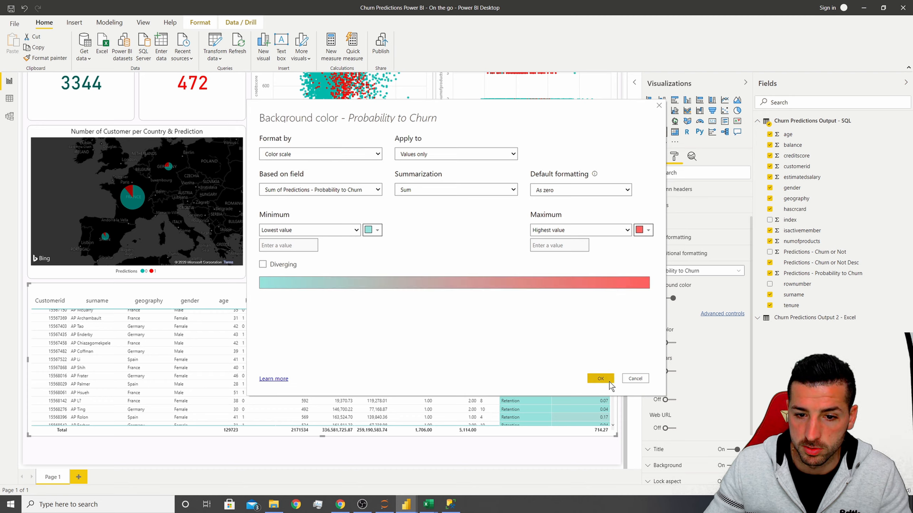
click(605, 381)
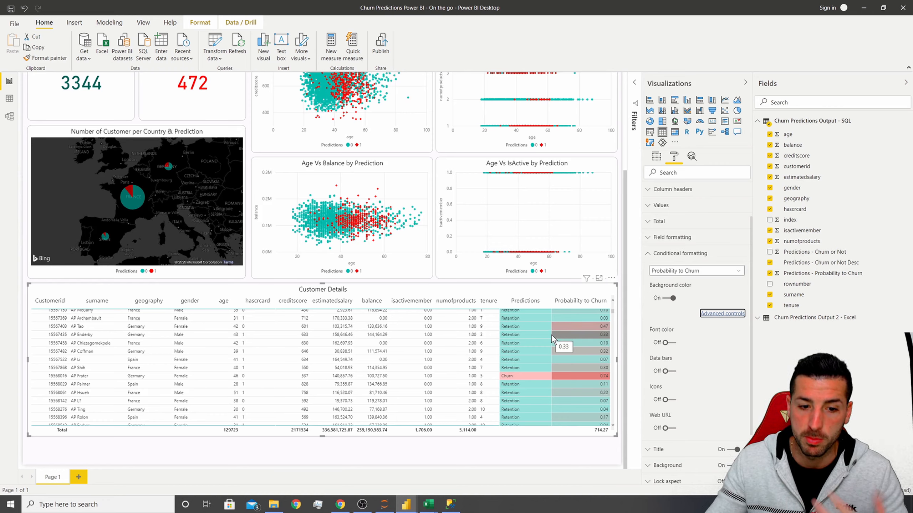
Extend the customer details table's height slightly.
drag(322, 436, 322, 458)
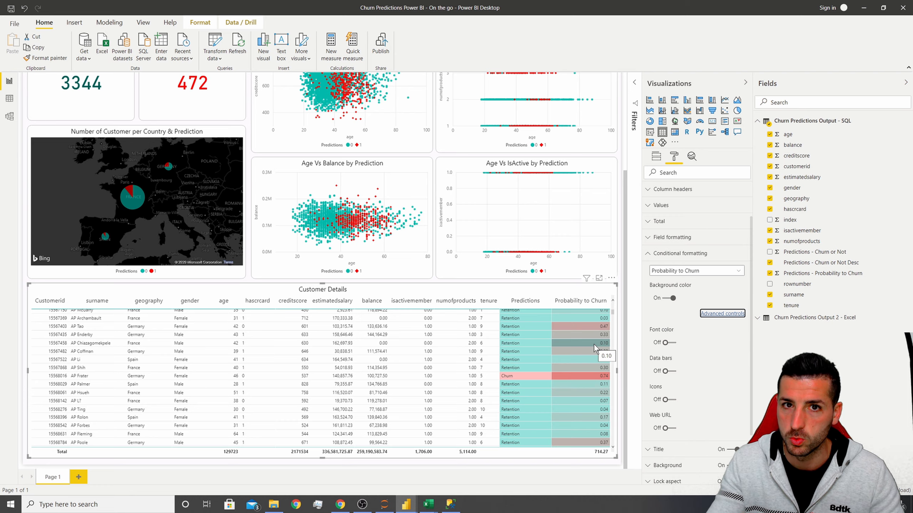
scroll(622, 304, up, 4)
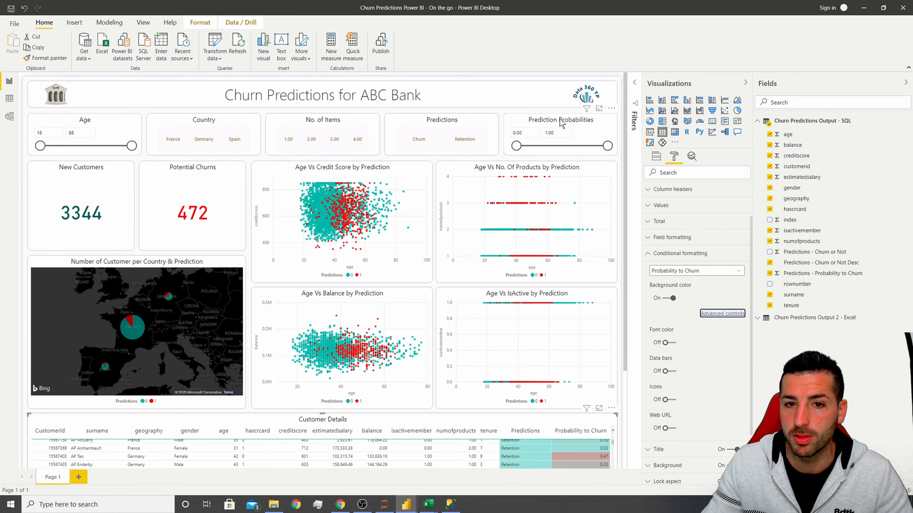
Set the Prediction Probabilities slicer's lower bound to 0.40 and review the filtered customer details table.
click(547, 129)
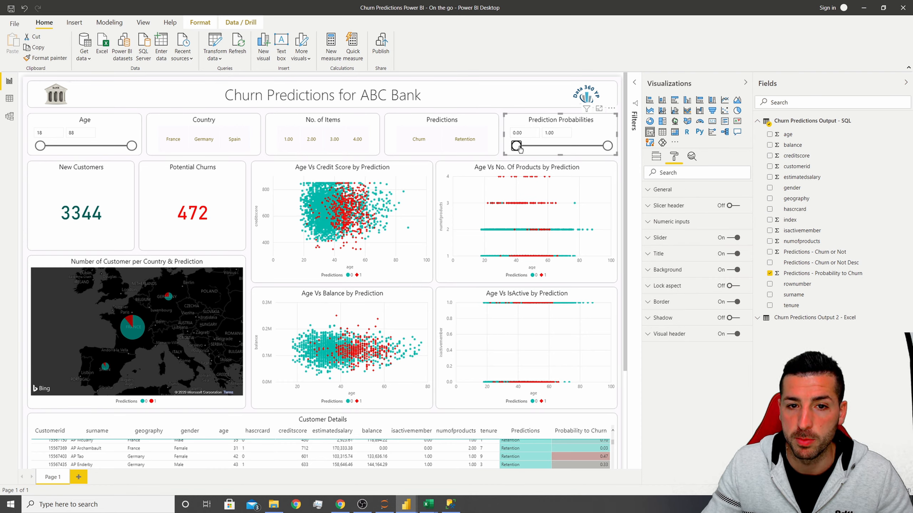
drag(516, 146, 556, 148)
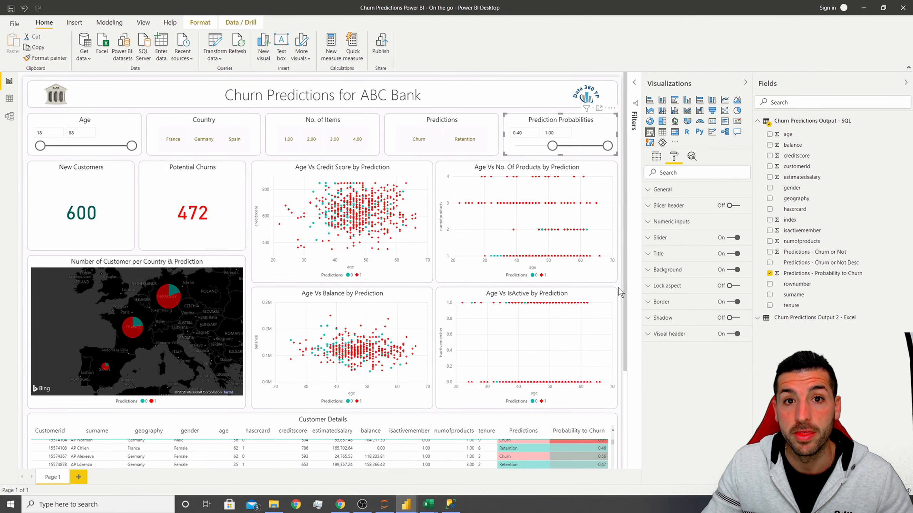
scroll(619, 287, down, 3)
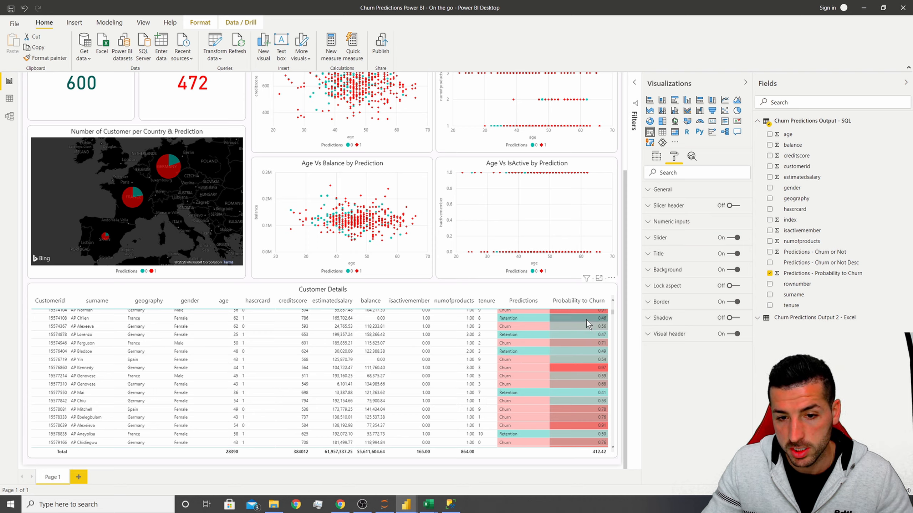
scroll(610, 333, down, 5)
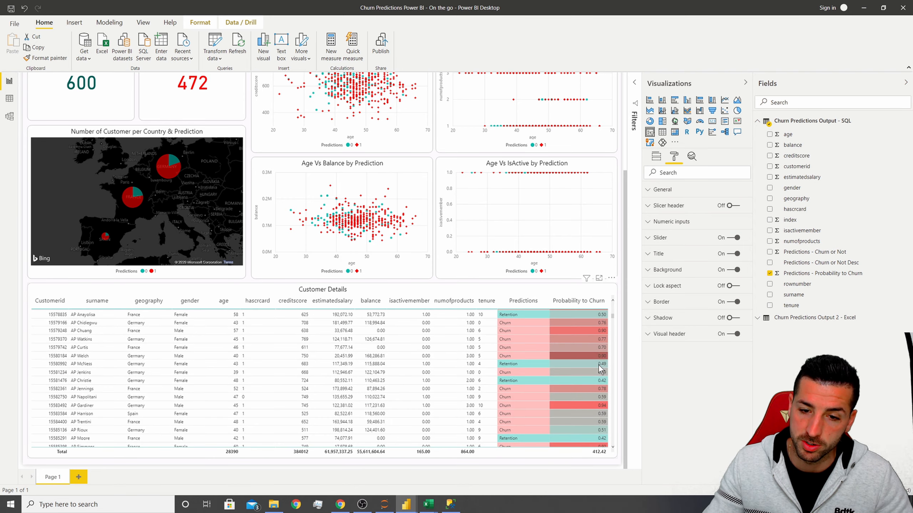
scroll(557, 378, down, 5)
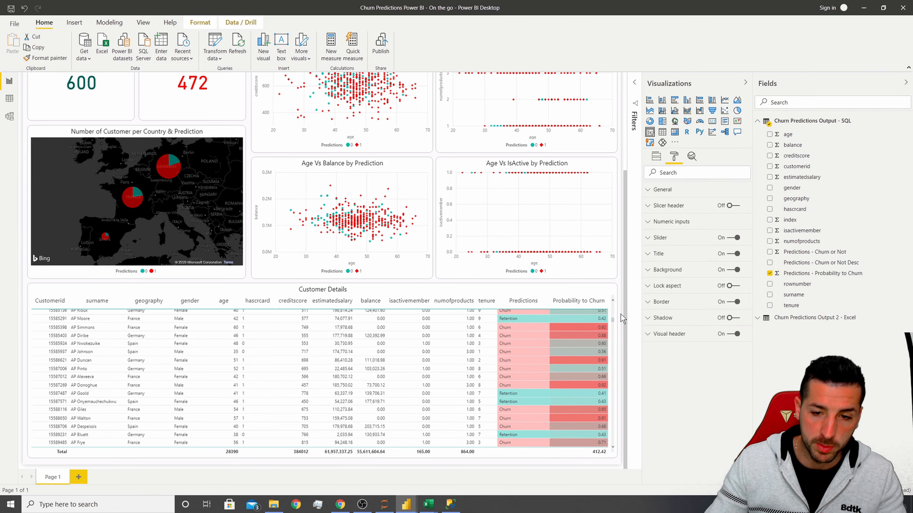
scroll(623, 316, up, 4)
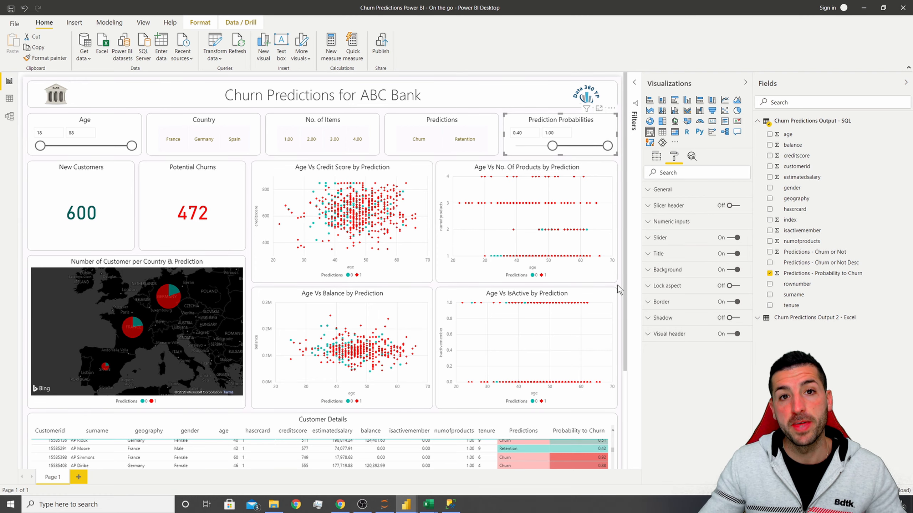
Switch to the reference report and scroll through its dashboard and customer details table for comparison.
scroll(437, 287, down, 4)
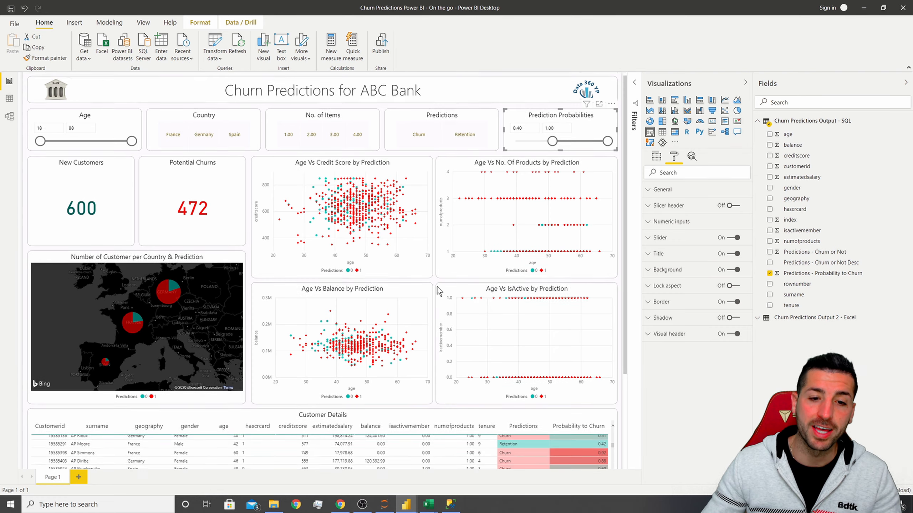
mouse_move(407, 504)
click(462, 476)
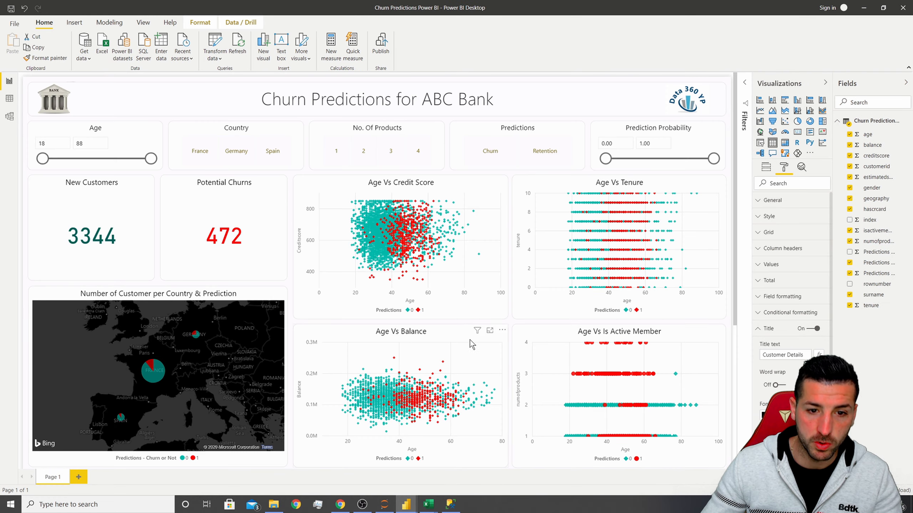
scroll(513, 326, down, 3)
scroll(513, 327, up, 3)
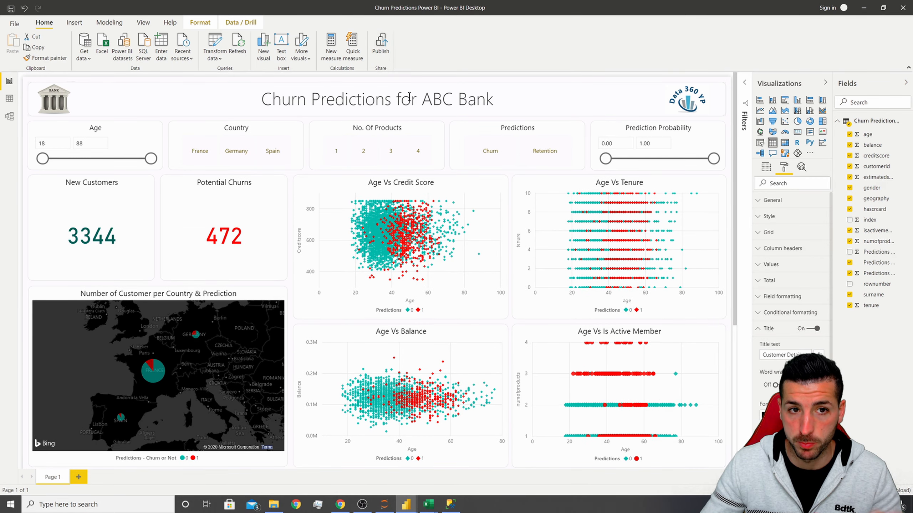
scroll(510, 320, down, 3)
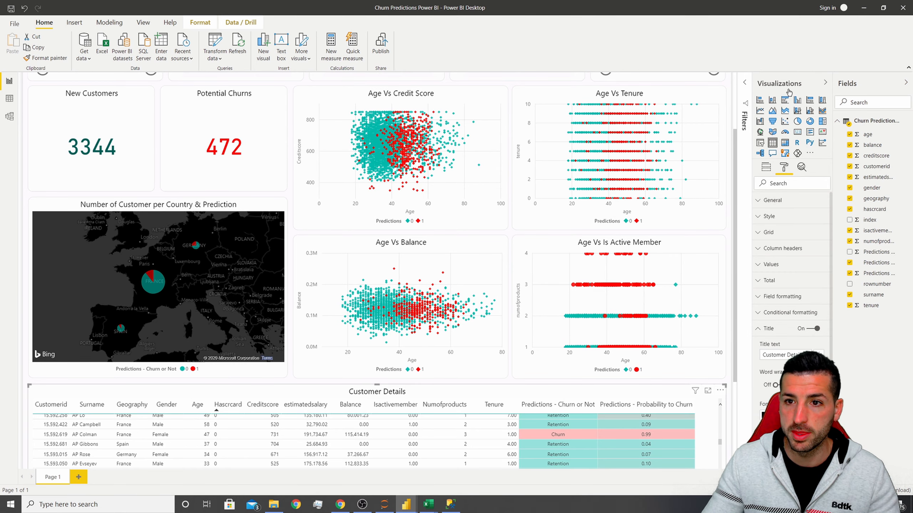
scroll(731, 197, up, 3)
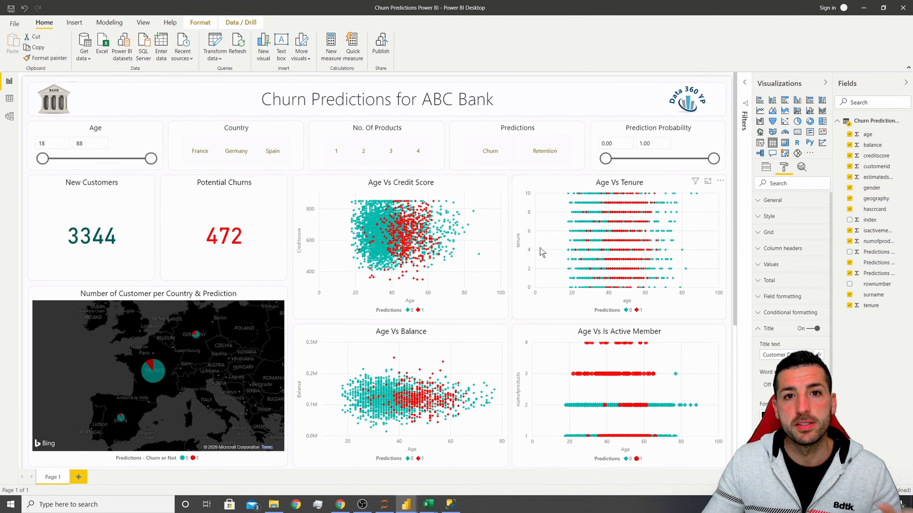
scroll(514, 288, down, 4)
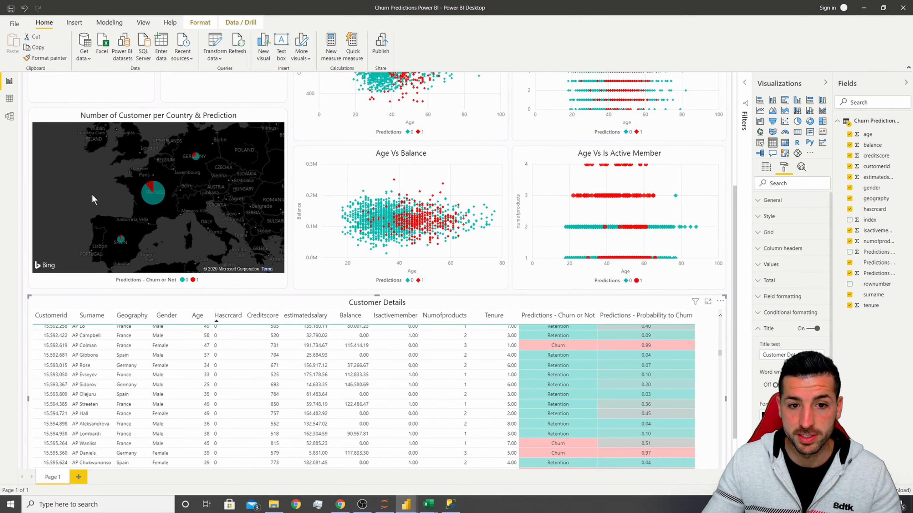
scroll(413, 179, up, 4)
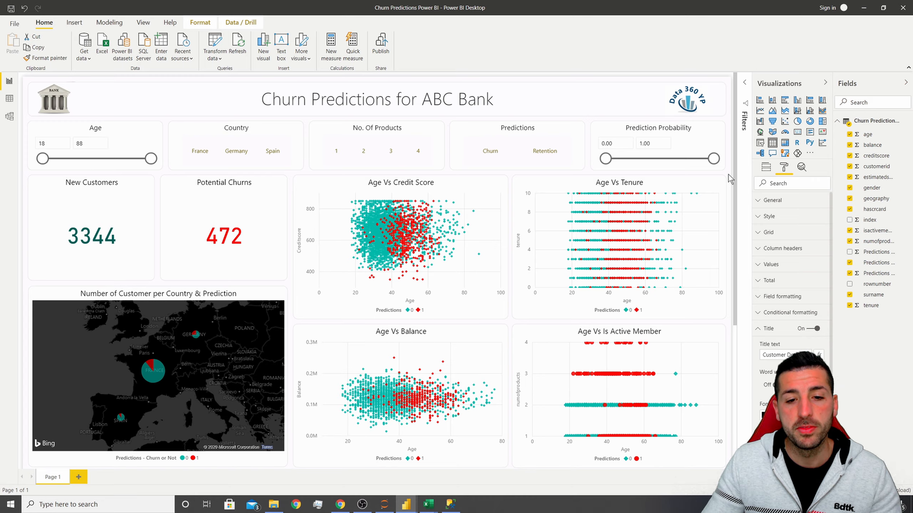
scroll(728, 174, down, 2)
scroll(727, 179, down, 1)
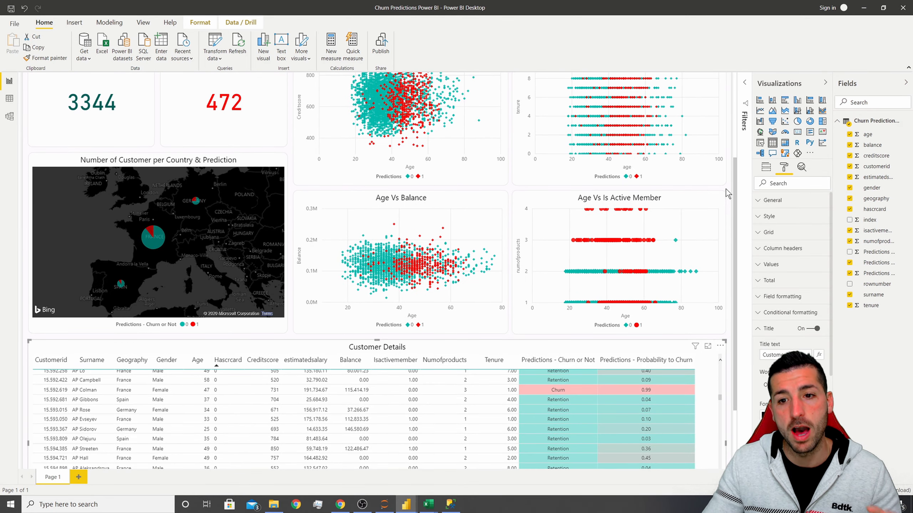
scroll(726, 191, up, 2)
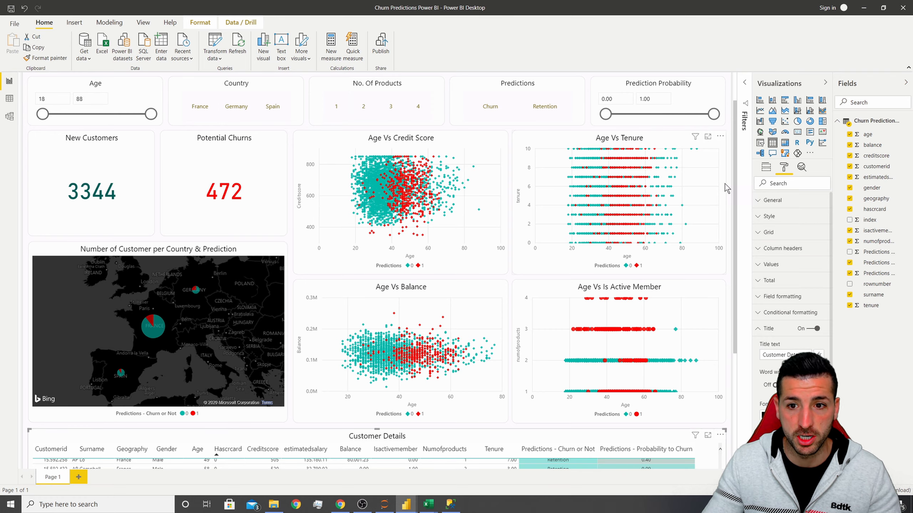
scroll(727, 176, up, 1)
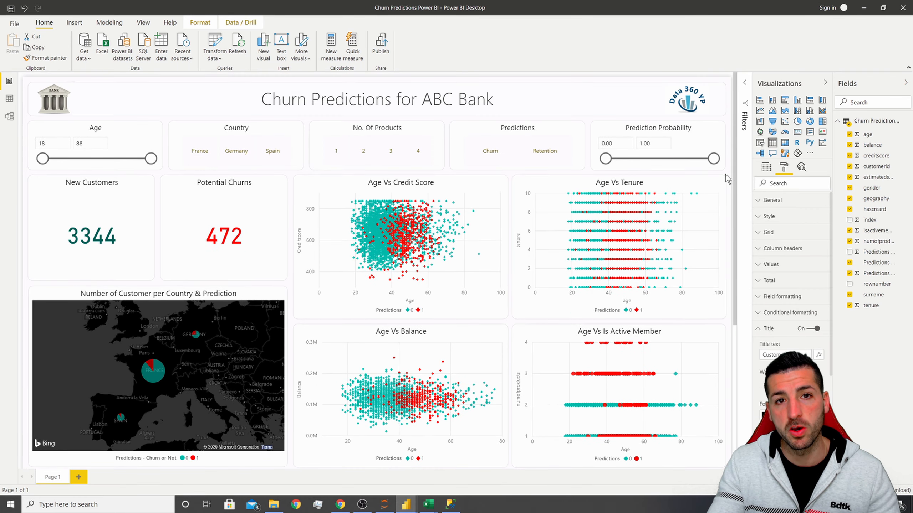